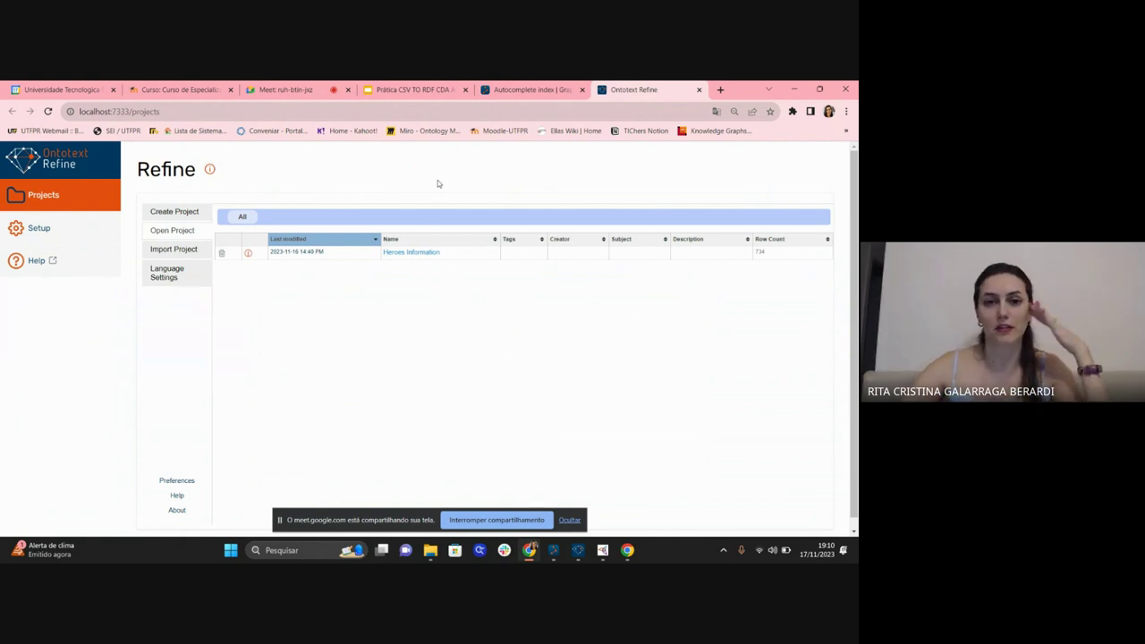
Start creating a new project with data from this computer.
click(173, 213)
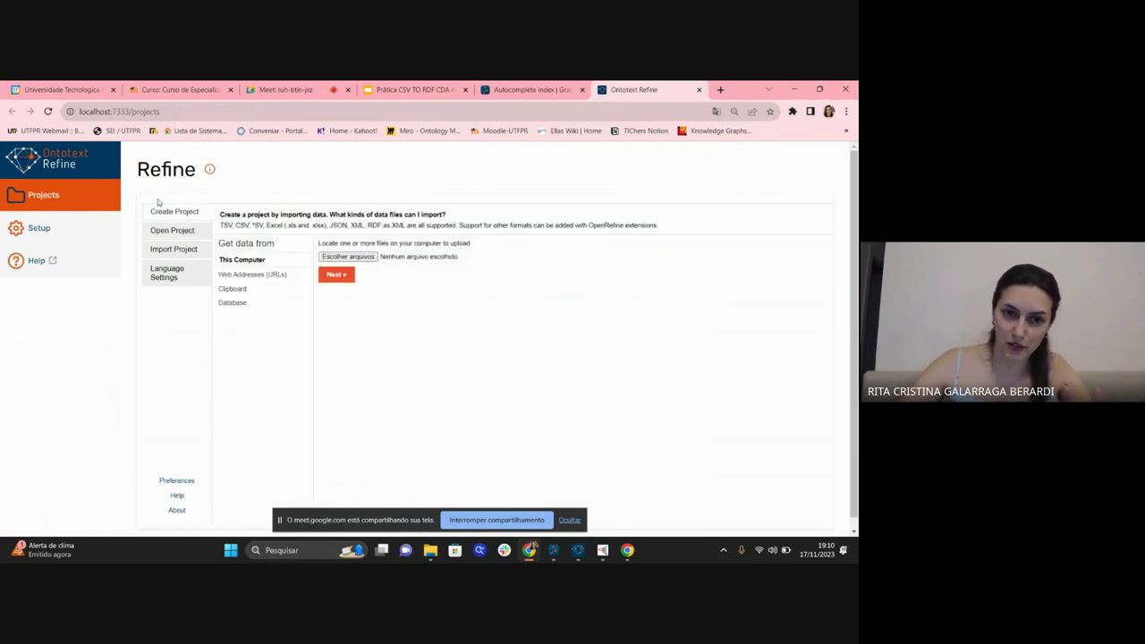
click(285, 89)
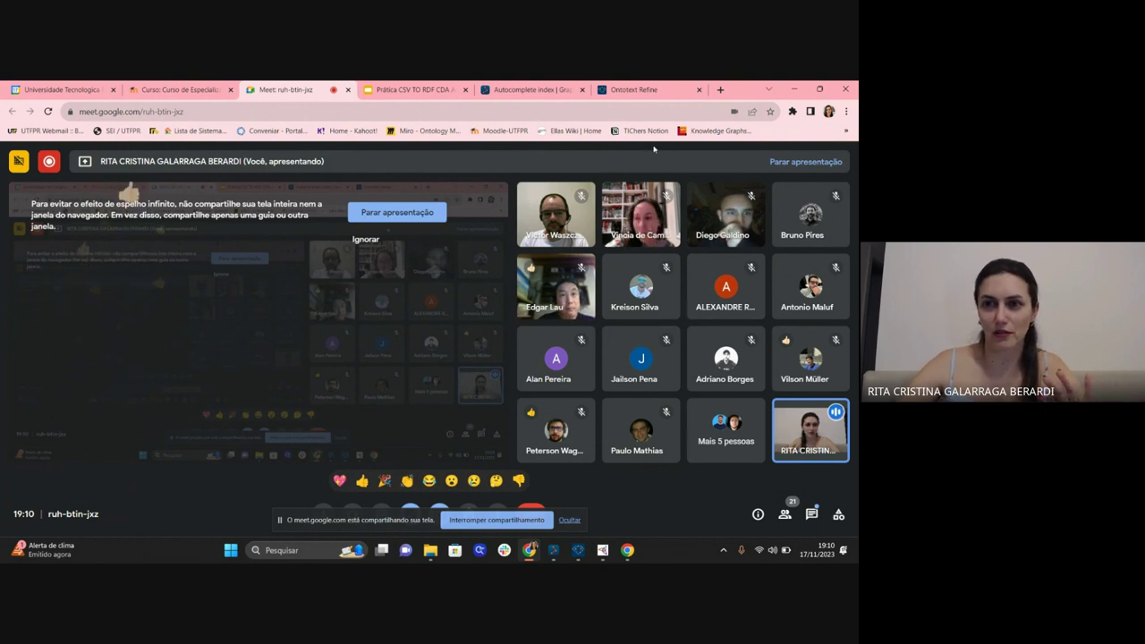
click(637, 89)
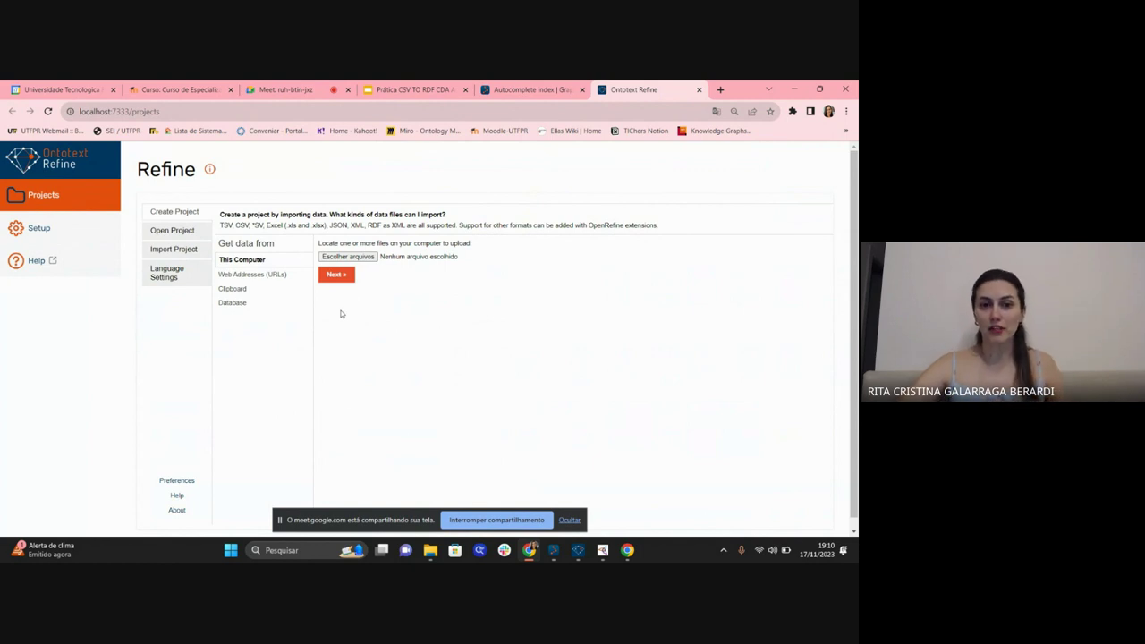
click(355, 258)
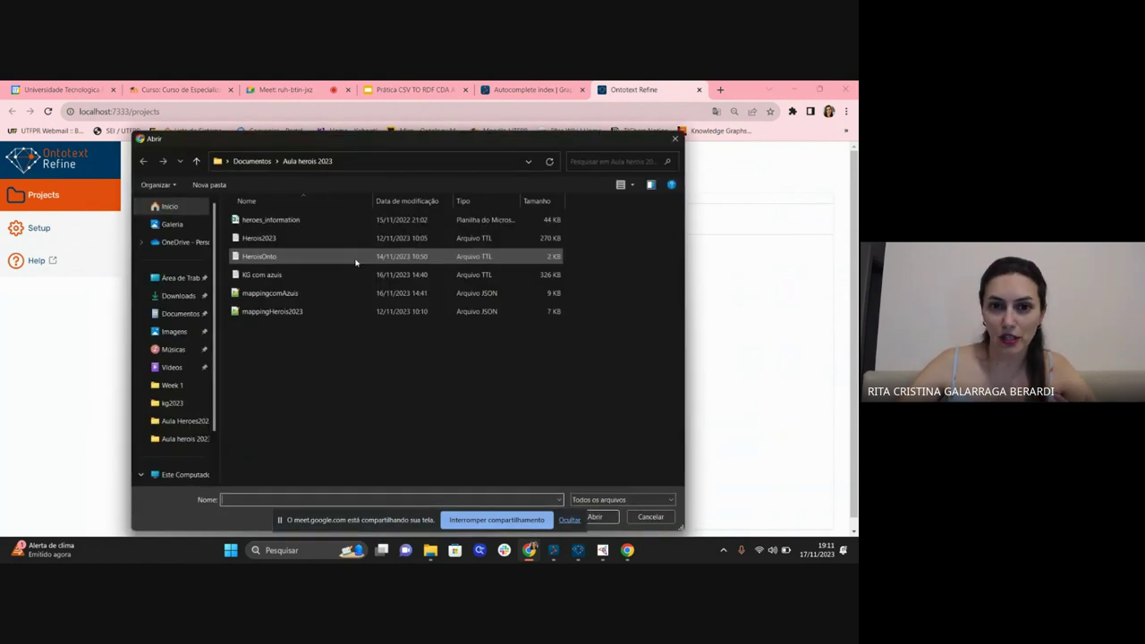
click(289, 221)
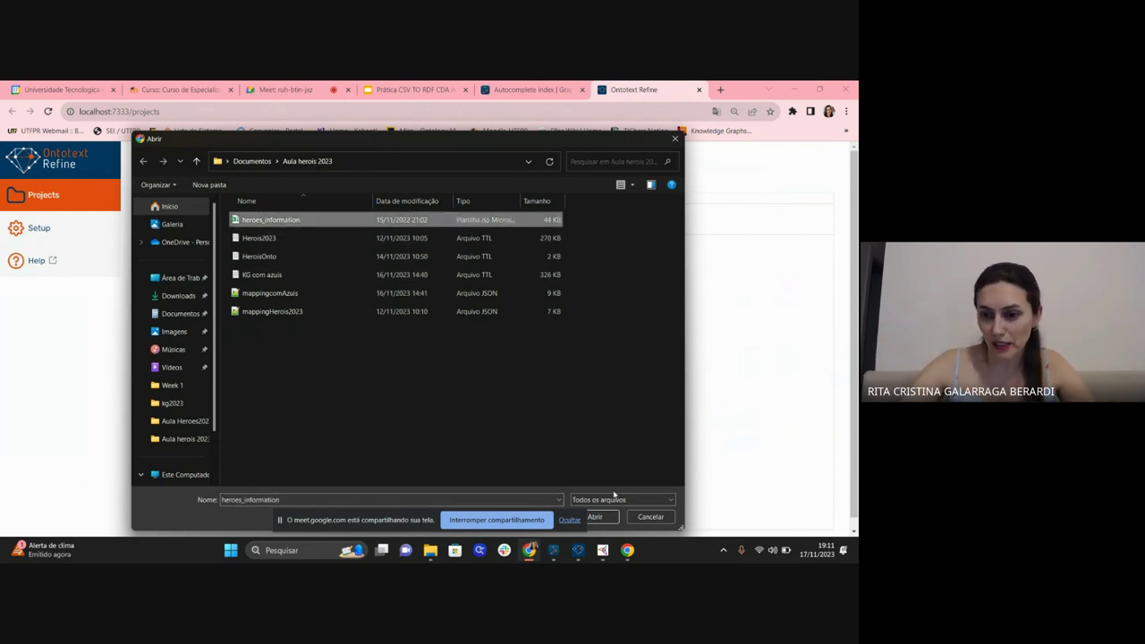
click(650, 517)
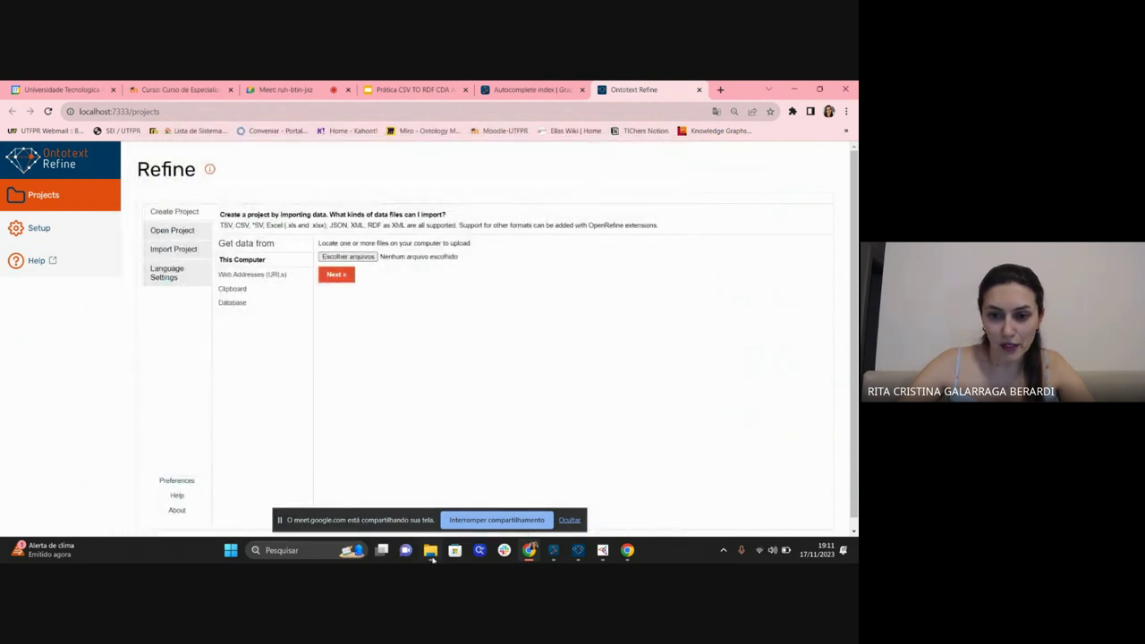
Open the heroes_information spreadsheet from the Aula herois 2023 folder in Excel and maximize its window.
click(430, 550)
double_click(134, 182)
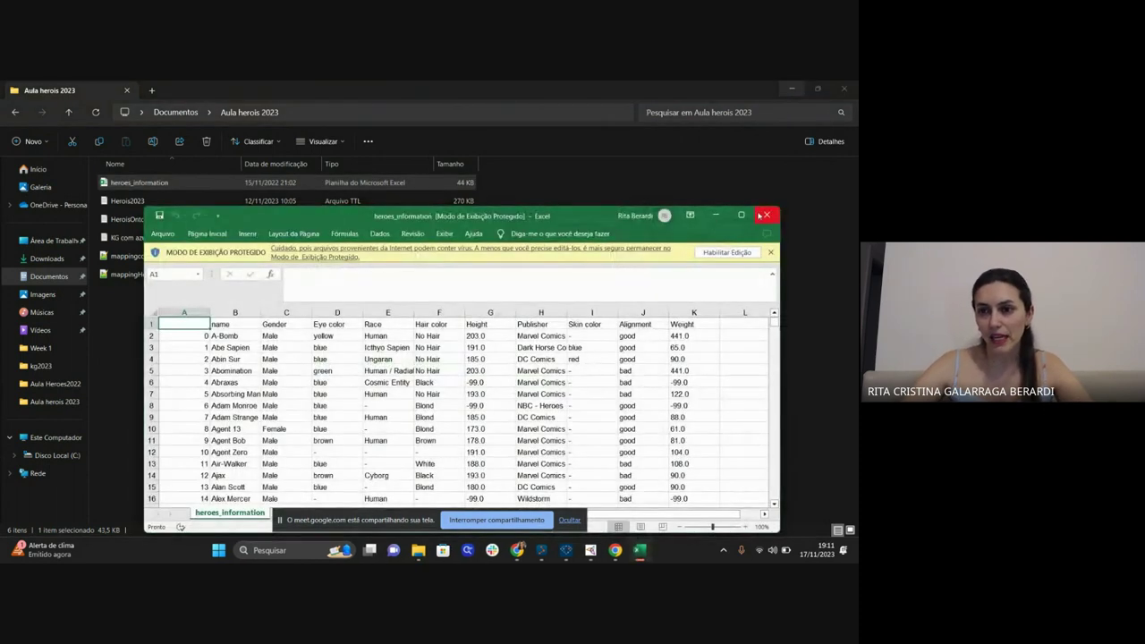
click(740, 214)
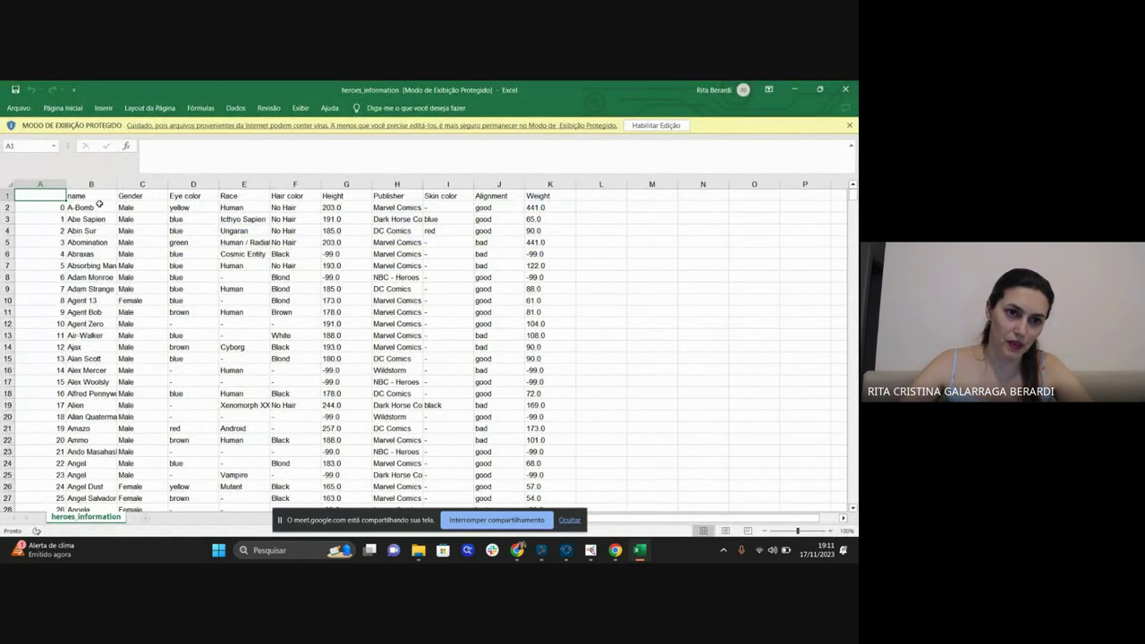
Examine the hero index numbers and the name, Gender, Eye color, Race and Hair color columns.
click(50, 208)
mouse_move(49, 208)
mouse_down()
mouse_move(45, 357)
mouse_move(89, 438)
mouse_move(51, 442)
mouse_up()
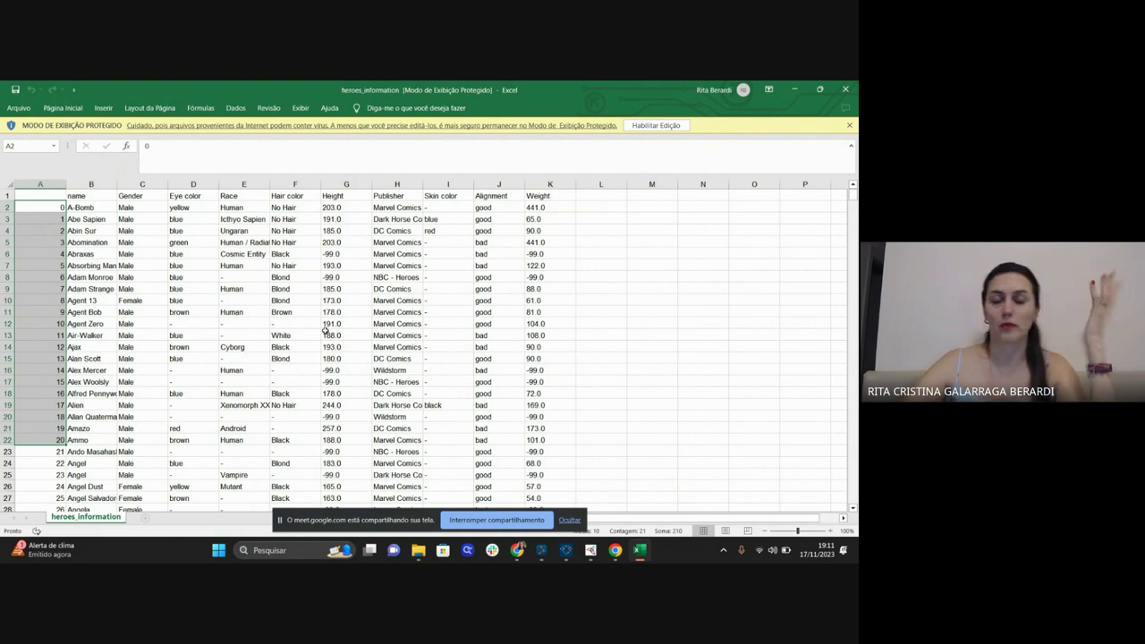
click(85, 197)
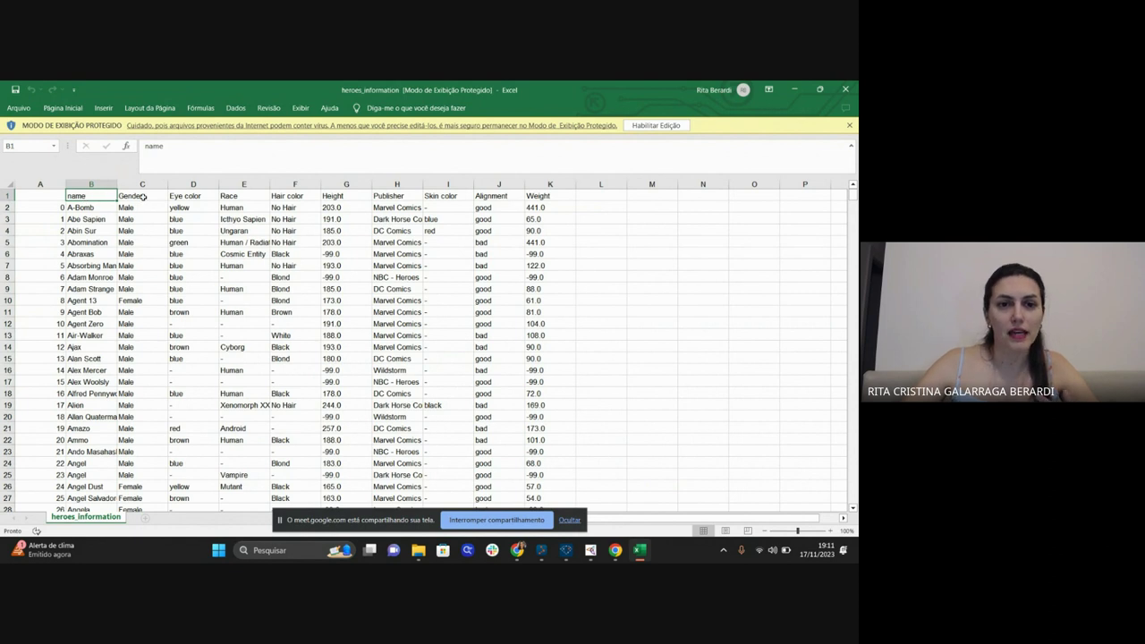
click(143, 196)
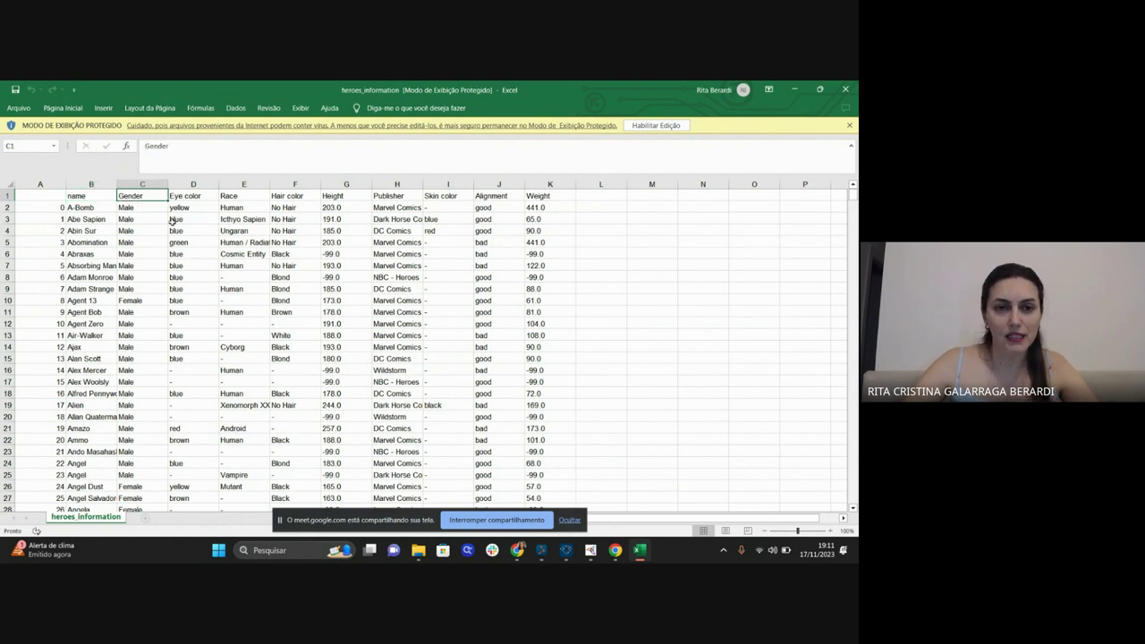
click(201, 201)
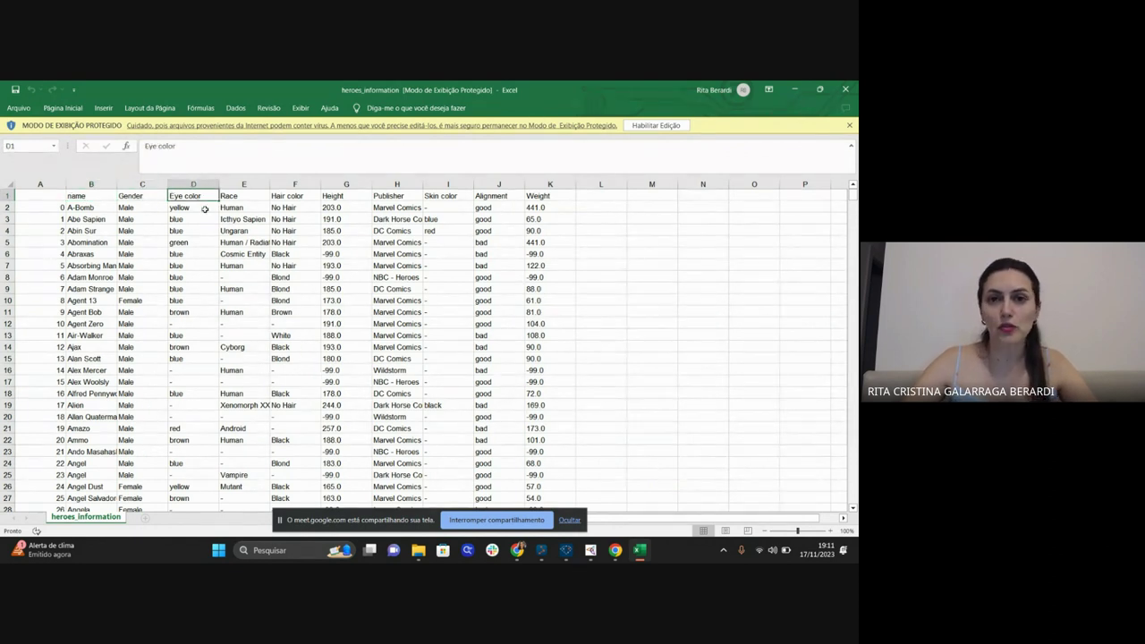
drag(87, 208, 95, 367)
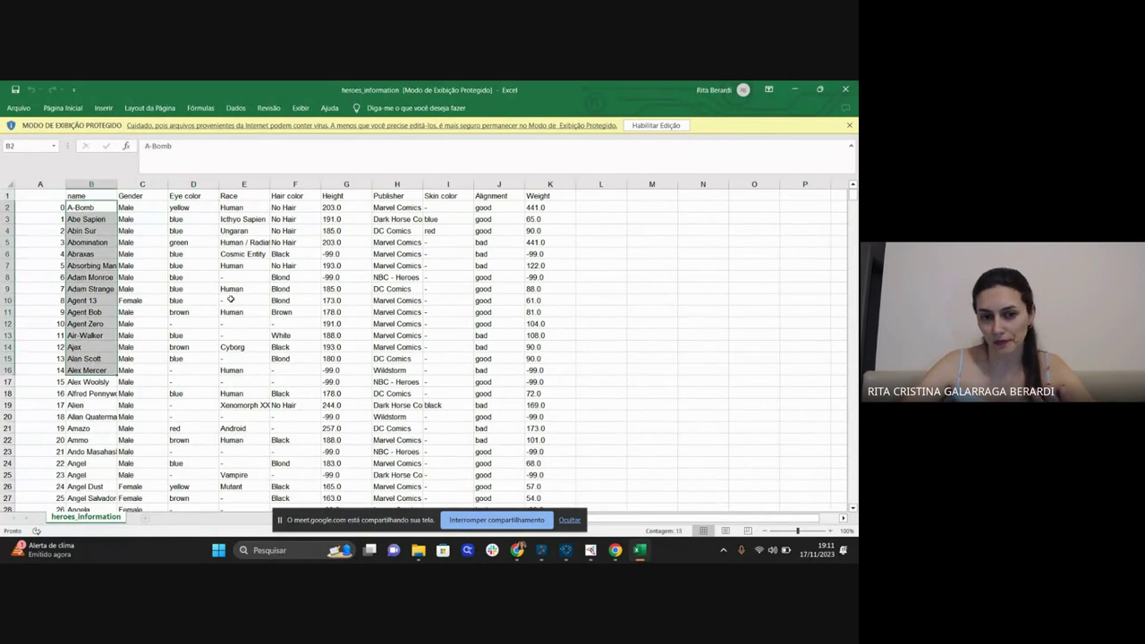
click(235, 196)
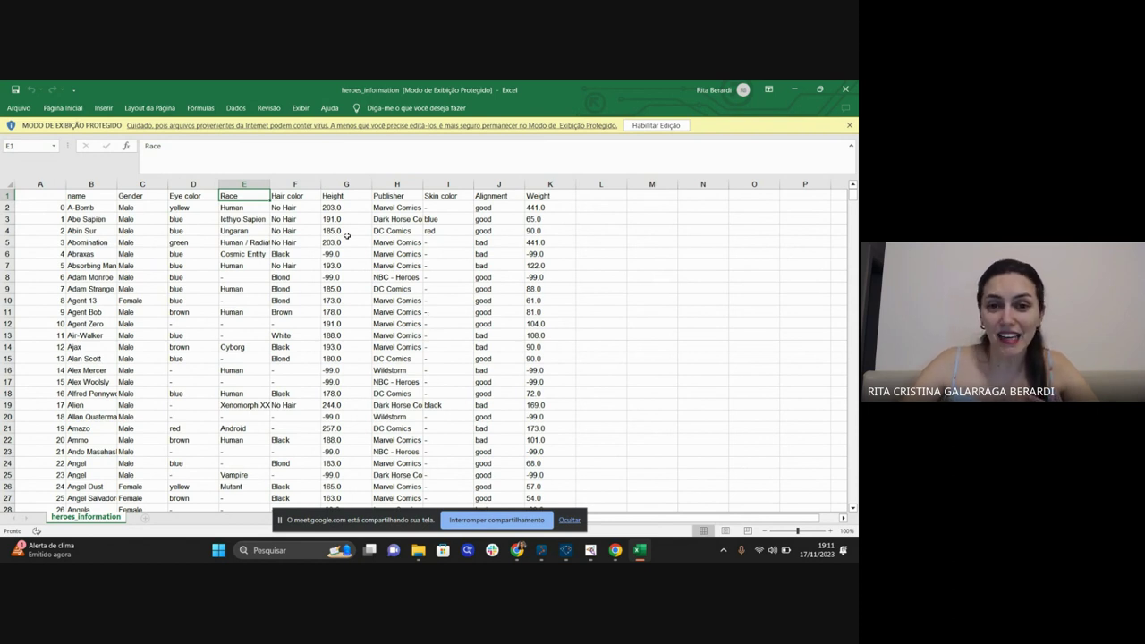
click(300, 197)
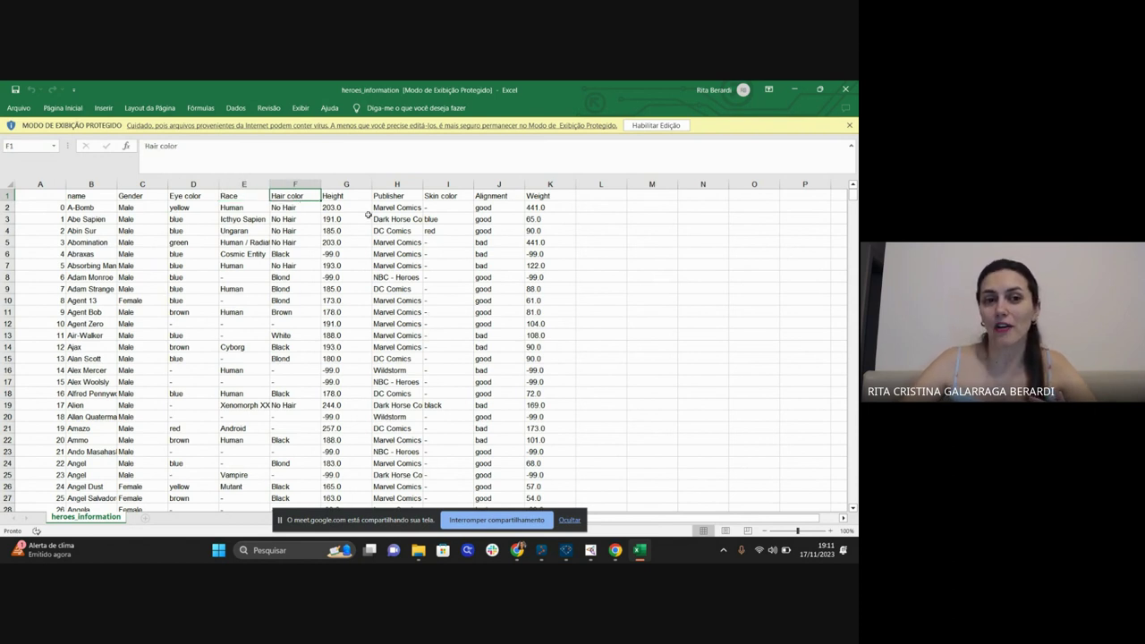
click(93, 228)
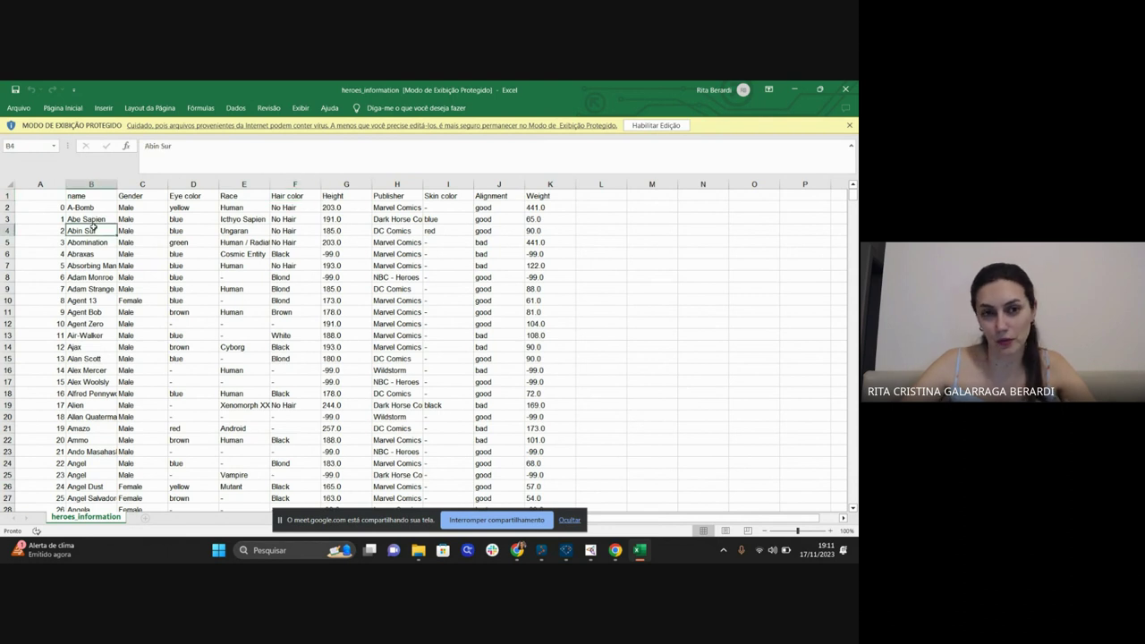
Examine the Height, Publisher, Skin color, Alignment and Weight columns, widening Publisher so its entries fit.
click(343, 197)
click(342, 208)
click(398, 197)
drag(423, 184, 457, 195)
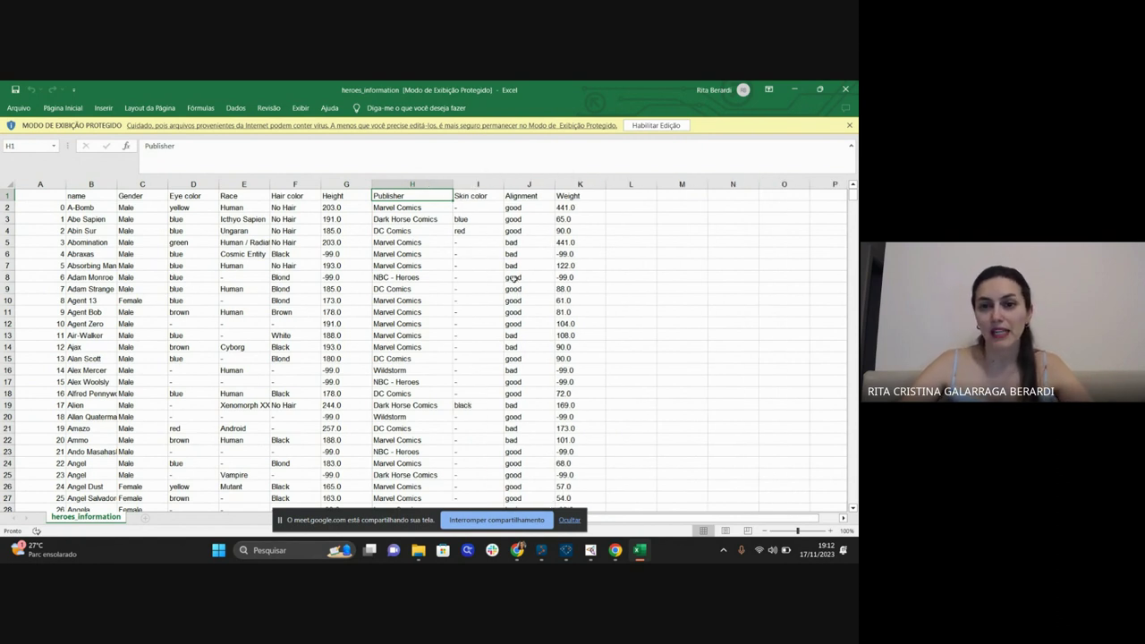
click(481, 196)
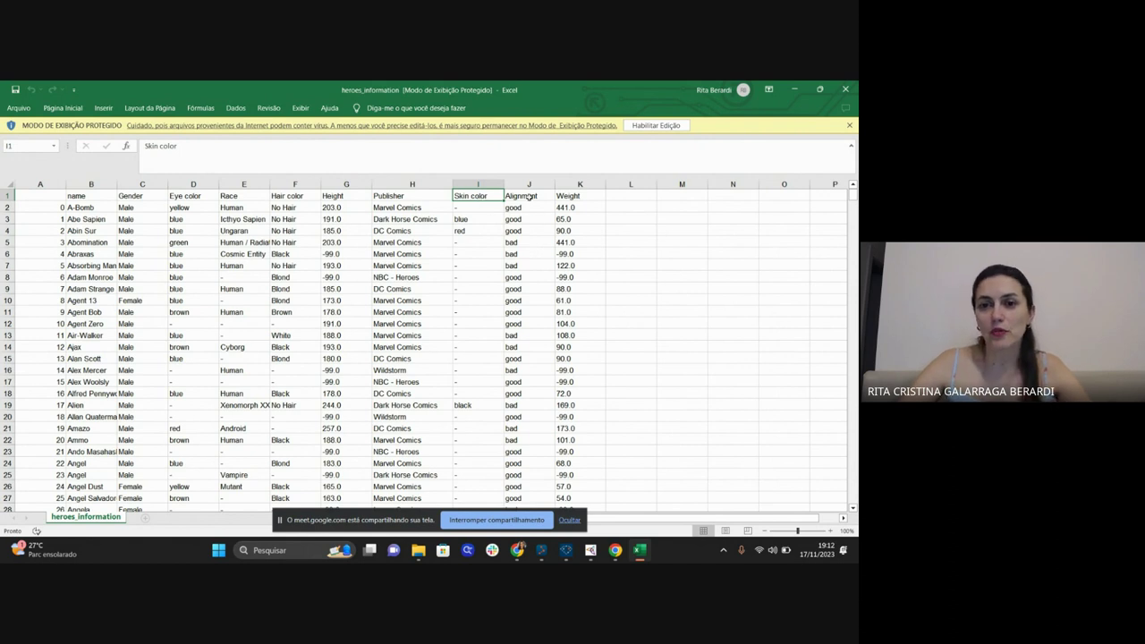
click(528, 197)
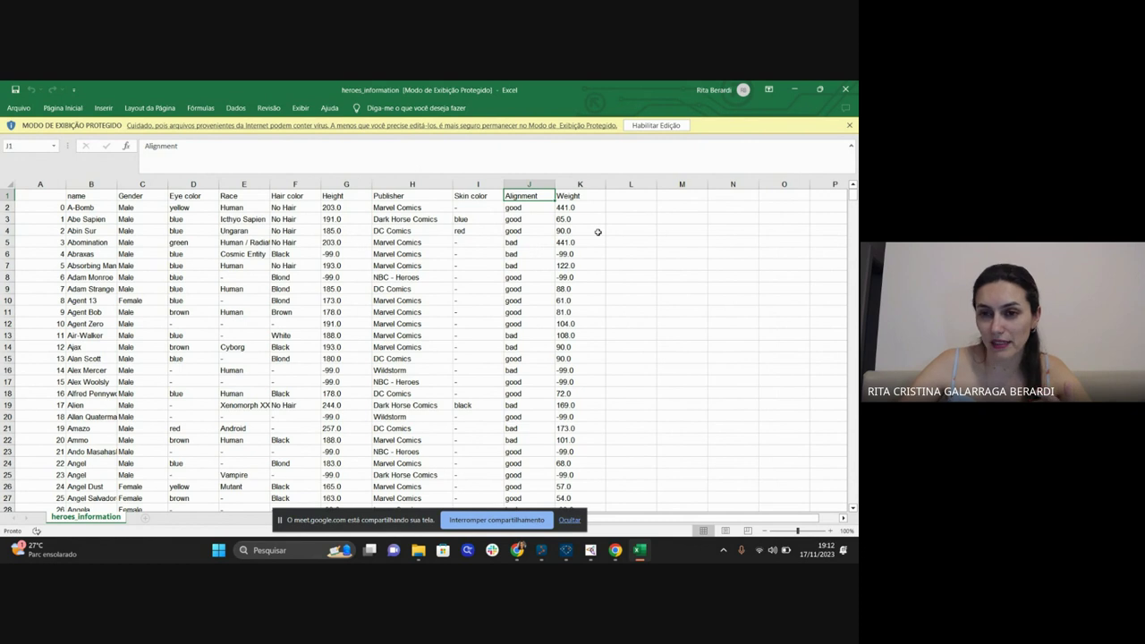
click(585, 196)
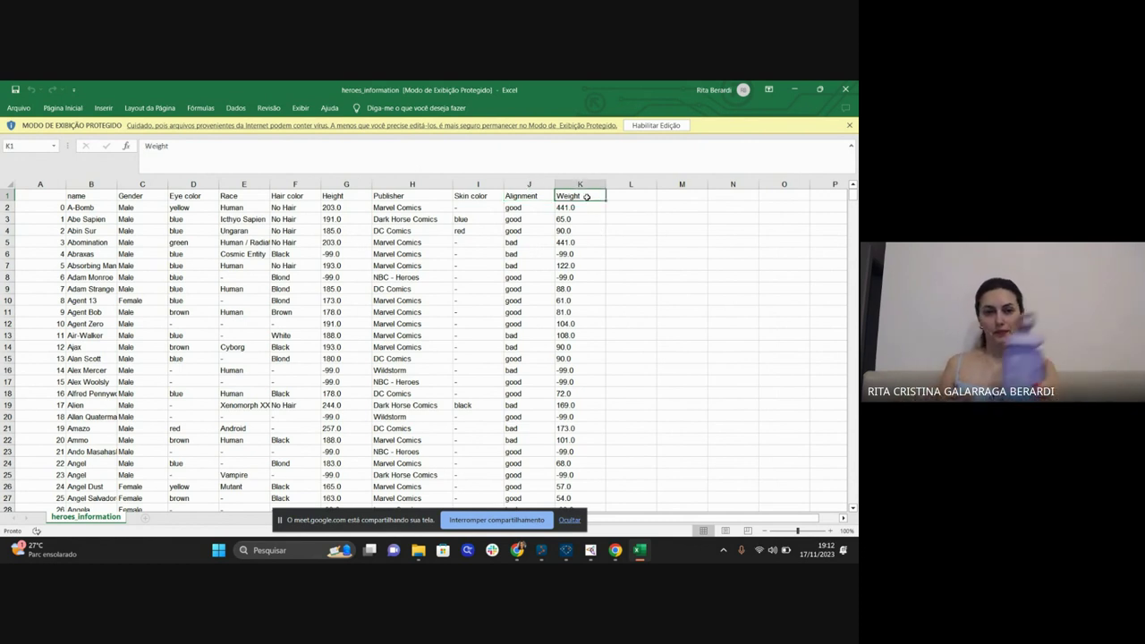
Skim the hero records further down the sheet and return to the header row.
scroll(566, 304, down, 12)
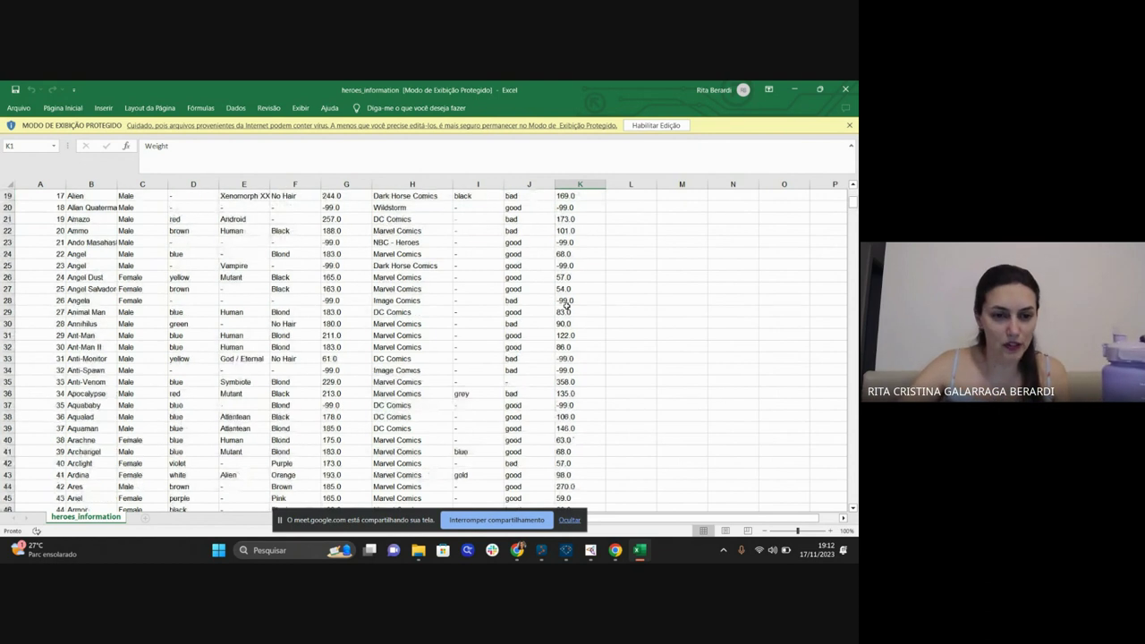
scroll(566, 304, down, 20)
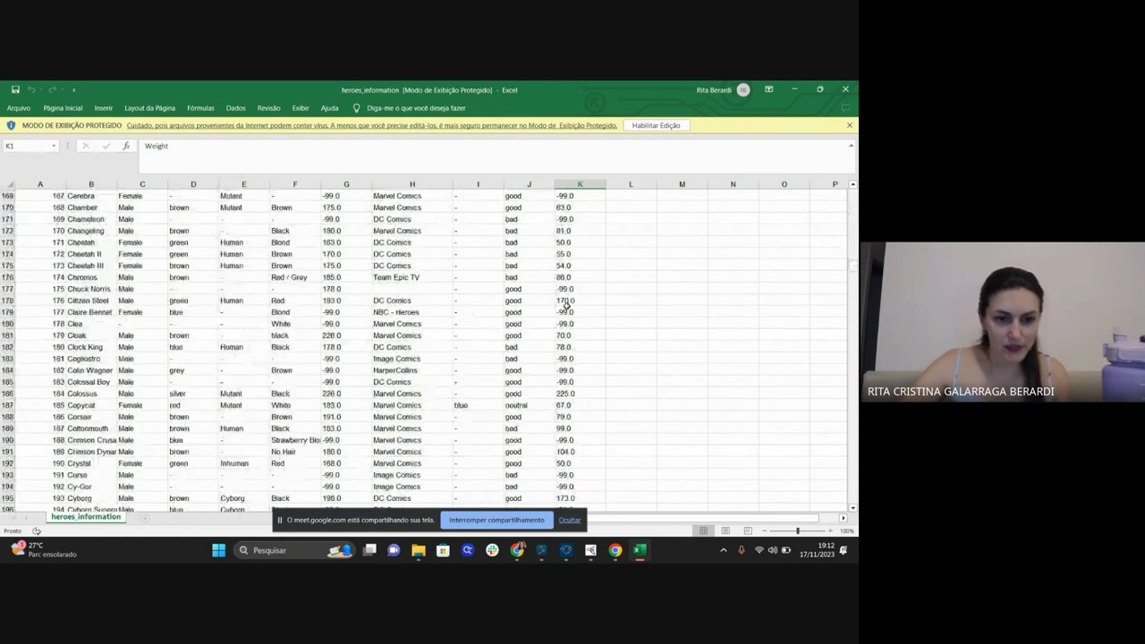
scroll(566, 304, up, 20)
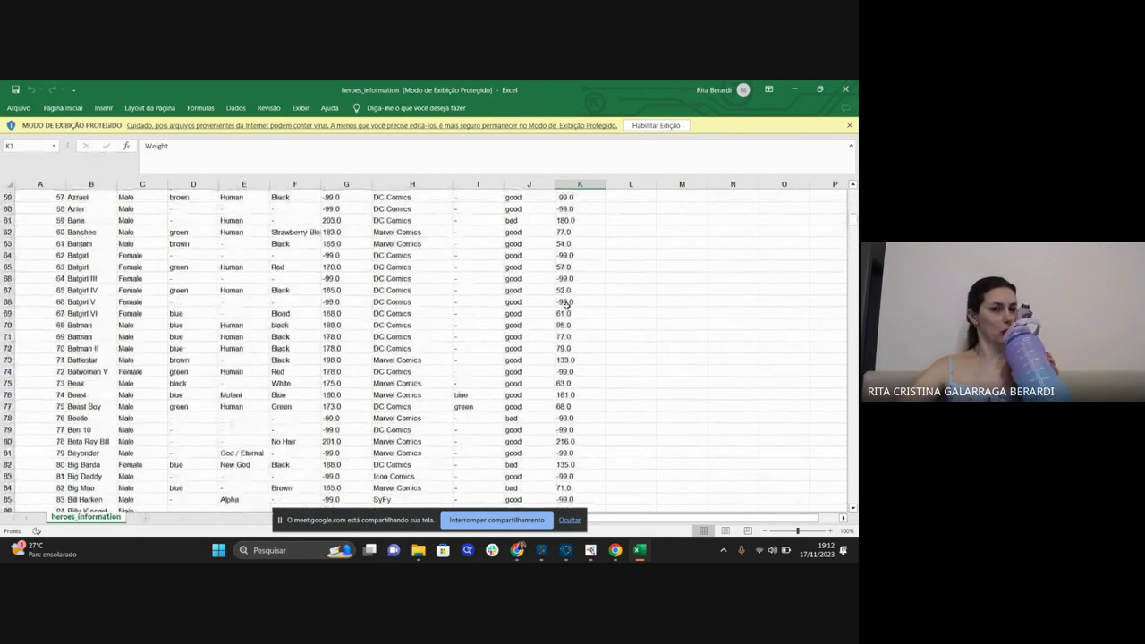
scroll(566, 304, up, 13)
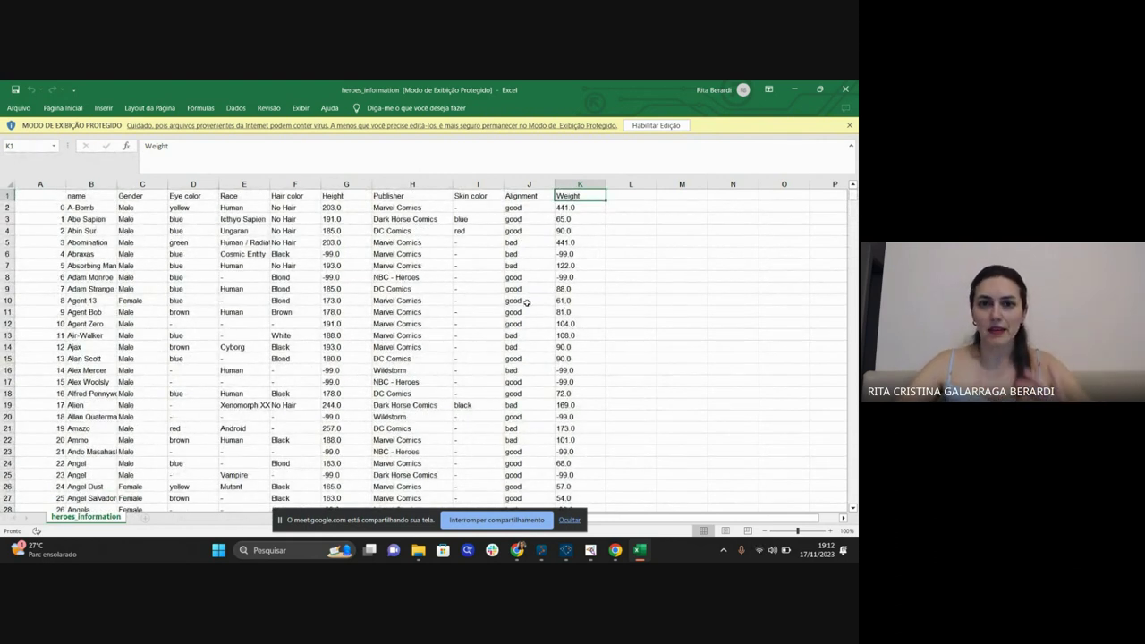
Switch back to Ontotext Refine in the browser, choose heroes_information.xlsx as the source file and continue to the parsing options.
click(794, 89)
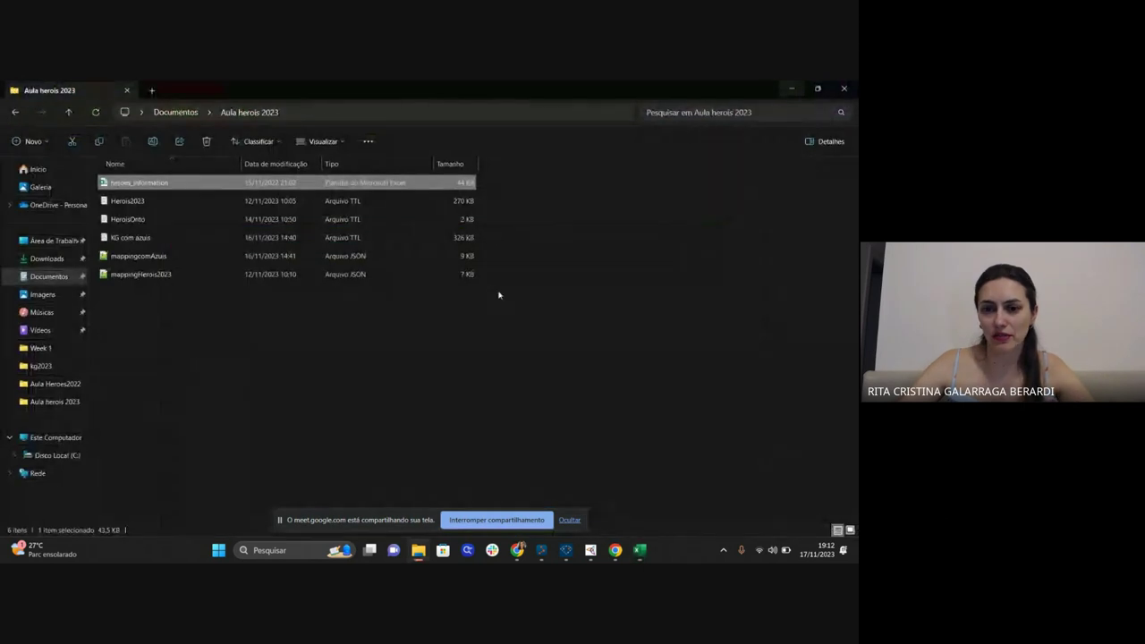
click(590, 550)
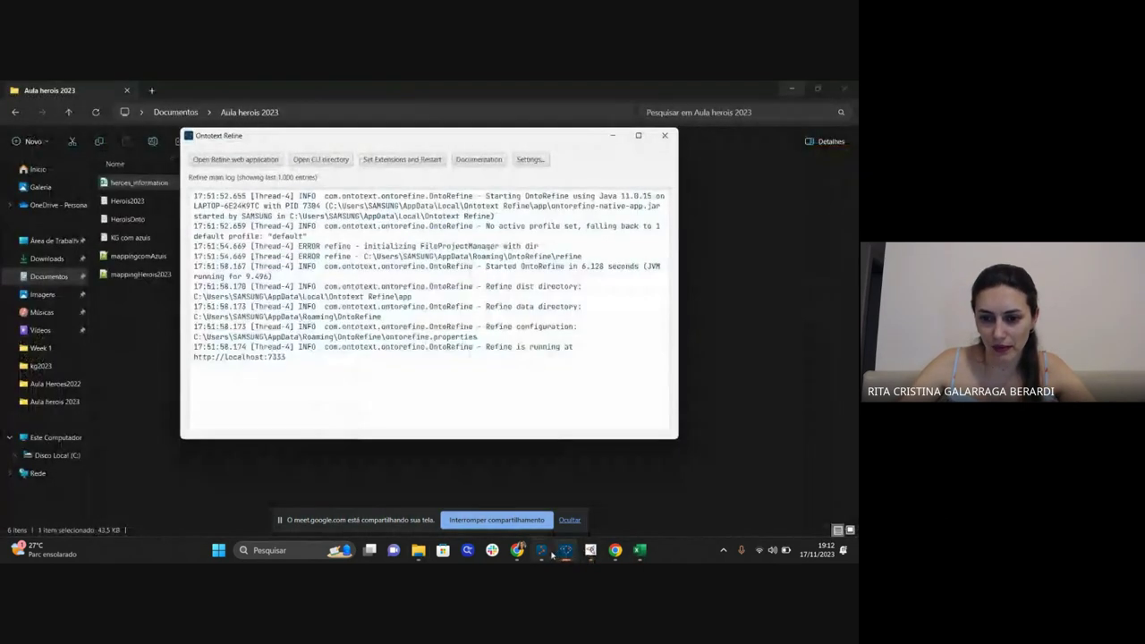
click(566, 552)
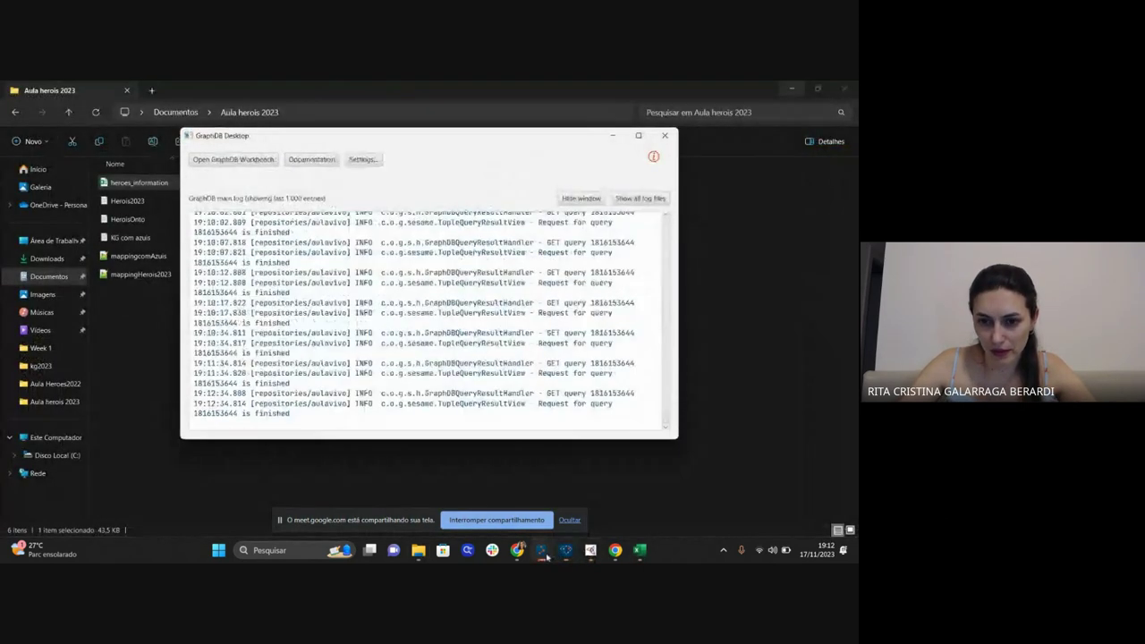
click(517, 550)
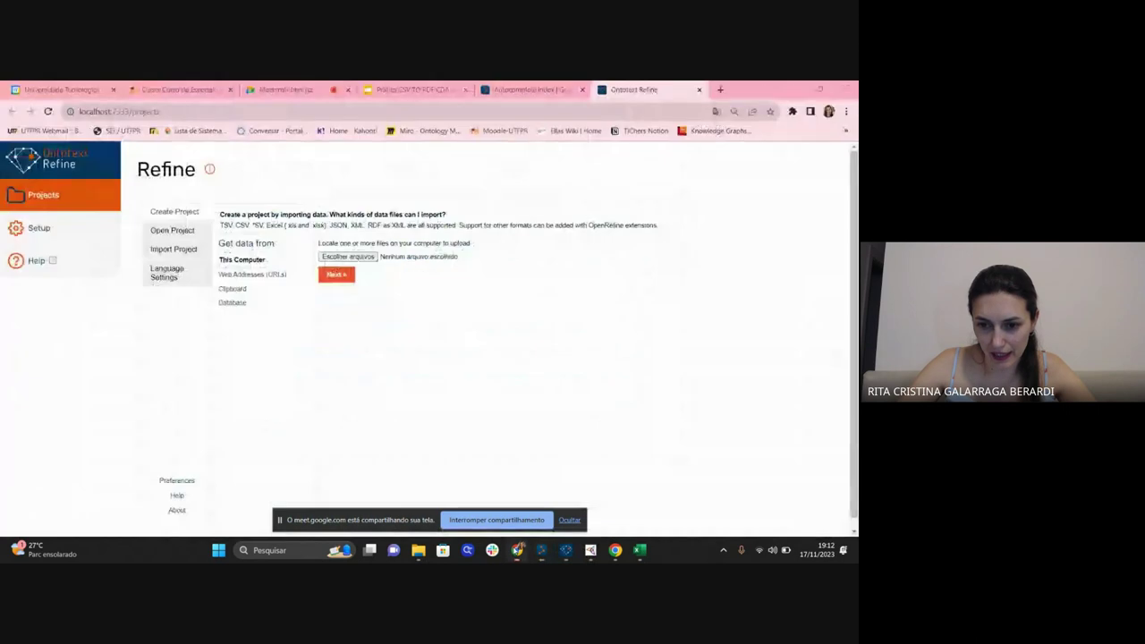
click(362, 261)
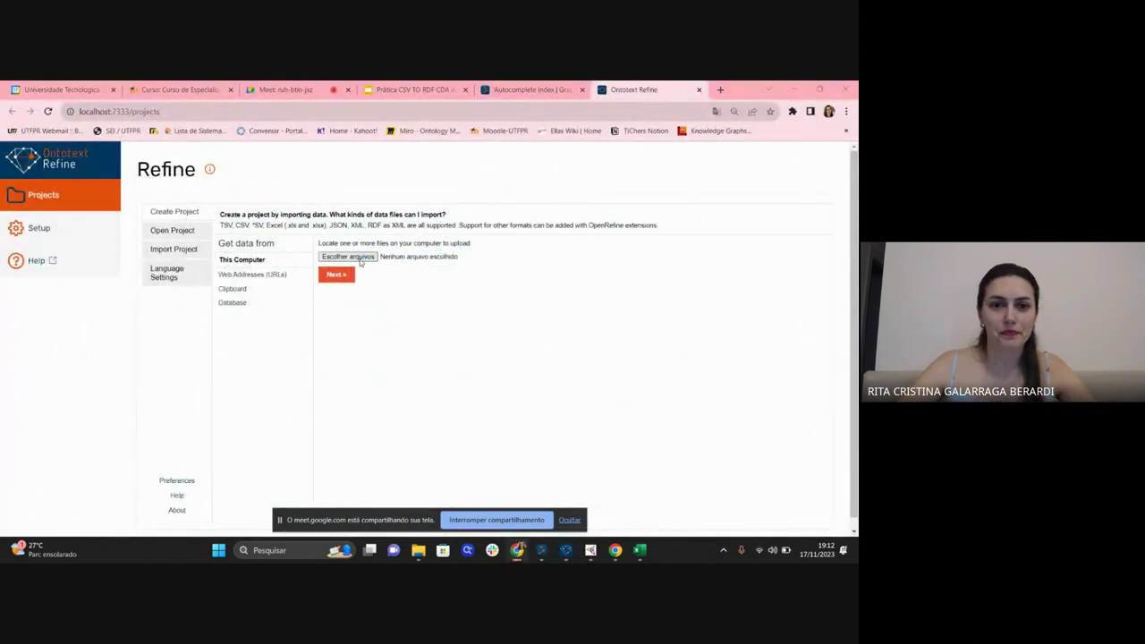
click(270, 219)
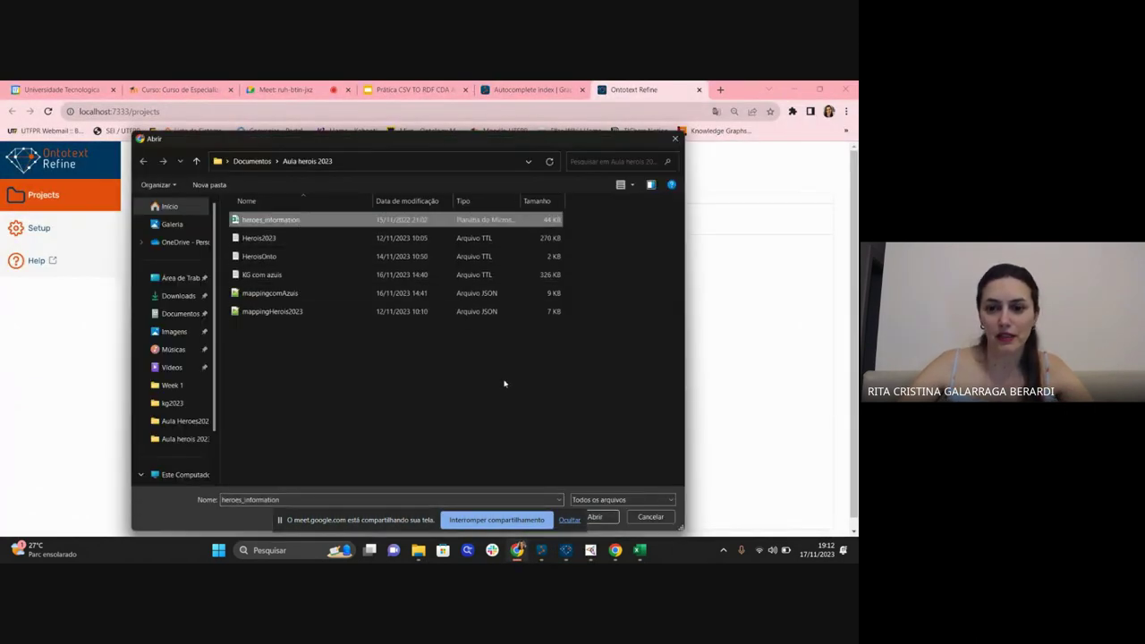
click(595, 516)
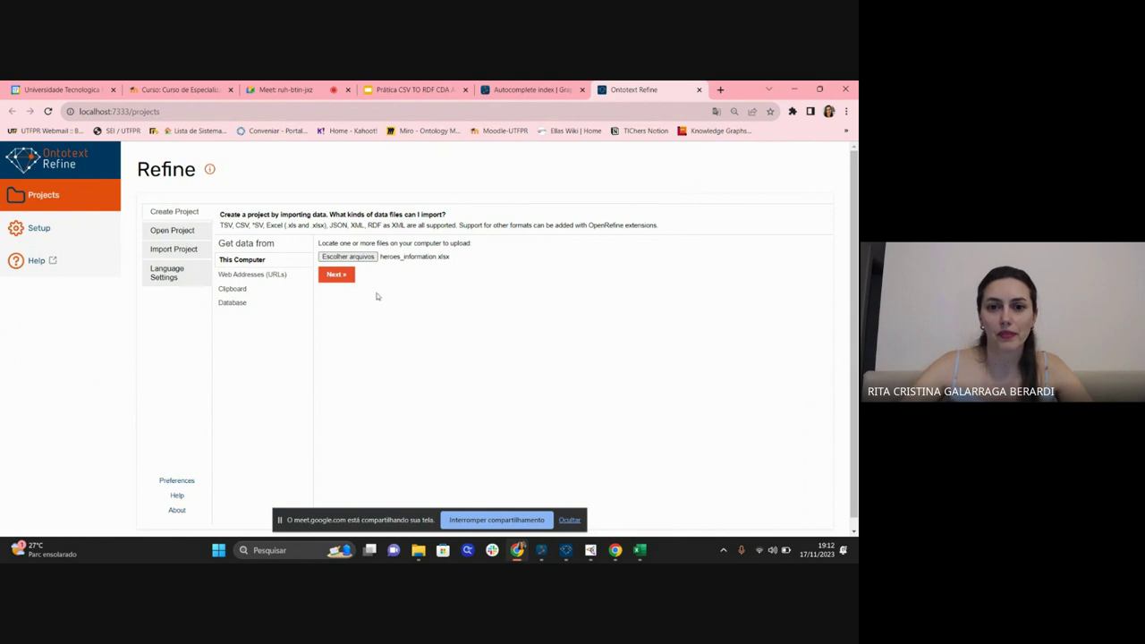
click(337, 273)
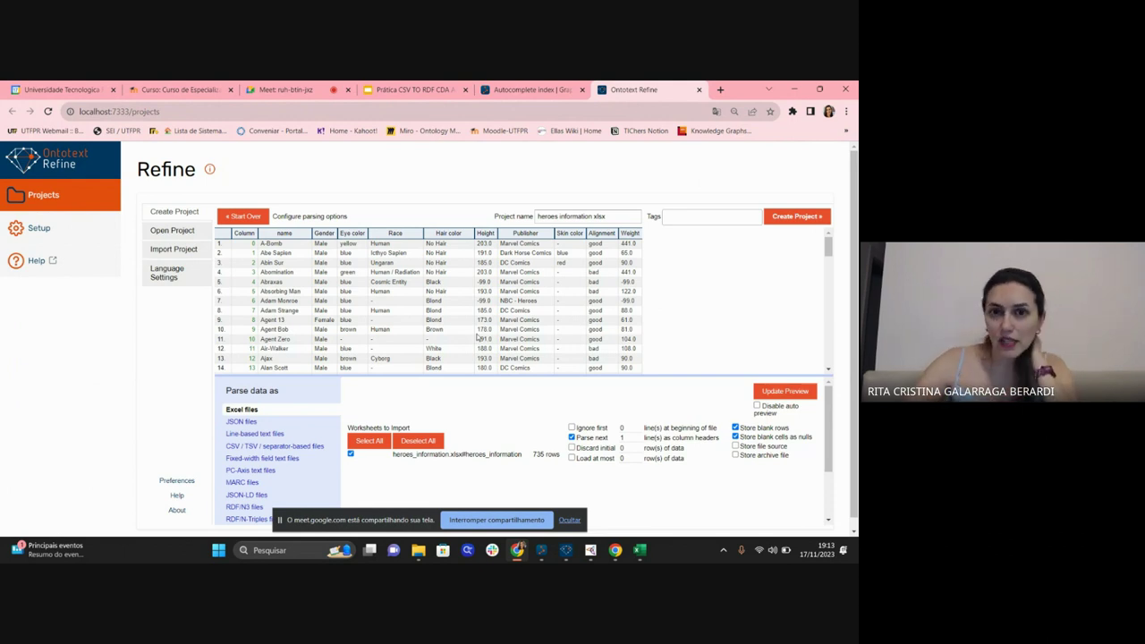
Switch to the Prática CSV TO RDF presentation in Google Slides and present slide 6, "Ontorefine - Para iniciar - importando o CSV", full screen.
click(359, 93)
scroll(71, 358, down, 2)
click(90, 353)
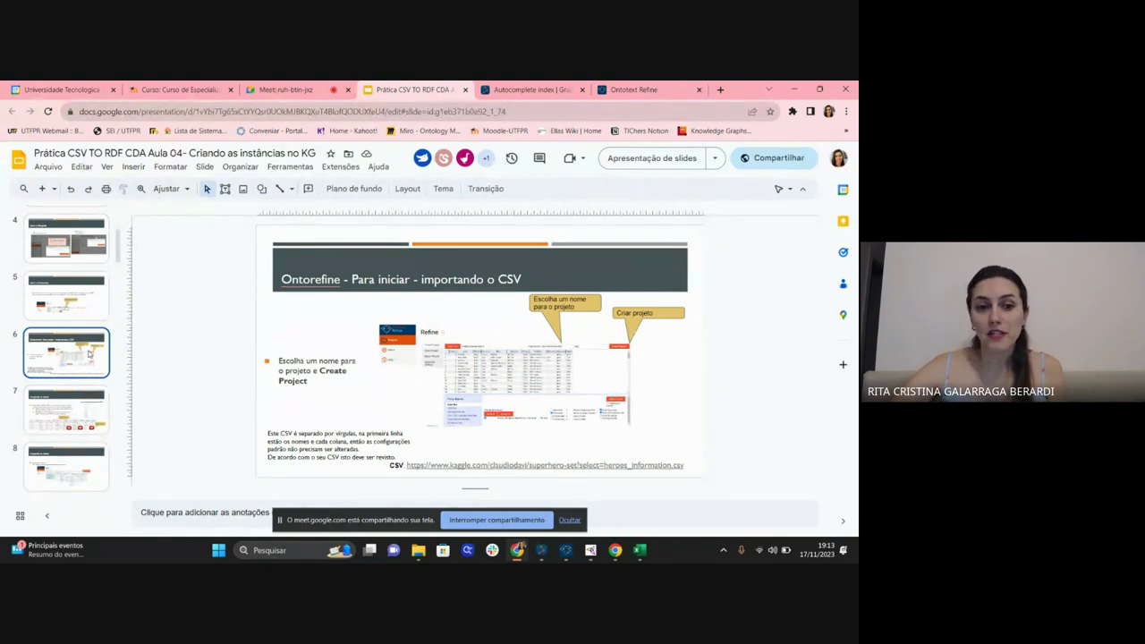
scroll(89, 354, down, 1)
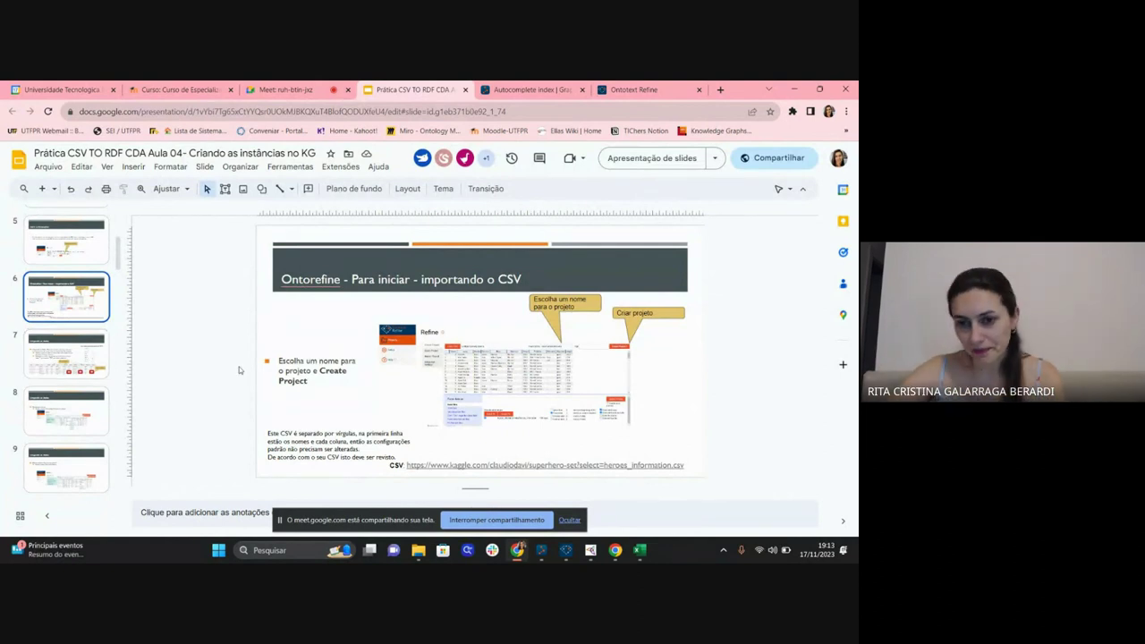
click(638, 160)
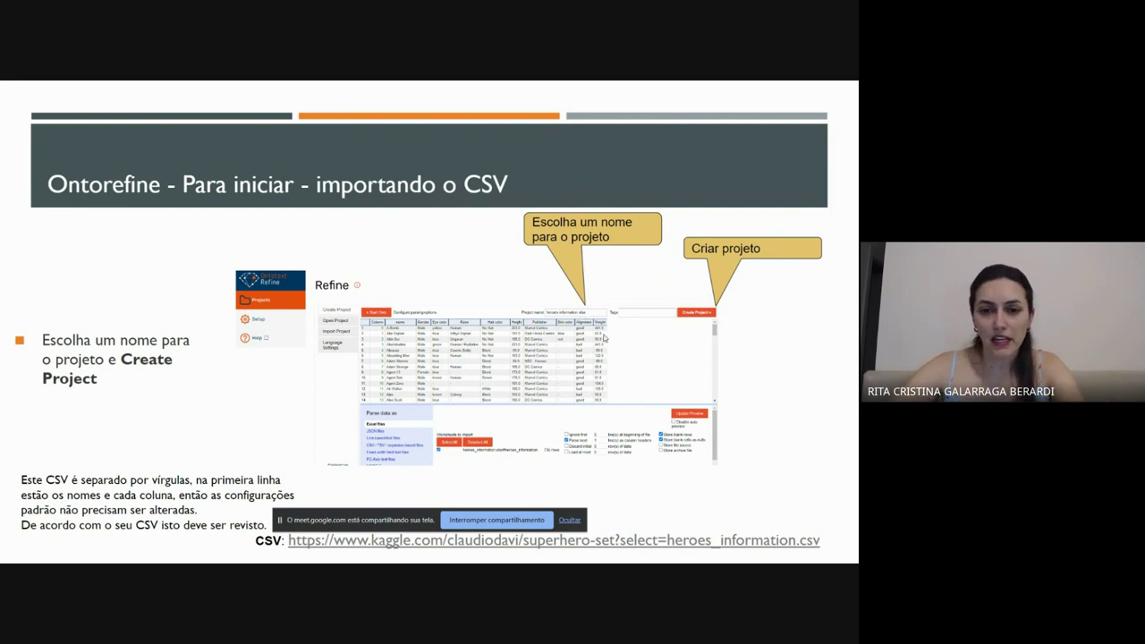
End the slideshow, switch back to Ontotext Refine and create the project under the name heroisAoVivo with the default Excel parsing options.
key(Right)
key(Escape)
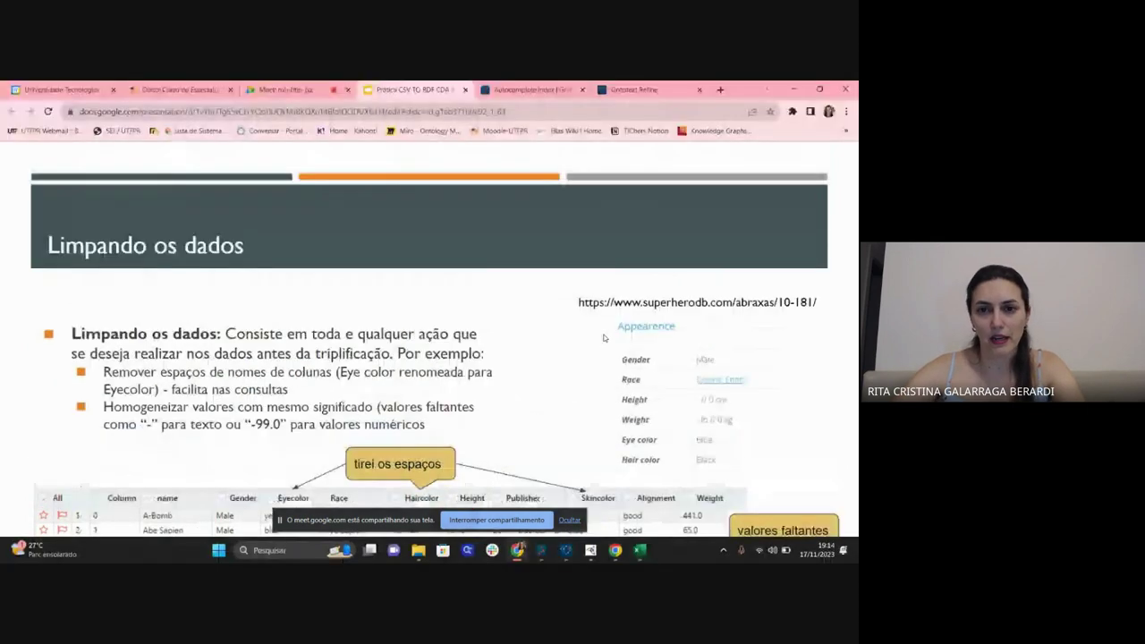
click(630, 89)
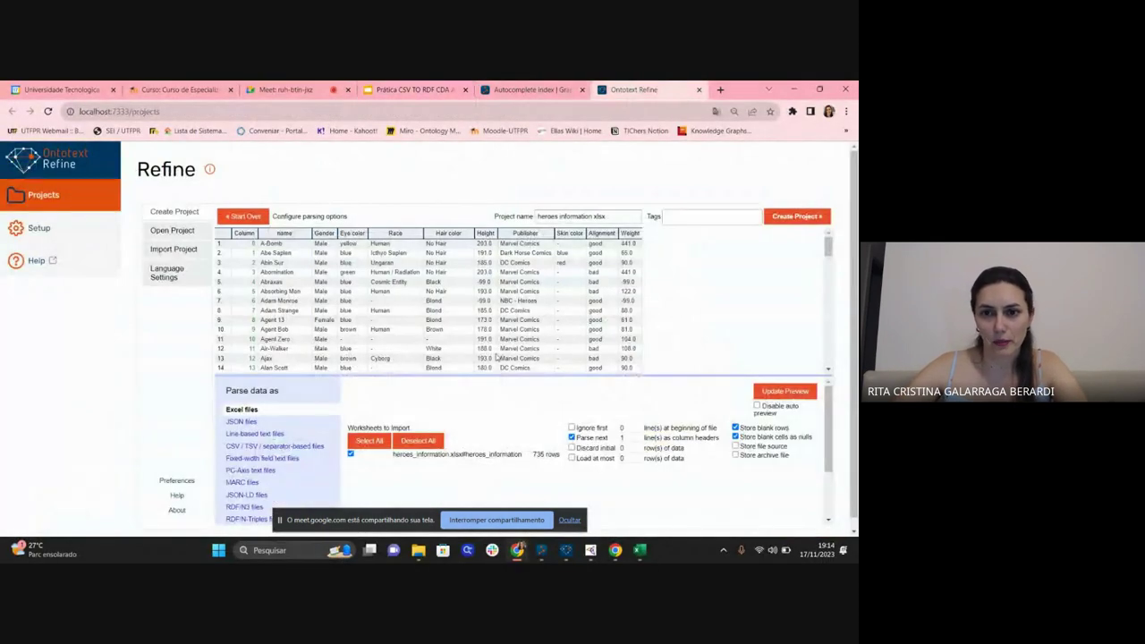
triple_click(611, 218)
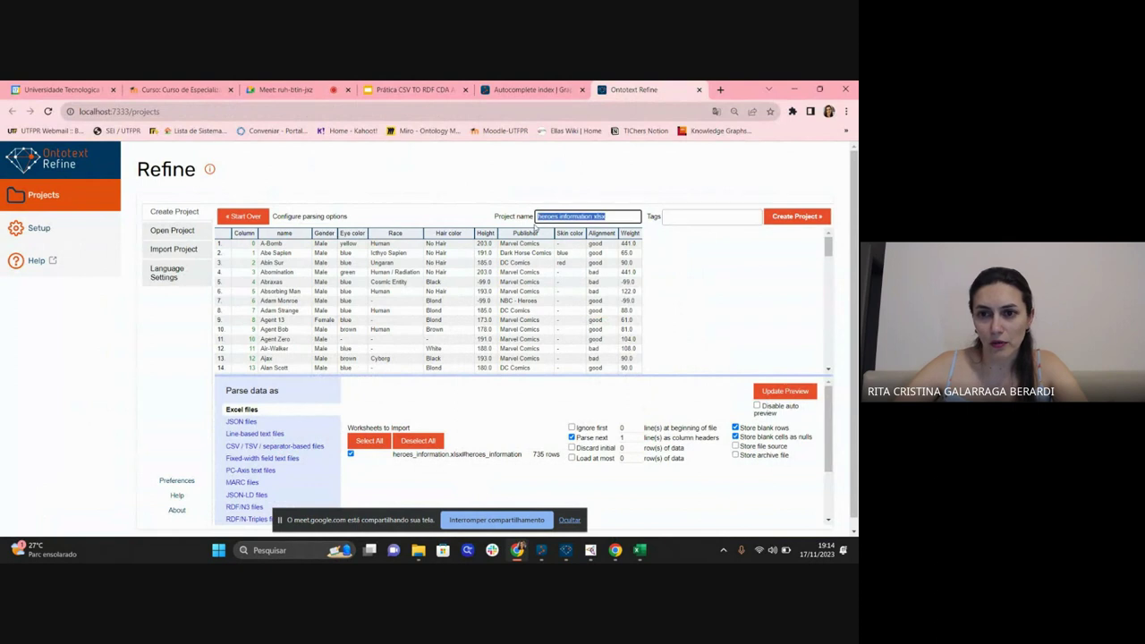
text(heroi)
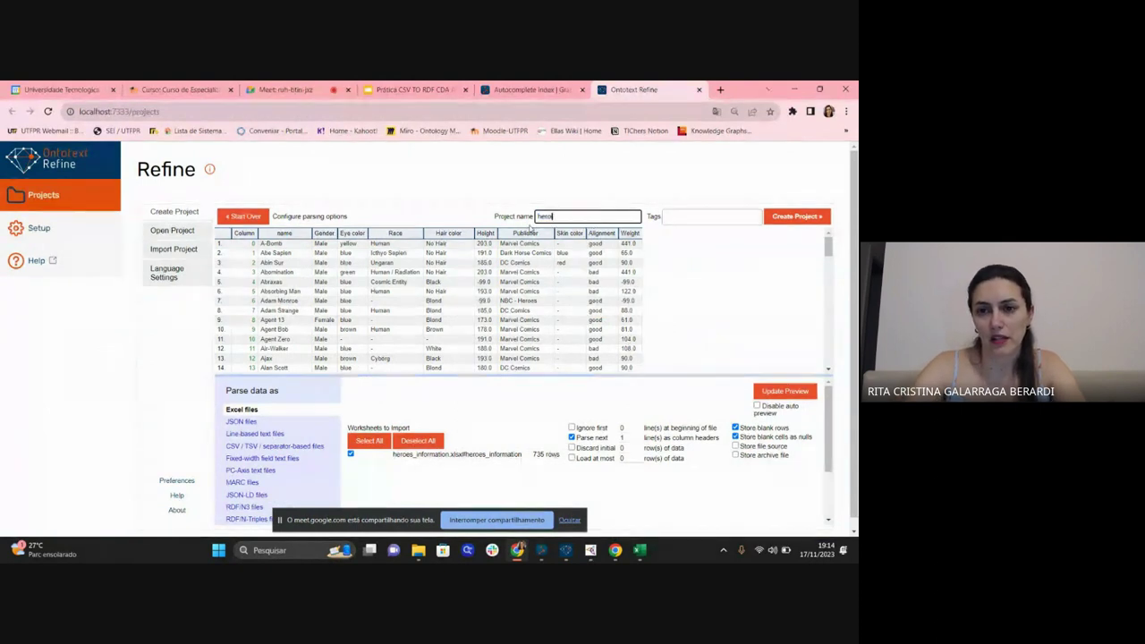
text(sAoVivo)
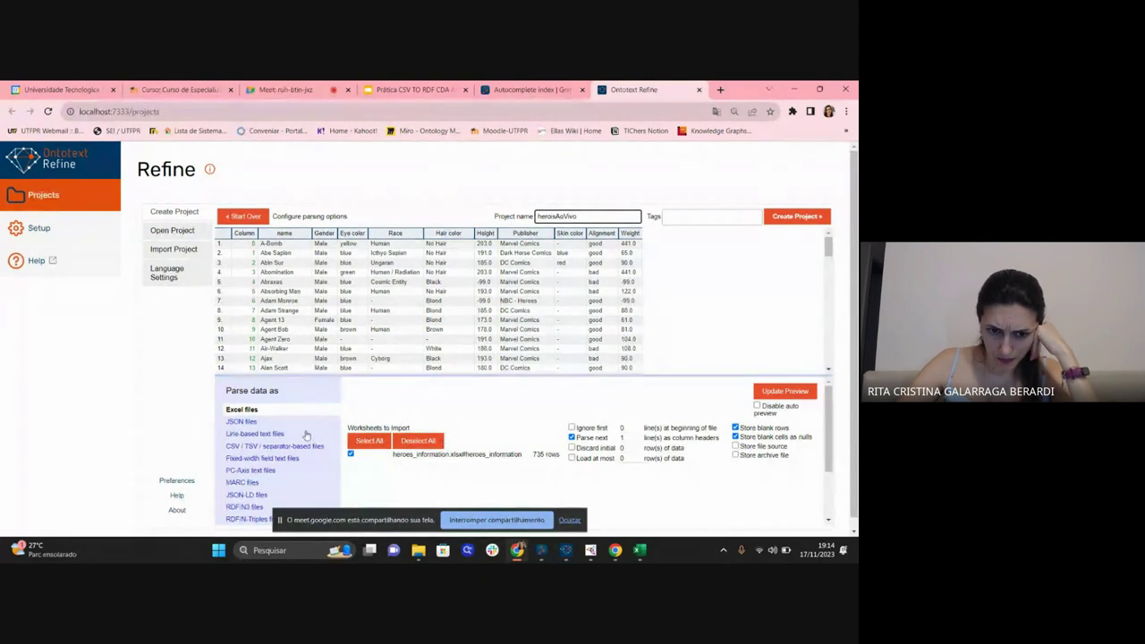
scroll(464, 399, down, 2)
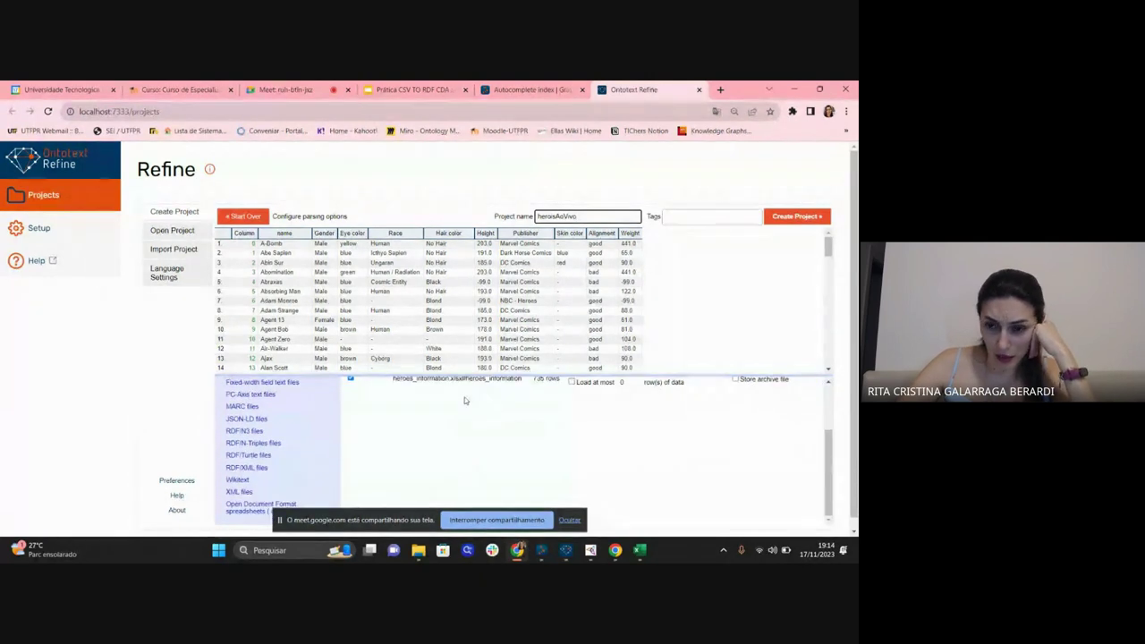
scroll(465, 401, up, 2)
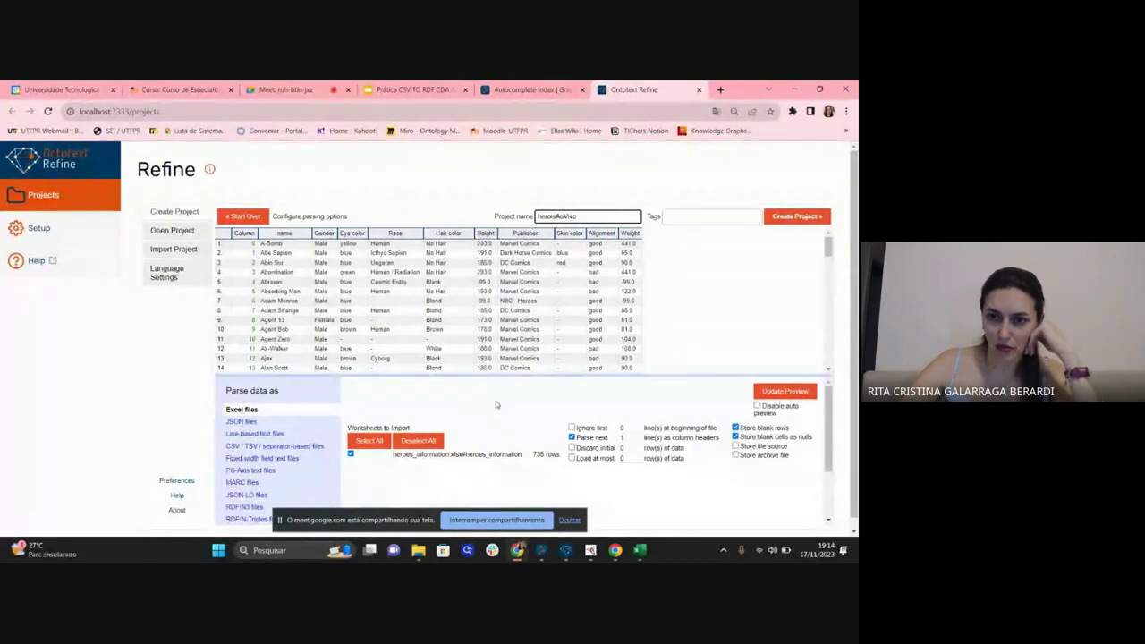
click(787, 217)
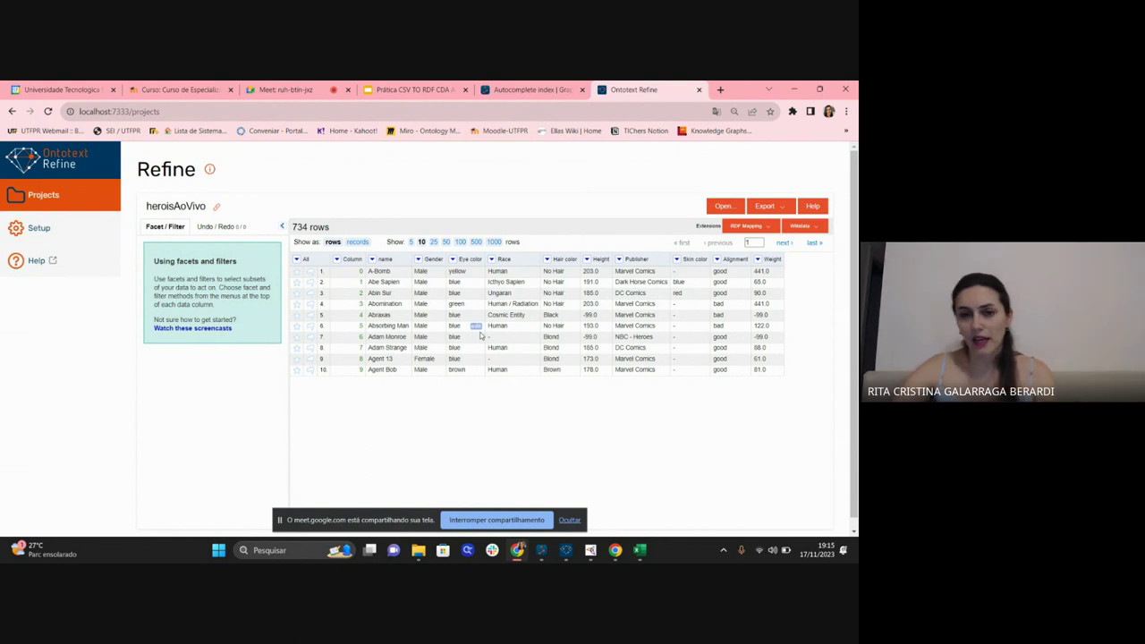
Switch to the Prática CSV TO RDF presentation and review slide 7, "Limpando os dados", on the planned data cleaning.
click(398, 93)
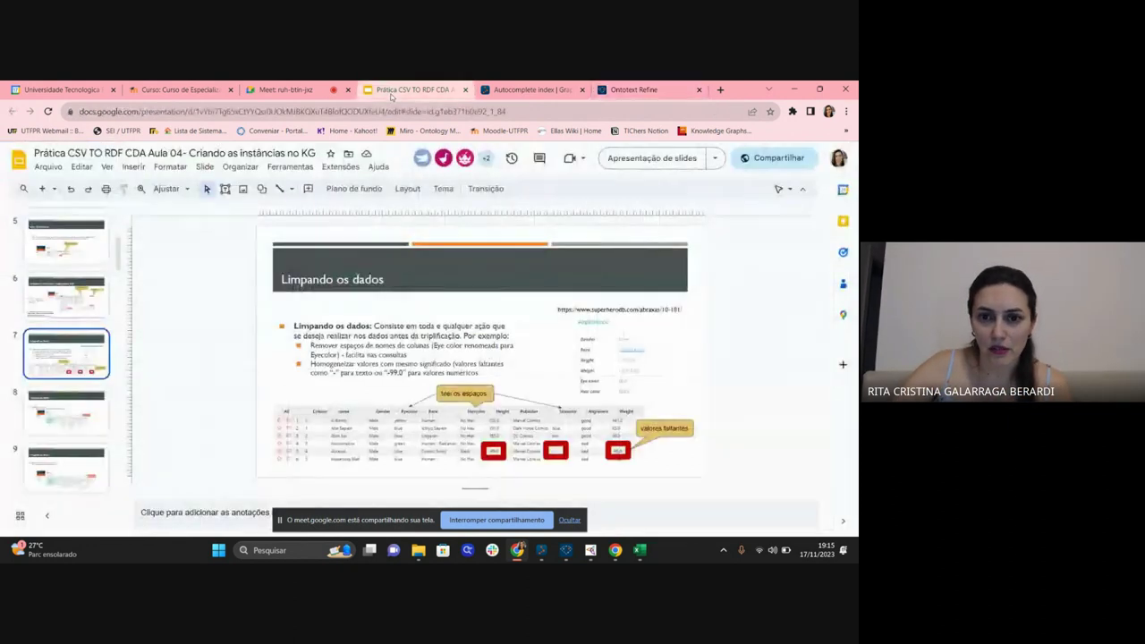
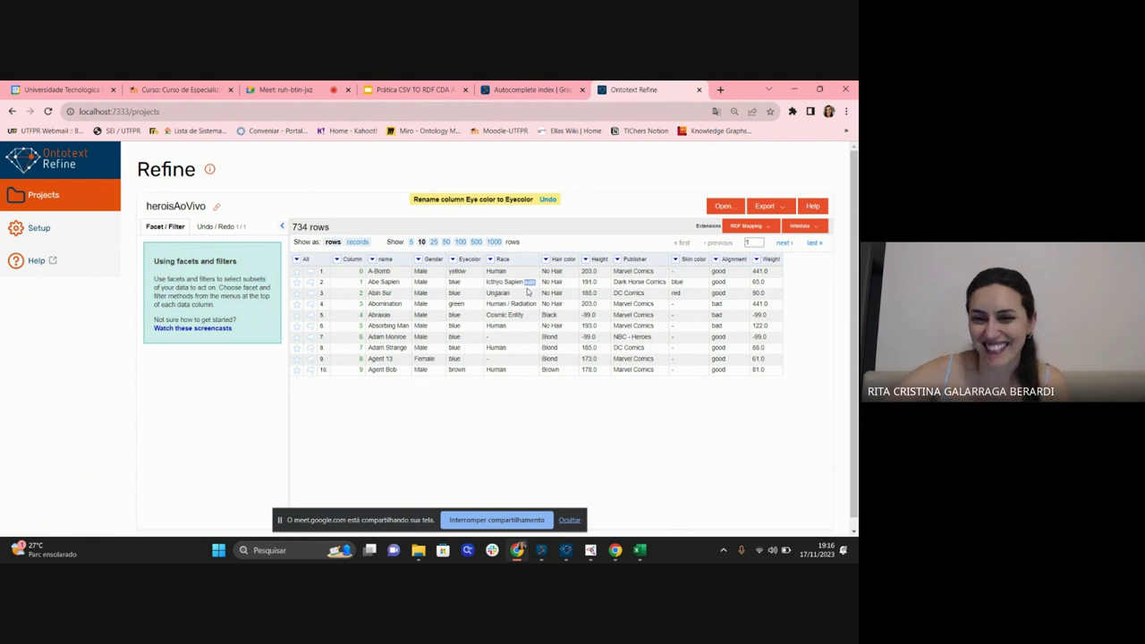
Rename the Hair color column in the heroisAoVivo project to Haircolor, without the space.
click(546, 259)
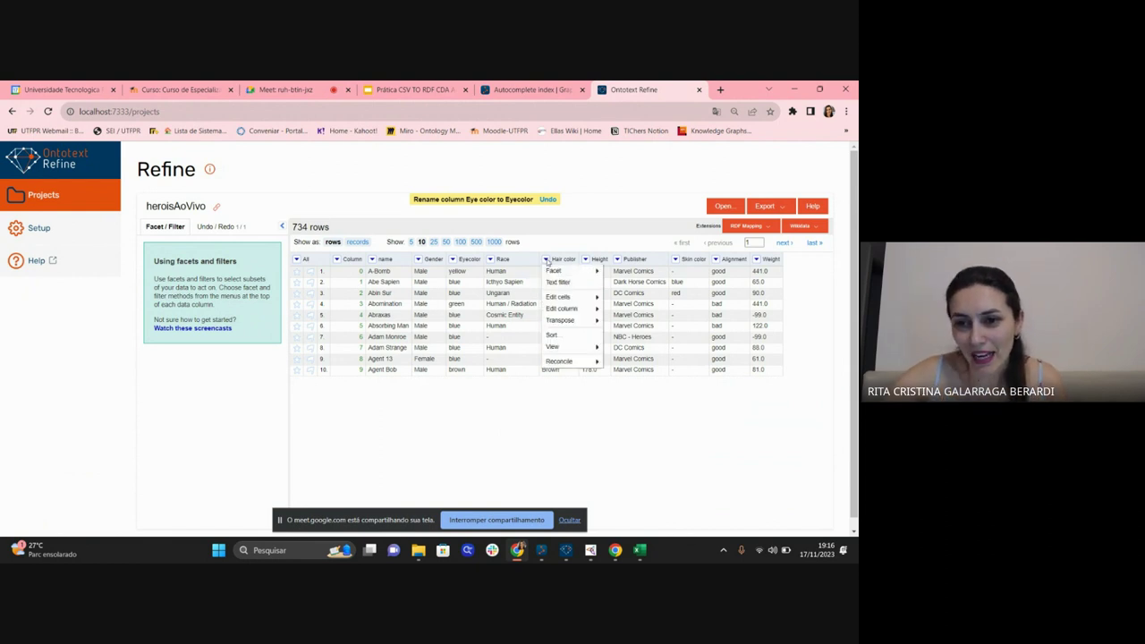
mouse_move(588, 313)
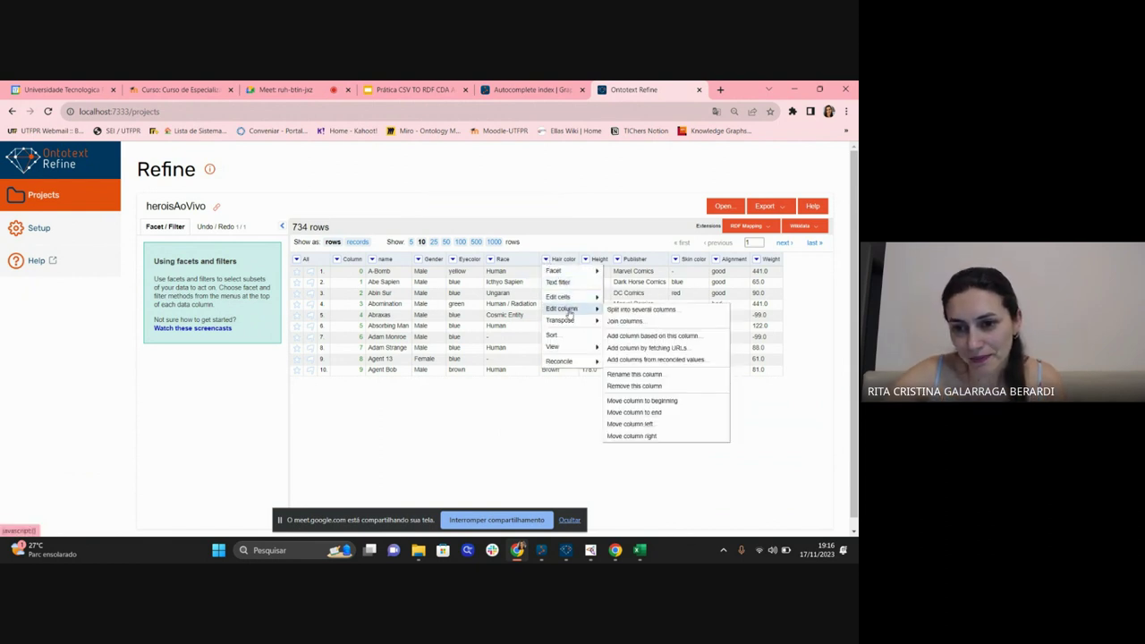
click(634, 374)
click(407, 260)
key(Delete)
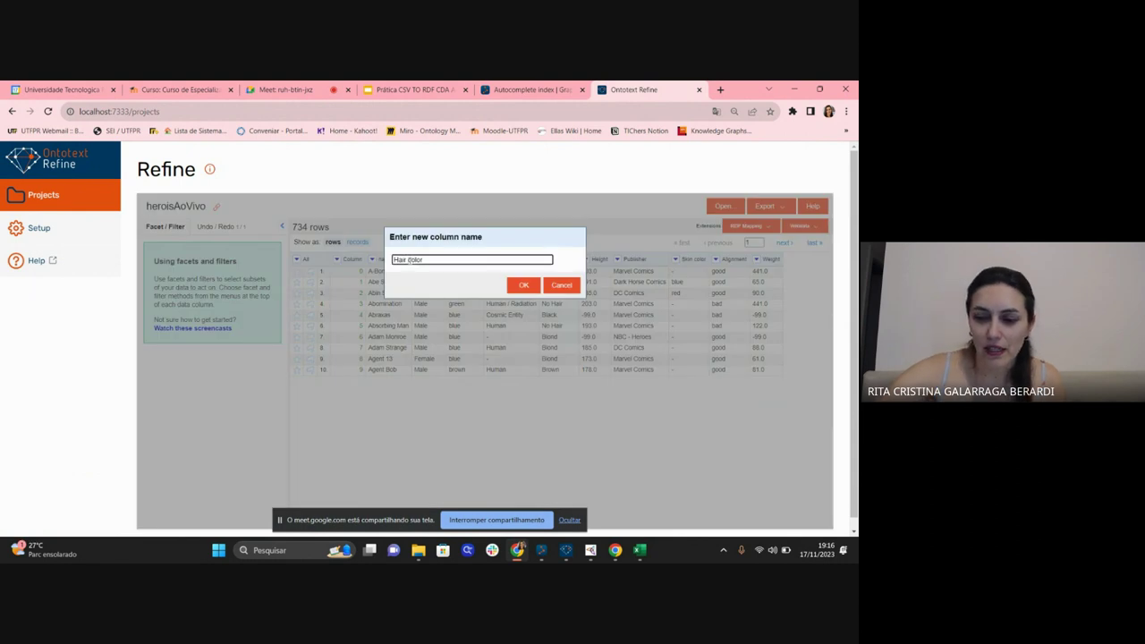
click(517, 288)
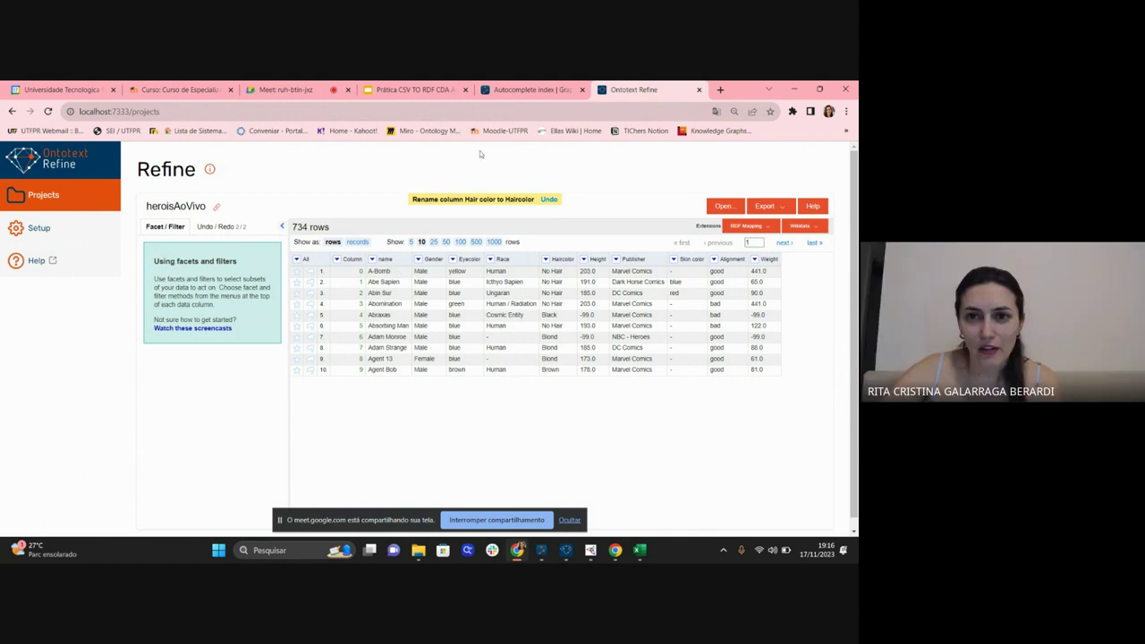
Switch to the heroes_information workbook in Excel and inspect the header cell A1 of the first column.
click(640, 551)
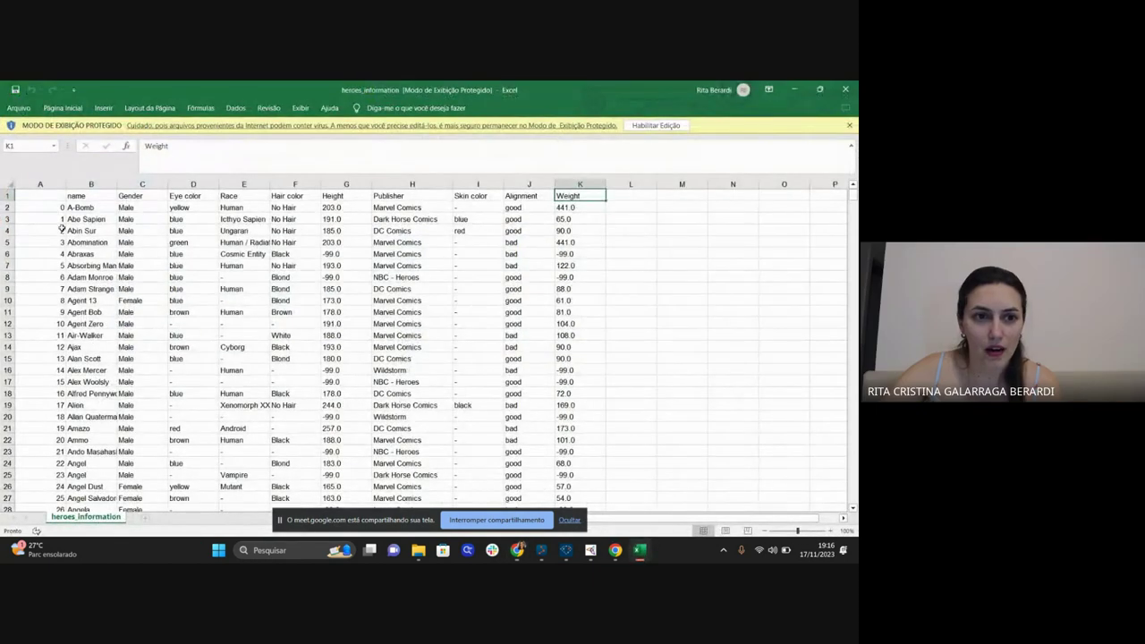
click(49, 197)
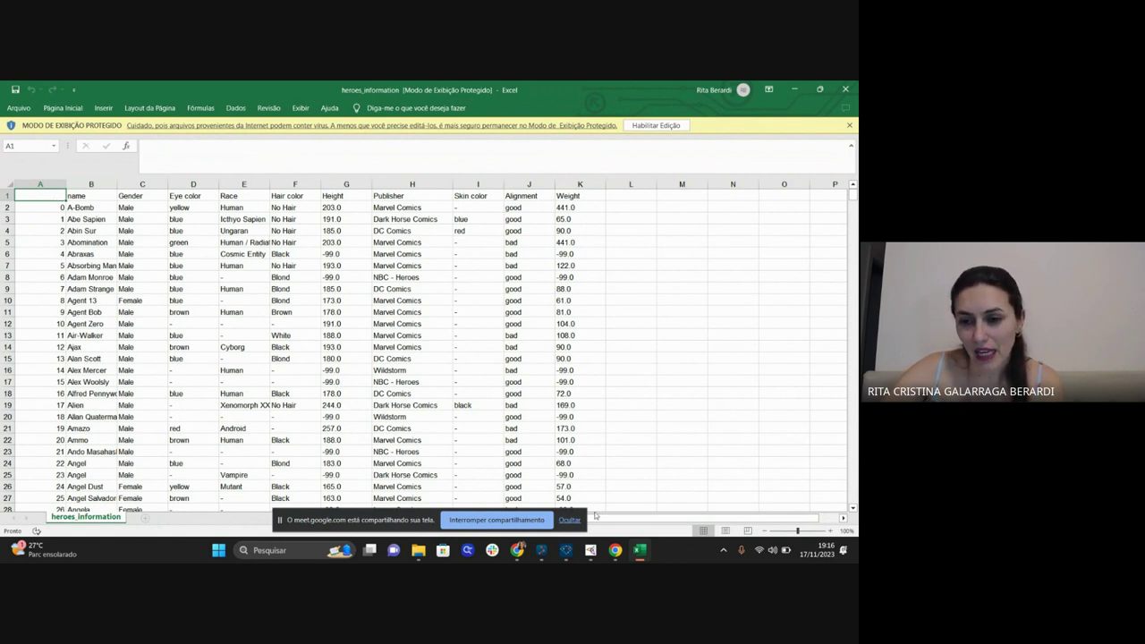
click(616, 551)
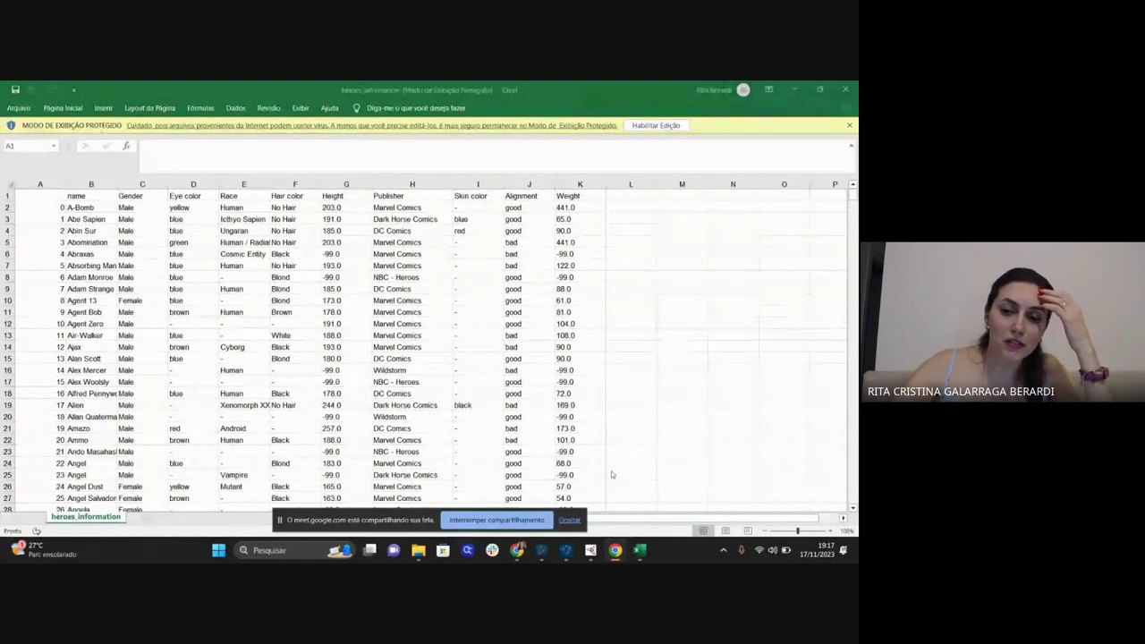
Switch back to Ontotext Refine and rename the first data column, Column, to ID.
click(518, 554)
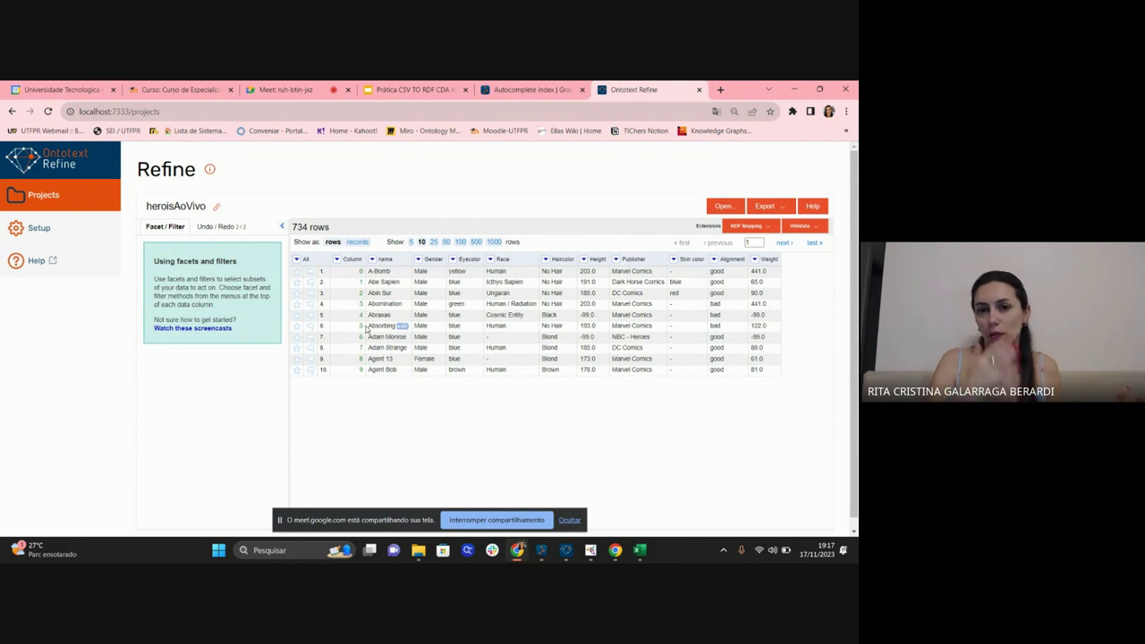
click(336, 258)
mouse_move(356, 309)
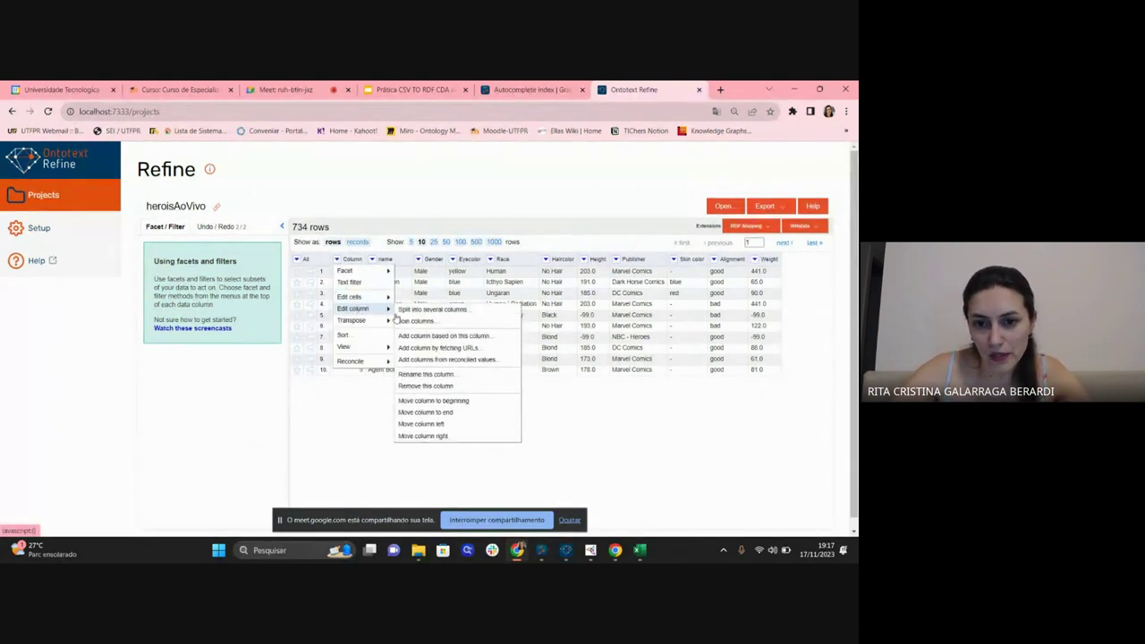
click(441, 376)
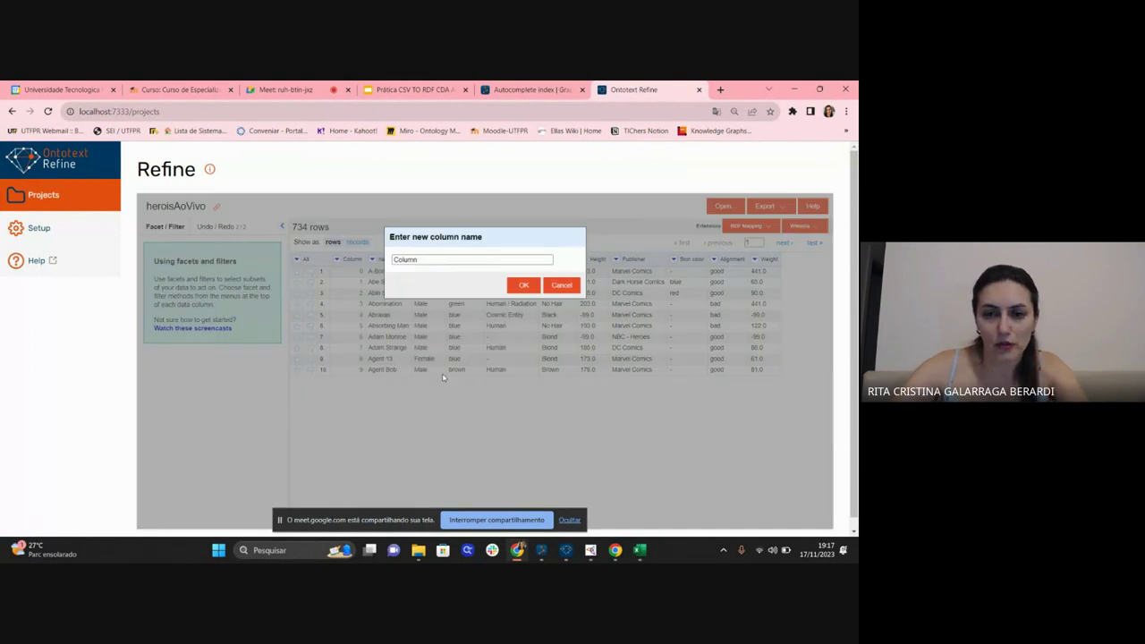
double_click(430, 257)
text(ID)
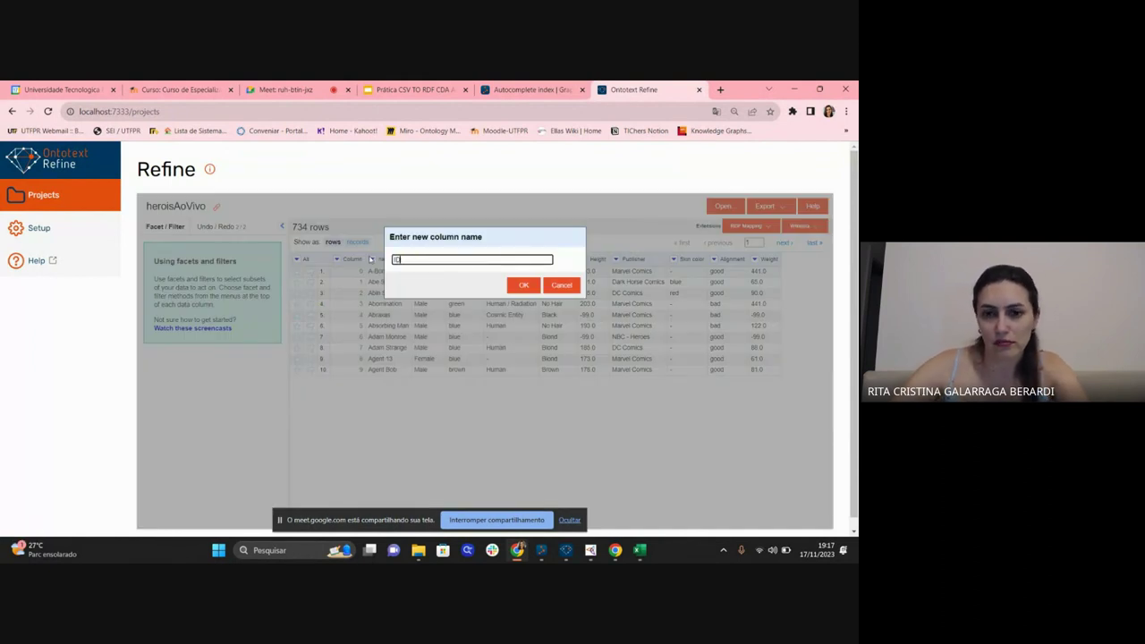
click(519, 286)
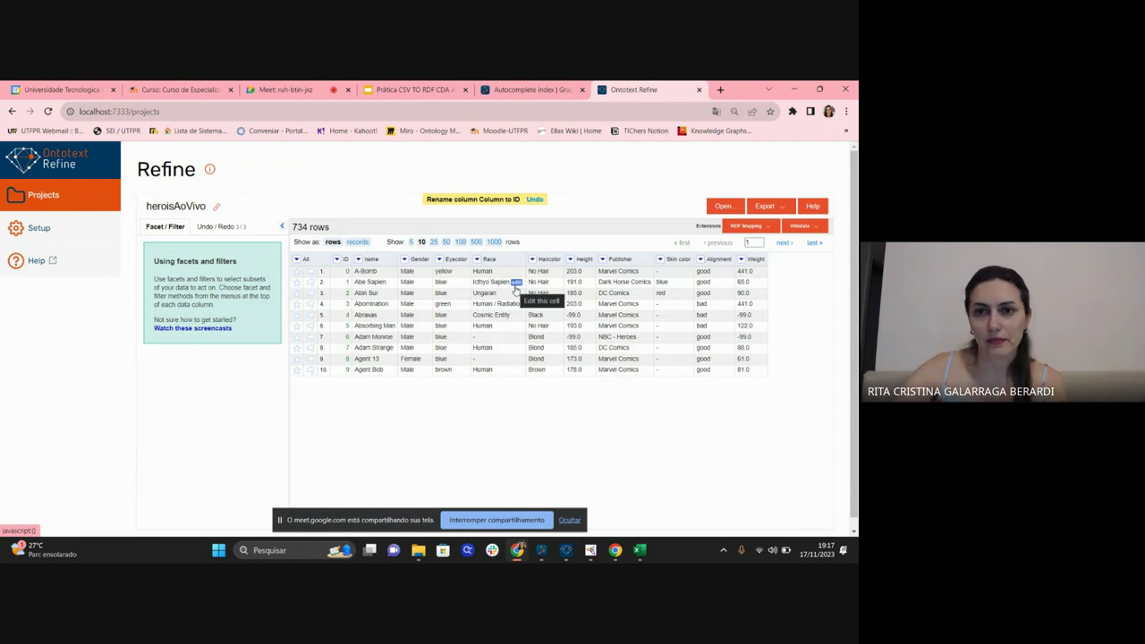
Check the Google Meet call and the heroes_information workbook in Excel, and return to the heroisAoVivo project in Ontotext Refine.
click(292, 95)
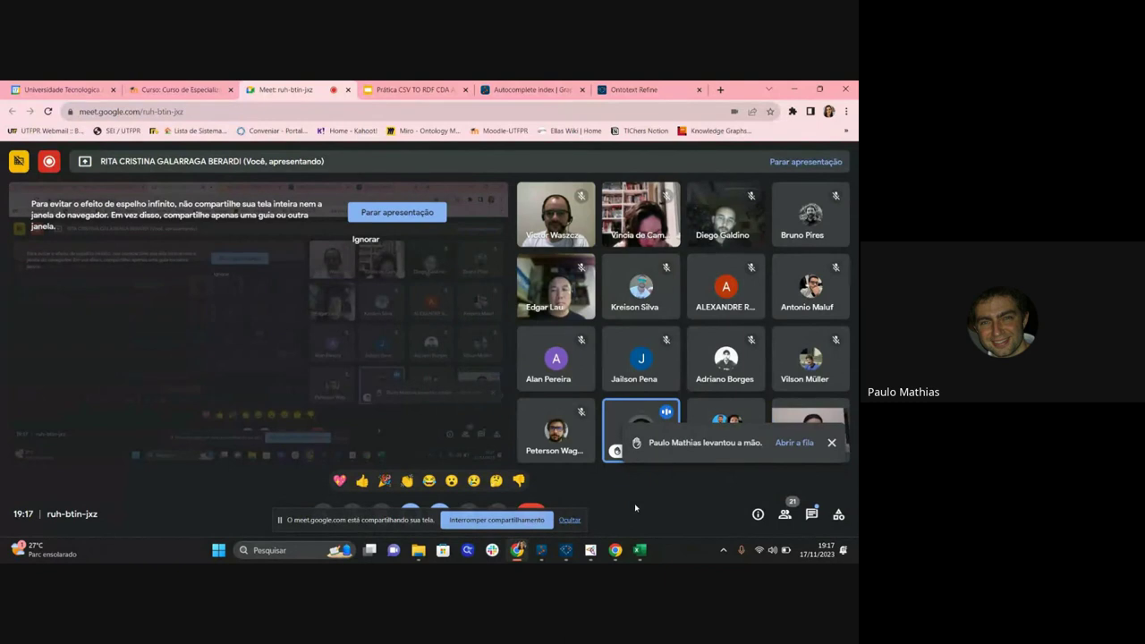
click(640, 551)
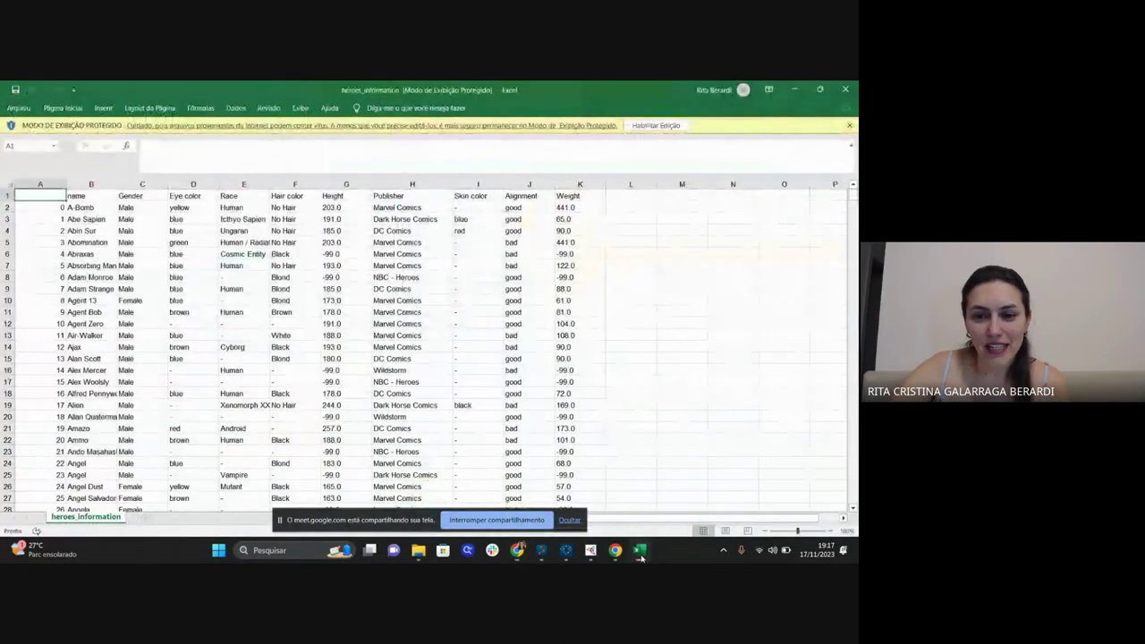
click(517, 549)
click(633, 90)
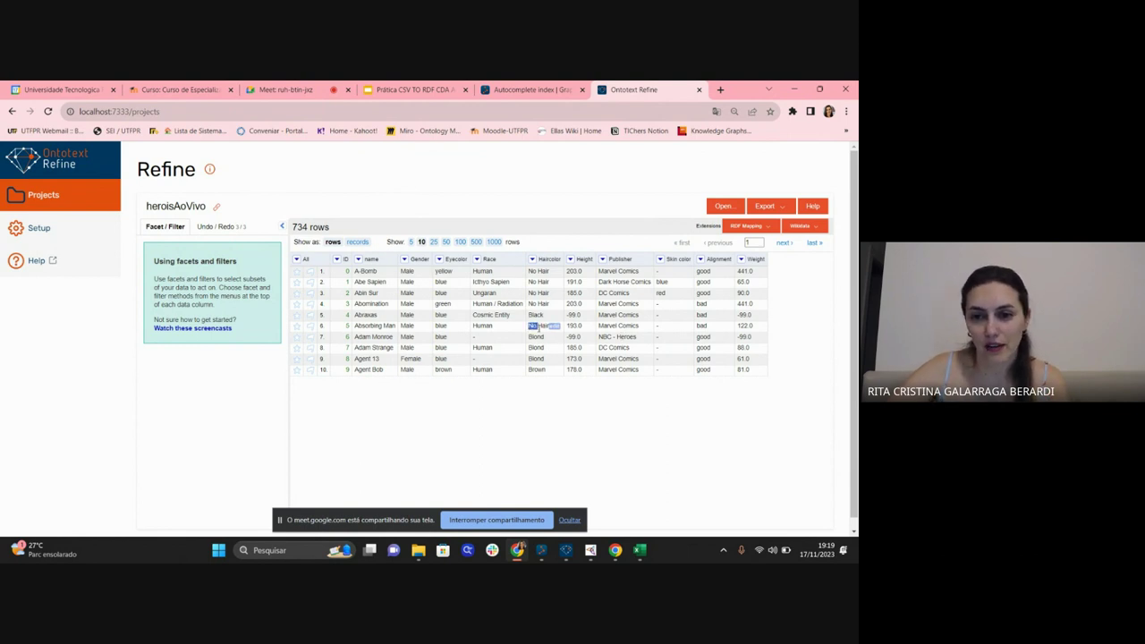
Open the Haircolor cell of row 6 for editing and cancel without changing it.
click(555, 326)
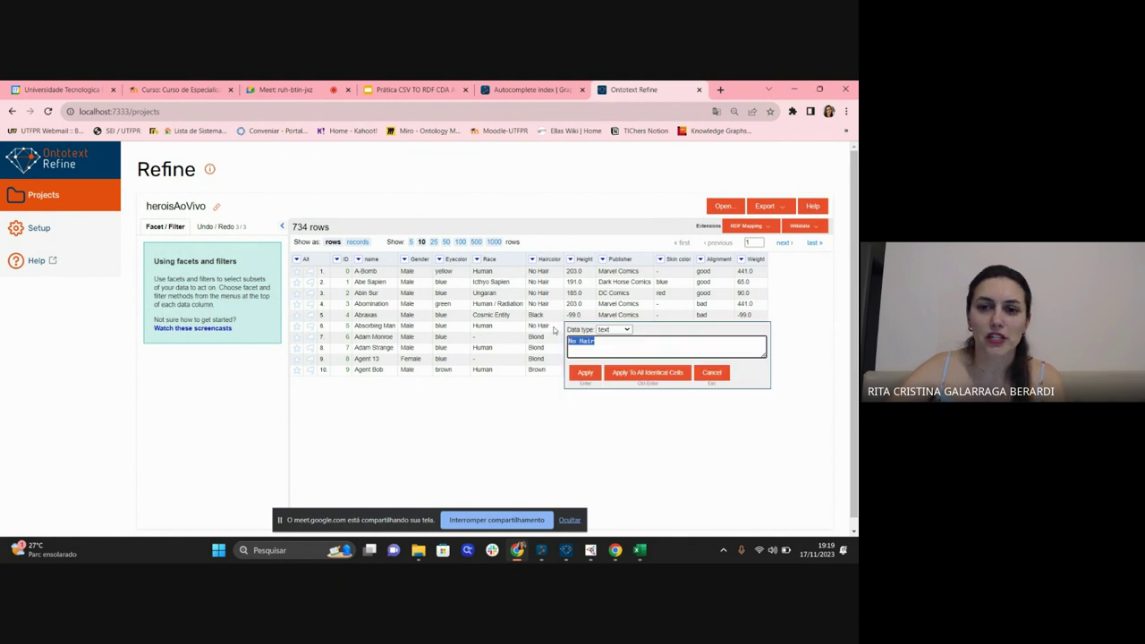
click(710, 373)
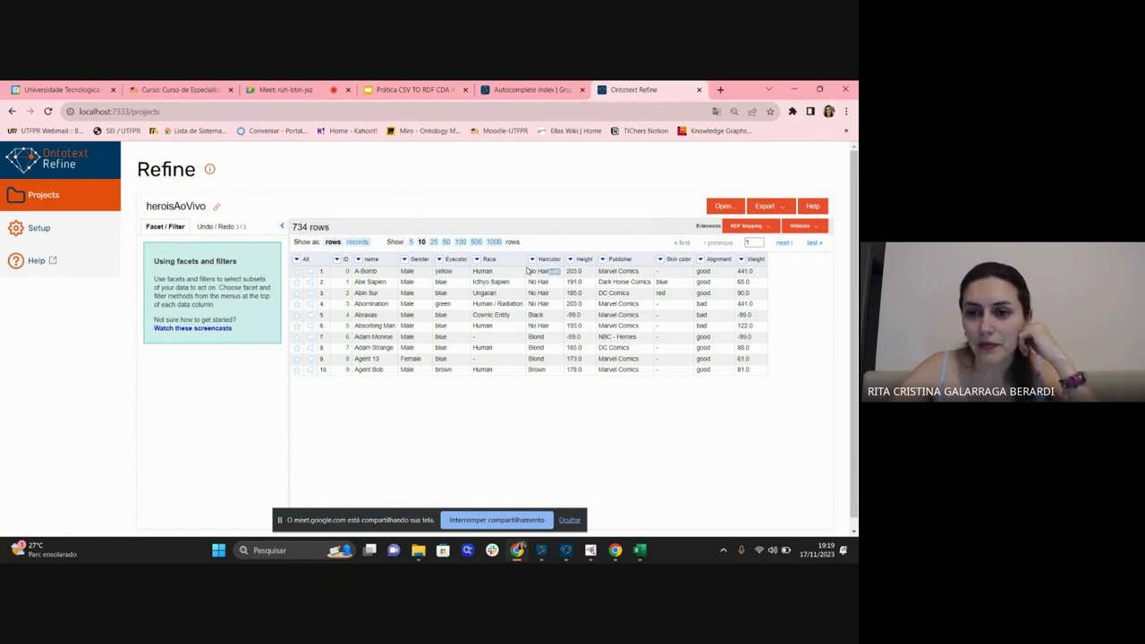
Rename the Skin color column to Skincolor, without the space.
click(660, 260)
mouse_move(676, 308)
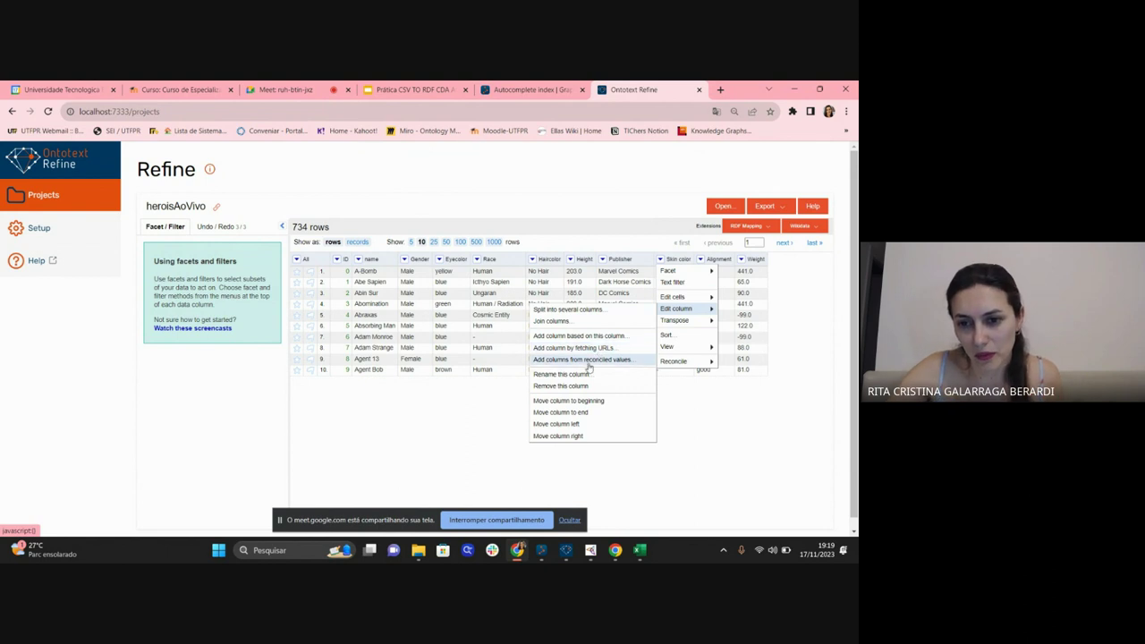
click(592, 374)
click(410, 259)
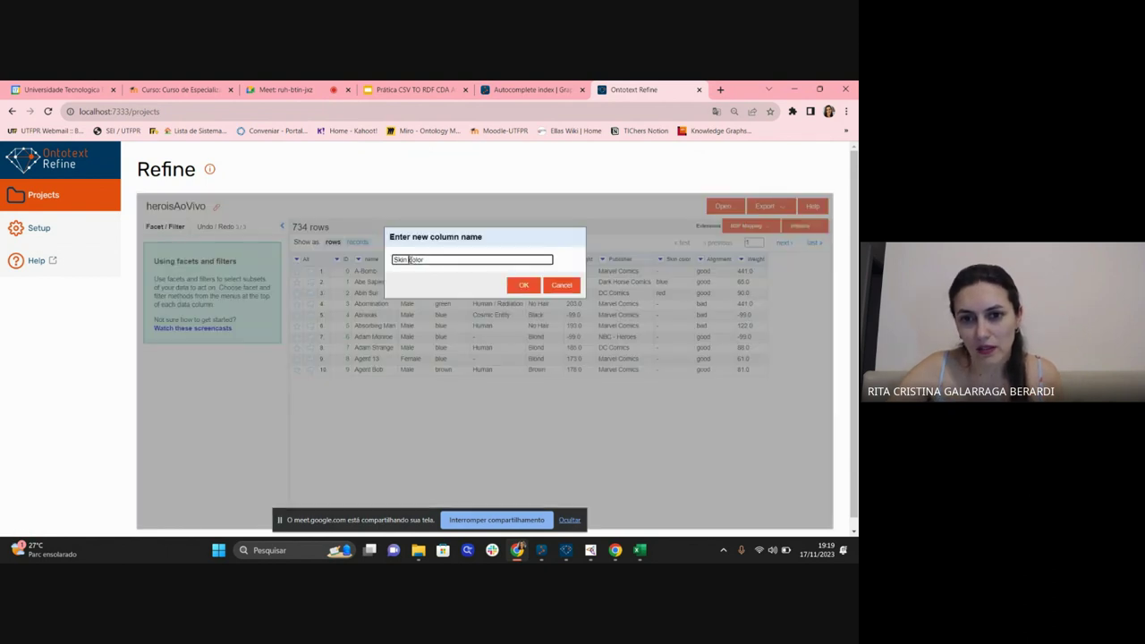
key(BackSpace)
click(521, 284)
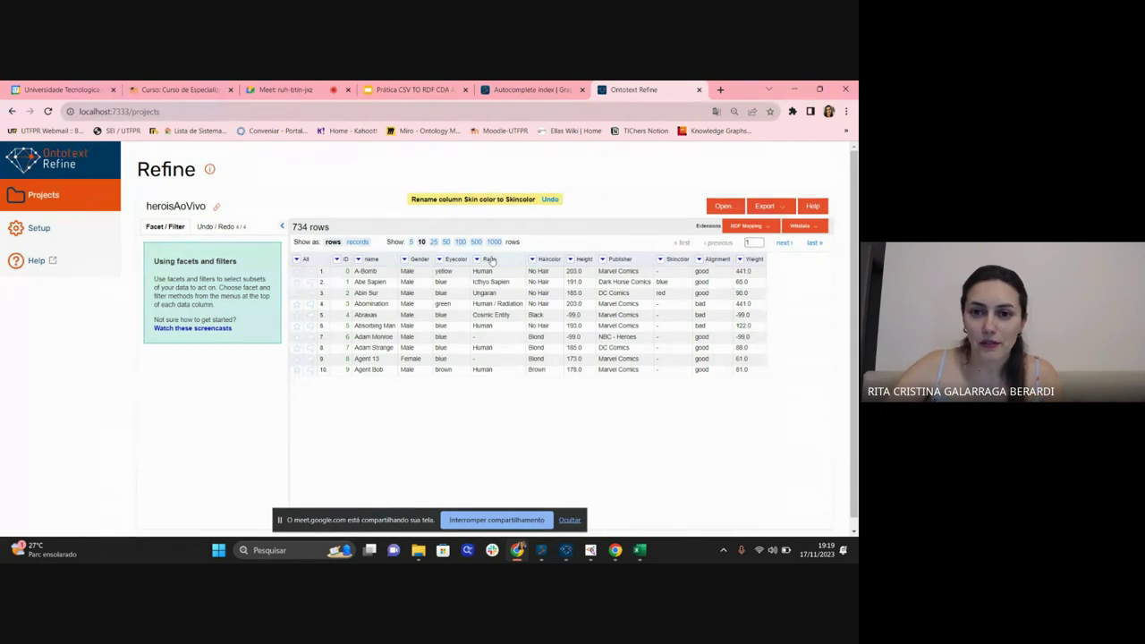
Switch to the Google Slides presentation and present slide 9, on changing cell values, full screen, moving the screen-sharing bar aside.
click(477, 259)
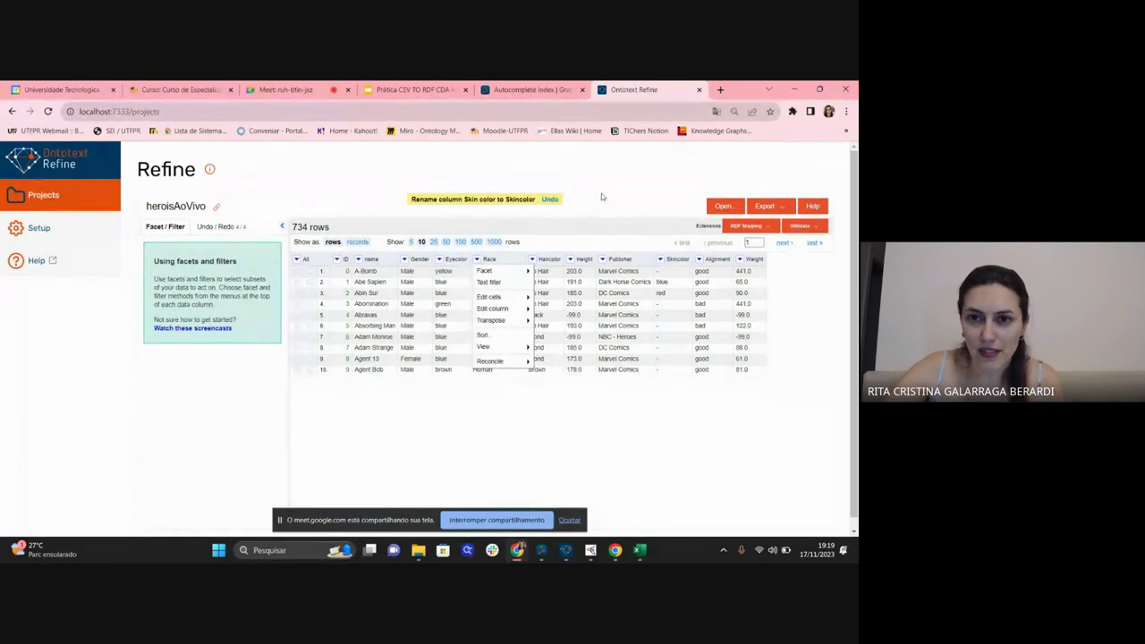
click(412, 90)
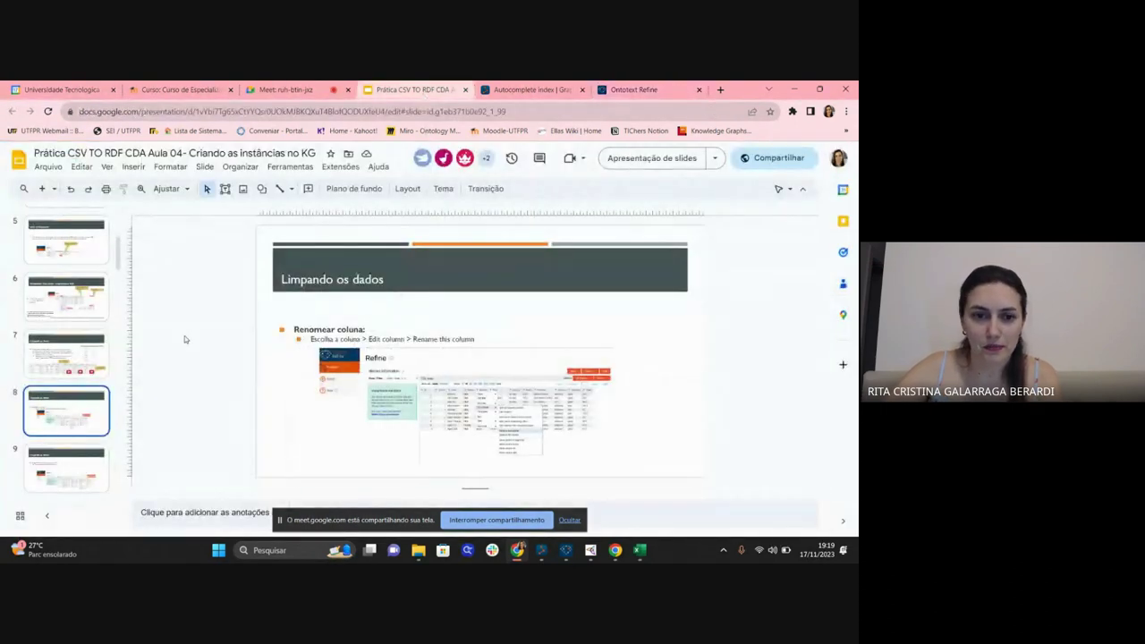
key(Down)
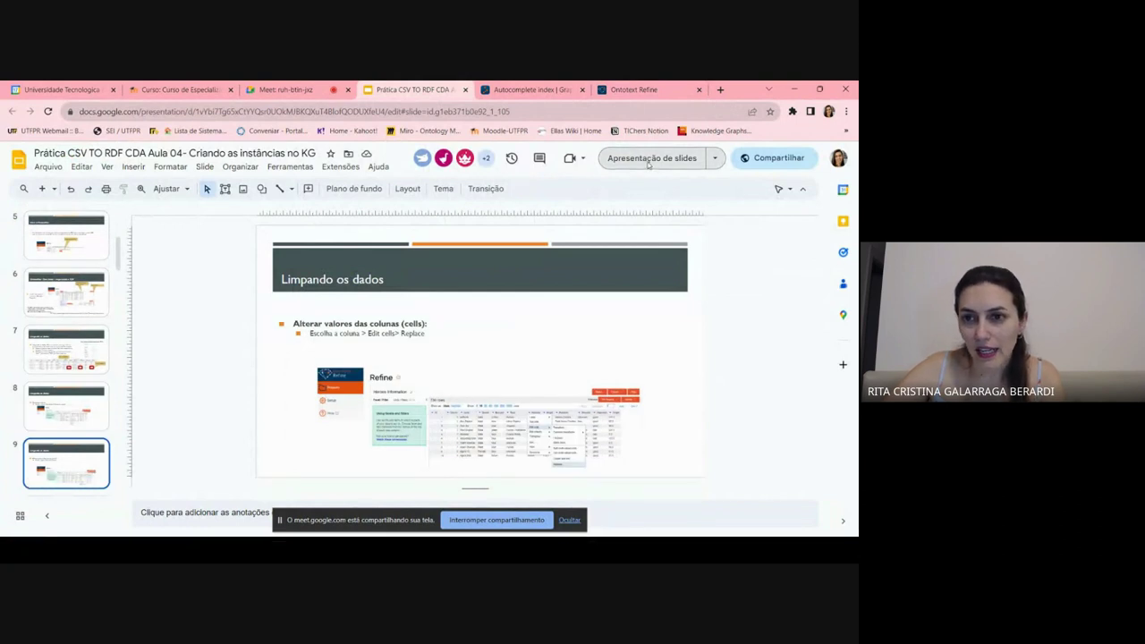
click(648, 161)
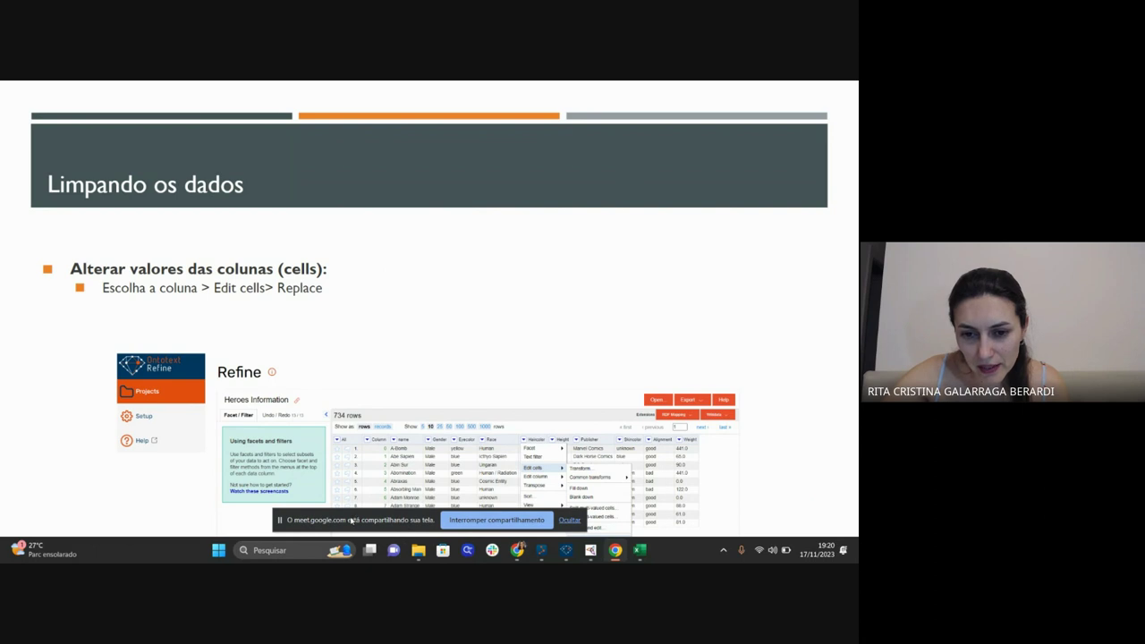
drag(350, 519, 162, 504)
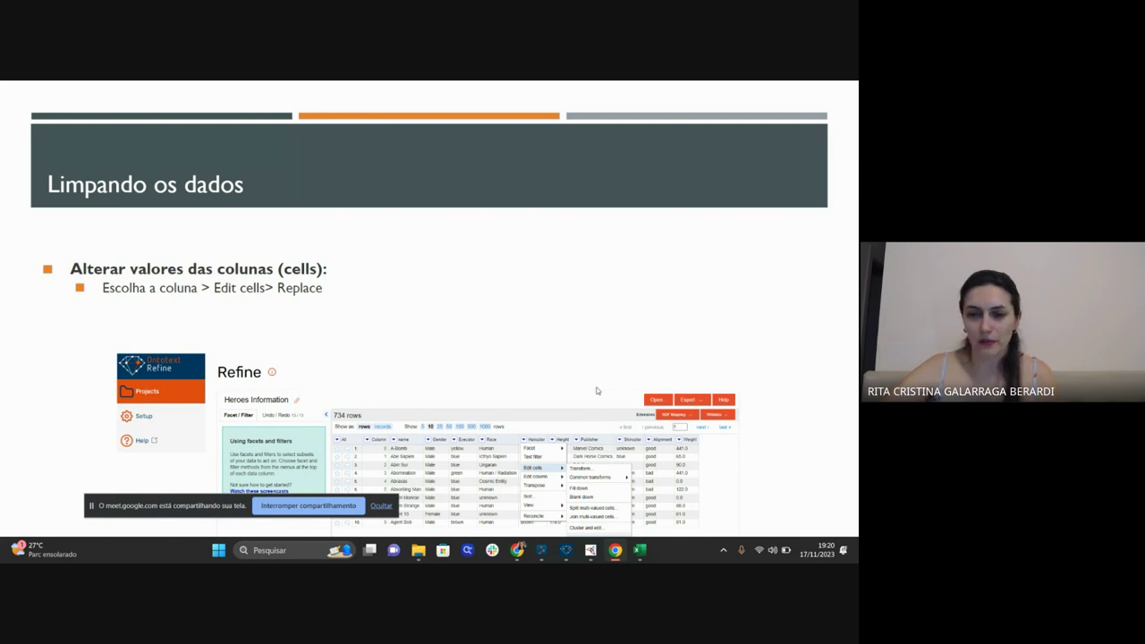
View the next slides on replacing cell values and on Undo/Redo, end the presentation, and switch to Ontotext Refine.
key(Right)
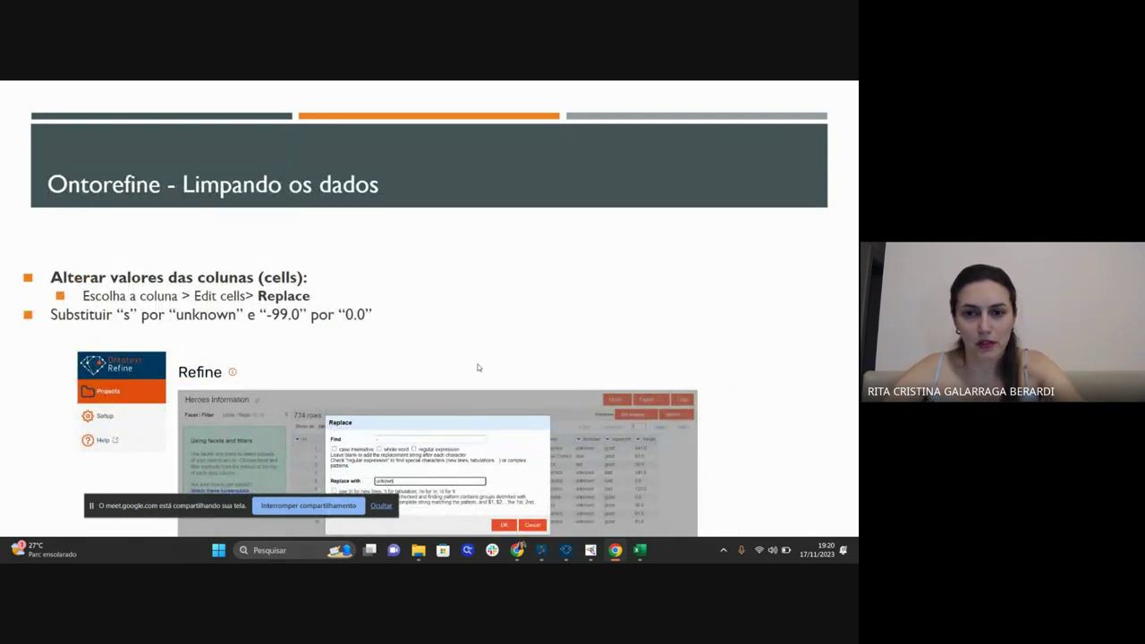
key(Right)
key(Escape)
key(ctrl+9)
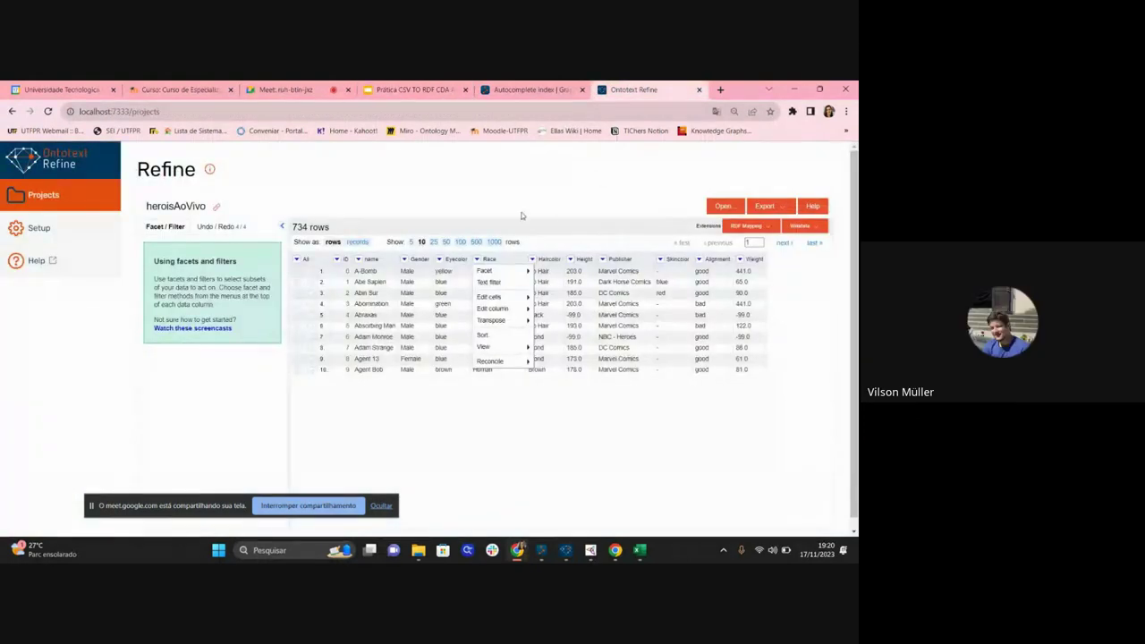
mouse_move(507, 299)
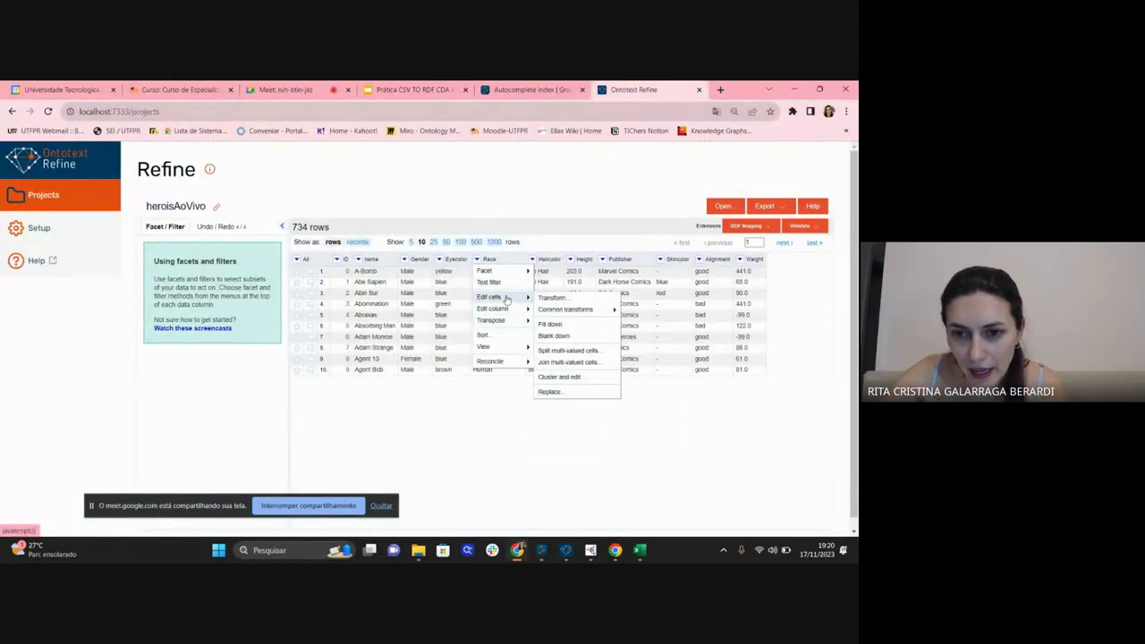
click(550, 393)
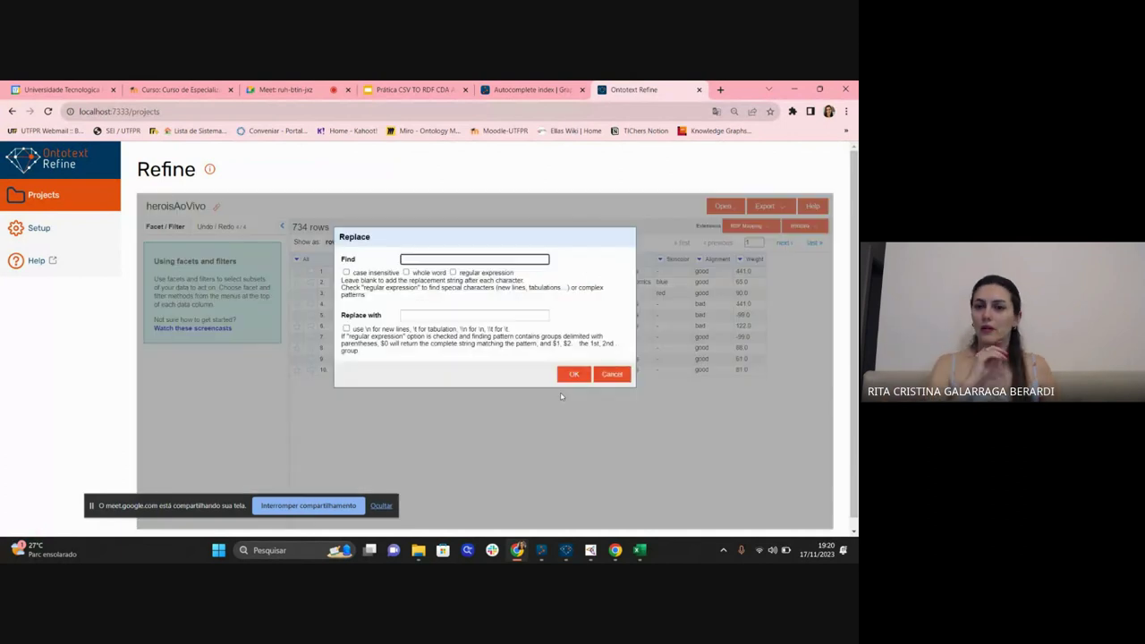
click(585, 375)
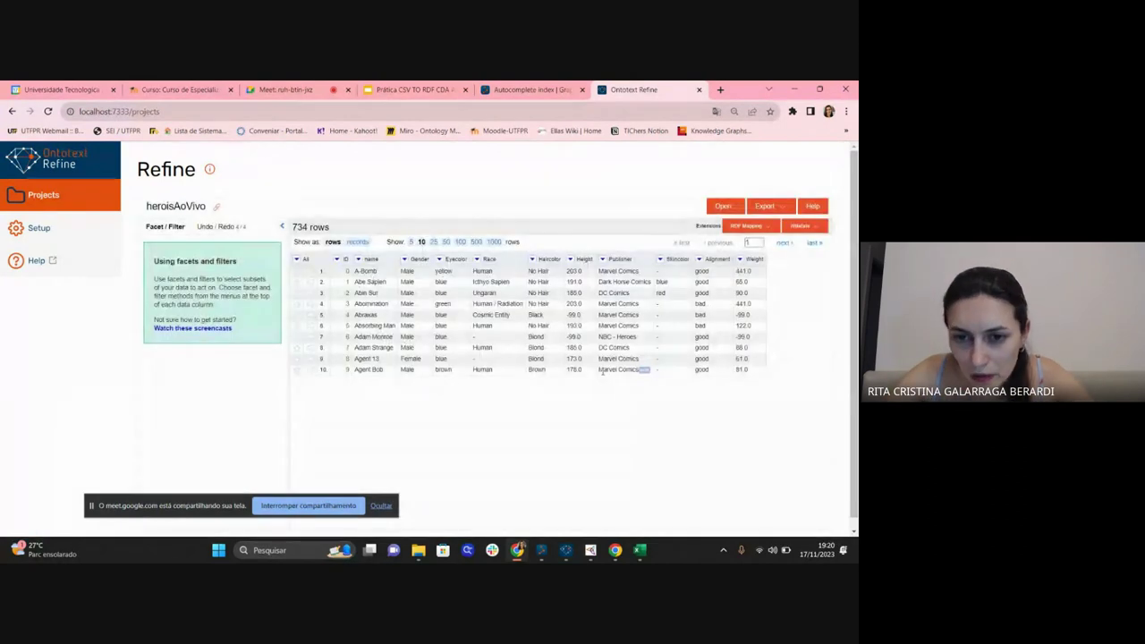
Replace "-" with "unknown" in the cells of the Race column, and show the project's operation history.
click(476, 258)
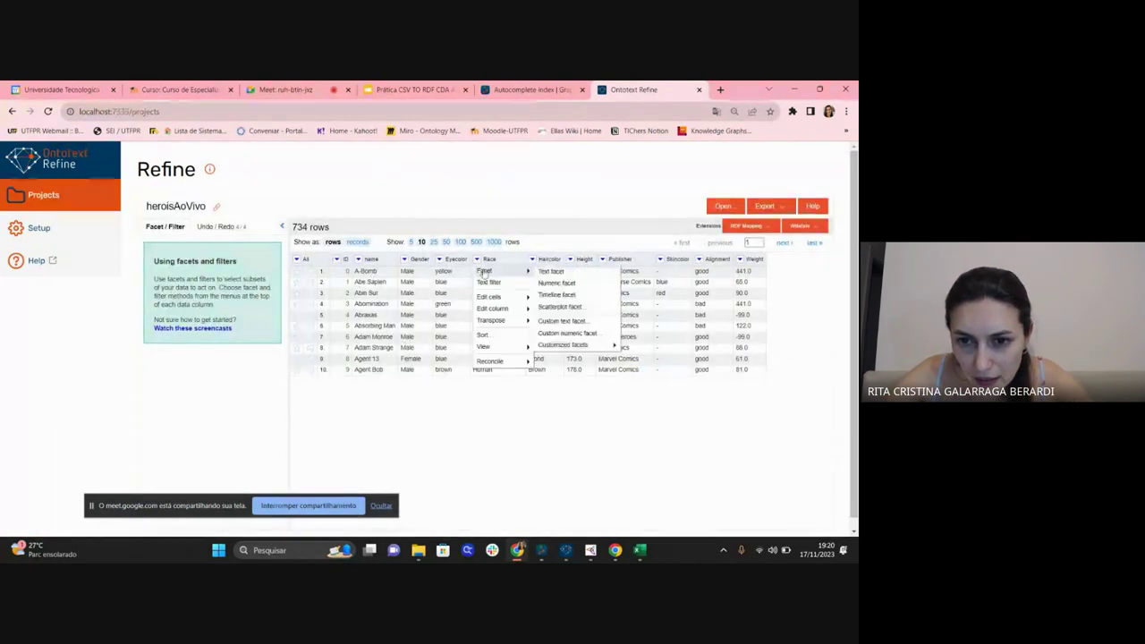
mouse_move(497, 309)
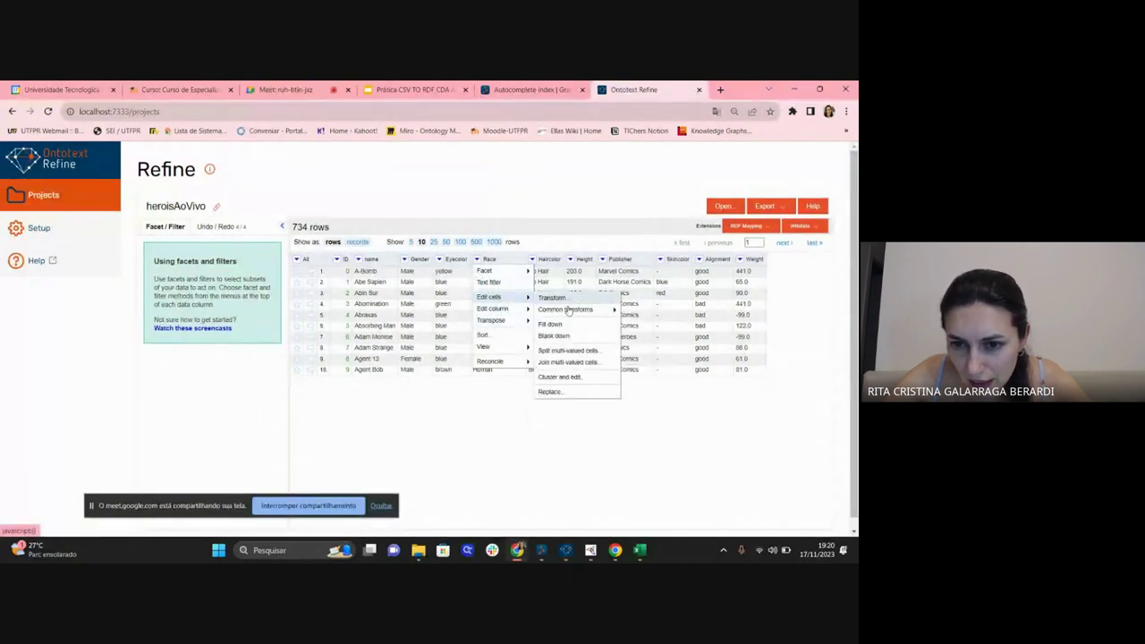
click(552, 393)
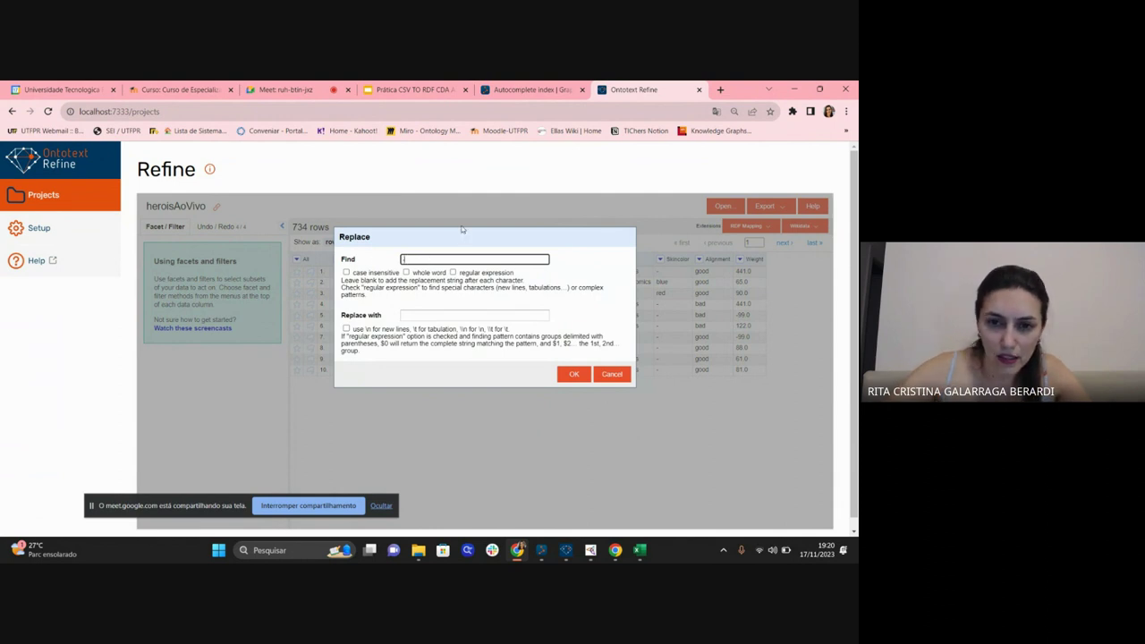
click(441, 315)
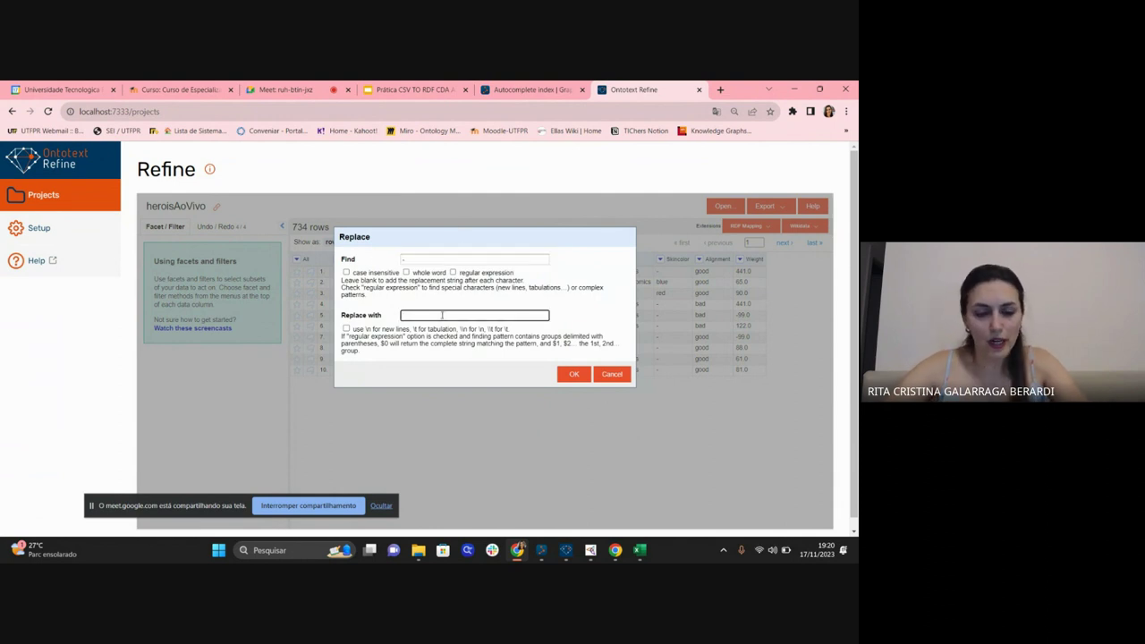
text(unknown)
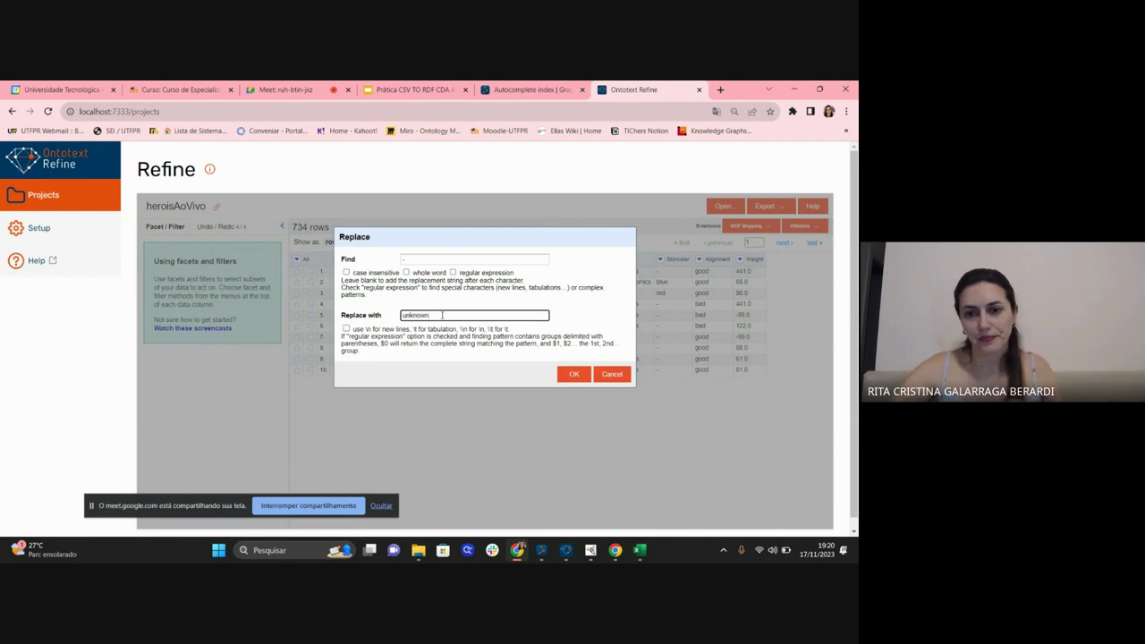
click(574, 374)
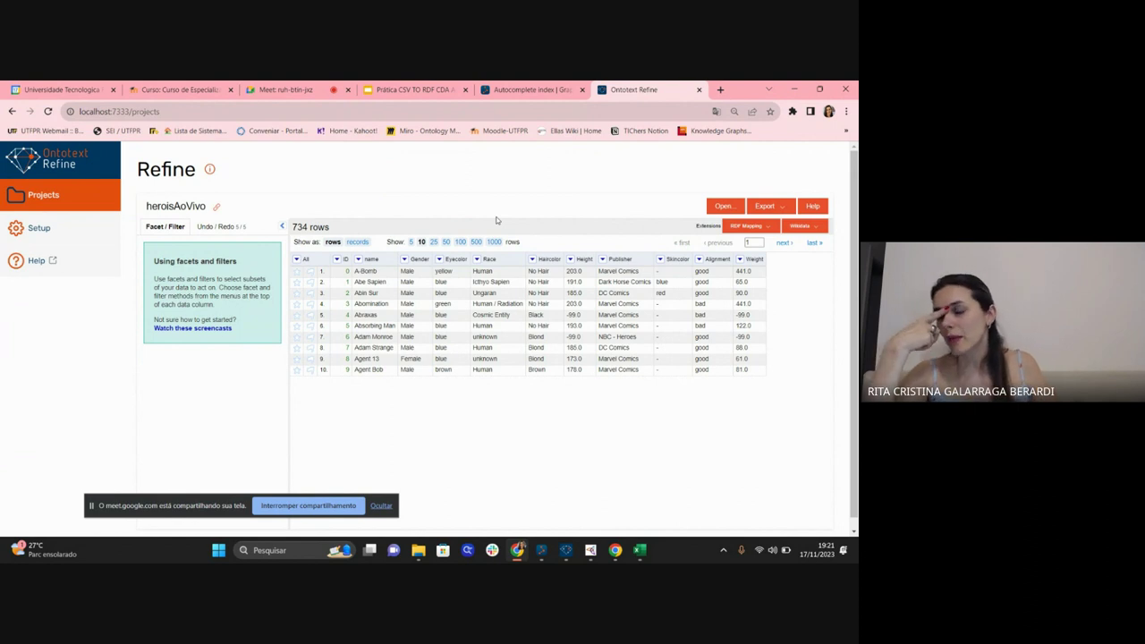
click(218, 228)
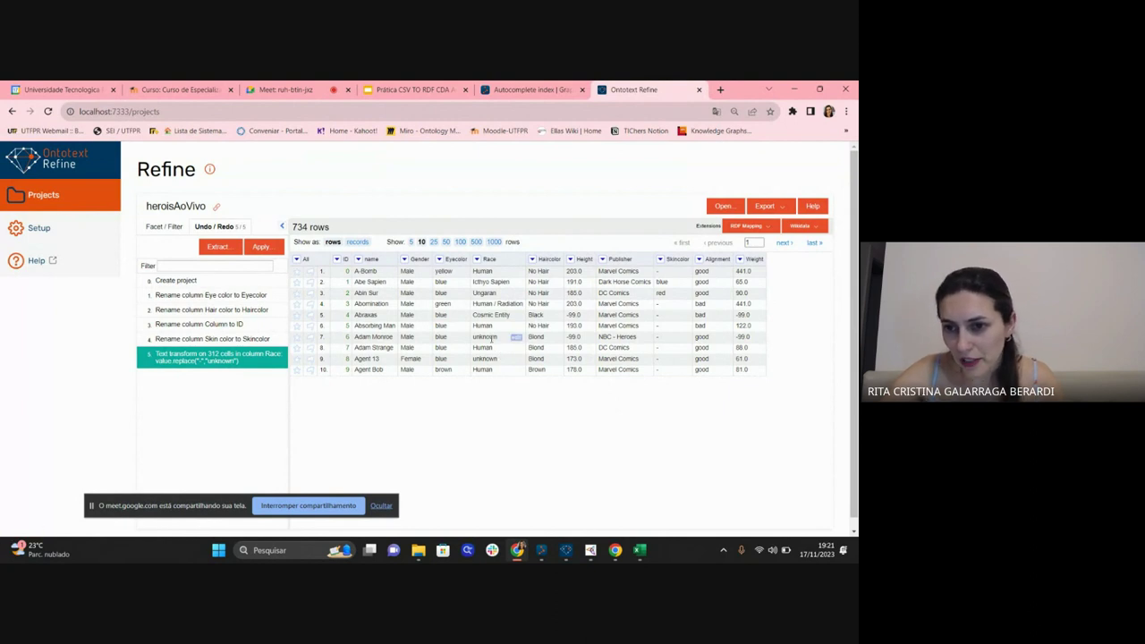
Replace "-" with "unkown" in the cells of the Skincolor column.
click(660, 258)
mouse_move(683, 304)
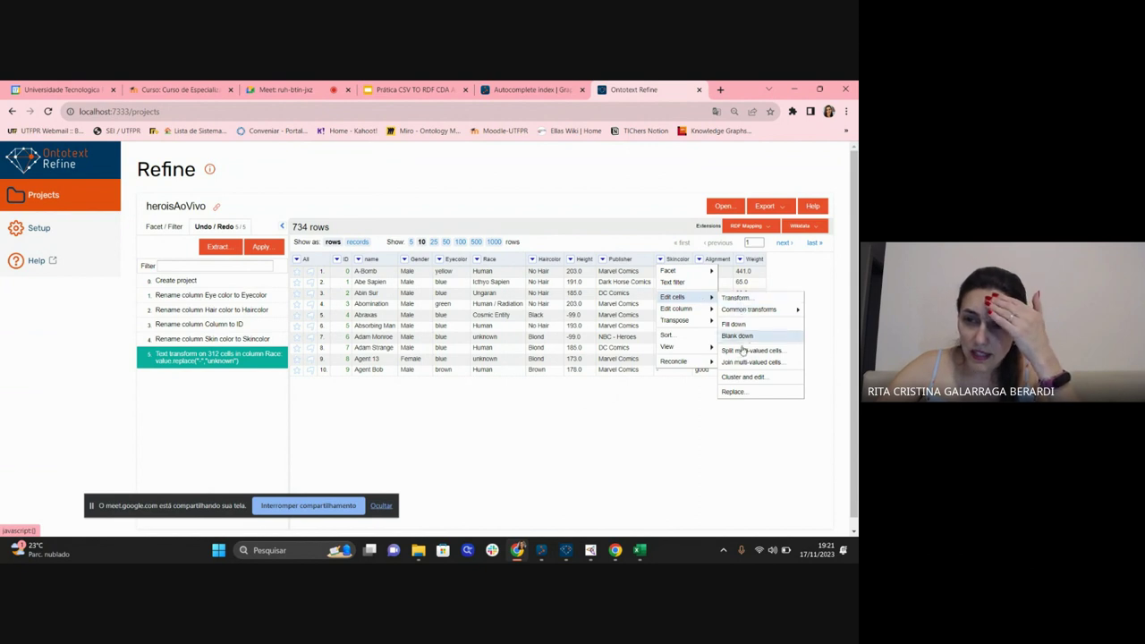
click(747, 391)
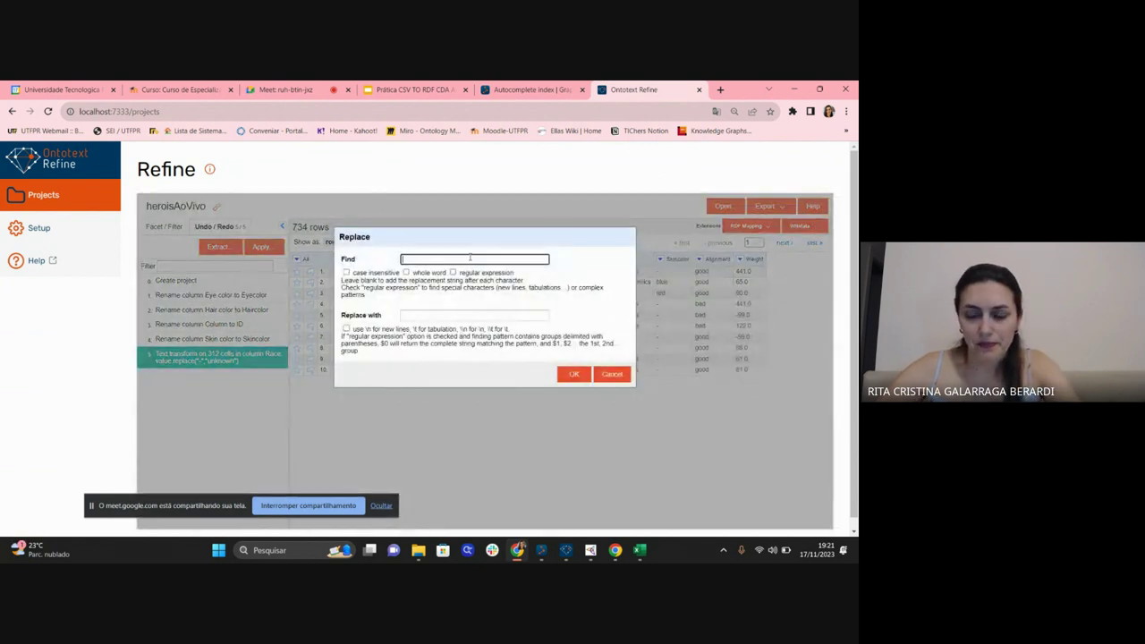
text(-)
click(457, 315)
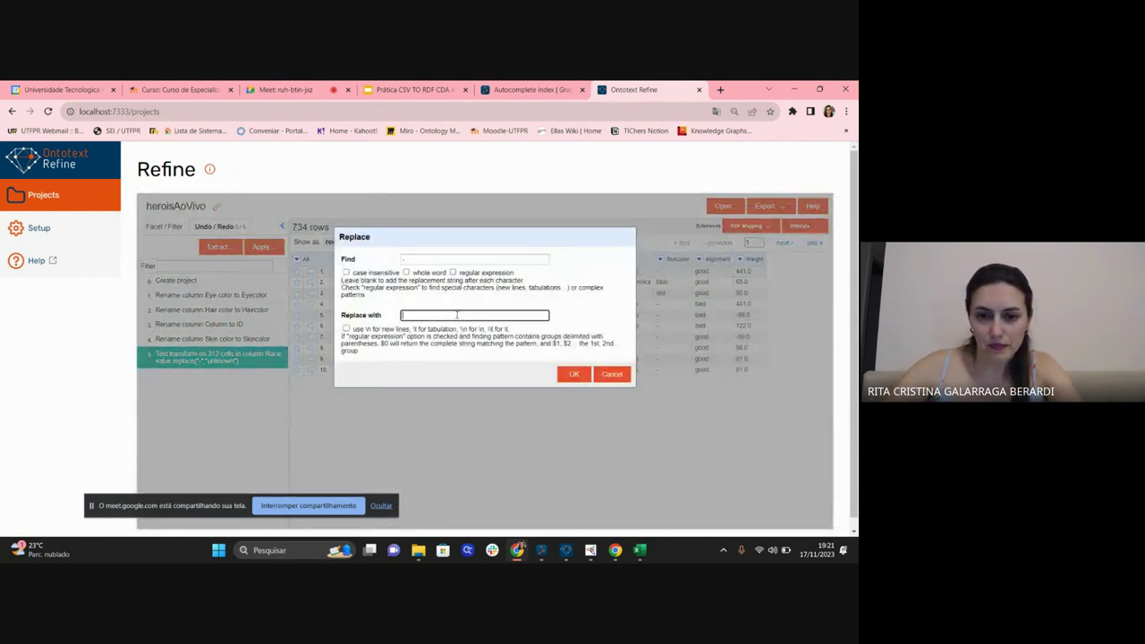
text(unkown)
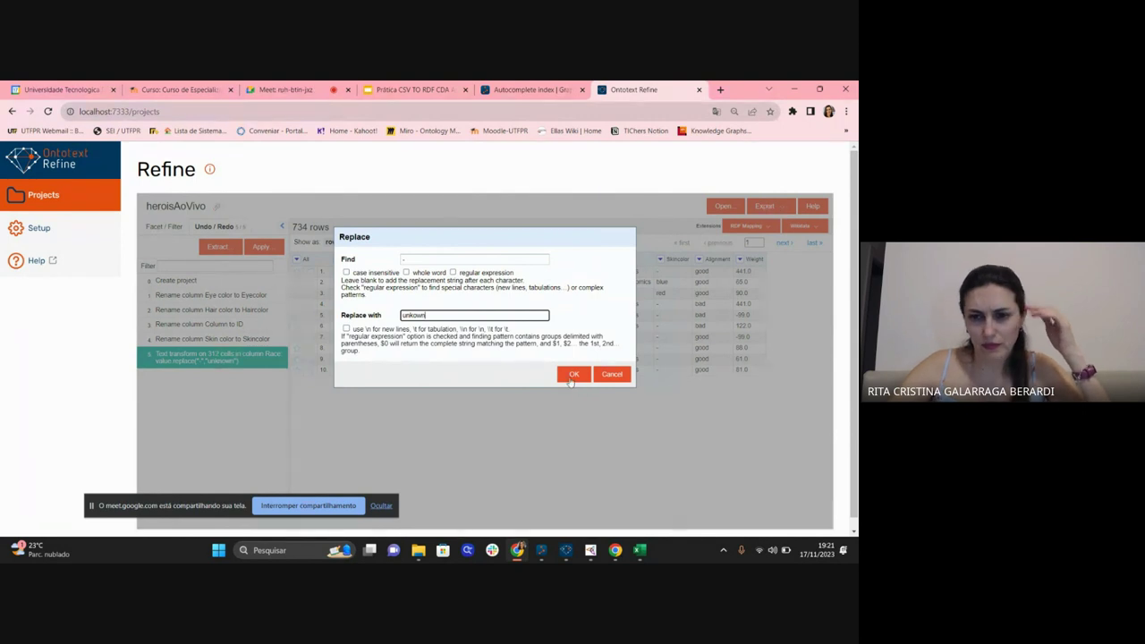
click(569, 376)
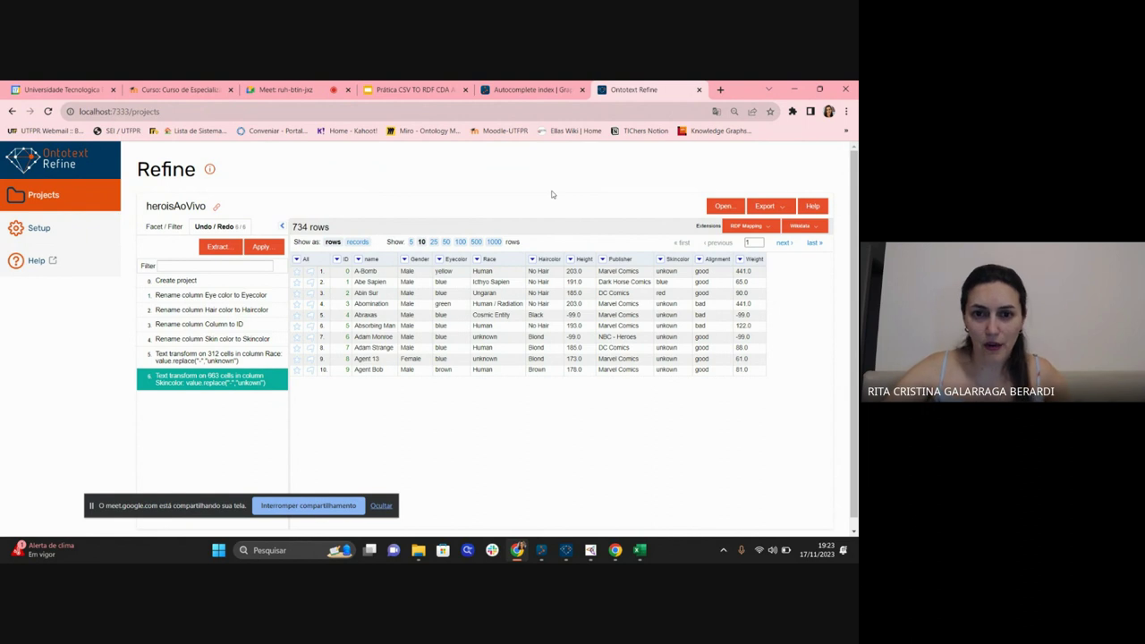
Check the Google Meet call, and open slide 12, "Fazendo o mapeamento", in the Google Slides presentation.
click(285, 90)
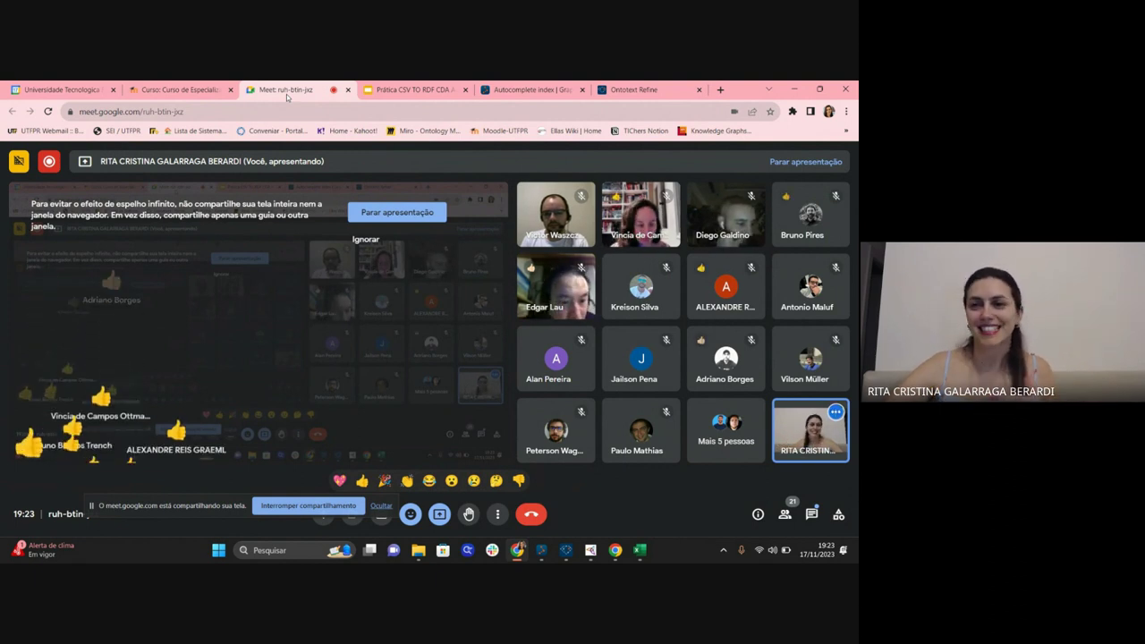
click(650, 90)
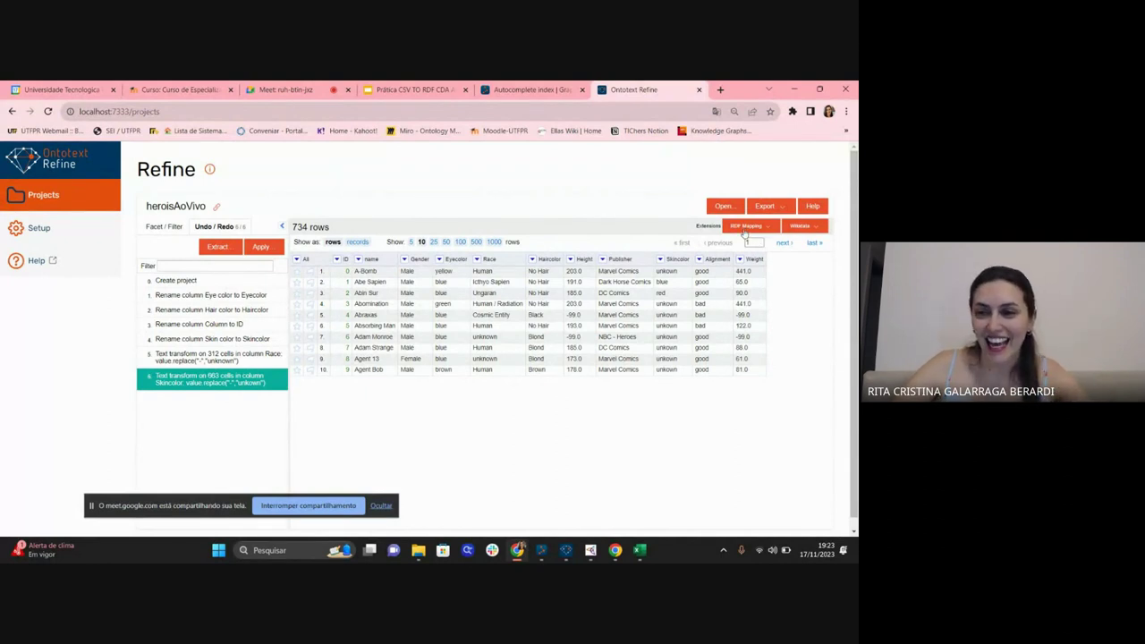
click(771, 230)
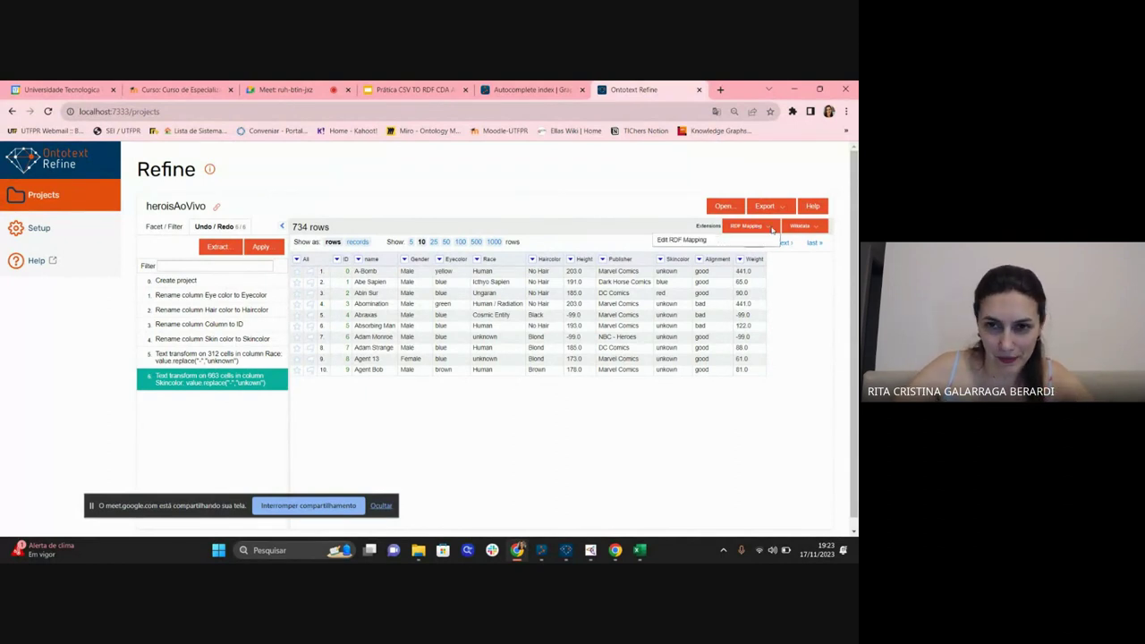
click(425, 93)
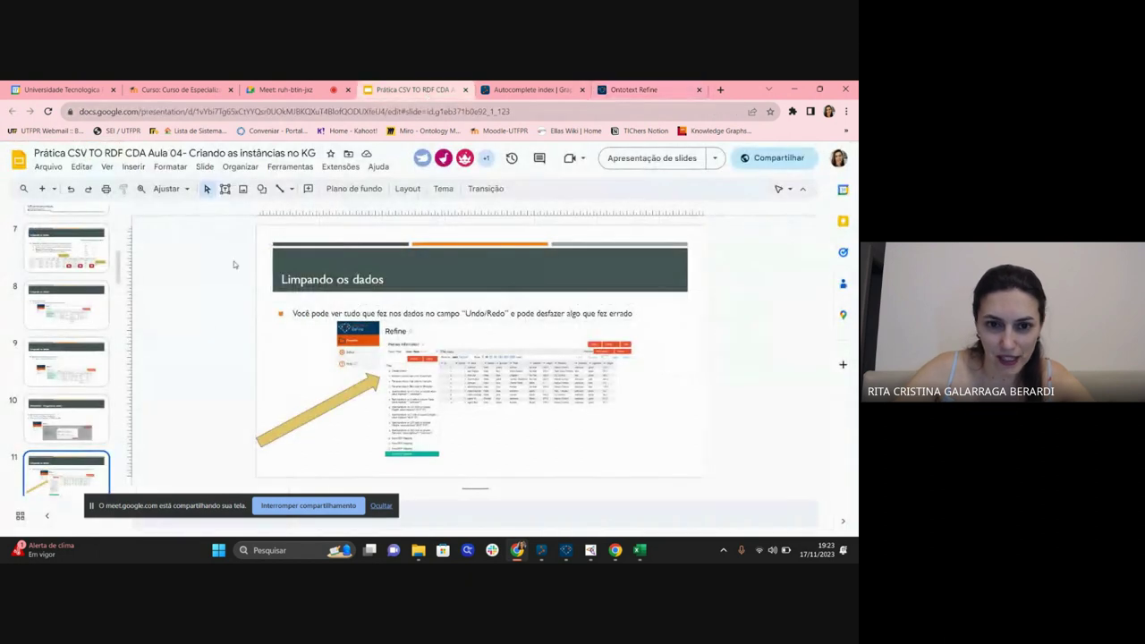
scroll(67, 349, down, 3)
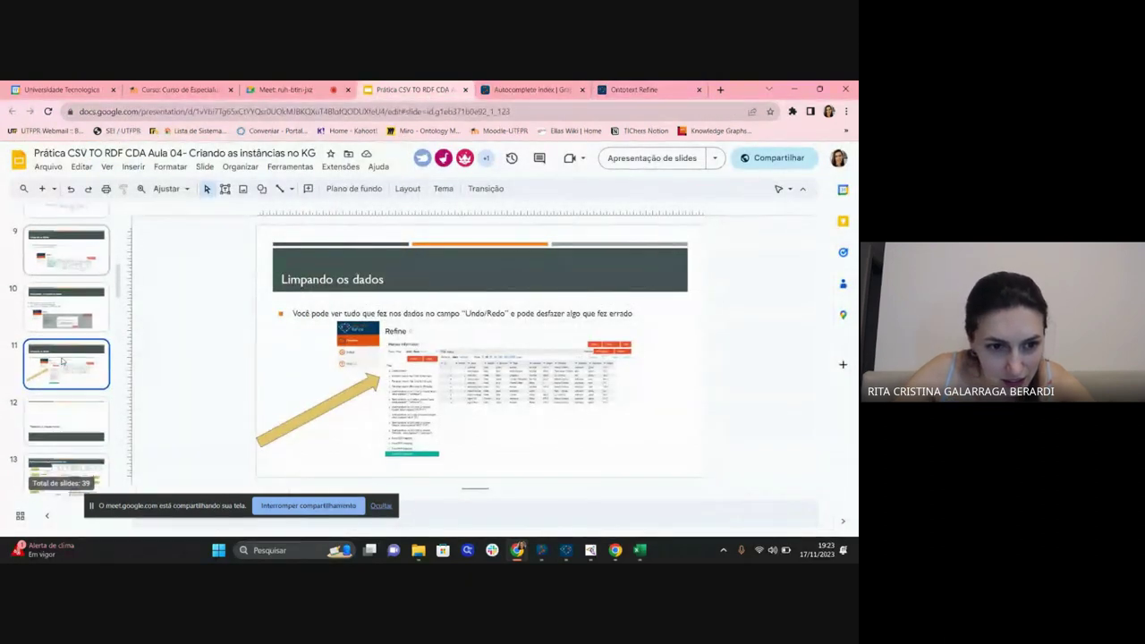
click(64, 355)
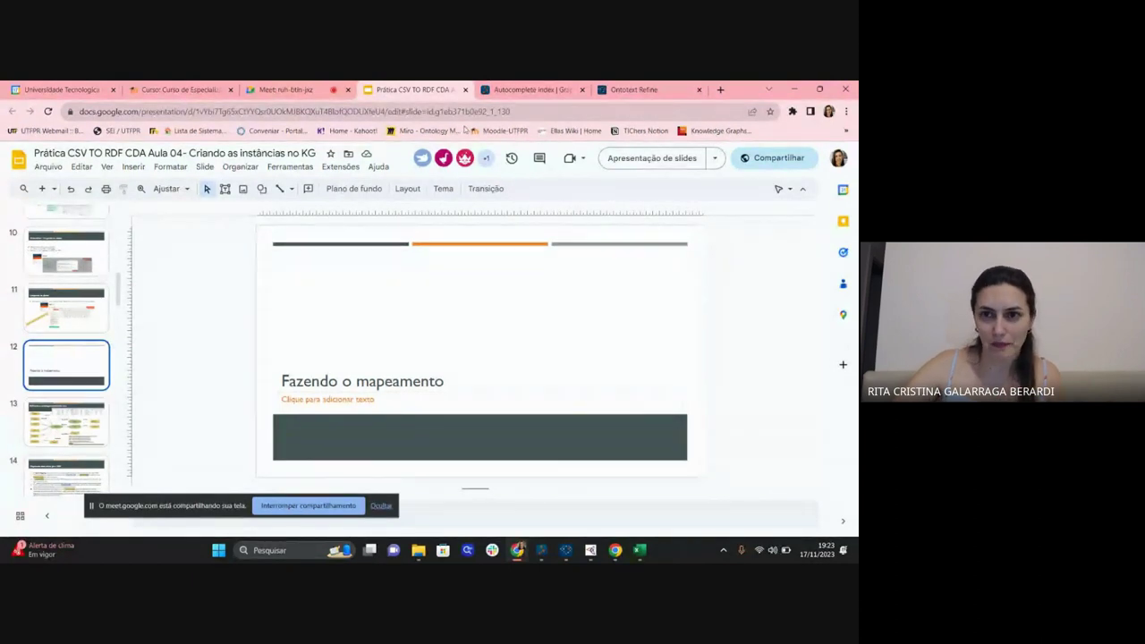
Switch back to Ontotext Refine, open the heroisAoVivo project's RDF mapping for editing, and activate the prefixes field.
click(627, 90)
click(745, 226)
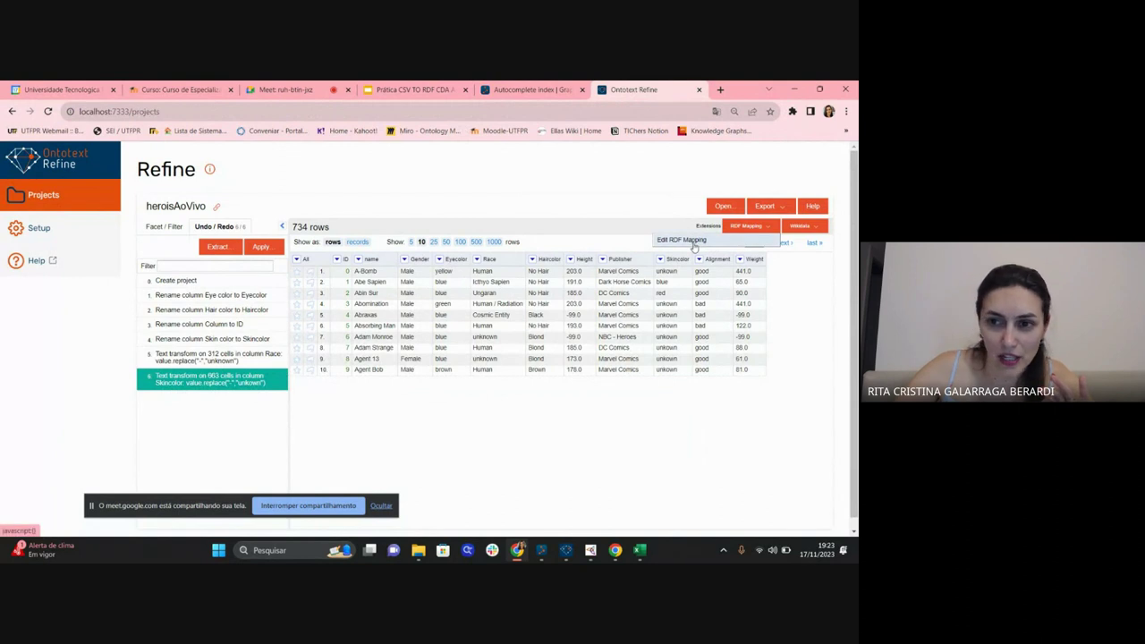
click(693, 242)
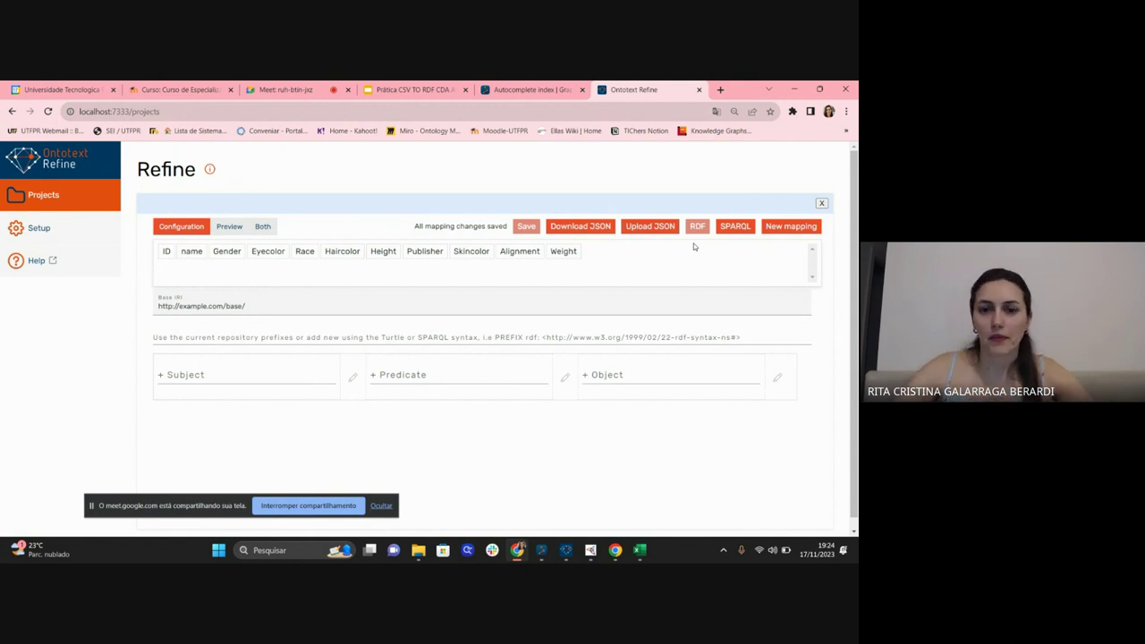
click(285, 337)
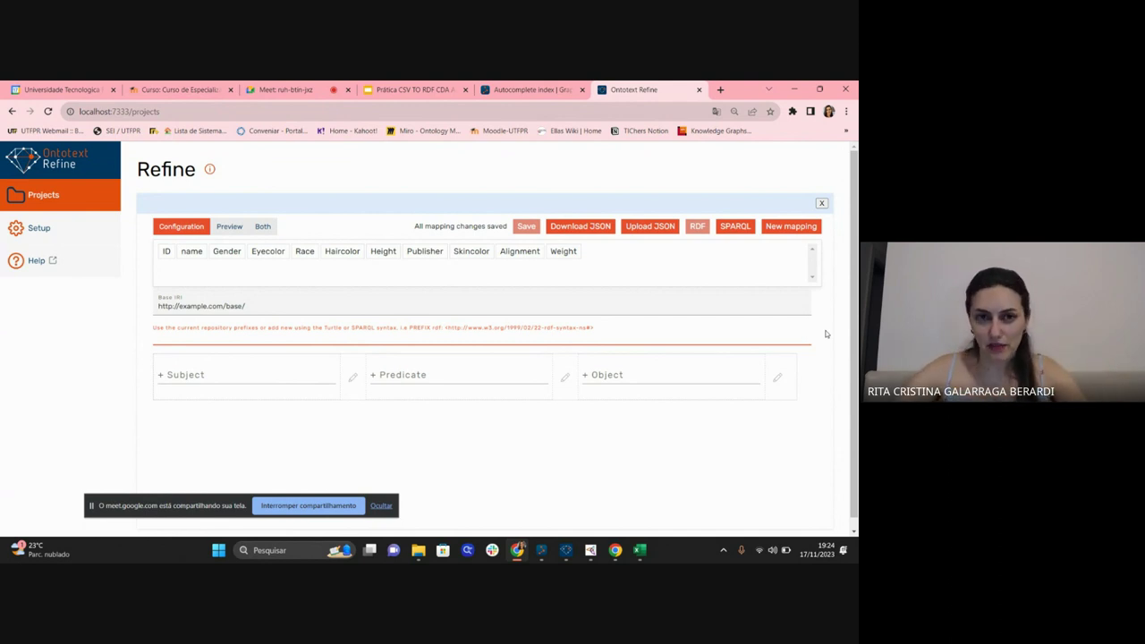
Check the lesson's mapping file on the Moodle page, and upload mappingHerois2023 into the RDF mapping in Ontotext Refine, overwriting all mappings.
click(178, 89)
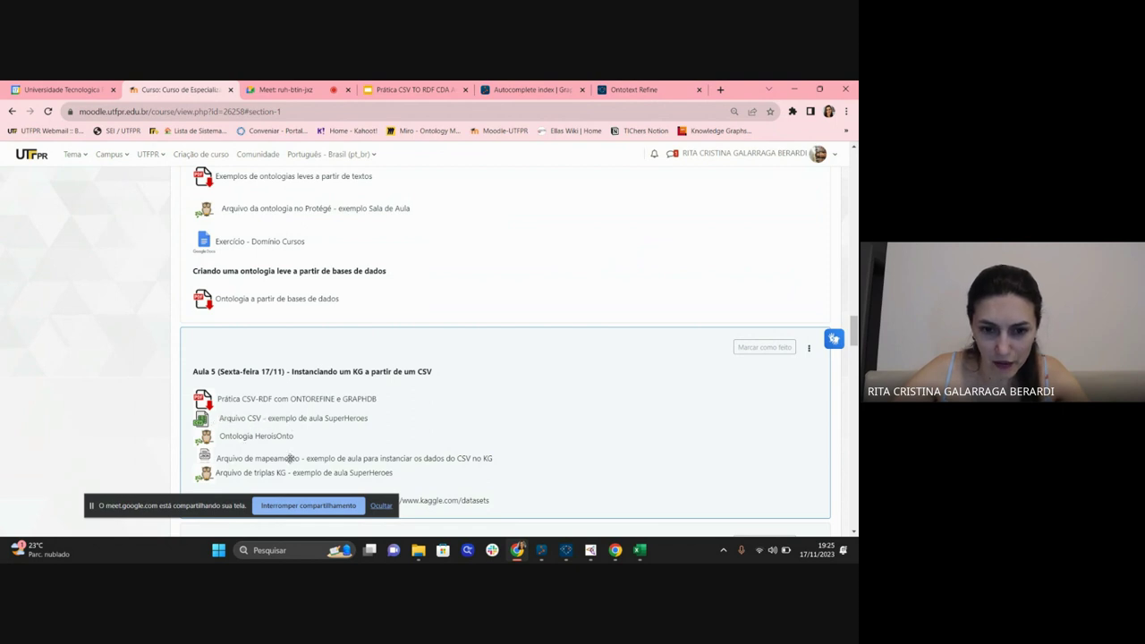
click(629, 89)
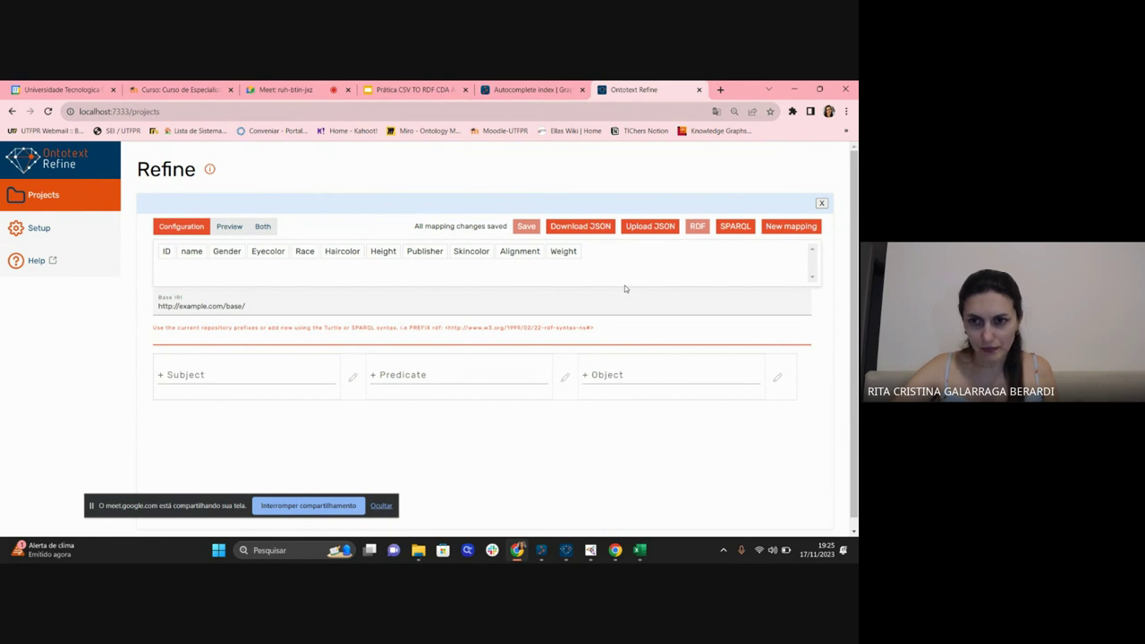
click(650, 231)
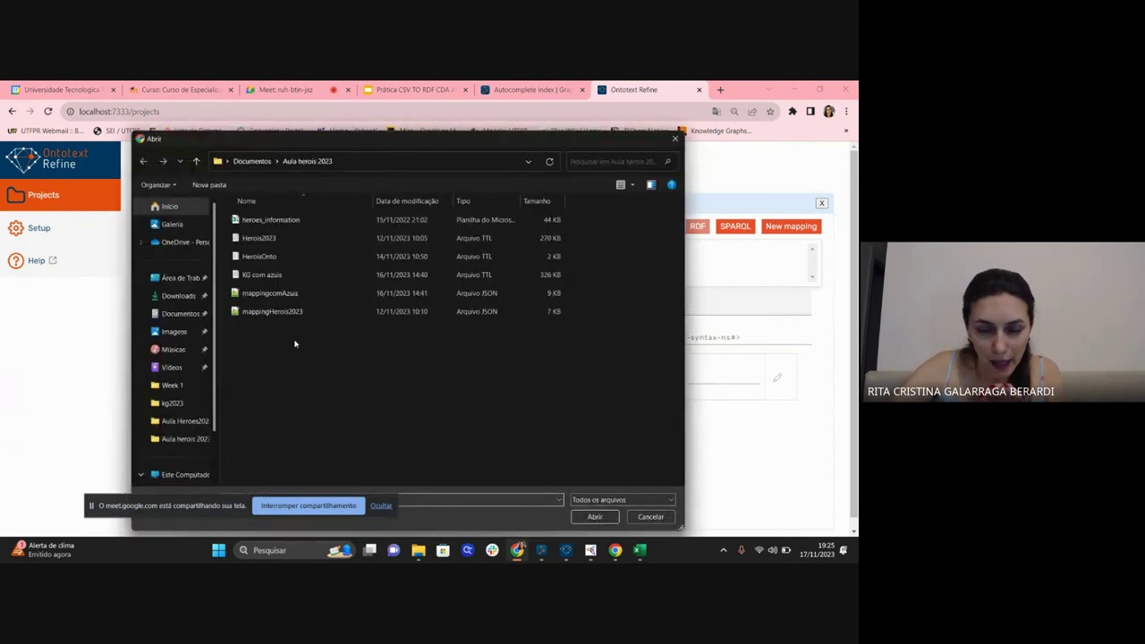
click(276, 311)
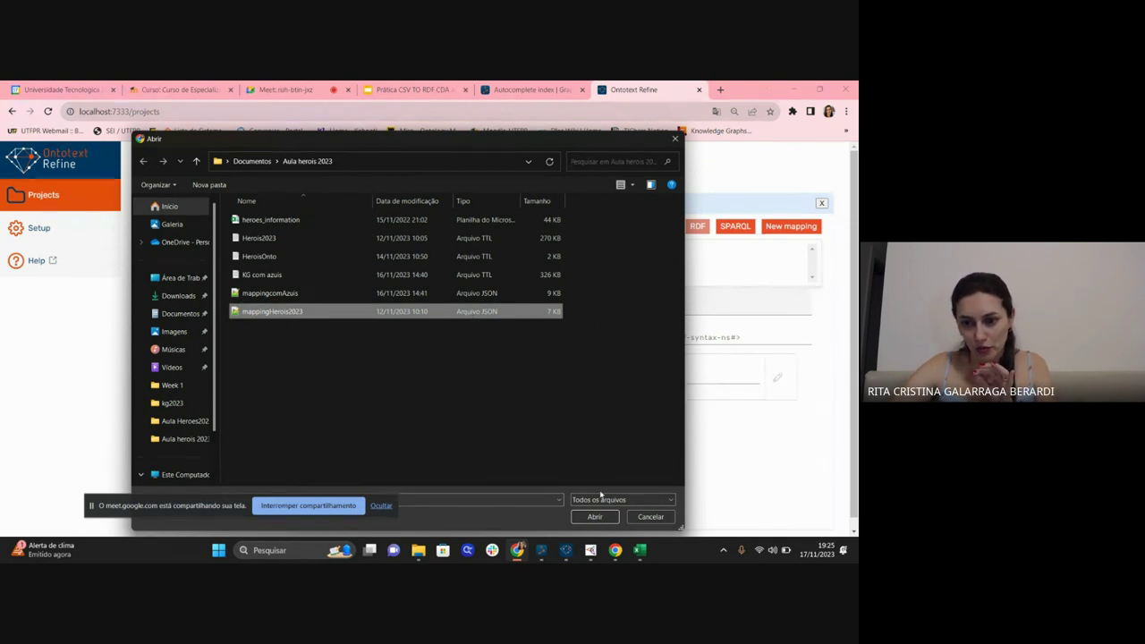
click(594, 516)
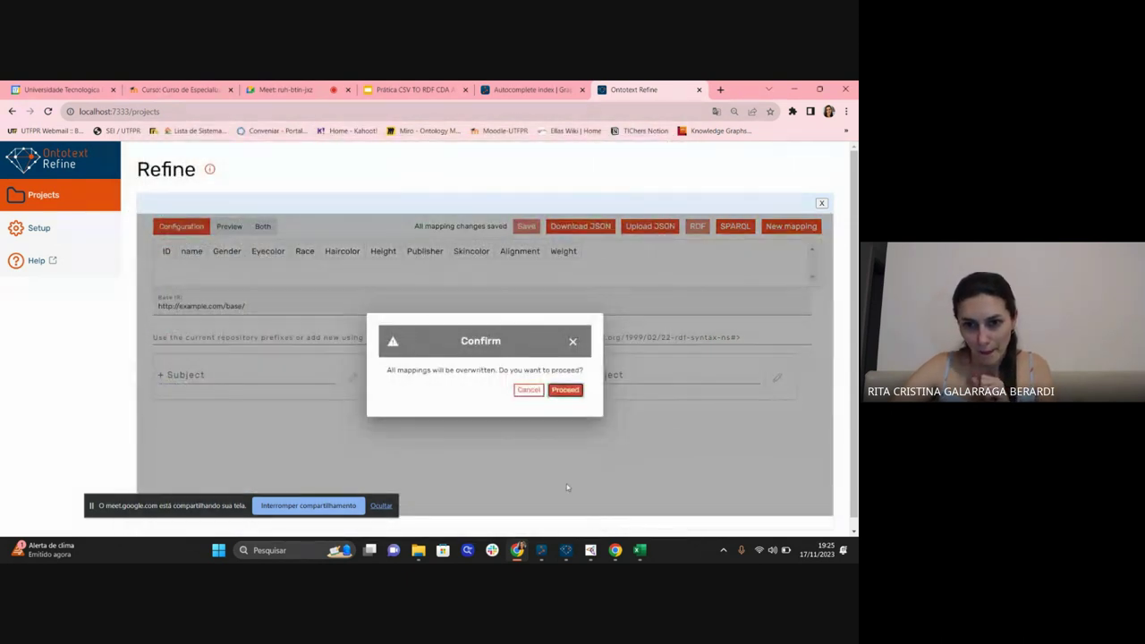
click(566, 390)
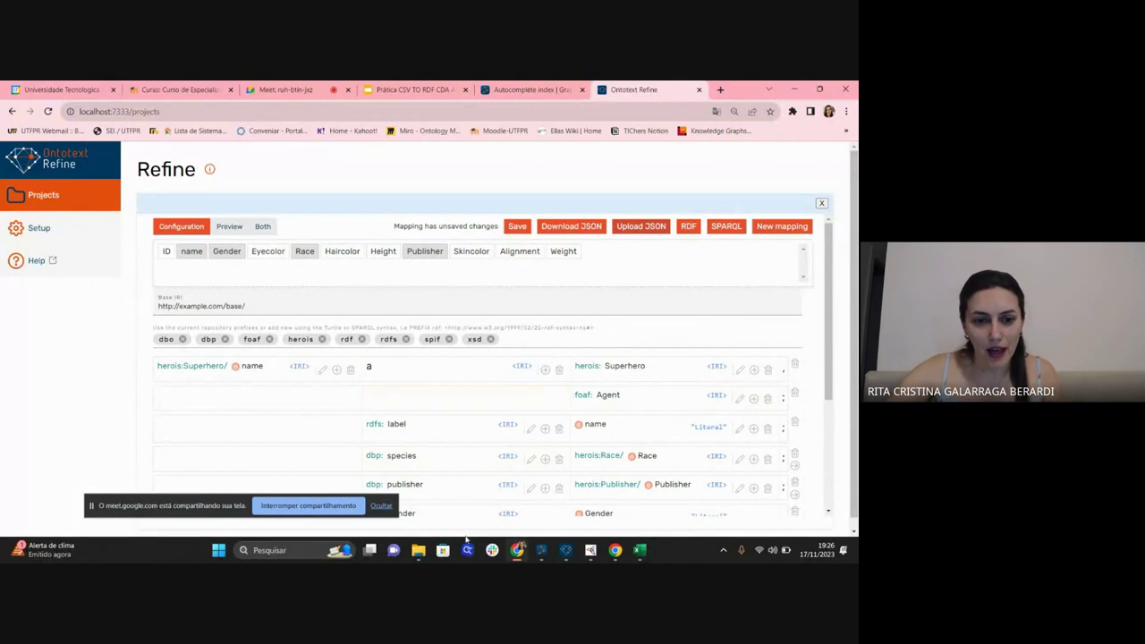
Review the uploaded mapping's subjects, predicates and objects, and open the value mapping of the herois:Superhero/ name subject.
scroll(490, 364, down, 2)
scroll(490, 364, down, 2)
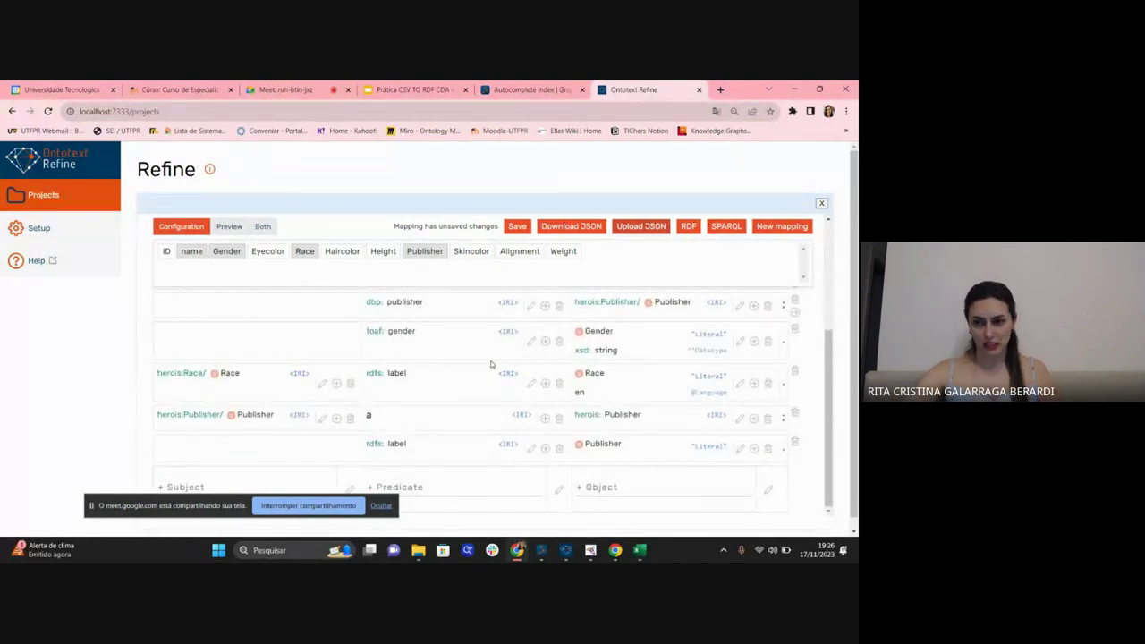
scroll(490, 364, up, 4)
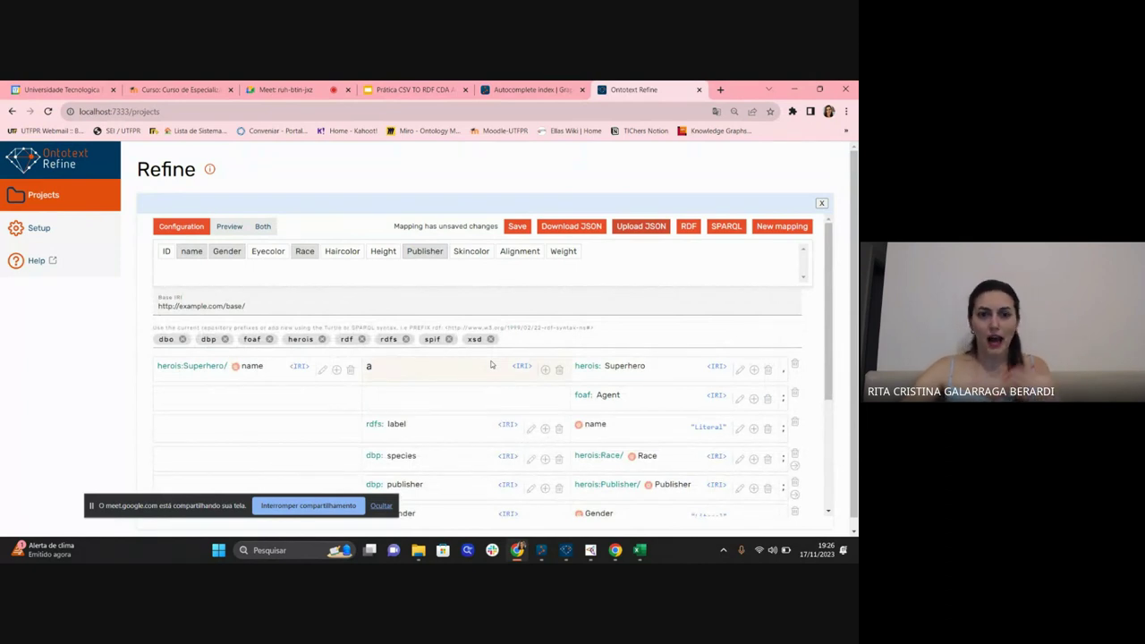
click(320, 371)
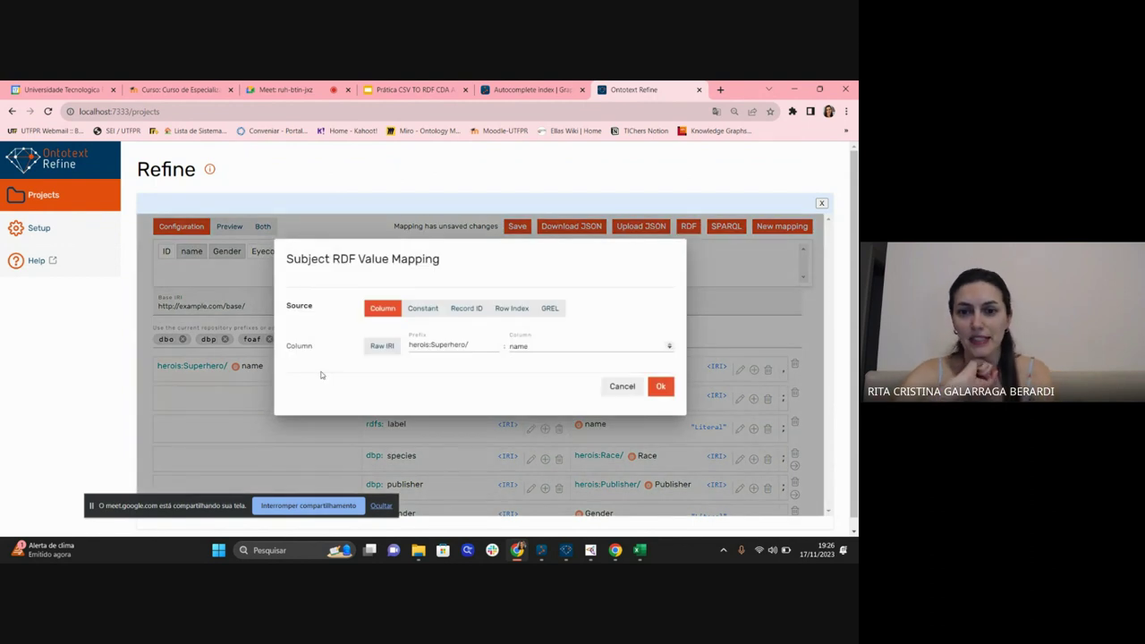
Close the subject's value mapping without changes, check the Google Meet call, and return to Ontotext Refine to review the mapping rows.
click(621, 387)
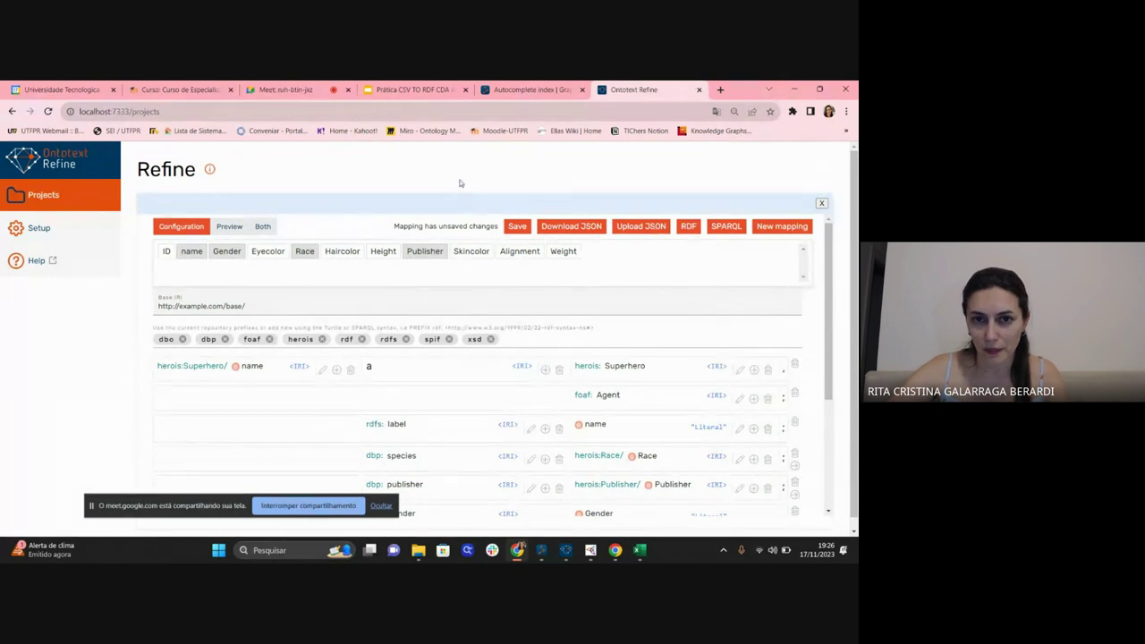
click(284, 90)
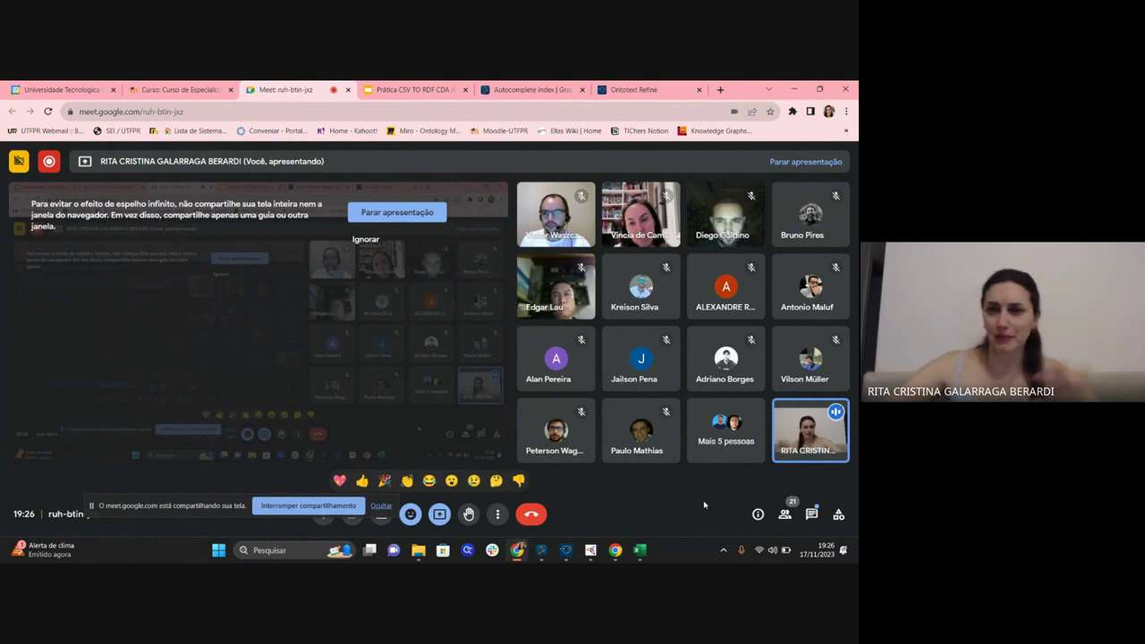
click(635, 89)
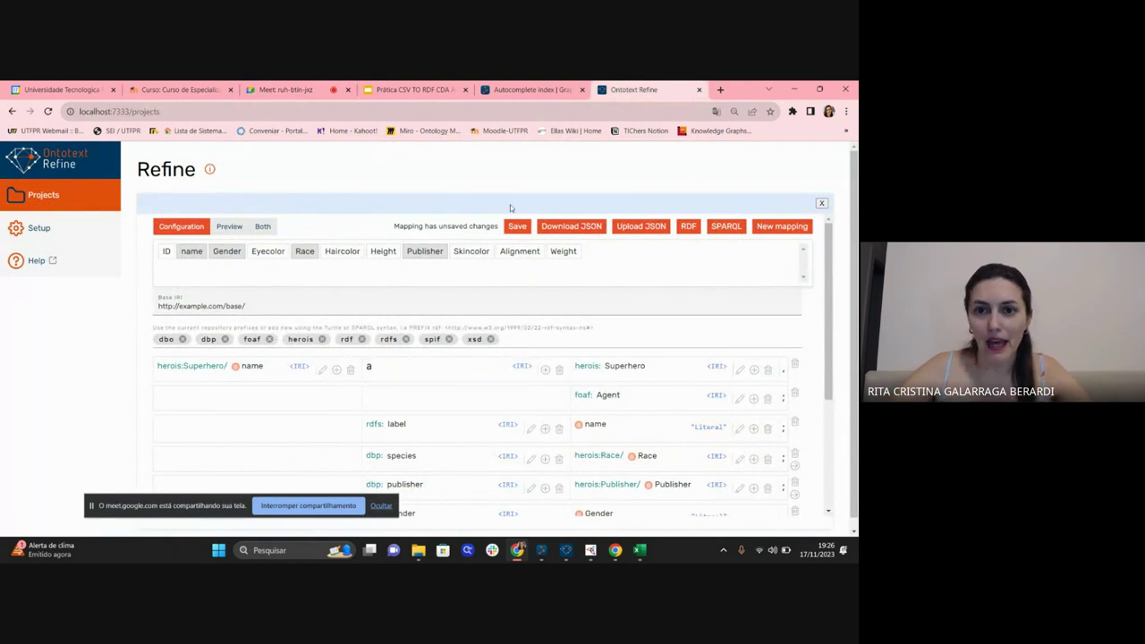
scroll(565, 402, down, 1)
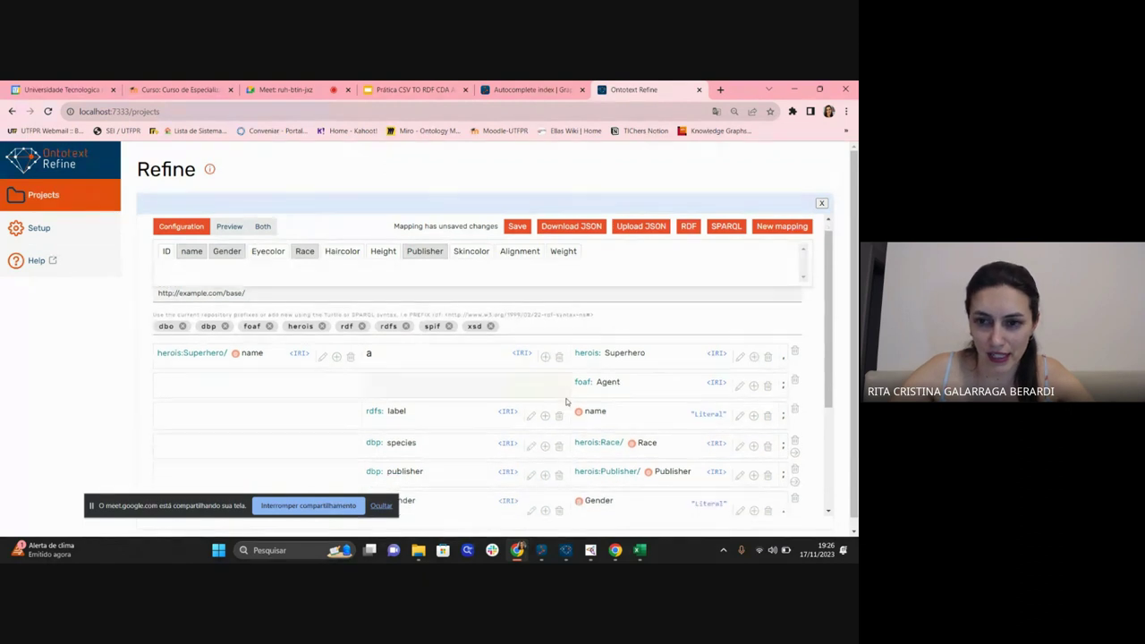
scroll(565, 402, down, 1)
scroll(520, 295, up, 2)
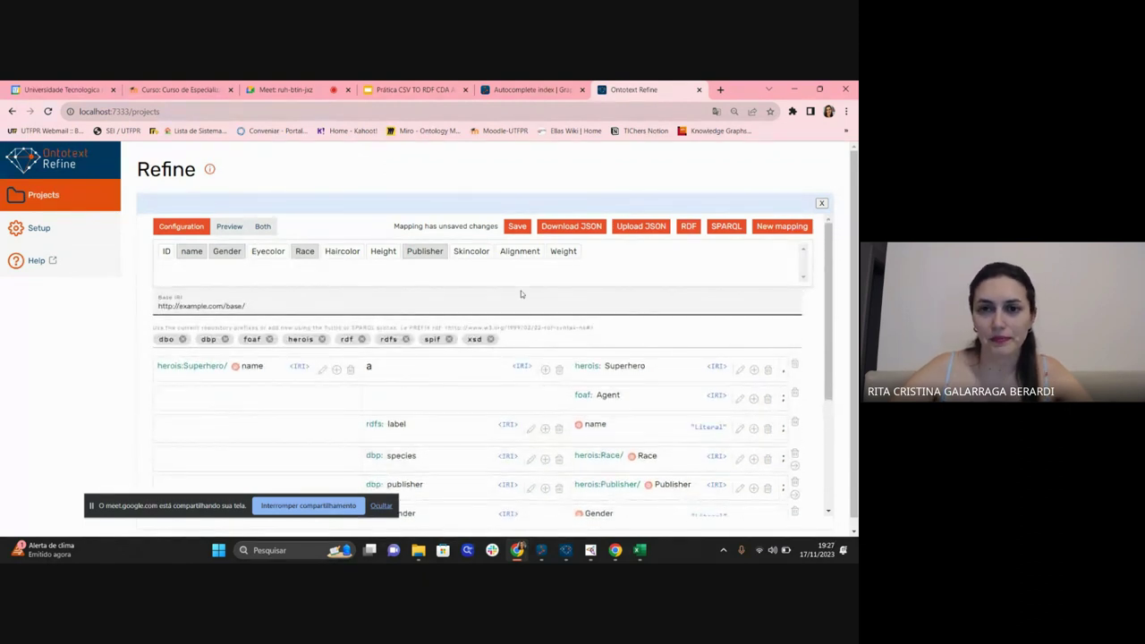
Check the slides following "Fazendo o mapeamento" in the Google Slides presentation, and switch back to Ontotext Refine.
click(420, 95)
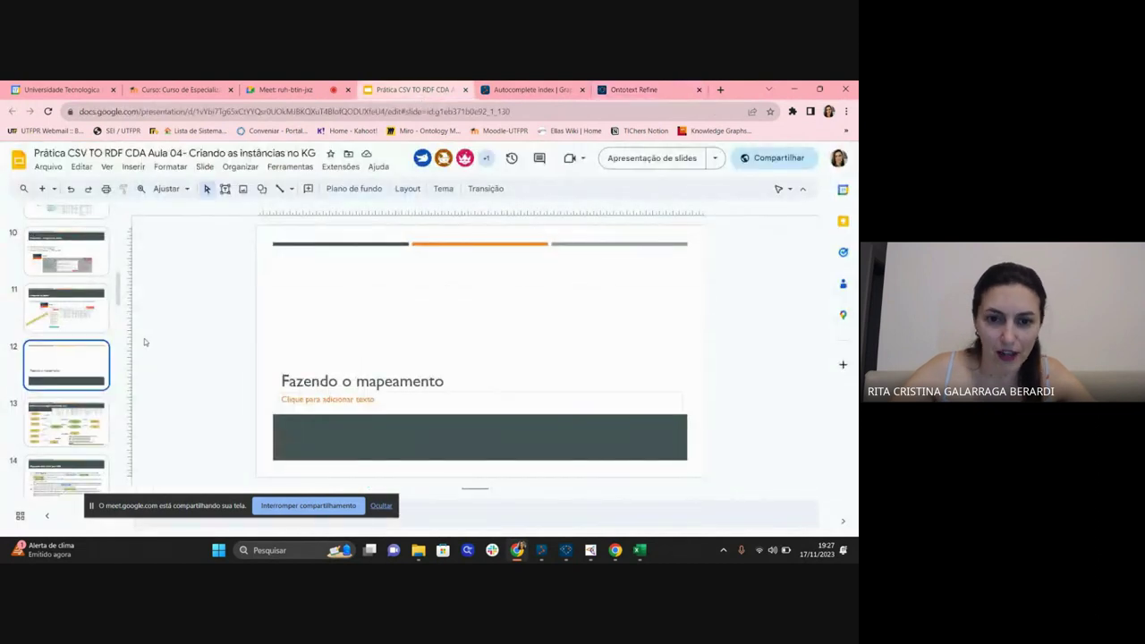
scroll(93, 356, down, 2)
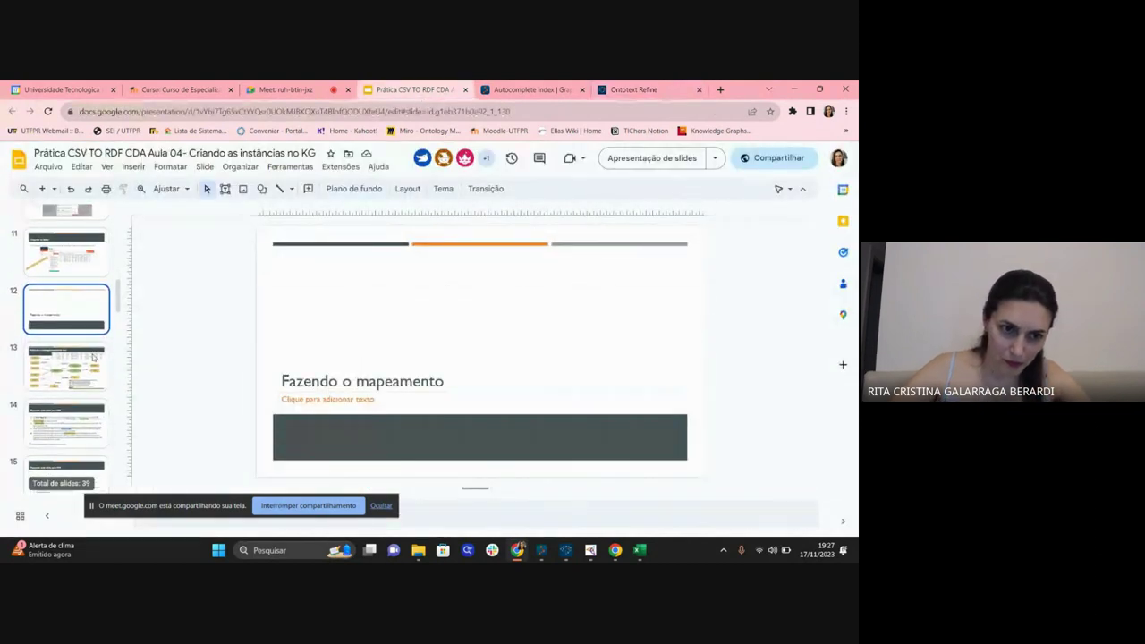
click(638, 90)
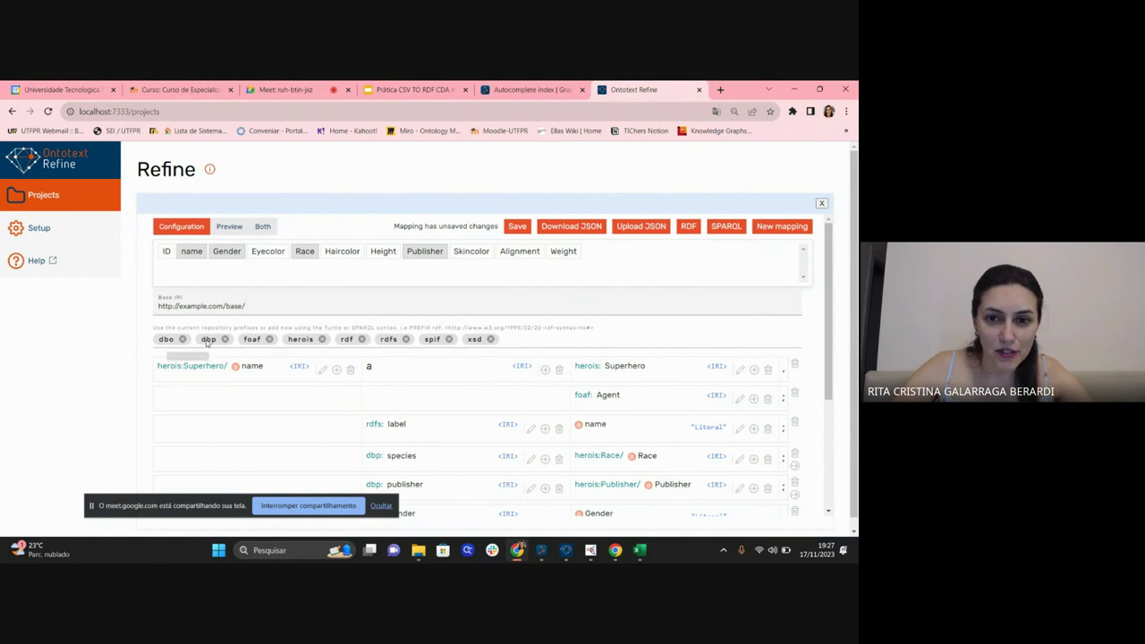
Display the full declaration of the herois prefix in the prefixes field, and clear it again.
click(519, 341)
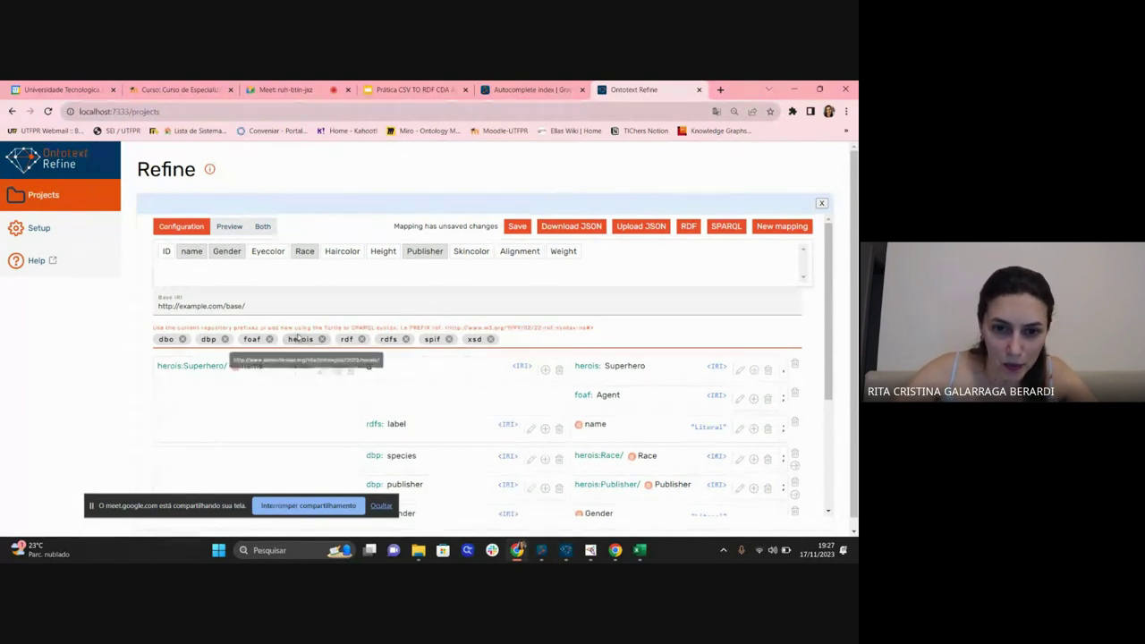
click(302, 339)
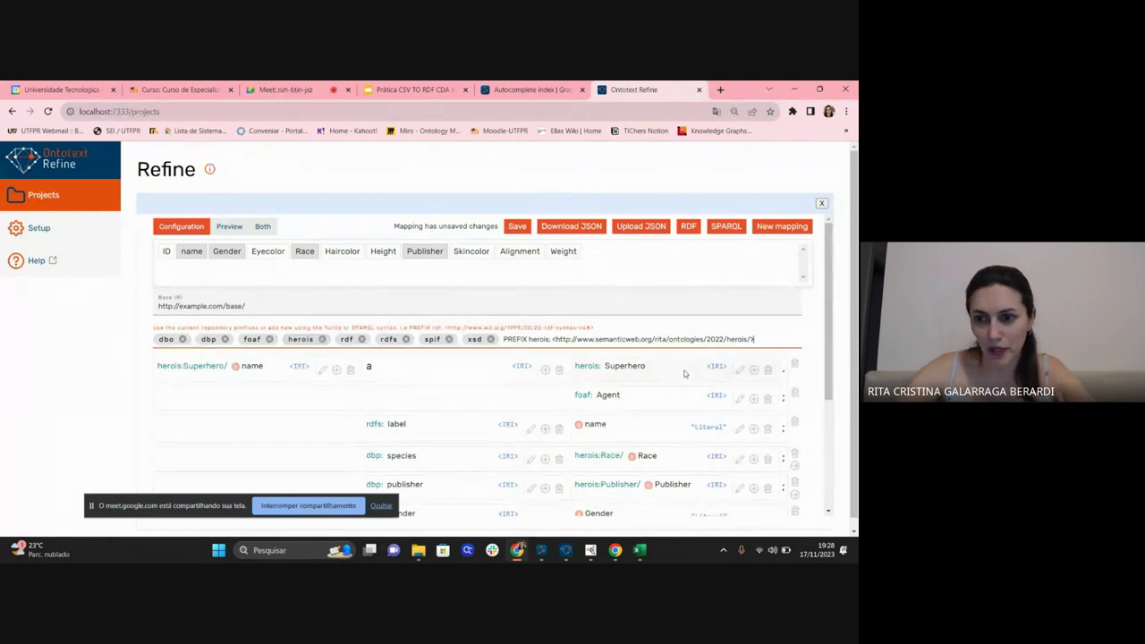
drag(754, 340, 504, 339)
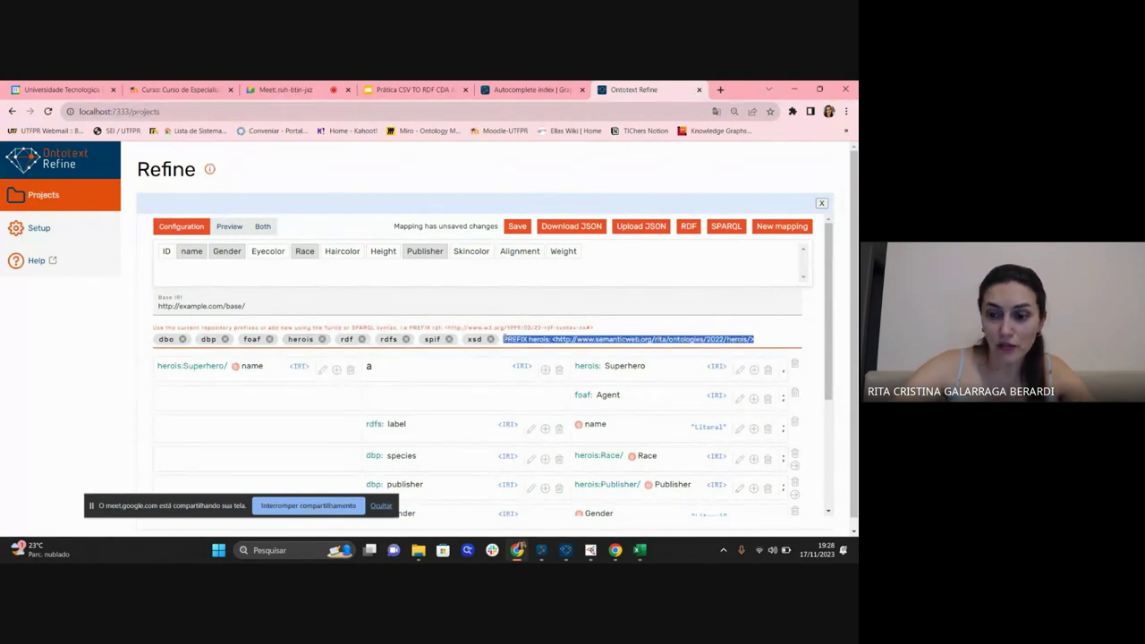
key(BackSpace)
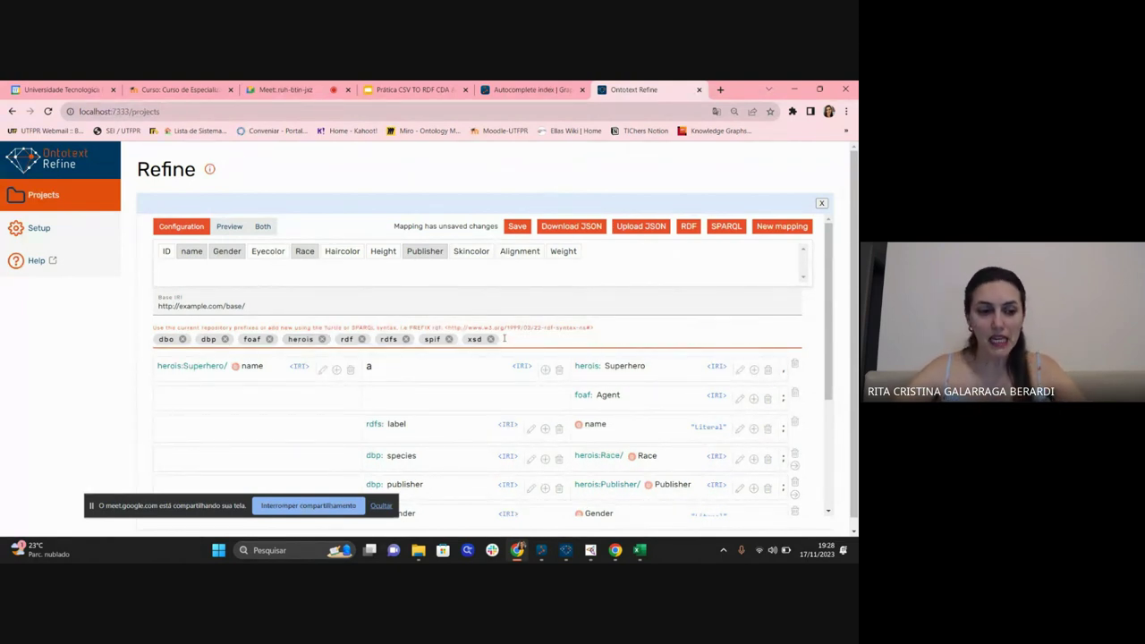
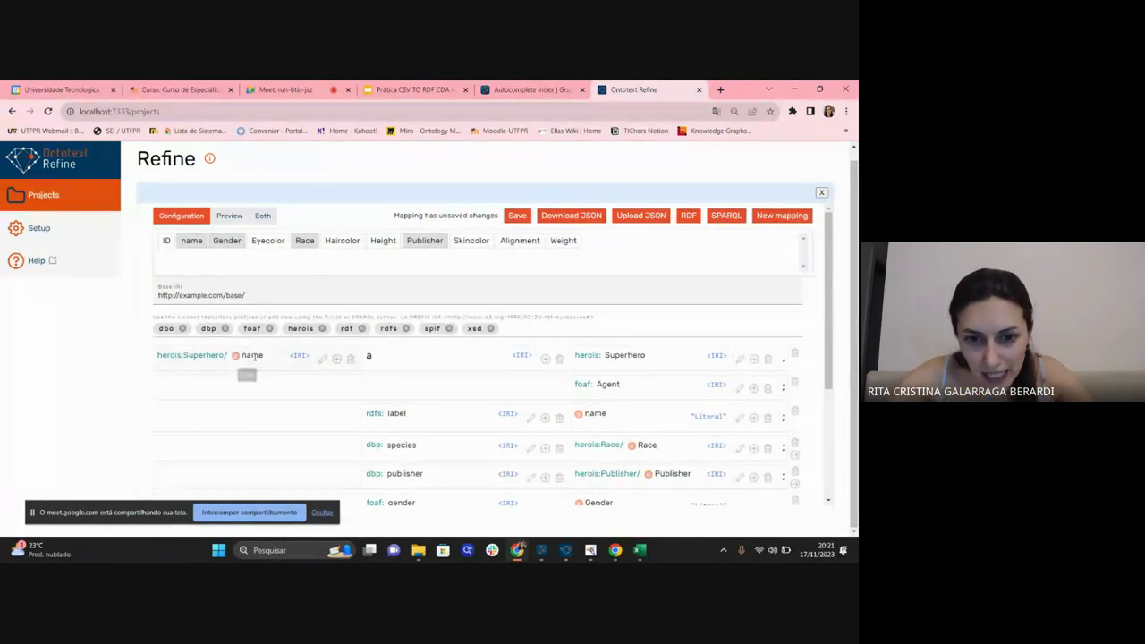
Inspect the prefix and column options of the herois:Superhero/ name subject, compare them with slide 23 in Google Slides, and return to Ontotext Refine.
click(321, 360)
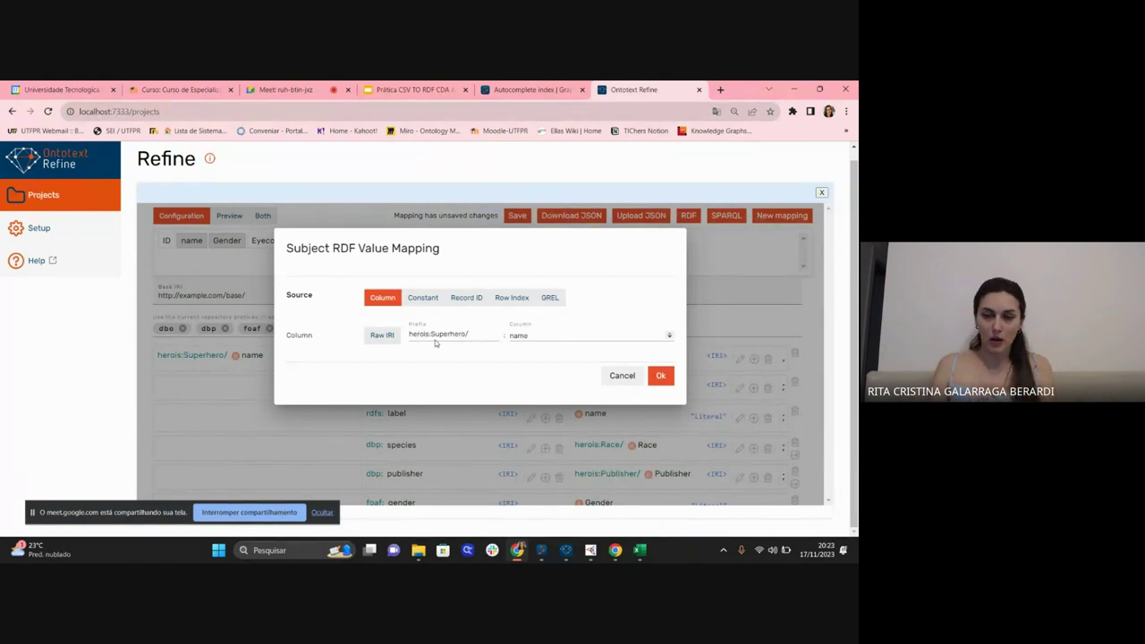
click(426, 332)
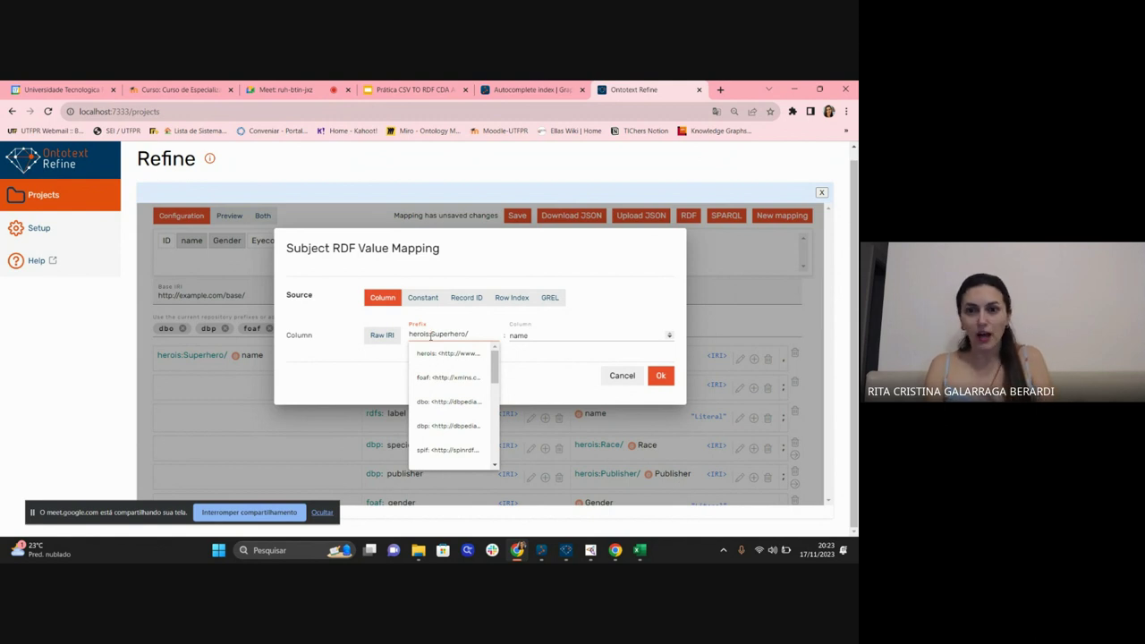
click(524, 333)
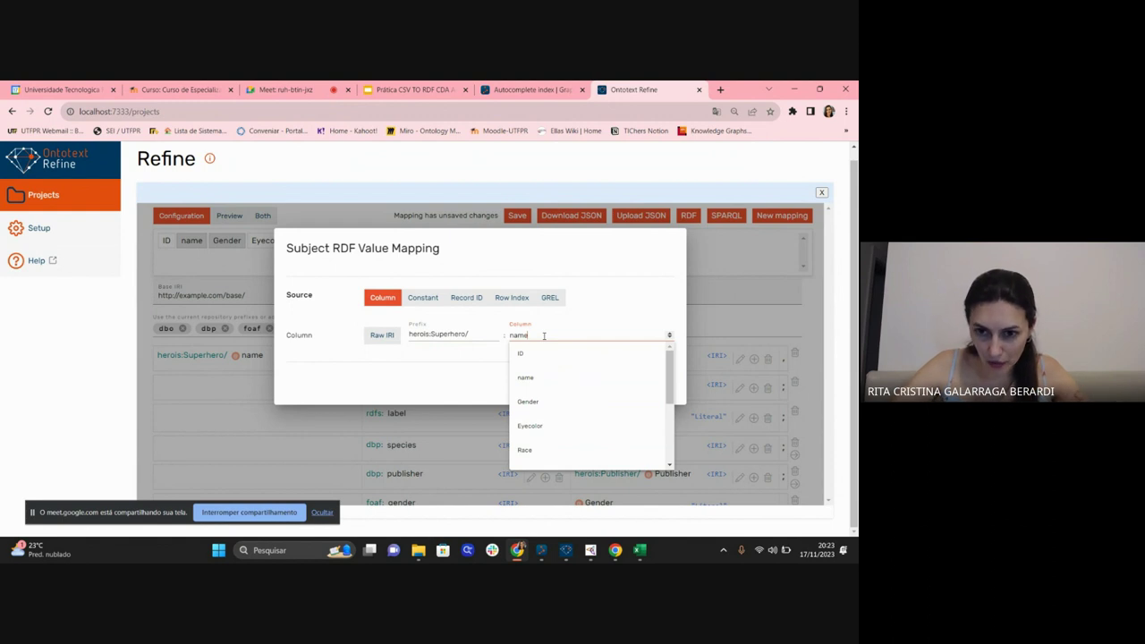
click(741, 301)
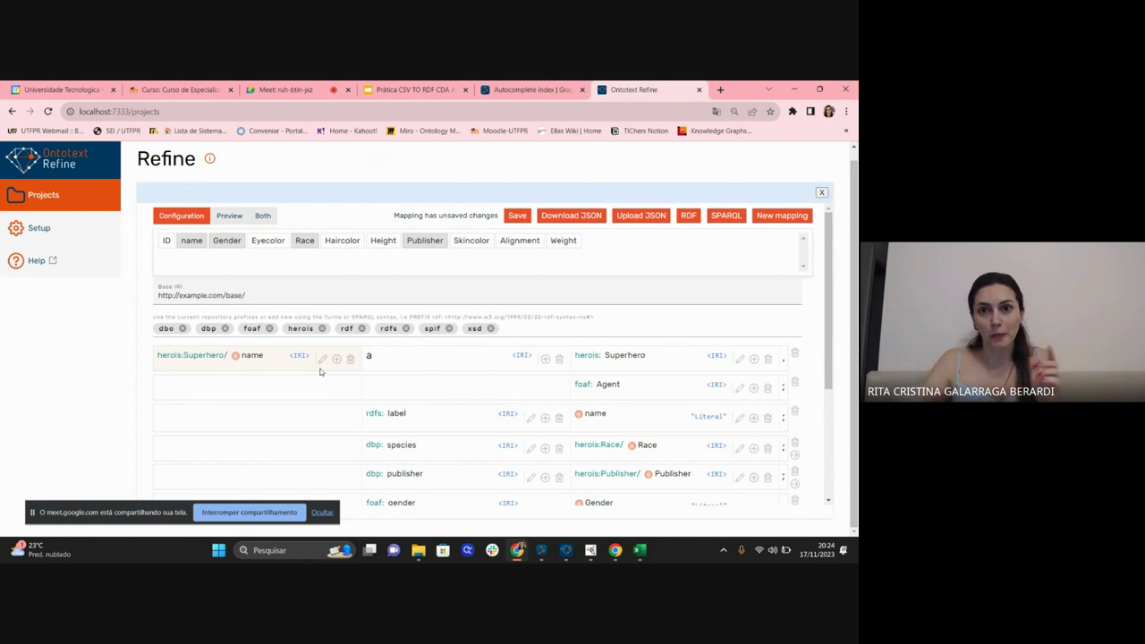
click(411, 89)
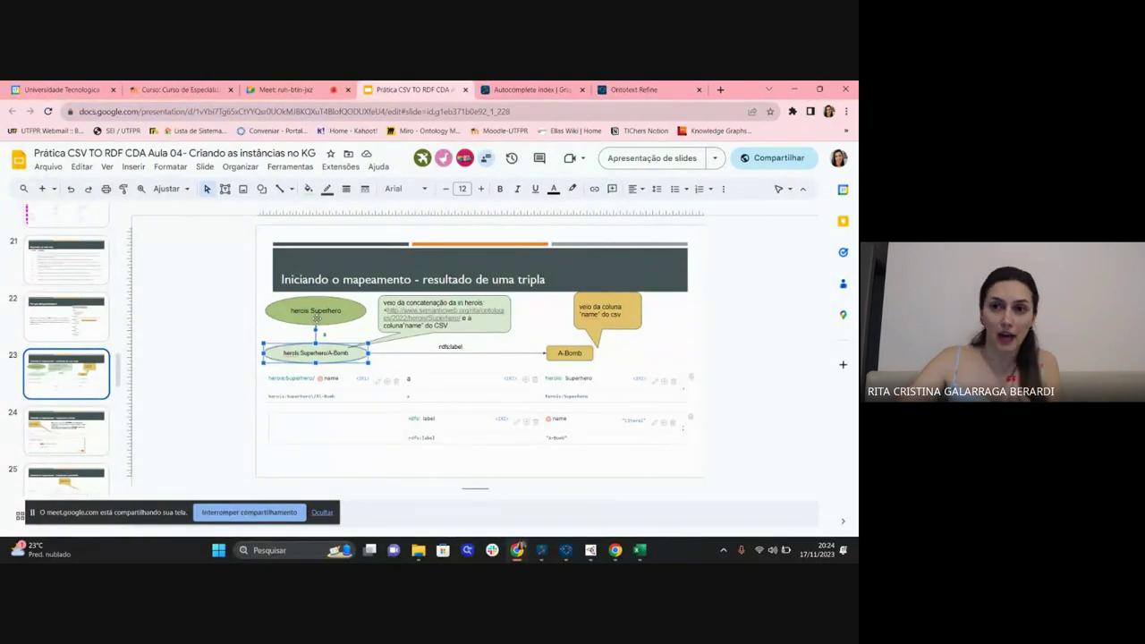
click(634, 90)
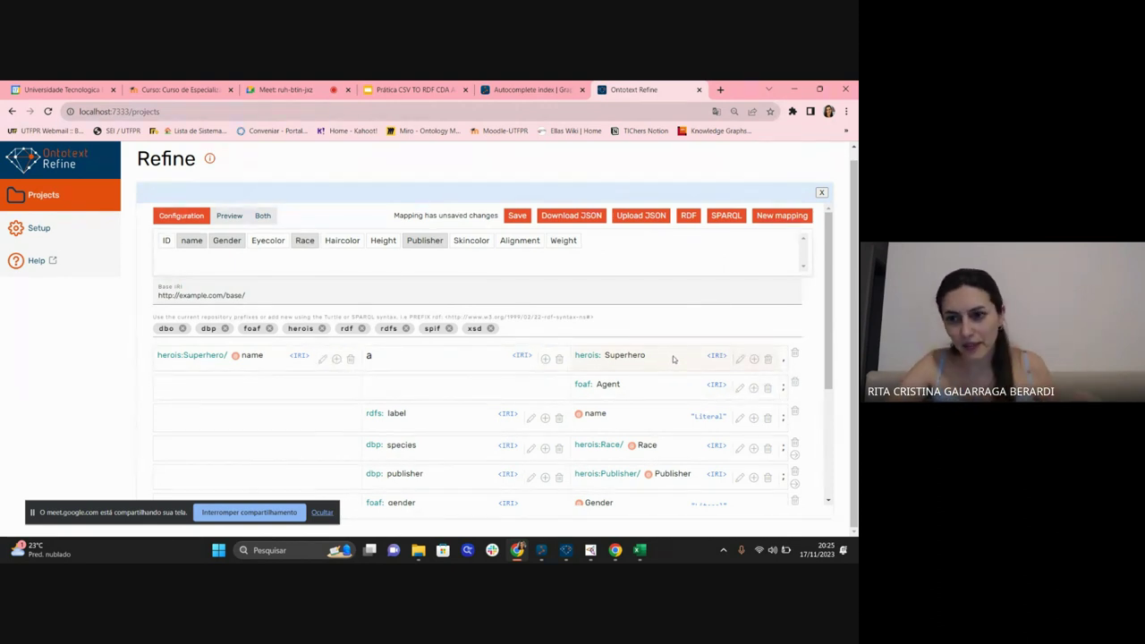
Review the herois prefix and Superhero constant in the first object's value mapping, and accept it as is.
click(740, 362)
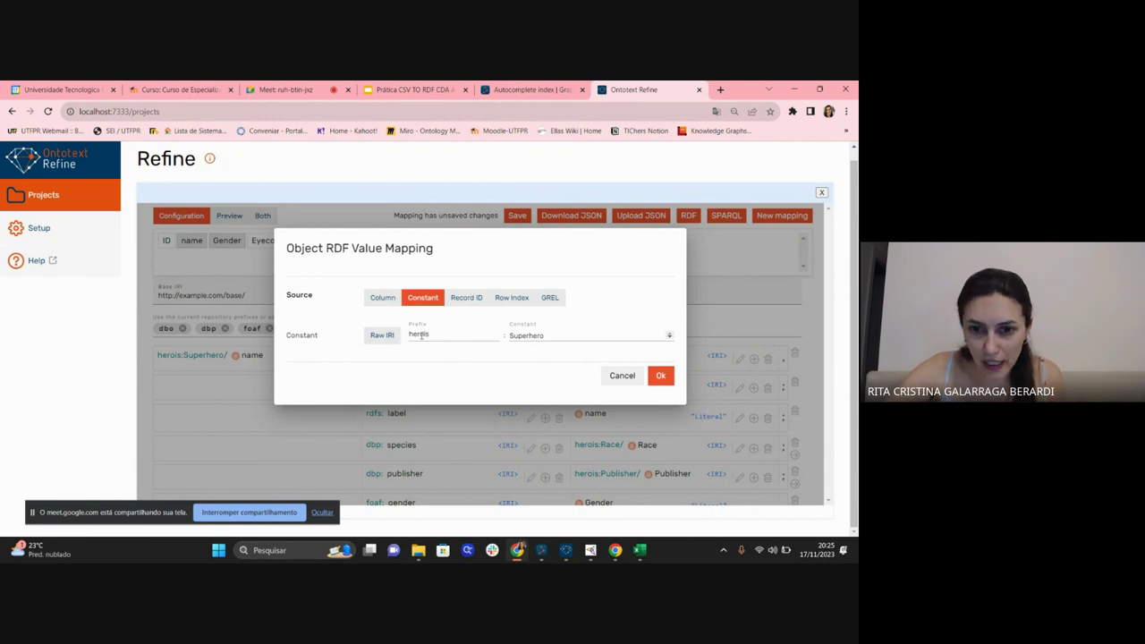
drag(432, 334, 408, 336)
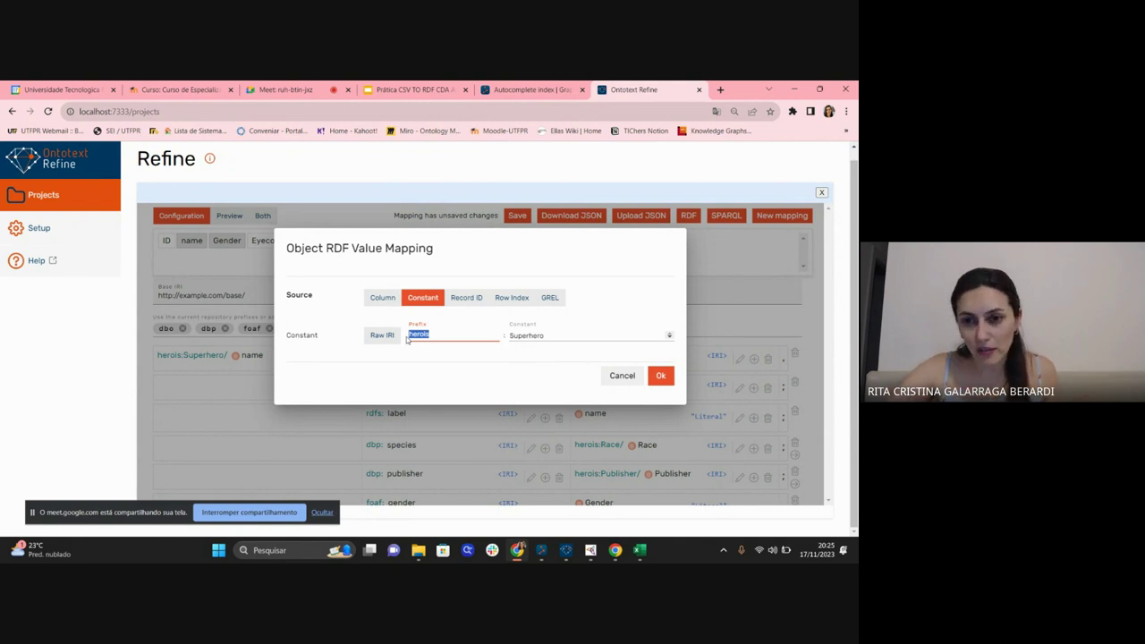
click(566, 334)
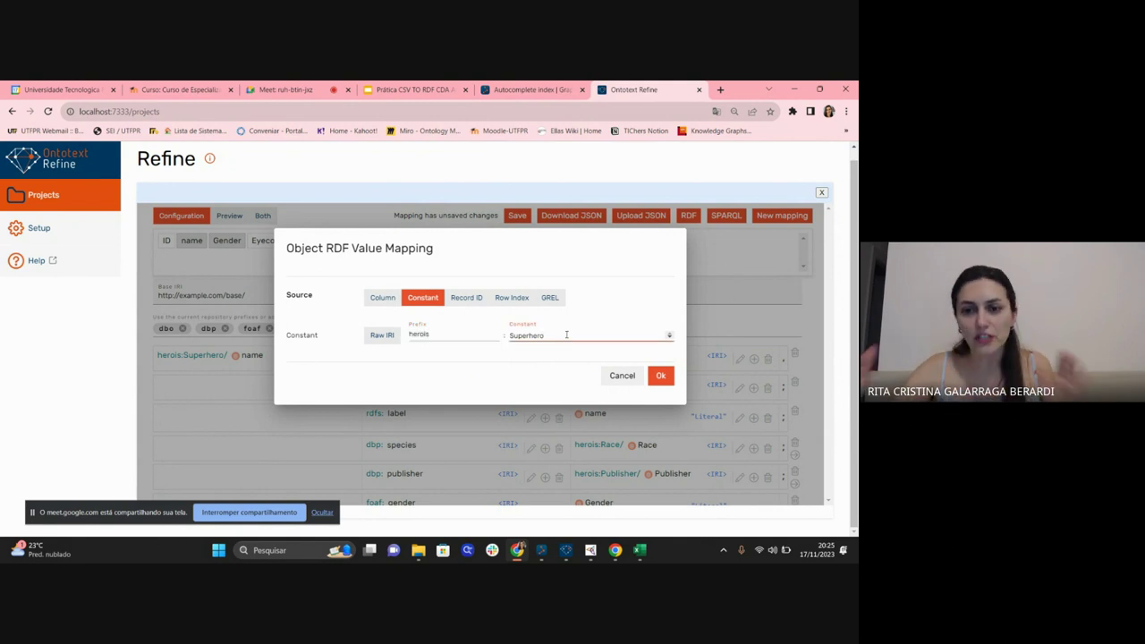
click(659, 376)
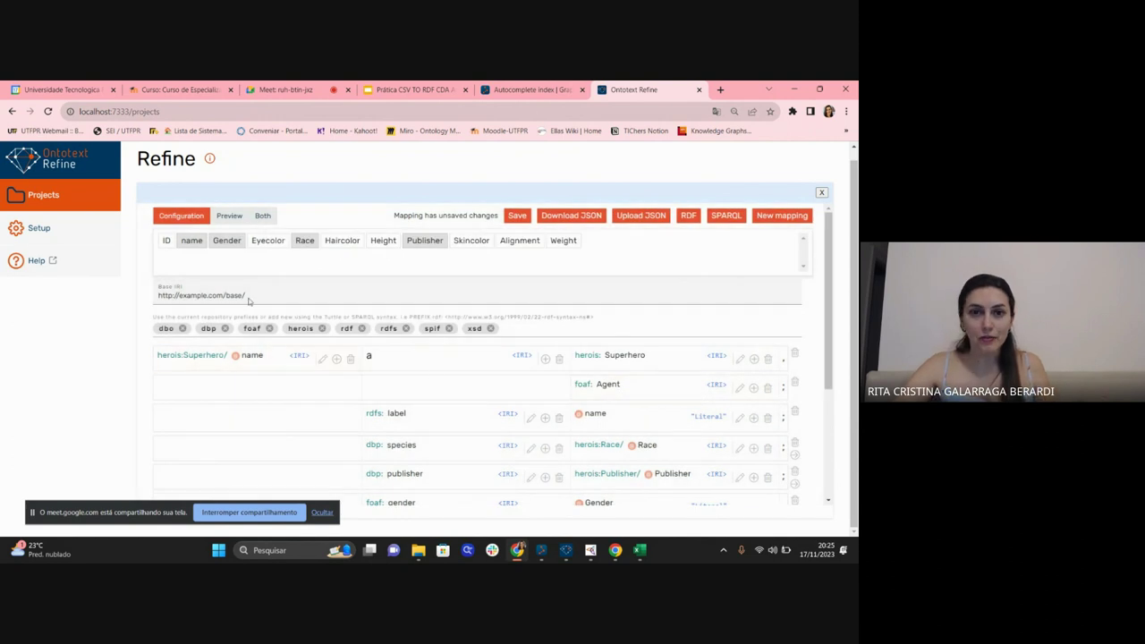
Check the triple diagram on slide 23 in Google Slides, and show the mapping in Ontotext Refine with both configuration and preview.
click(416, 93)
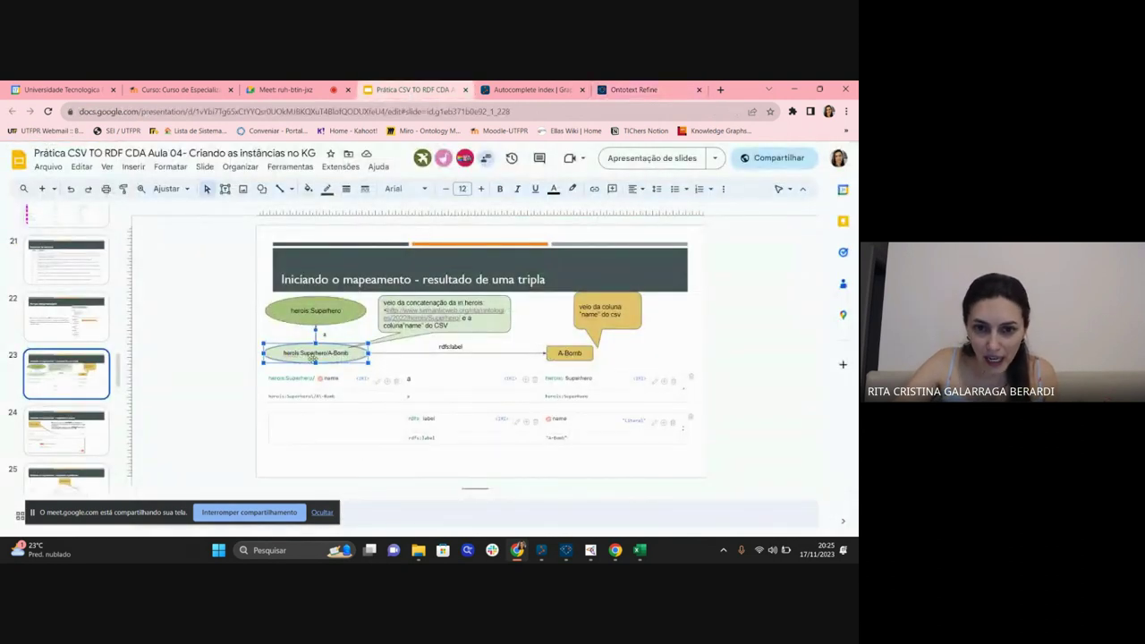
click(635, 90)
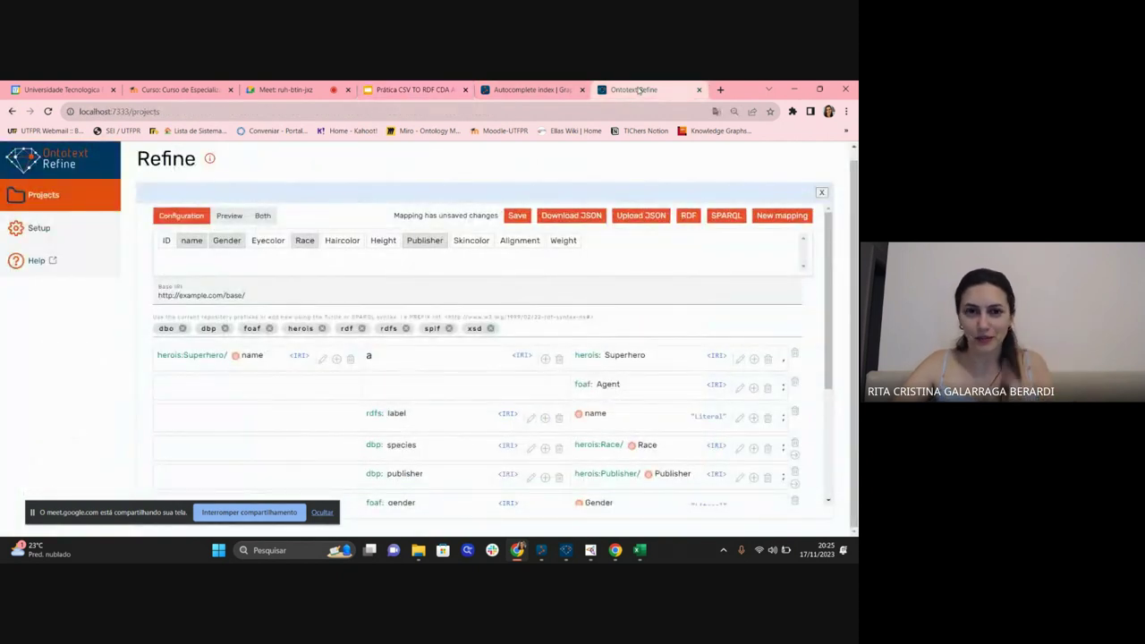
click(262, 217)
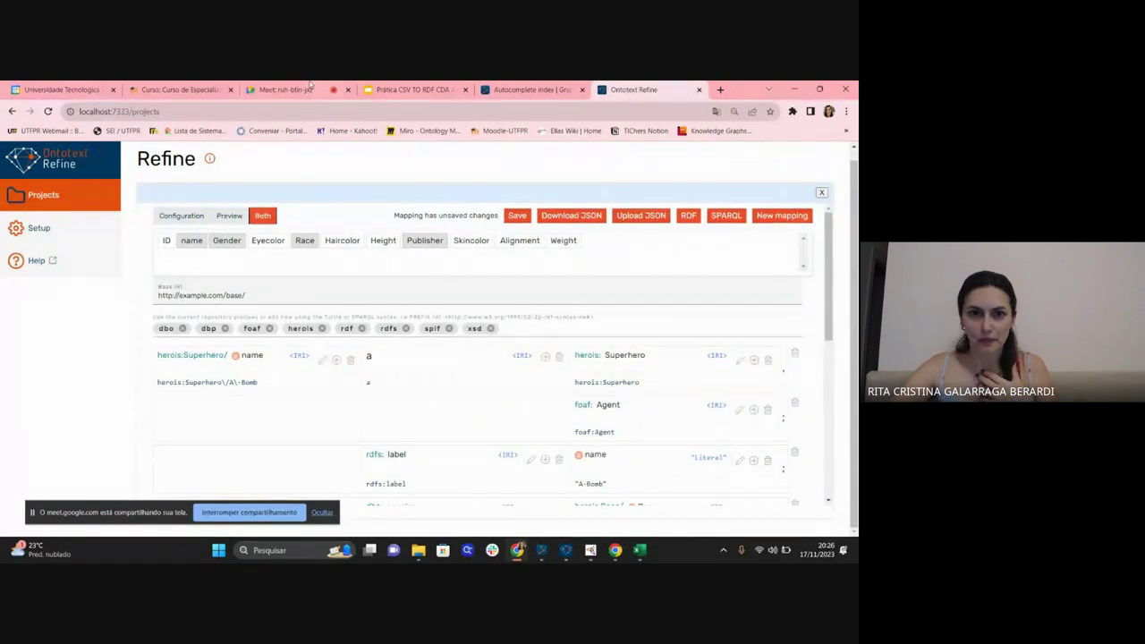
Check the Google Meet call, return to Ontotext Refine, and inspect the herois: Superhero object's constant without changing it.
key(ctrl+3)
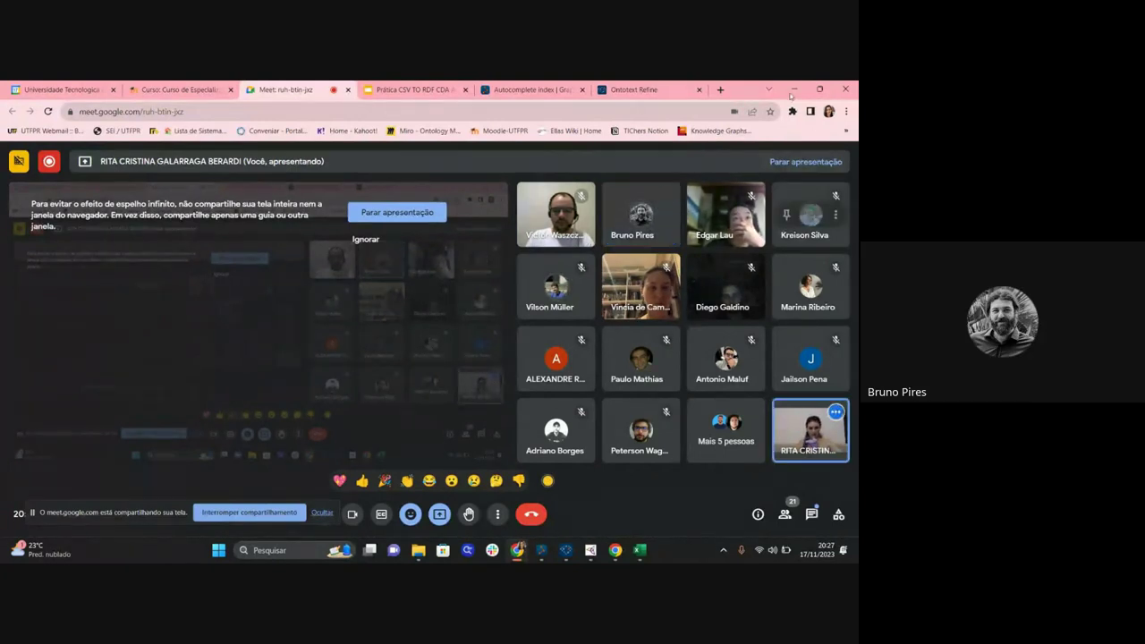
click(633, 90)
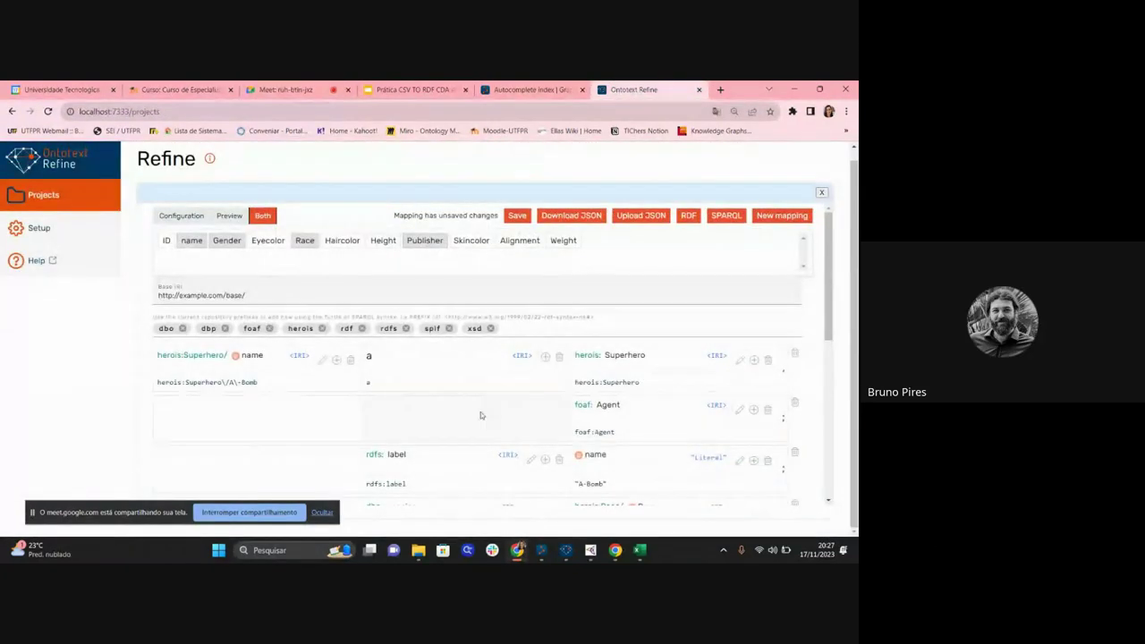
click(739, 360)
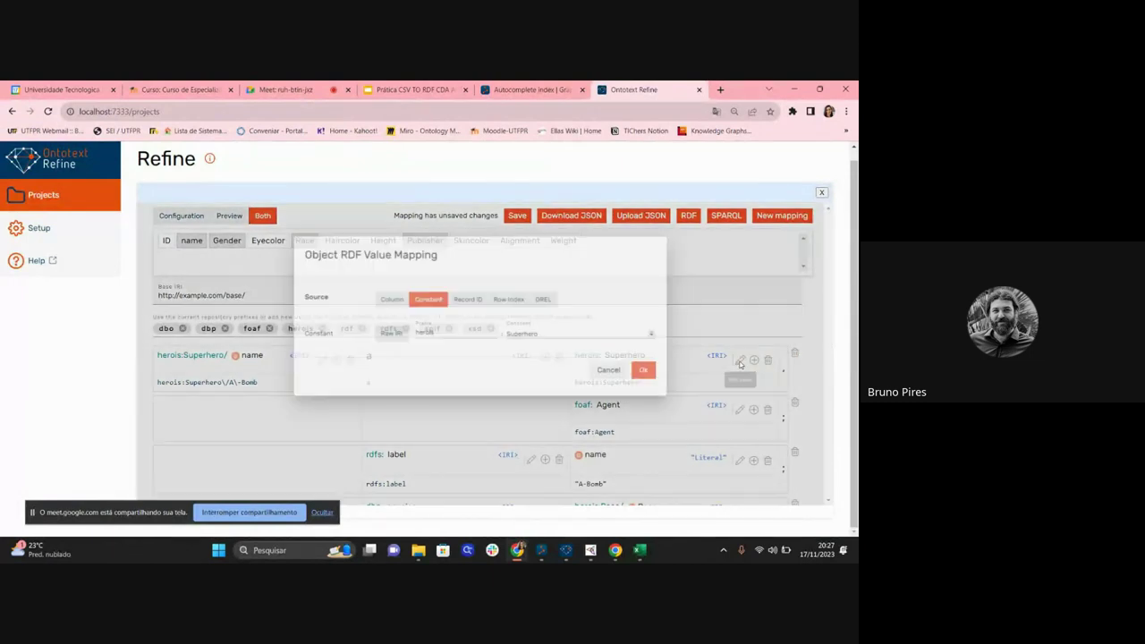
click(577, 336)
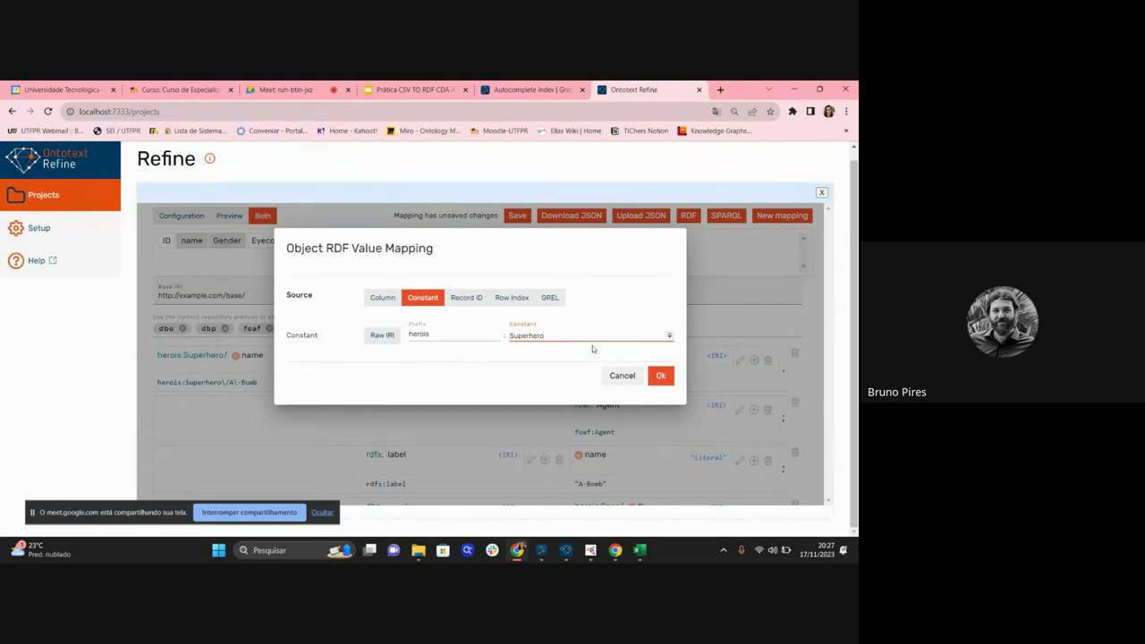
click(623, 375)
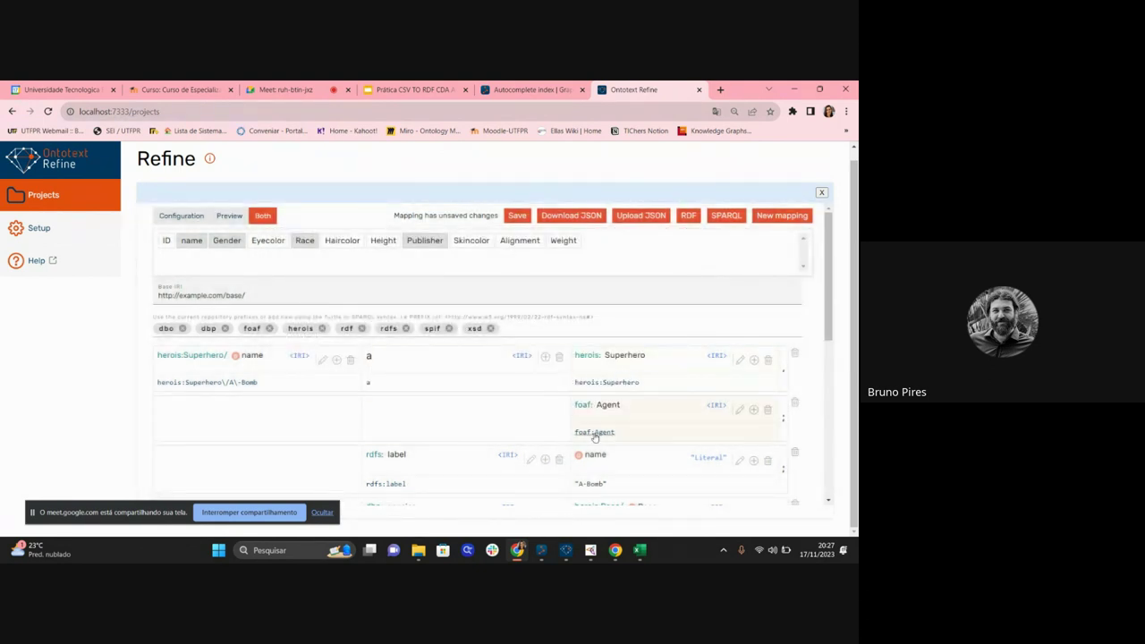
scroll(644, 357, down, 2)
scroll(655, 330, up, 3)
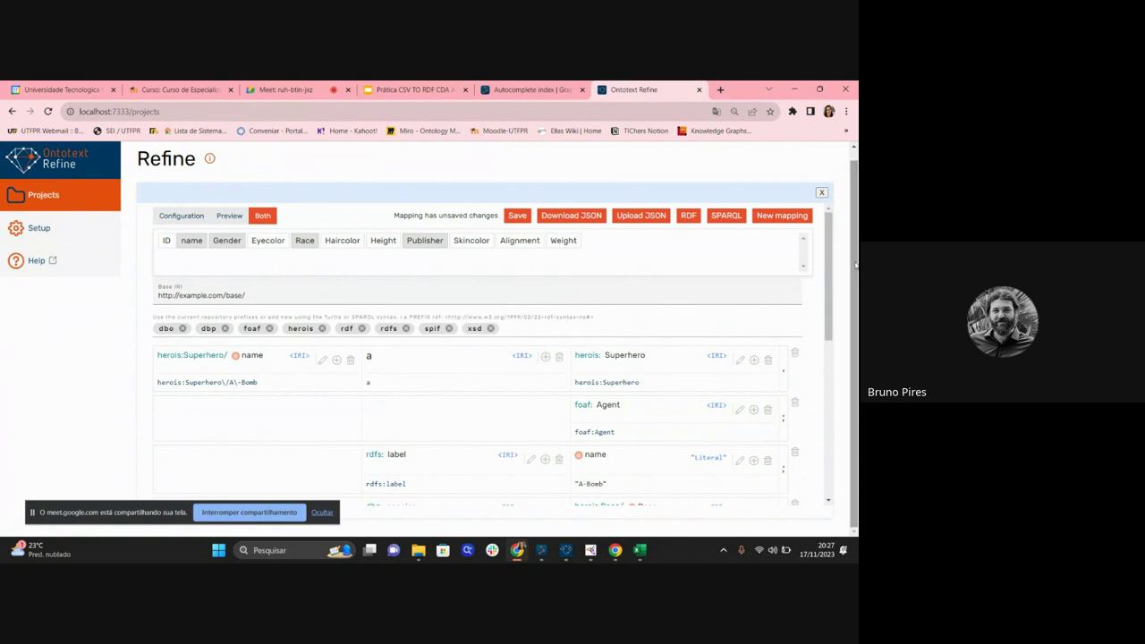
Review the Superhero constant in the first object's value mapping and accept it as is.
click(740, 362)
drag(550, 335, 505, 343)
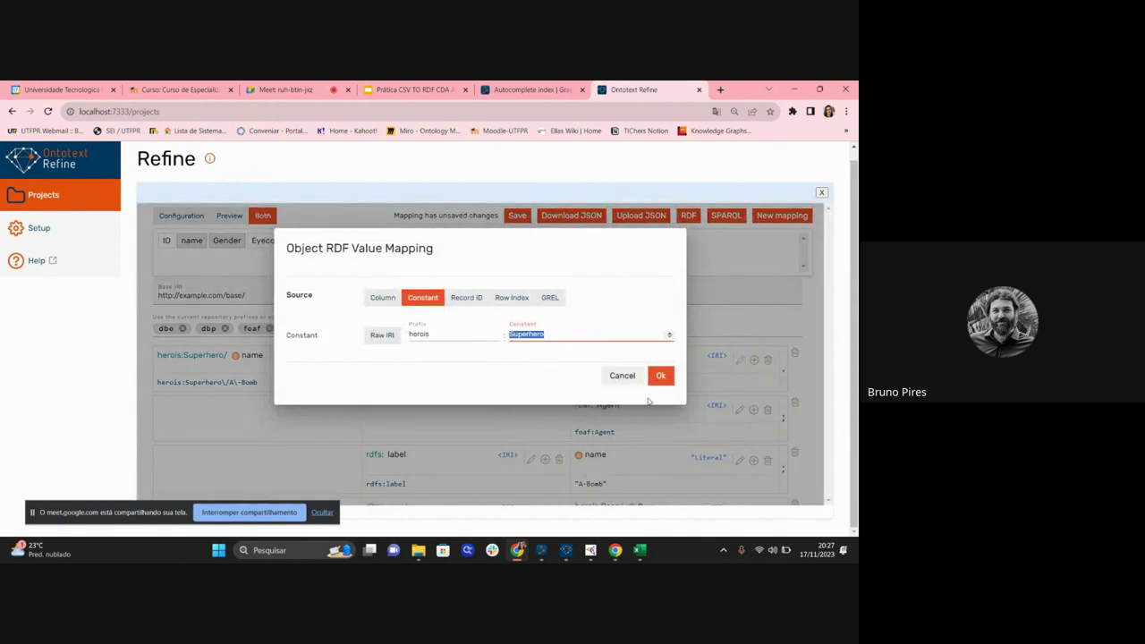
click(660, 375)
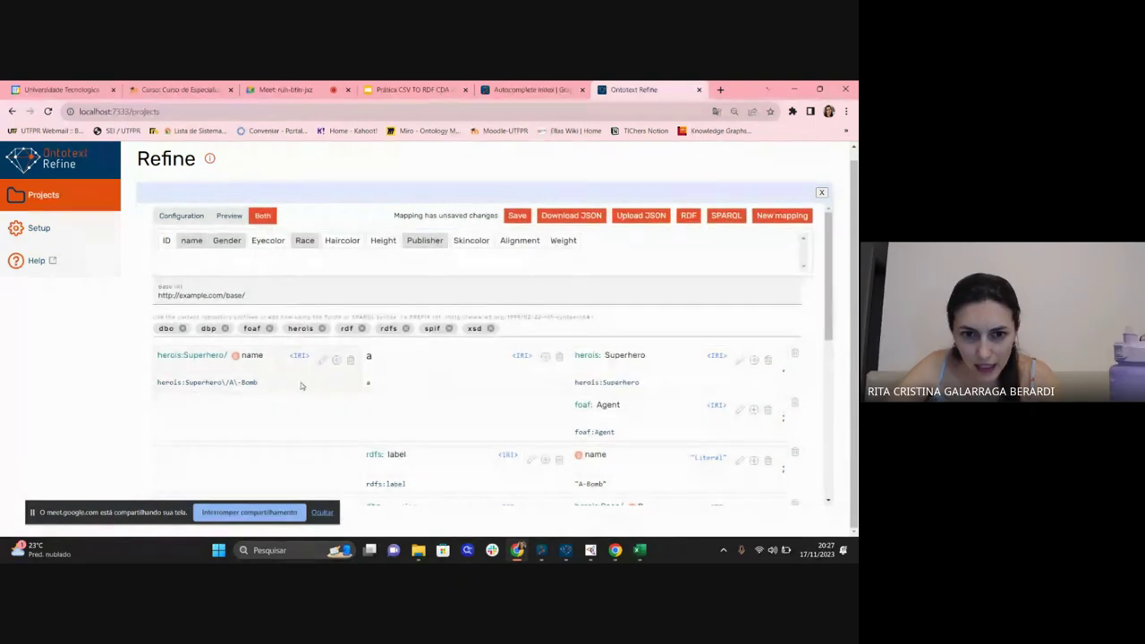
Inspect the name column and herois:Superhero/ prefix in the first subject's value mapping, and leave it without changes.
click(324, 360)
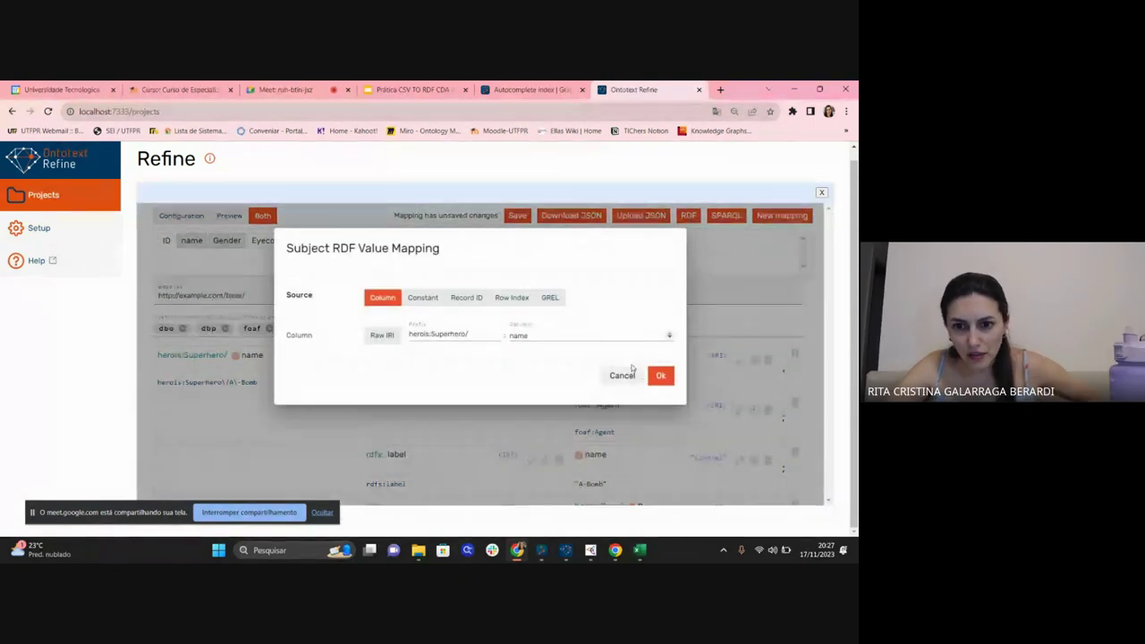
click(530, 334)
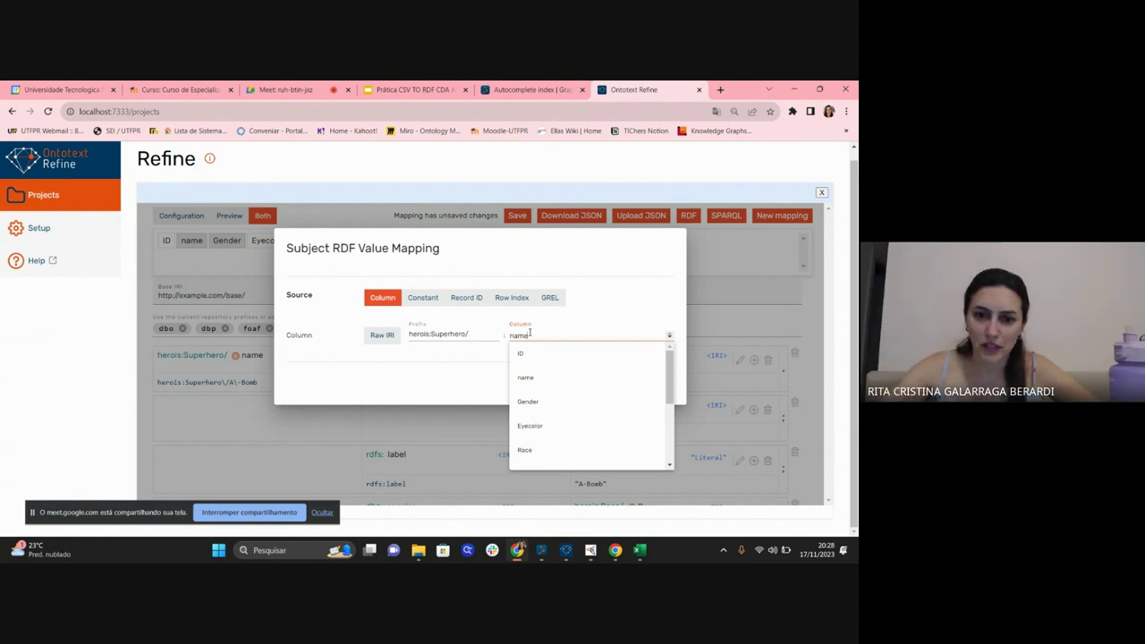
click(485, 334)
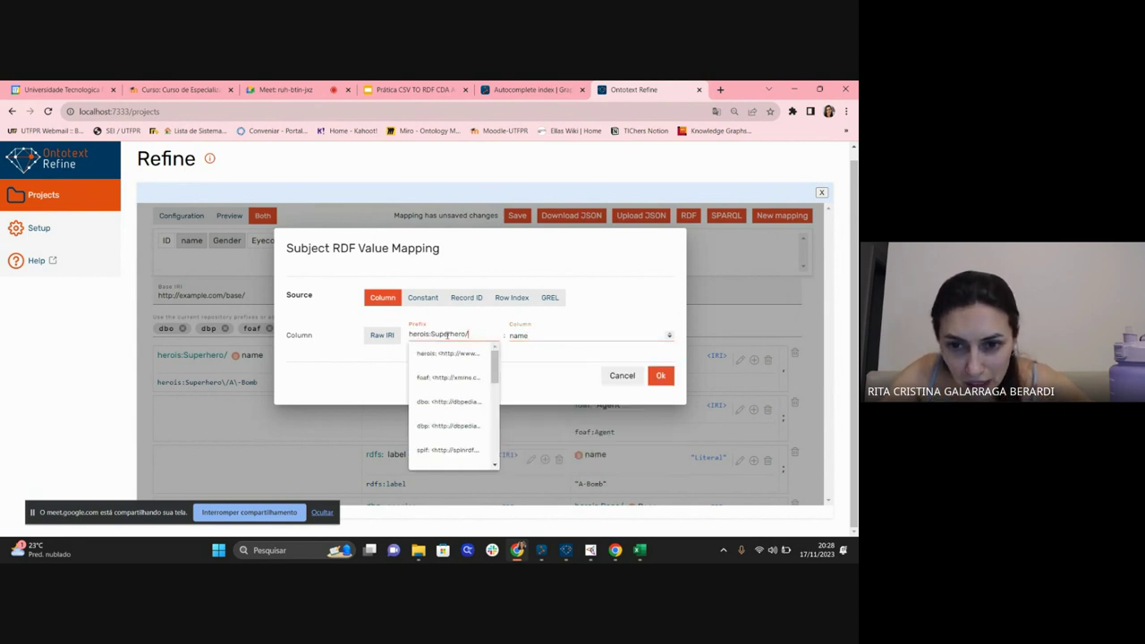
drag(443, 335, 432, 336)
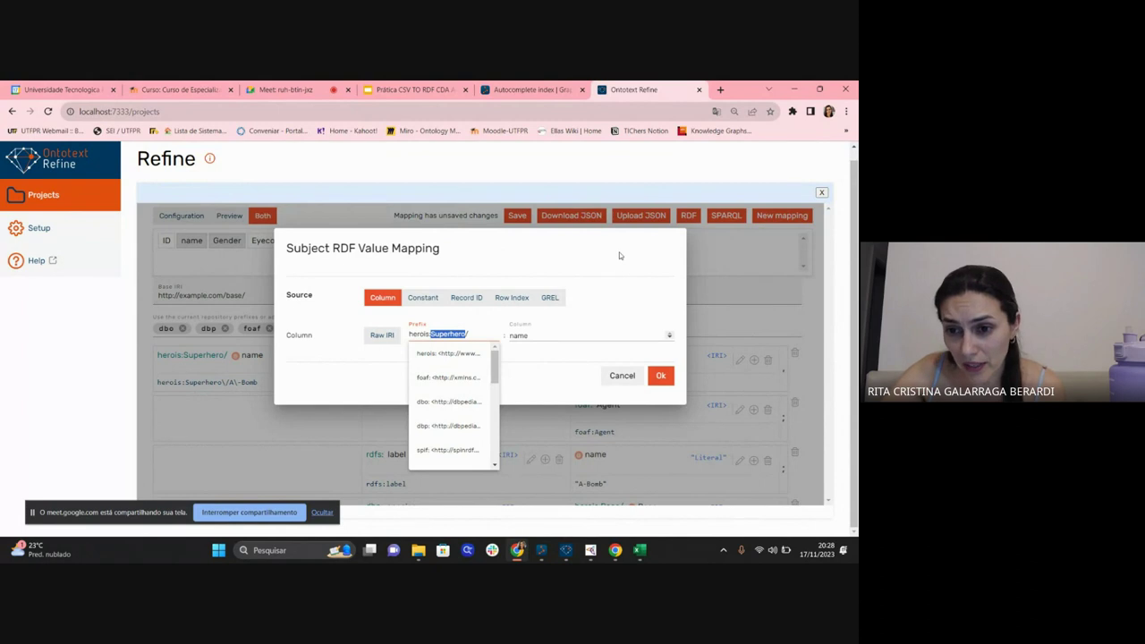
click(623, 374)
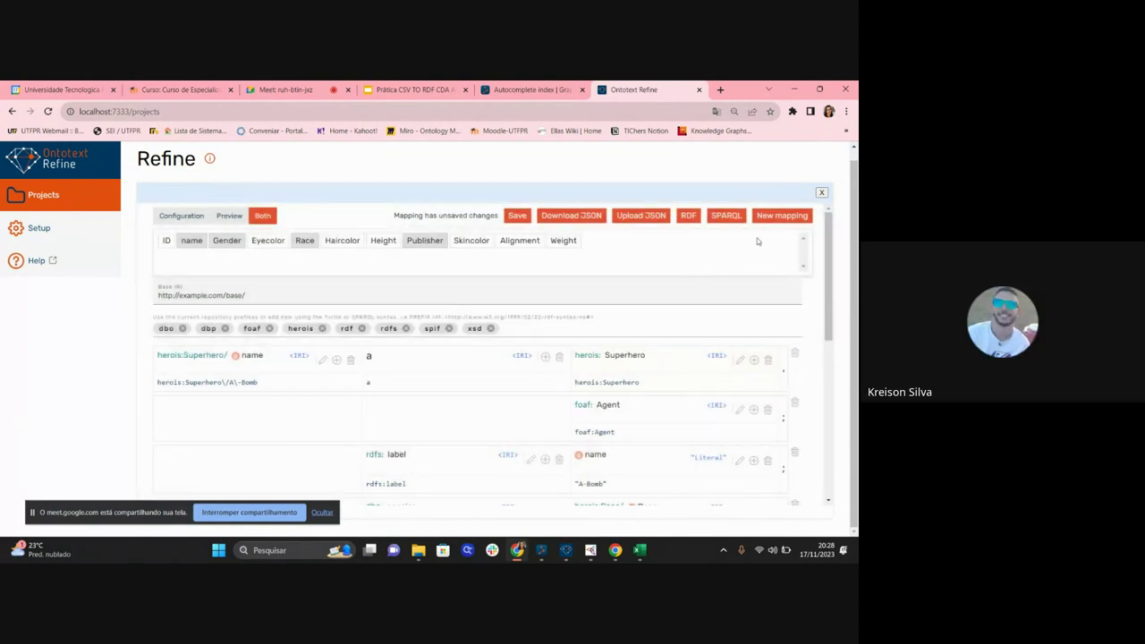
Check the Google Meet call, return to Ontotext Refine, and review the mapping rows from the Superhero subject through the Publisher label.
click(301, 93)
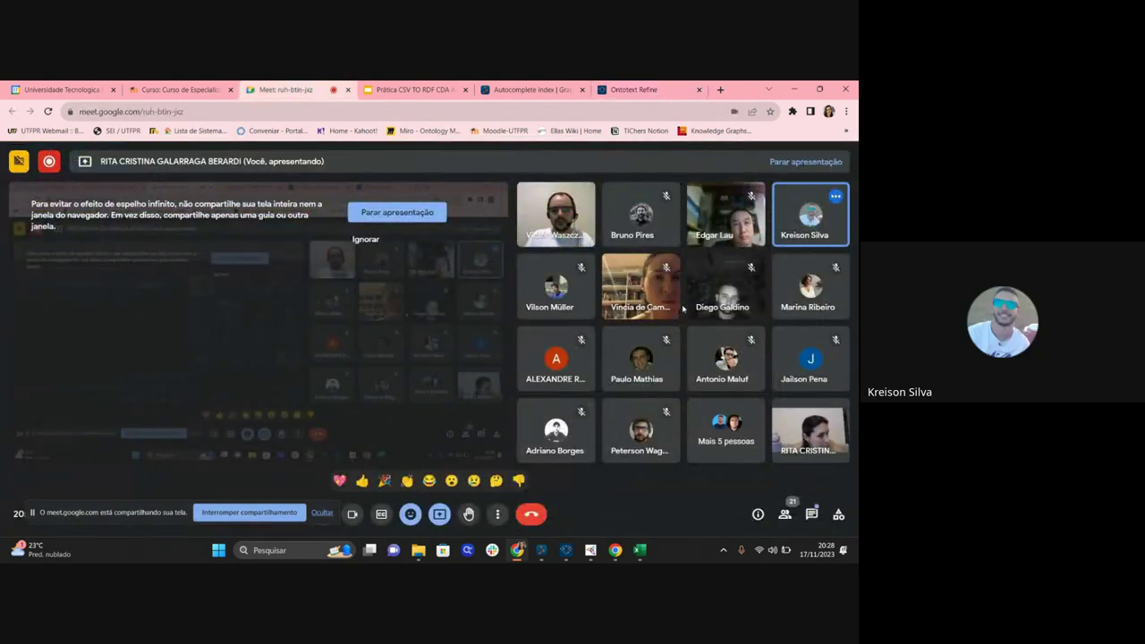
click(619, 94)
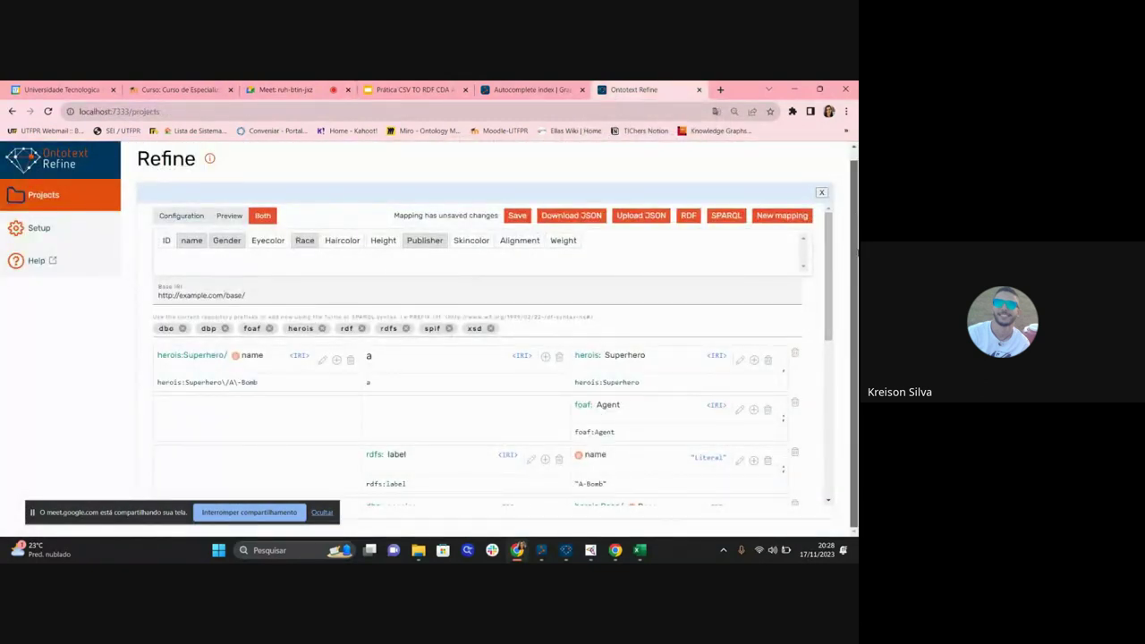
mouse_move(836, 226)
mouse_down()
mouse_move(836, 252)
mouse_move(831, 226)
mouse_up()
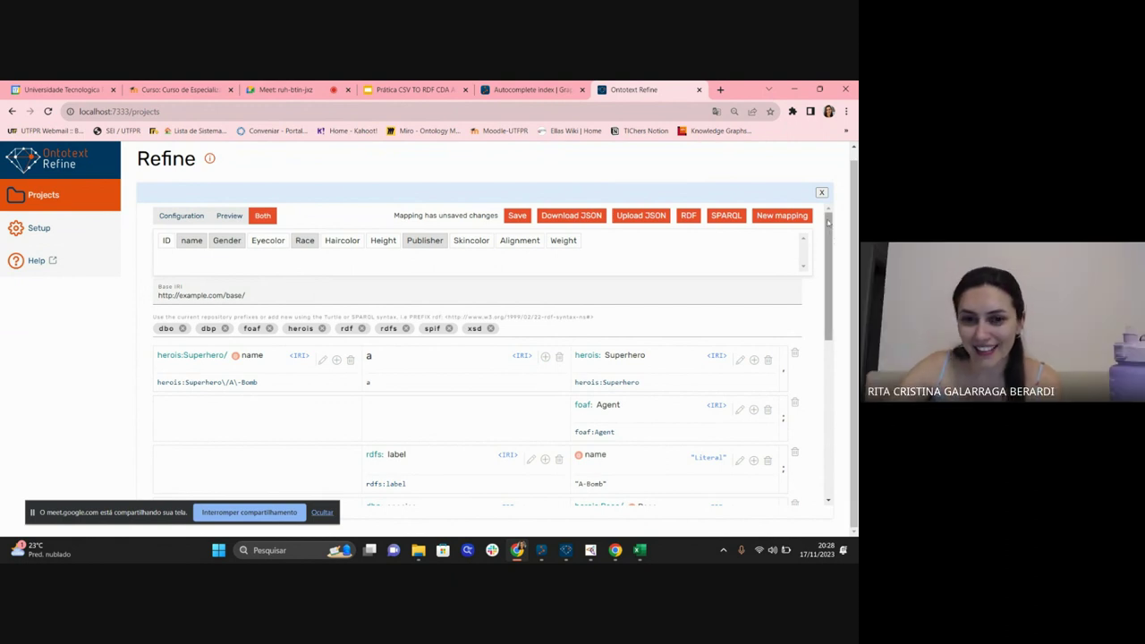
drag(828, 222, 825, 250)
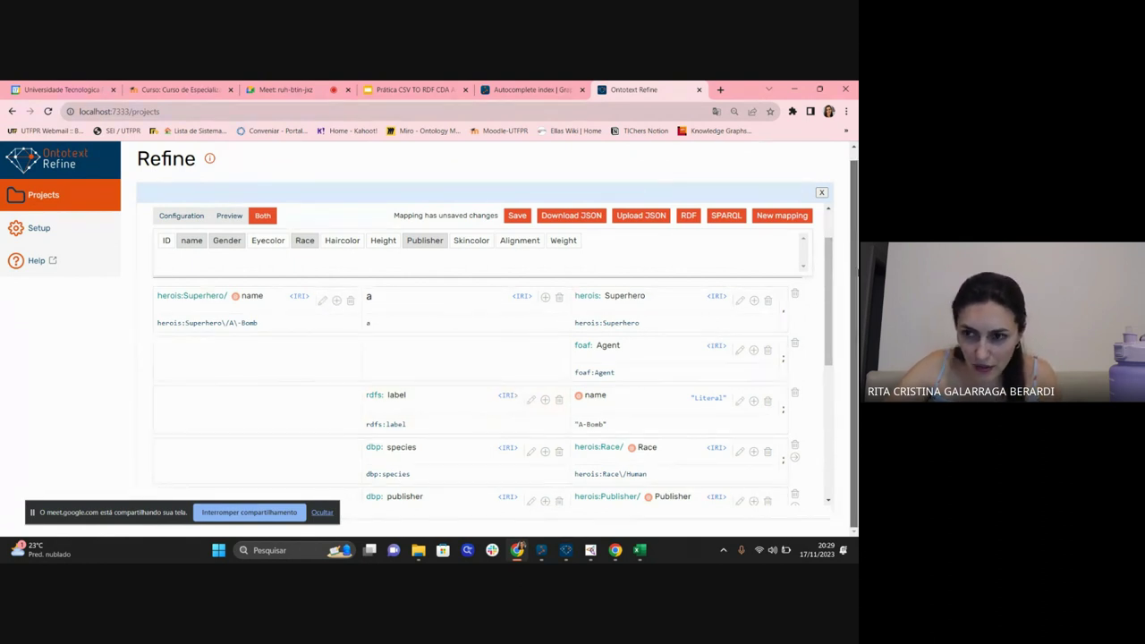
mouse_move(830, 254)
mouse_down()
mouse_move(853, 385)
mouse_move(821, 218)
mouse_move(831, 246)
mouse_up()
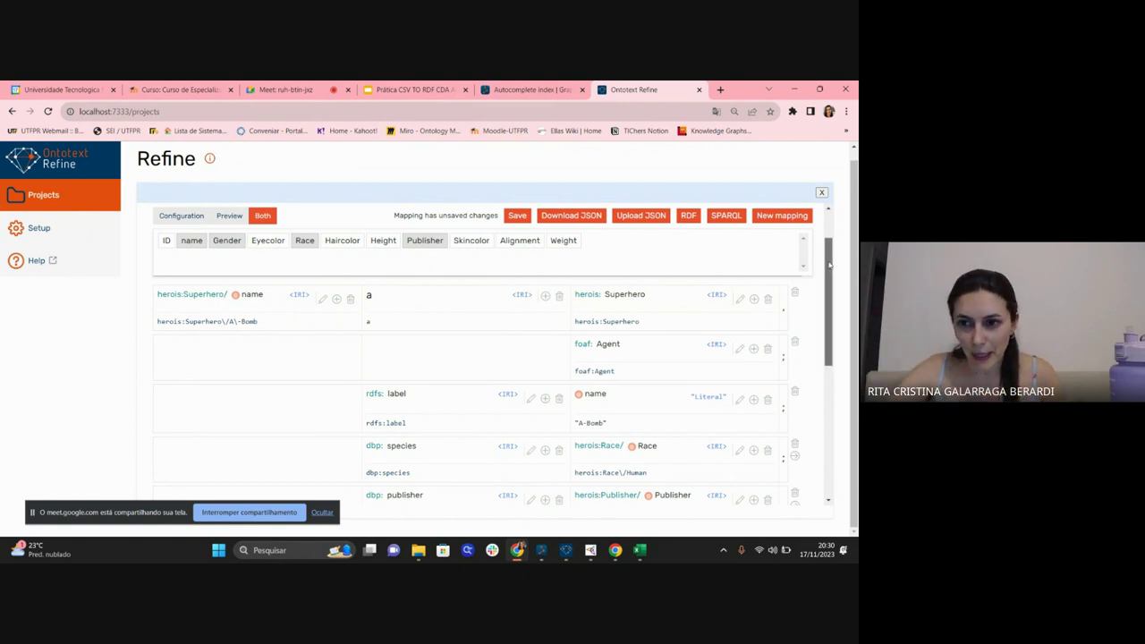
drag(826, 260, 830, 375)
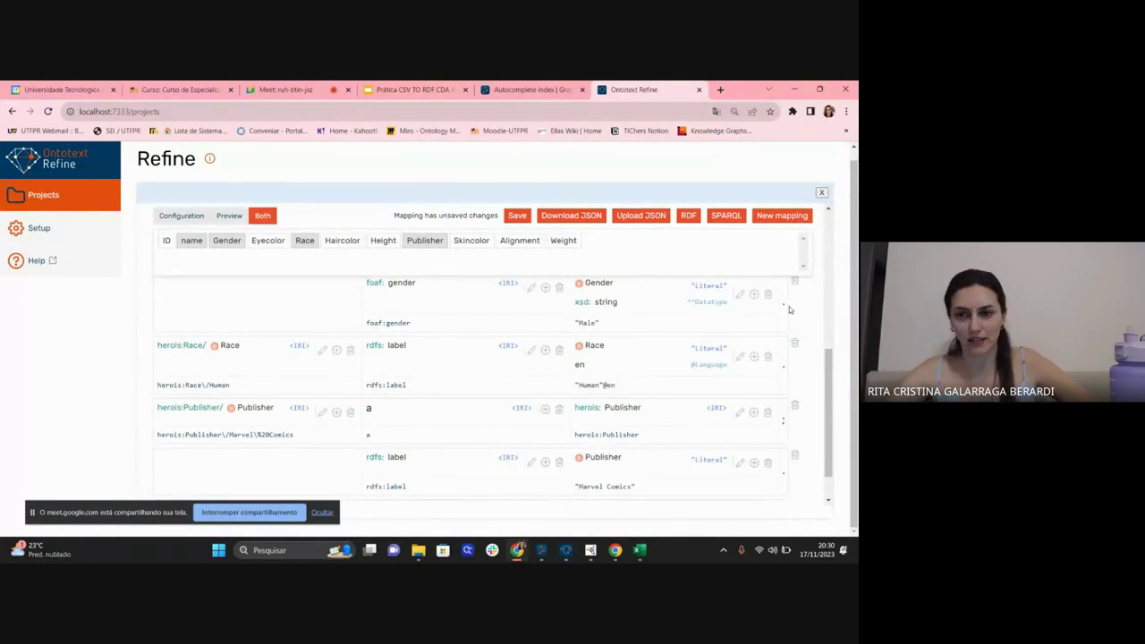
scroll(789, 309, up, 5)
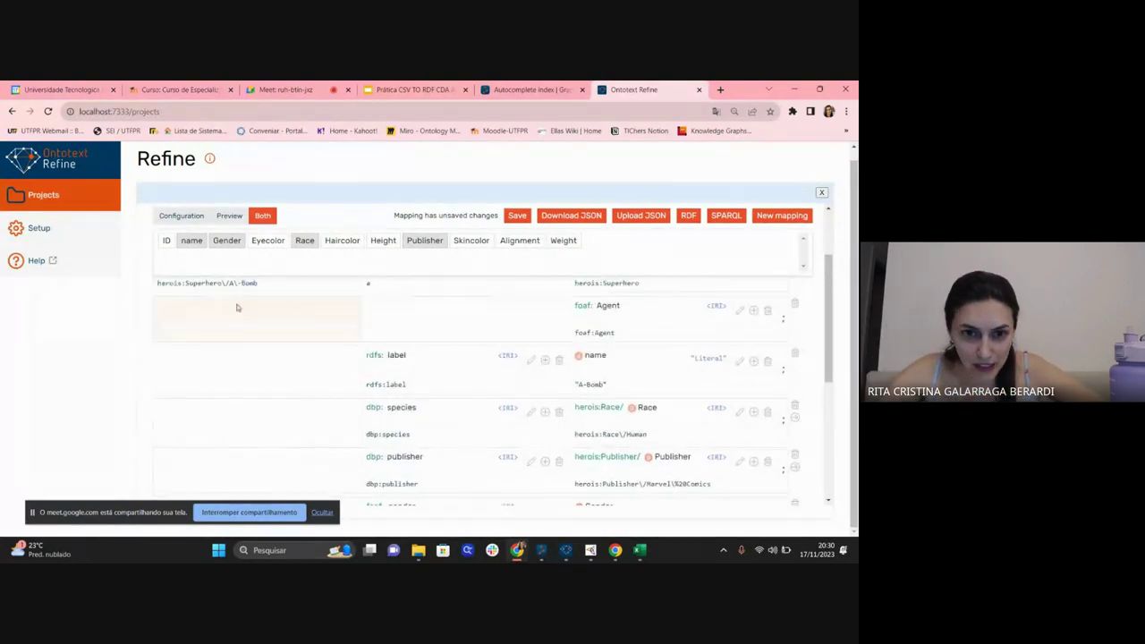
scroll(367, 327, up, 1)
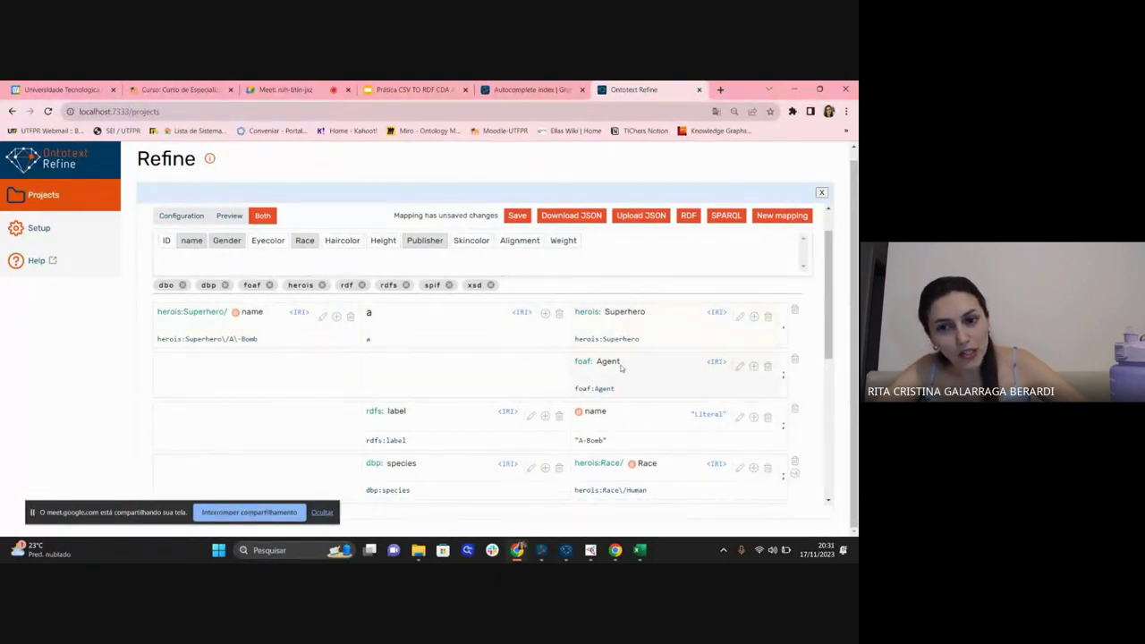
In Google Slides, compare the foaf:Agent explanation on slide 22 with the foaf:gender relation in slide 18's mapping diagram.
click(394, 93)
click(98, 338)
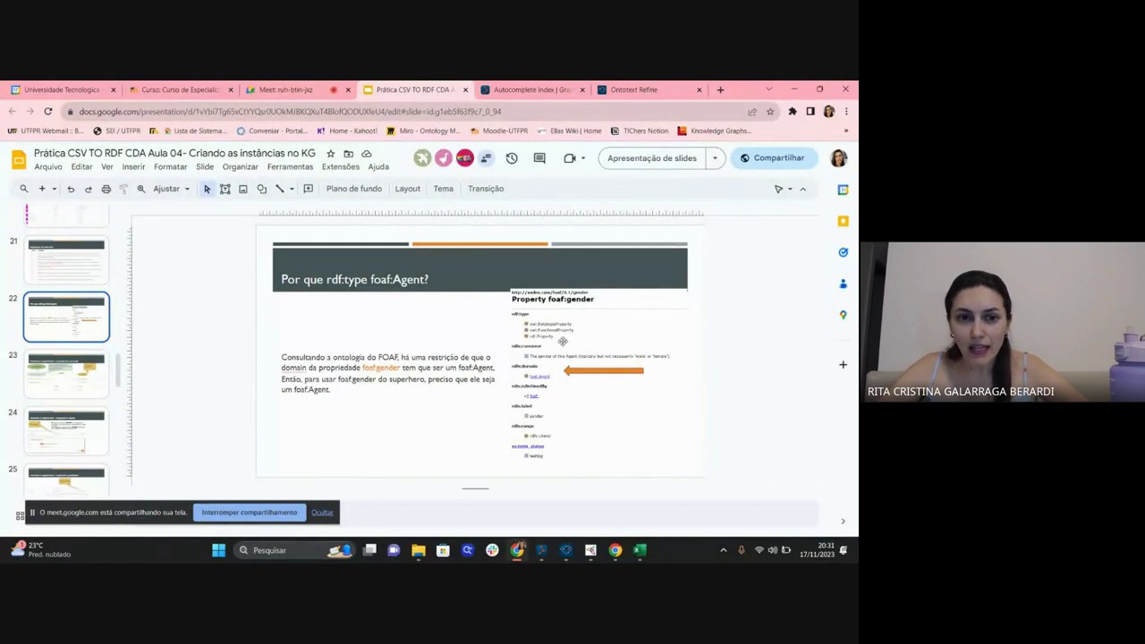
scroll(93, 313, up, 2)
click(90, 255)
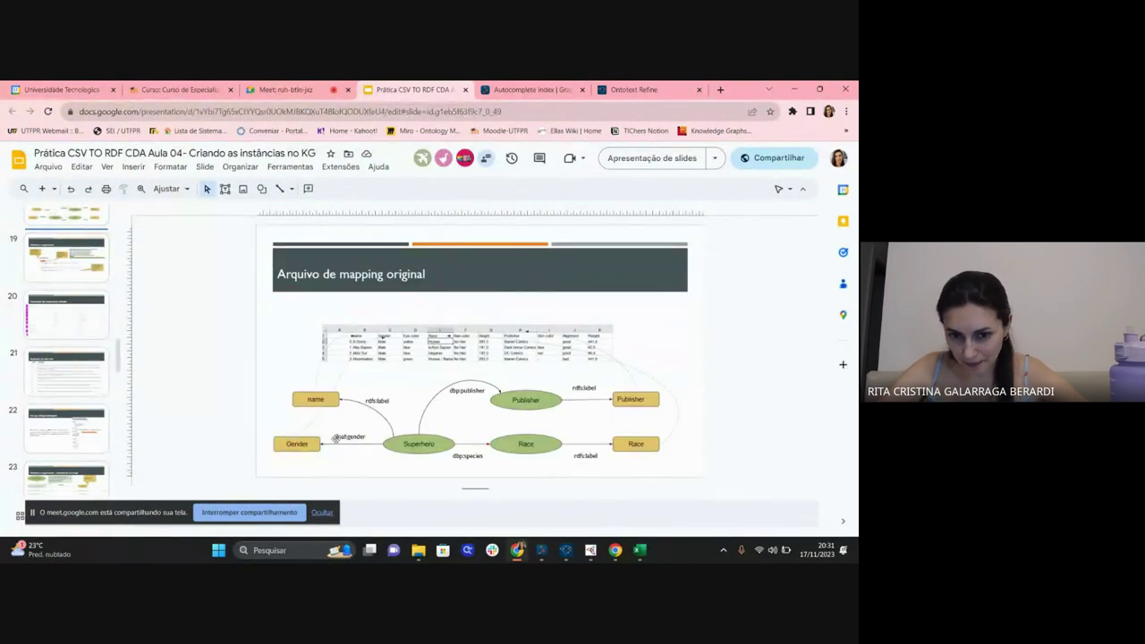
click(361, 437)
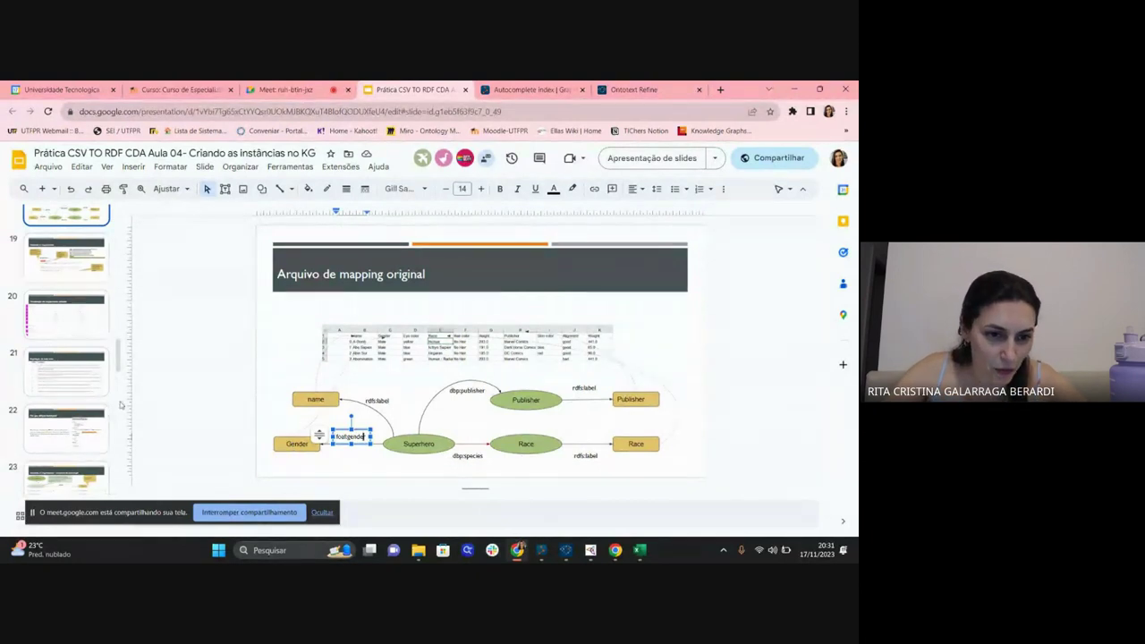
click(89, 432)
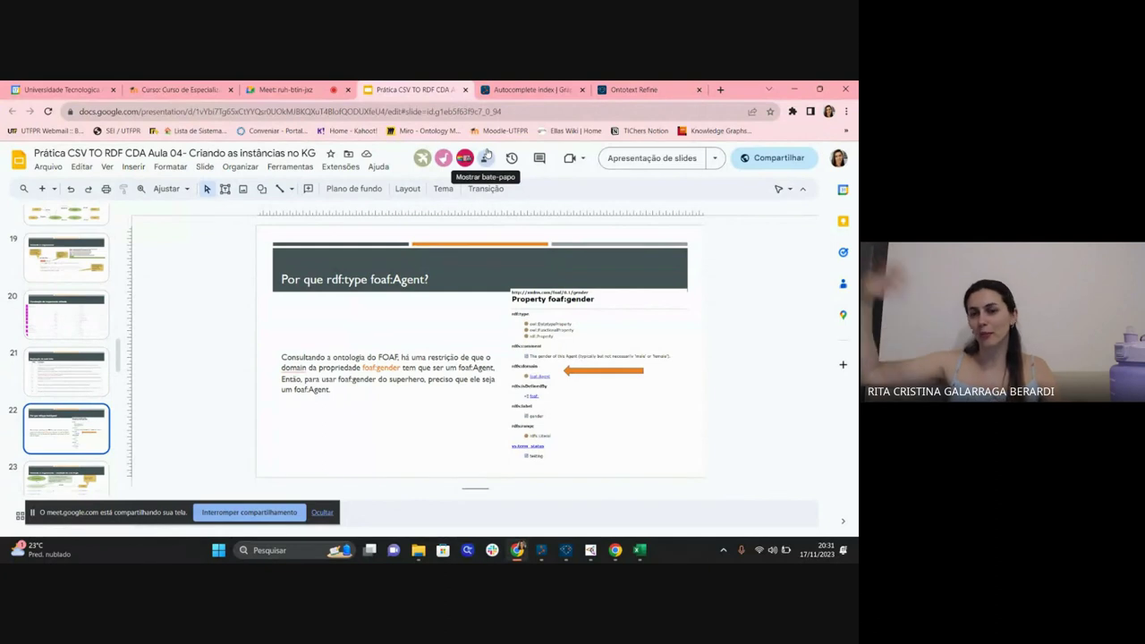
Return to Ontotext Refine and examine how the foaf:Agent type row relates to the foaf:gender predicate of the Superhero subject.
click(633, 90)
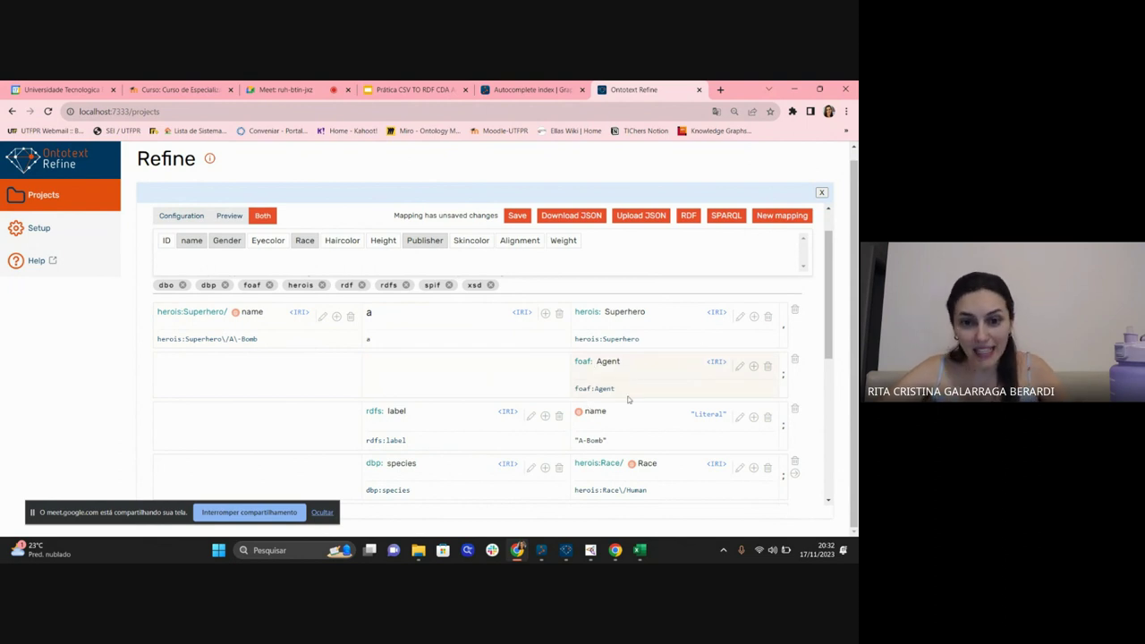
scroll(629, 399, down, 2)
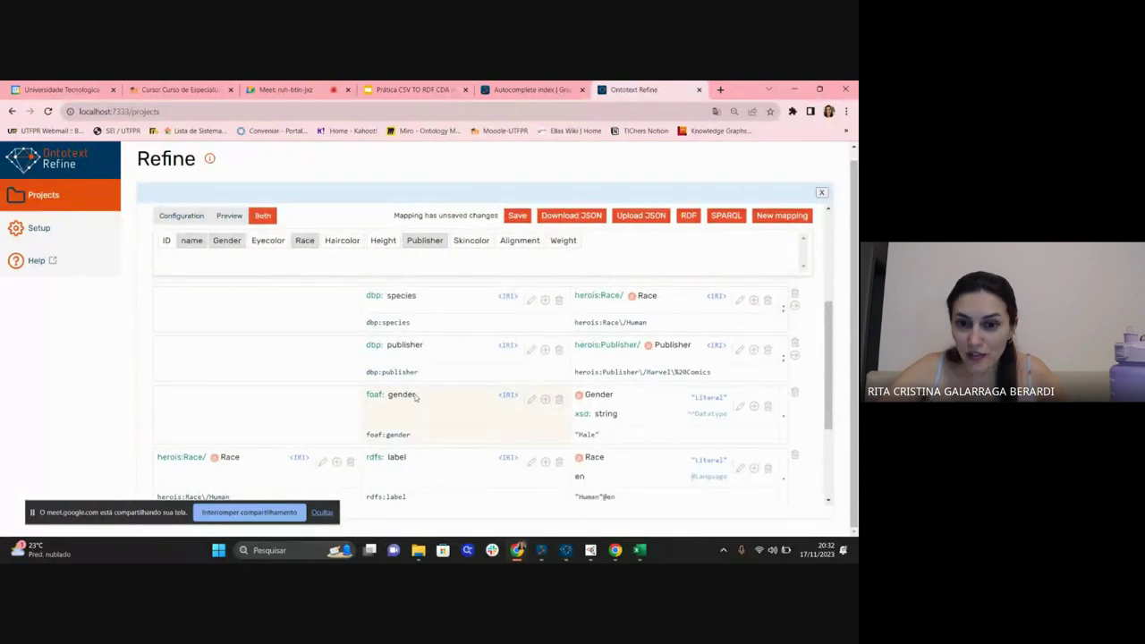
scroll(656, 346, up, 2)
scroll(476, 398, down, 2)
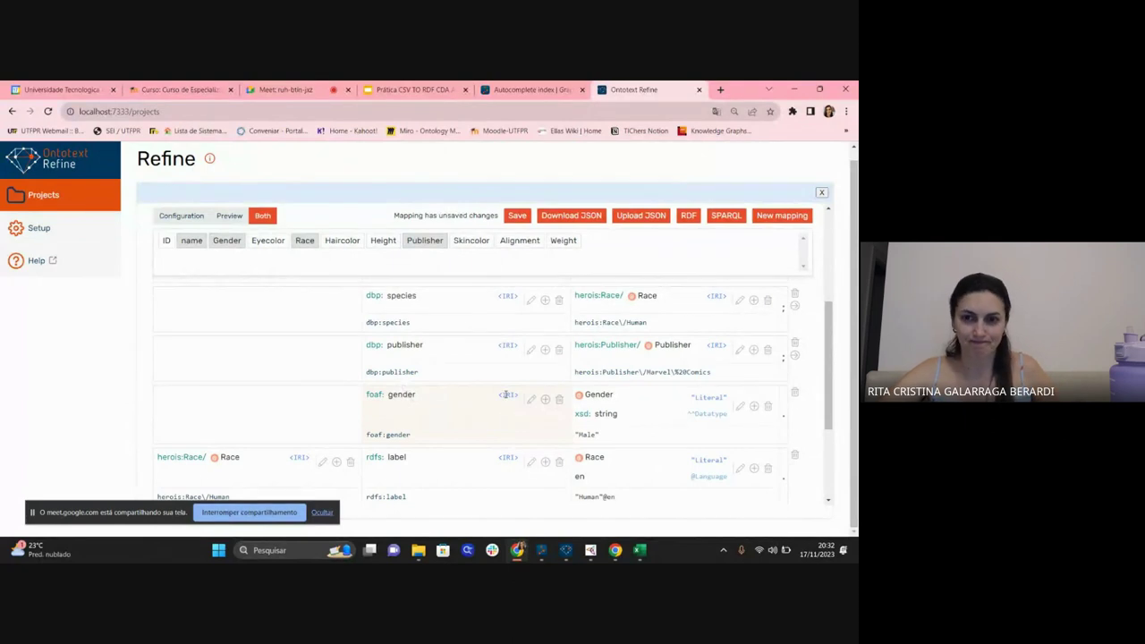
scroll(506, 395, up, 1)
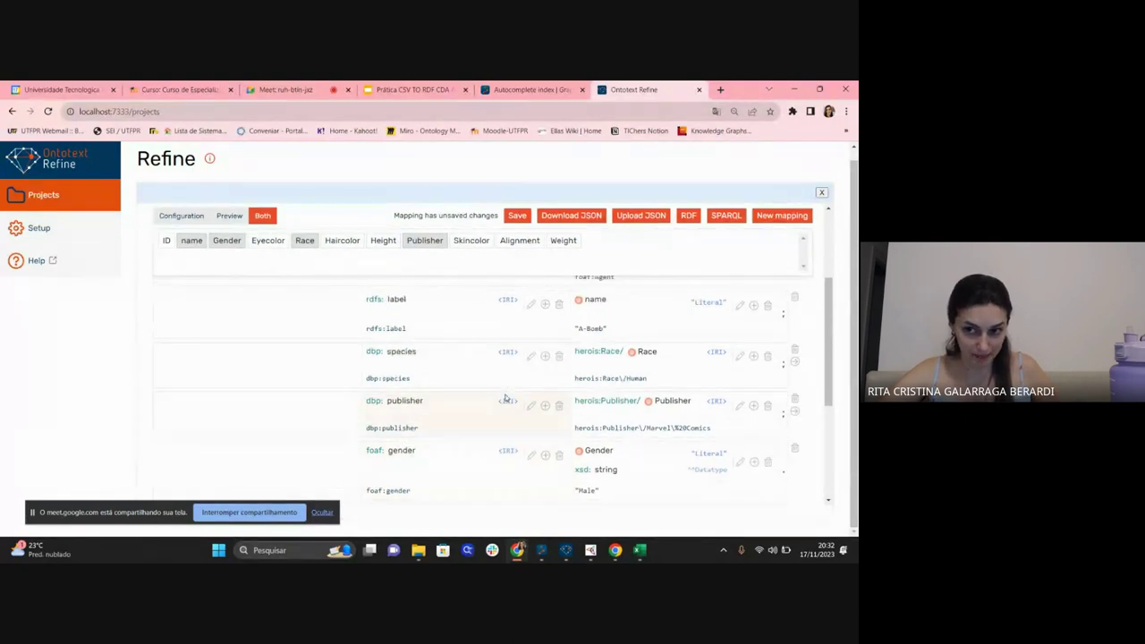
scroll(505, 398, up, 3)
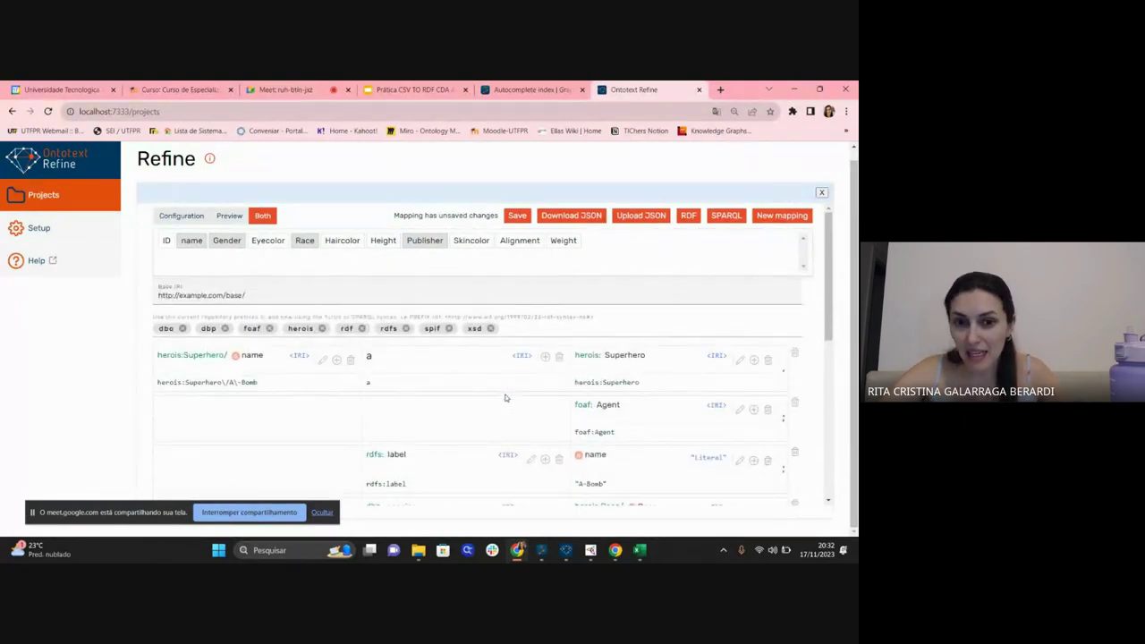
scroll(504, 397, down, 2)
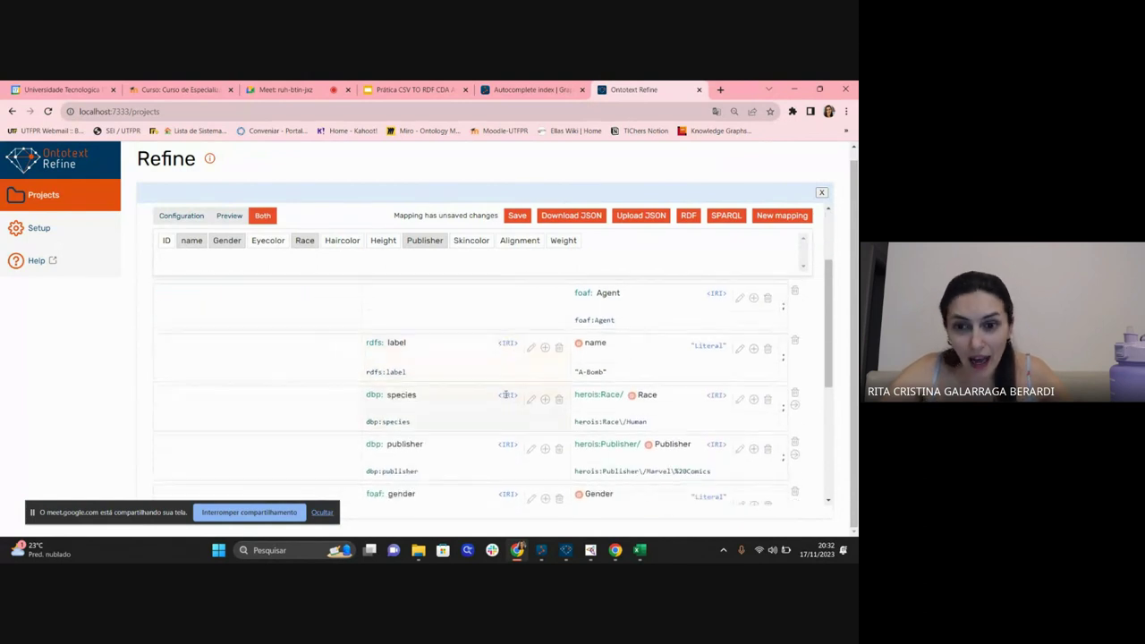
scroll(506, 394, up, 1)
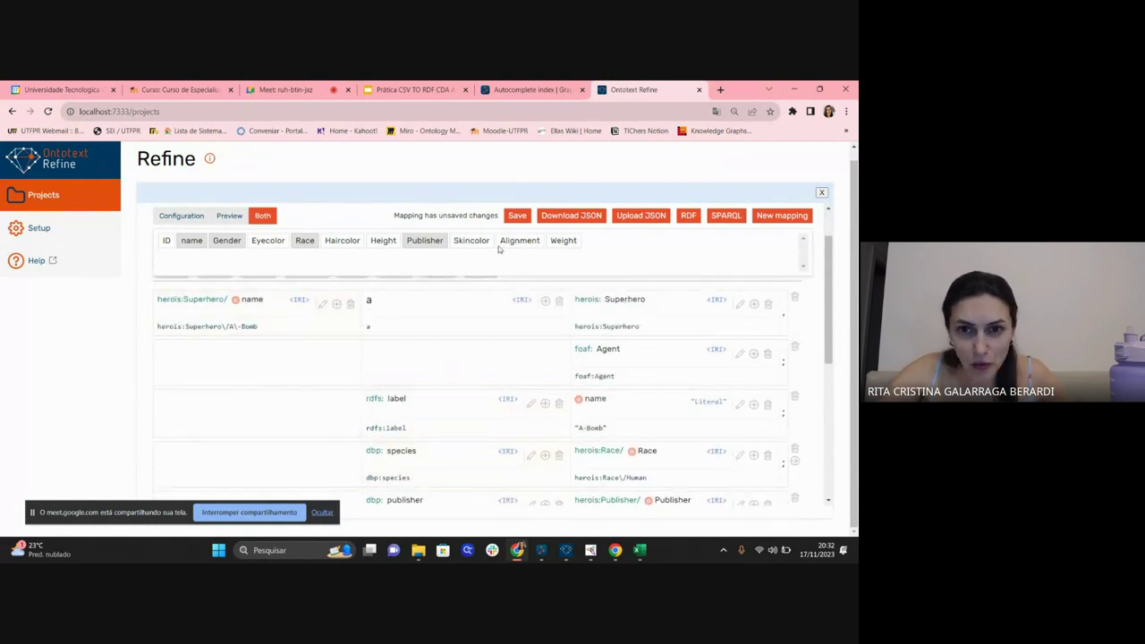
Check the original mapping diagram on slide 18 in Google Slides, and return to Ontotext Refine.
click(404, 91)
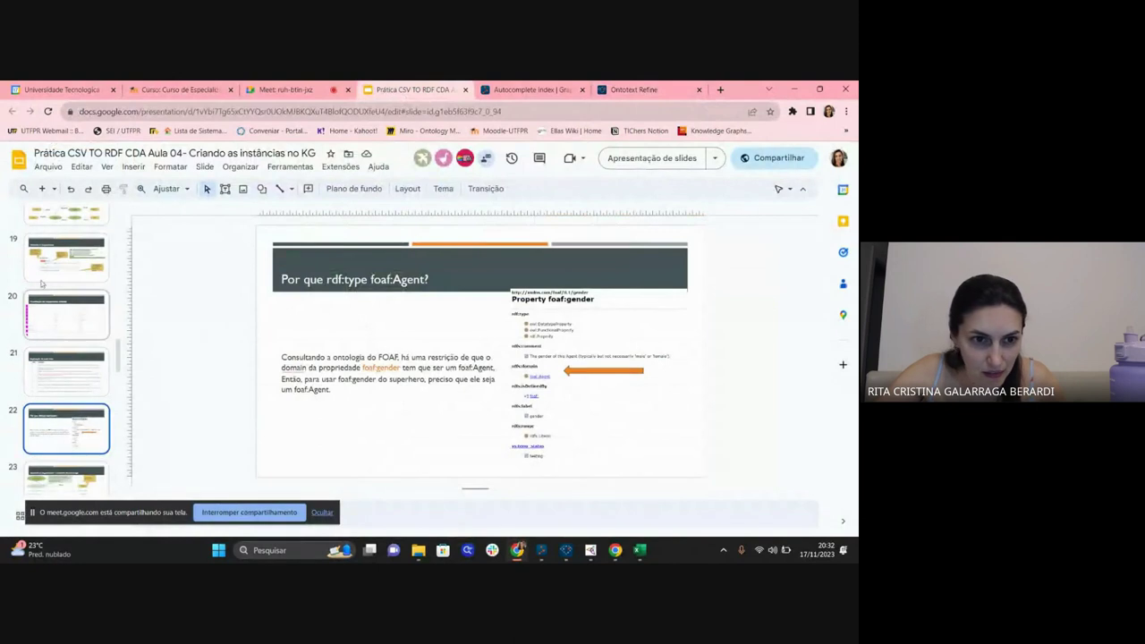
click(67, 220)
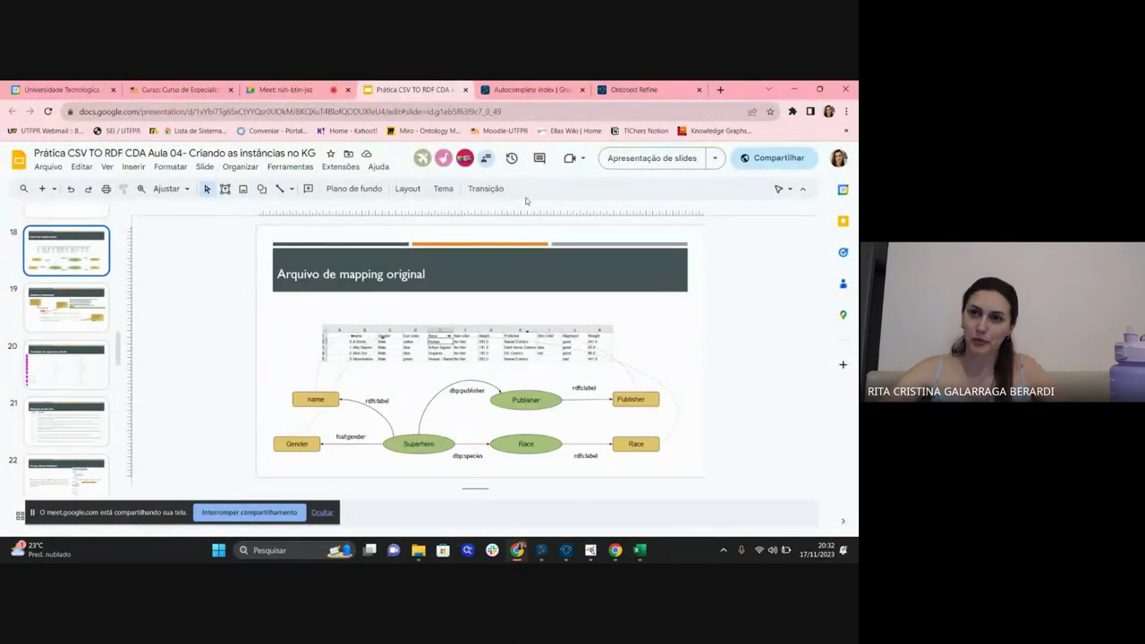
click(630, 91)
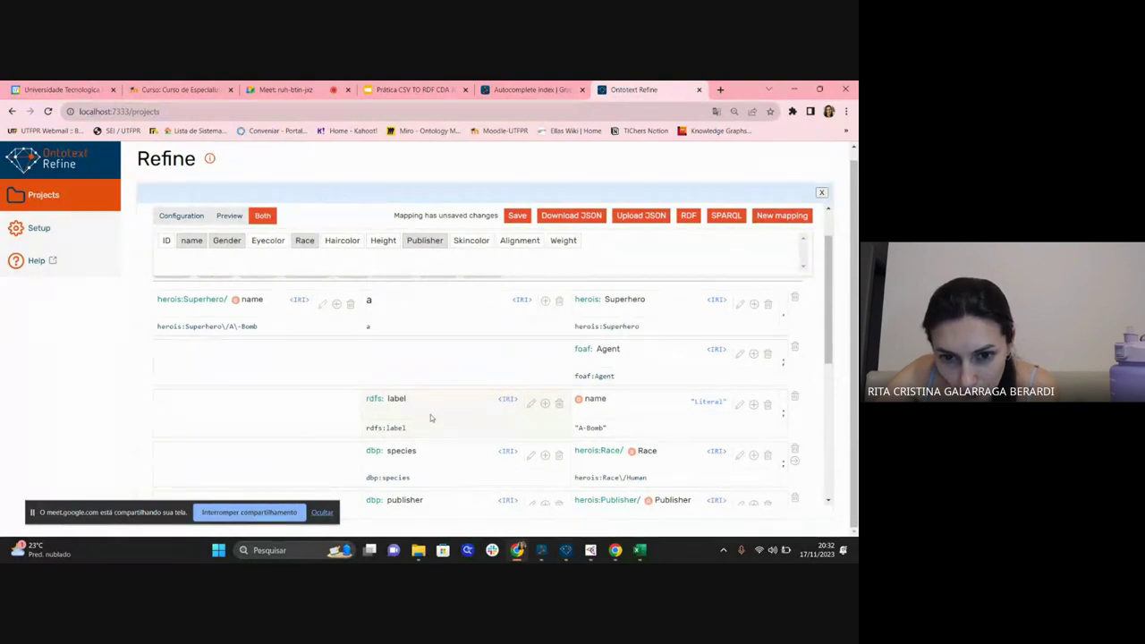
Inspect the rdfs prefix and label constant of the Superhero's label predicate, and accept the mapping as is.
click(531, 403)
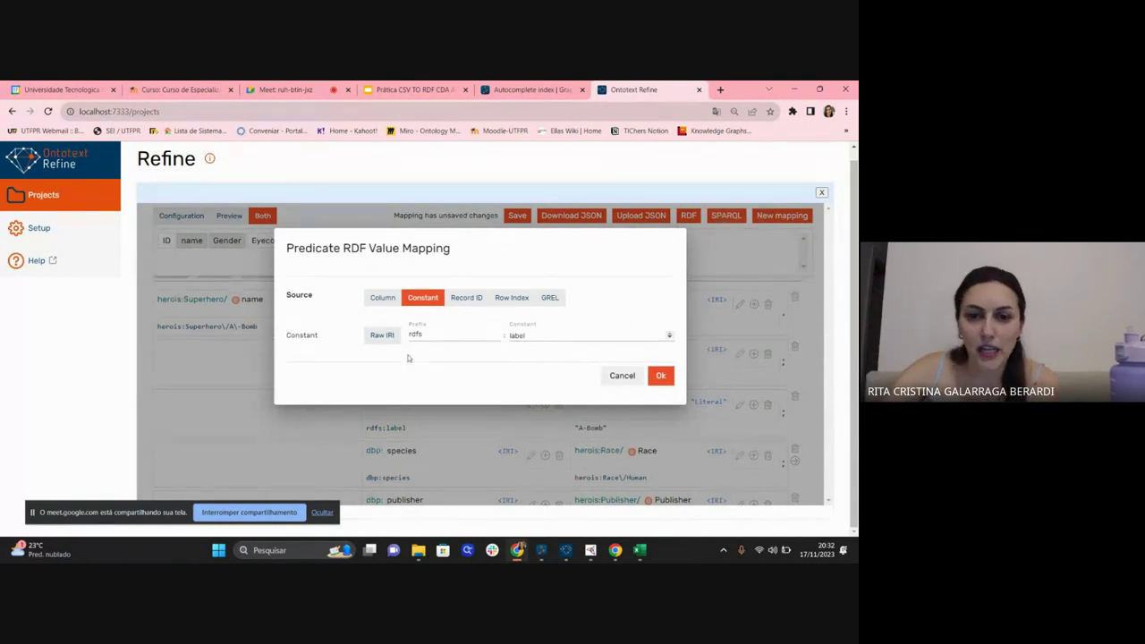
click(429, 336)
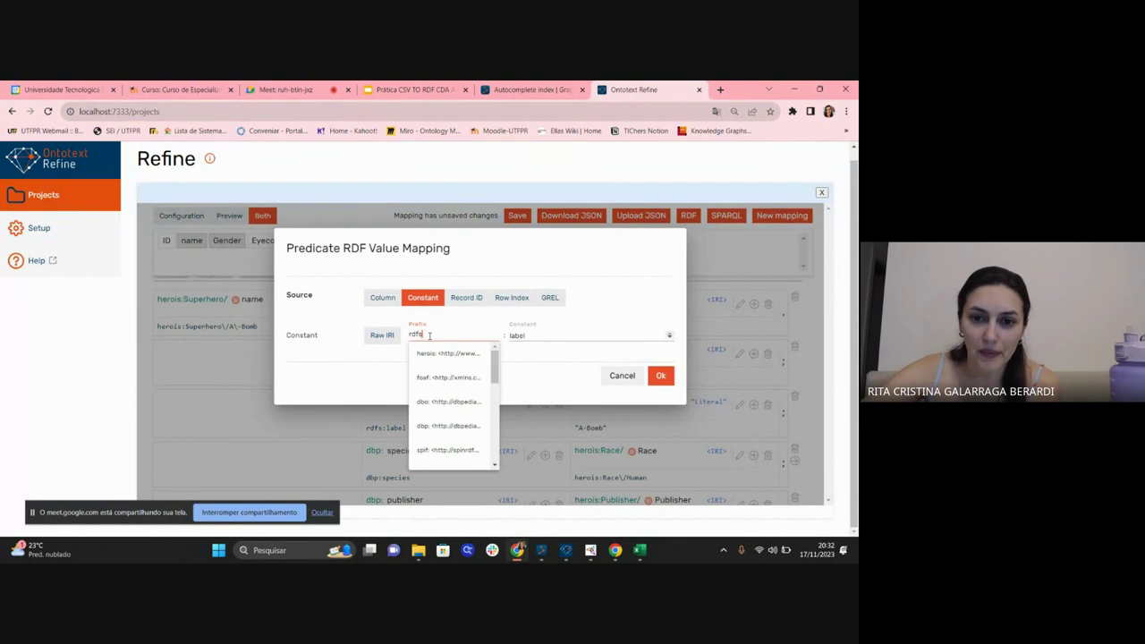
click(534, 334)
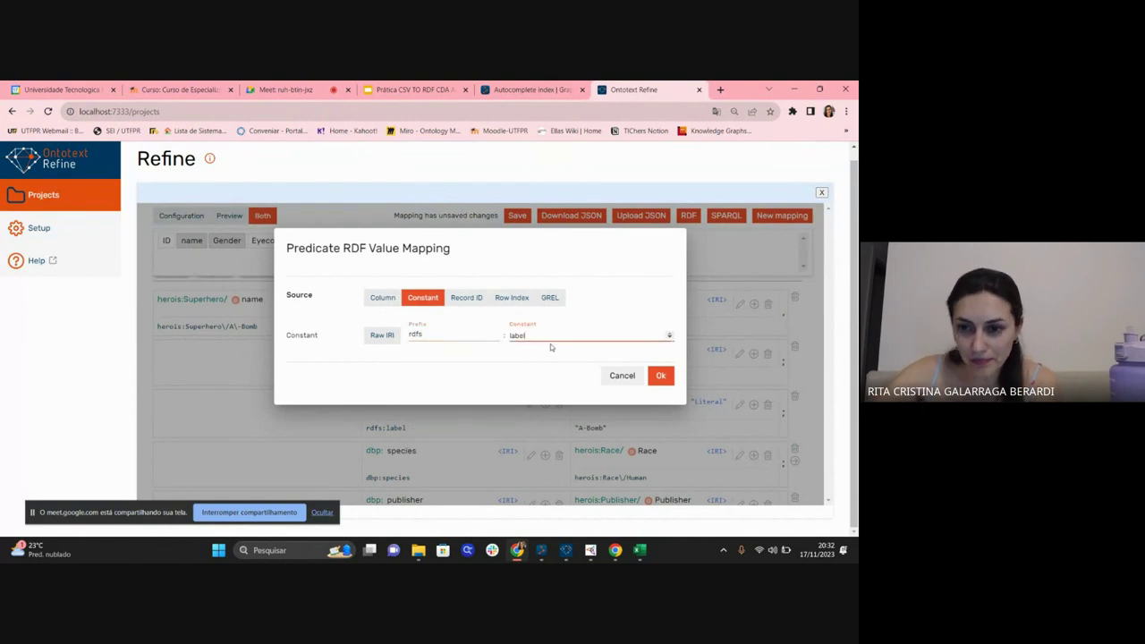
click(660, 376)
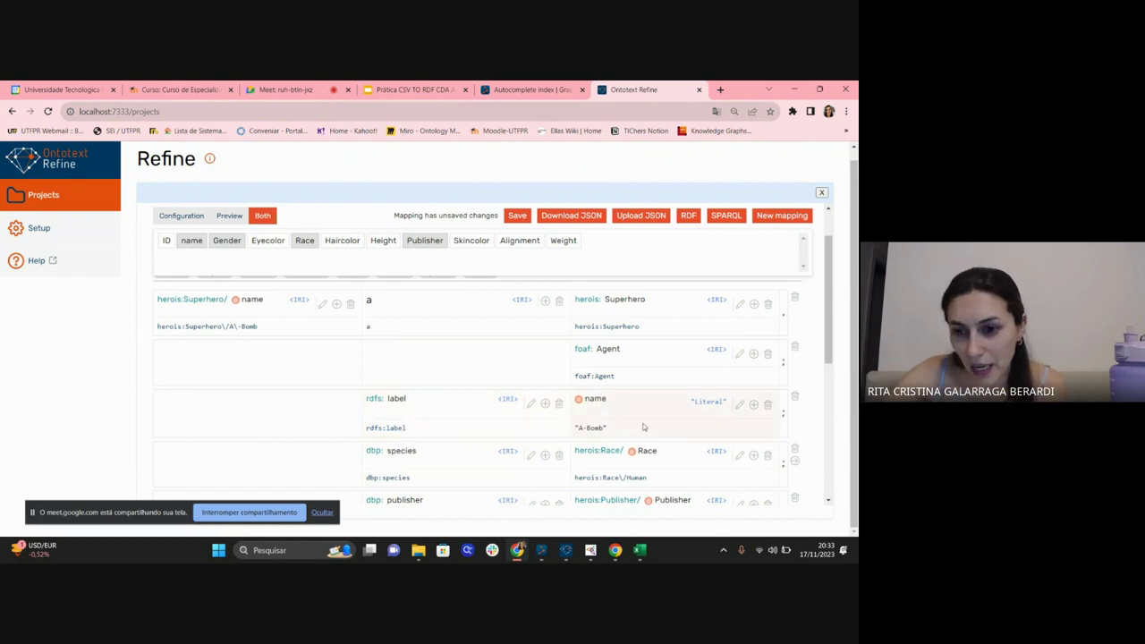
Compare the IRI and Literal types for the Superhero's rdfs:label object, and re-enter name as the literal's source column.
click(739, 406)
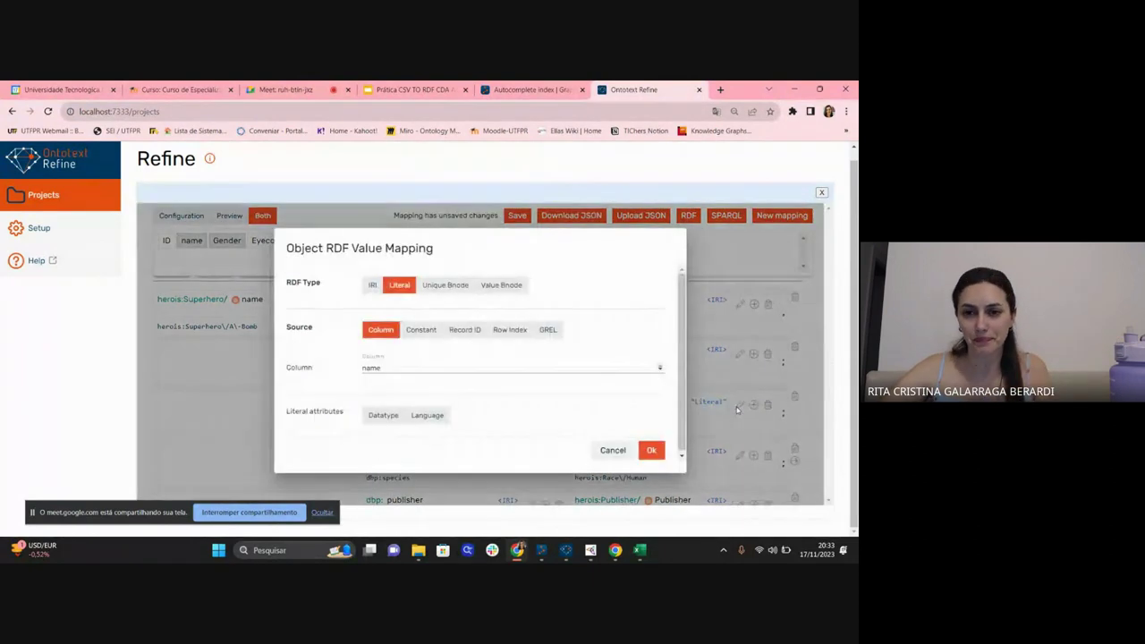
click(373, 291)
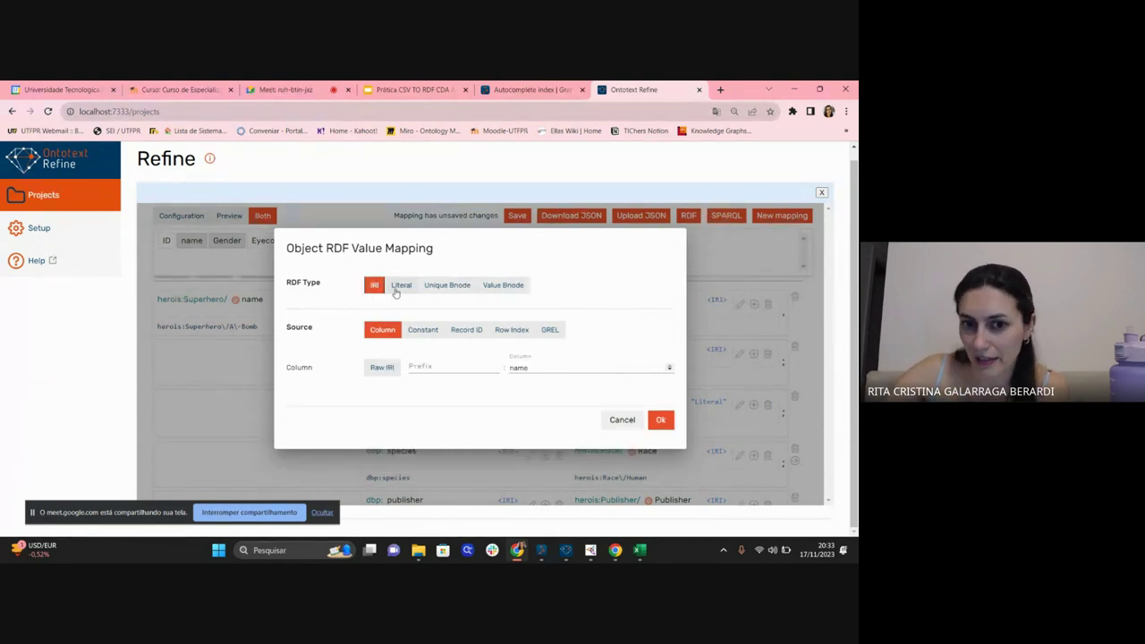
click(398, 288)
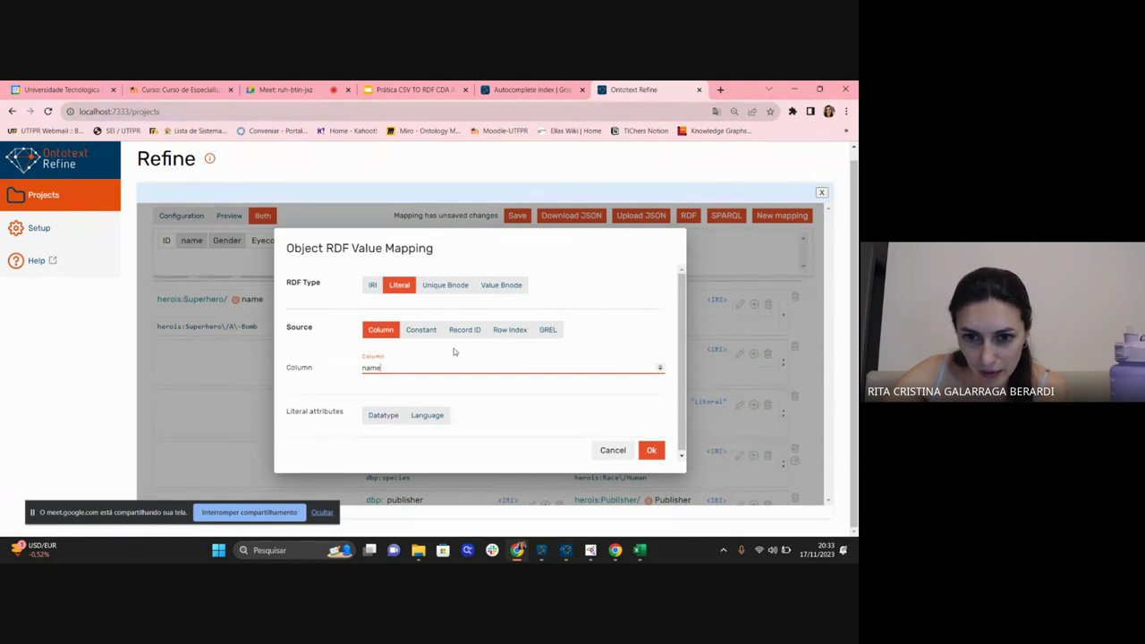
key(ctrl+a)
text(na)
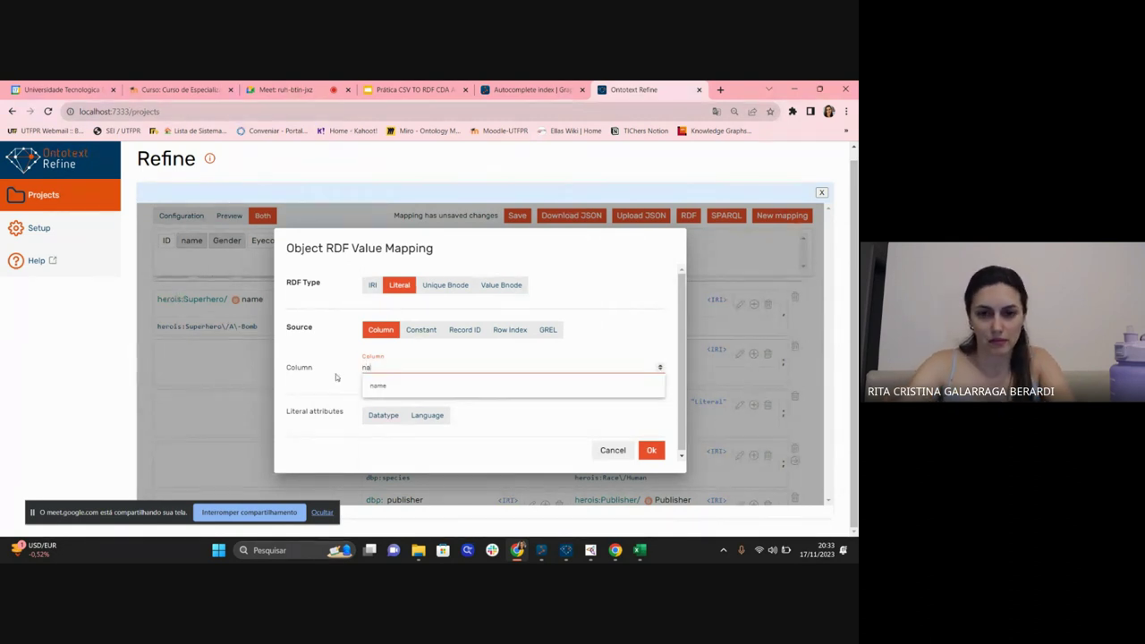
text(me)
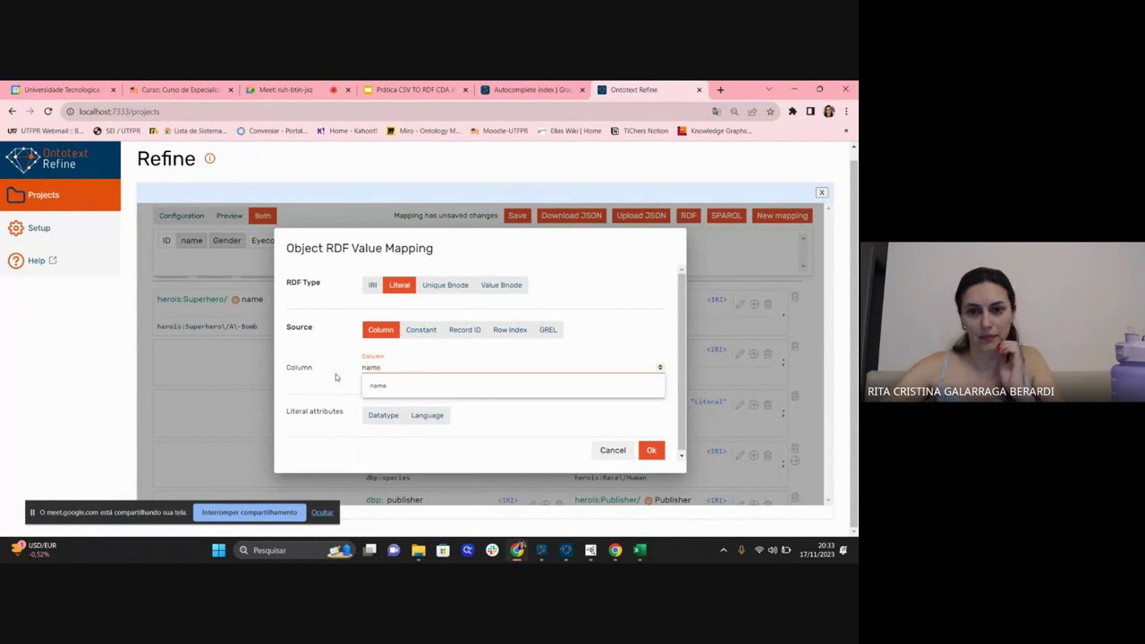
click(392, 385)
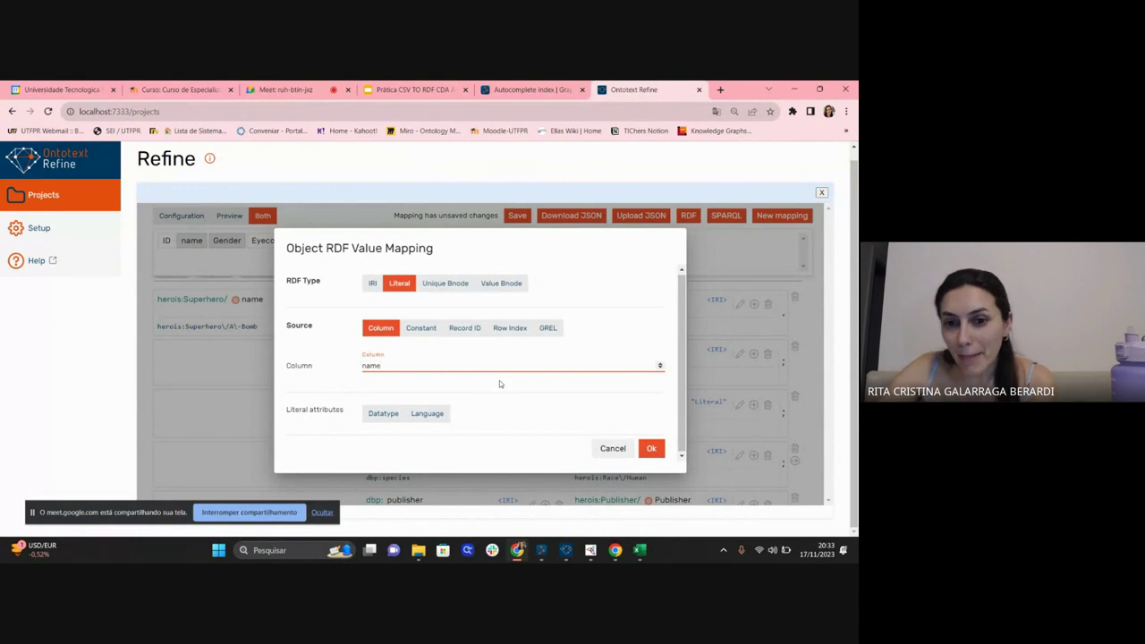
drag(504, 253, 454, 191)
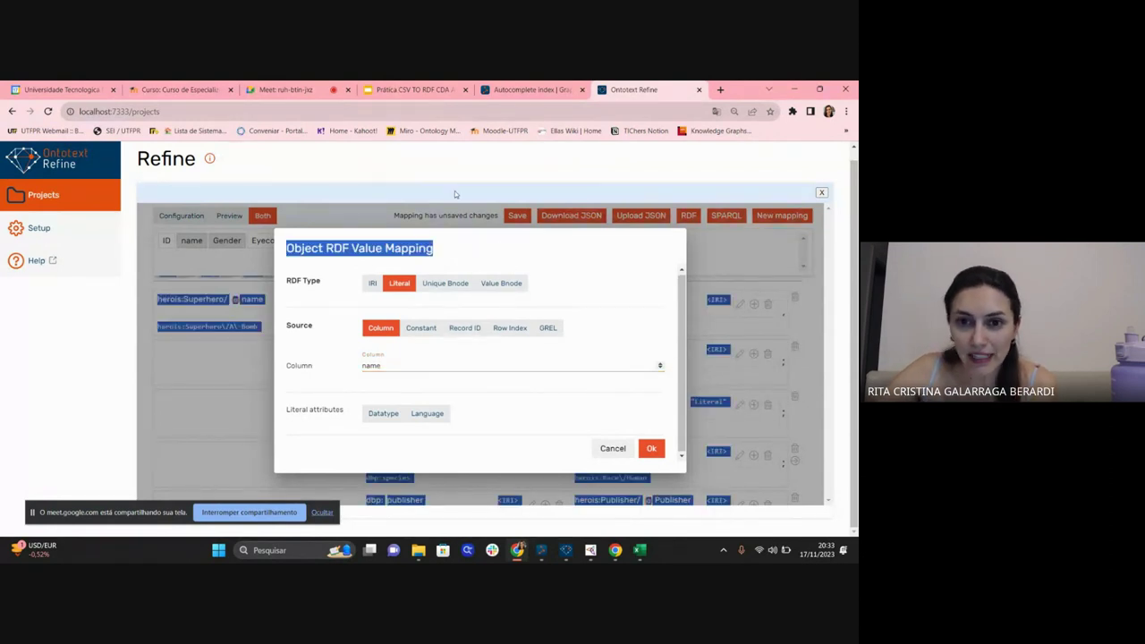
click(563, 339)
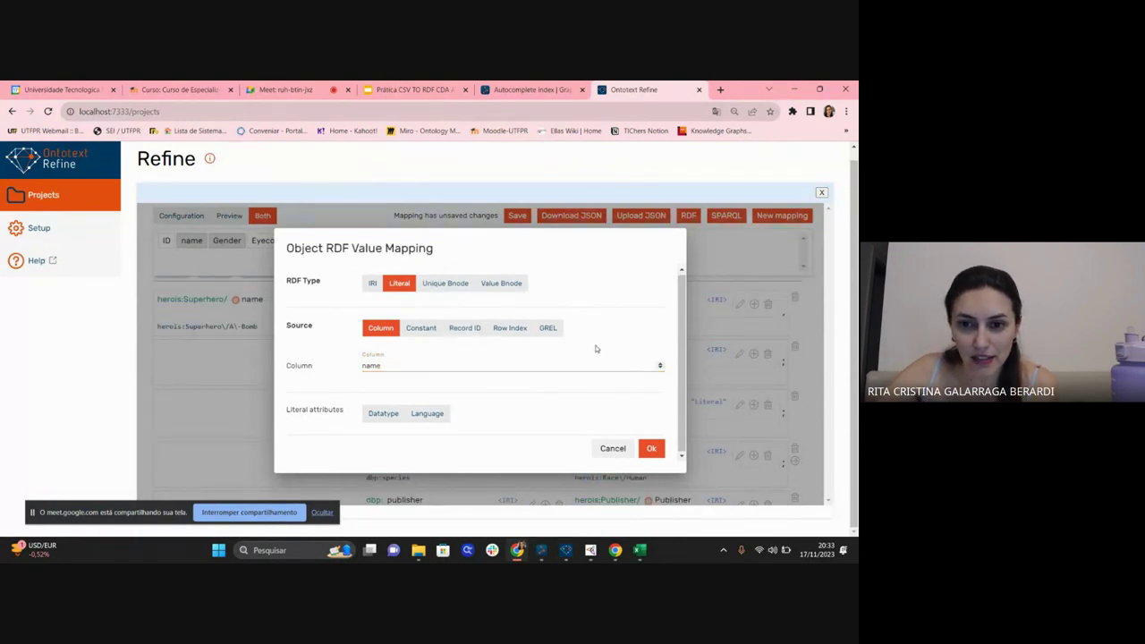
click(383, 365)
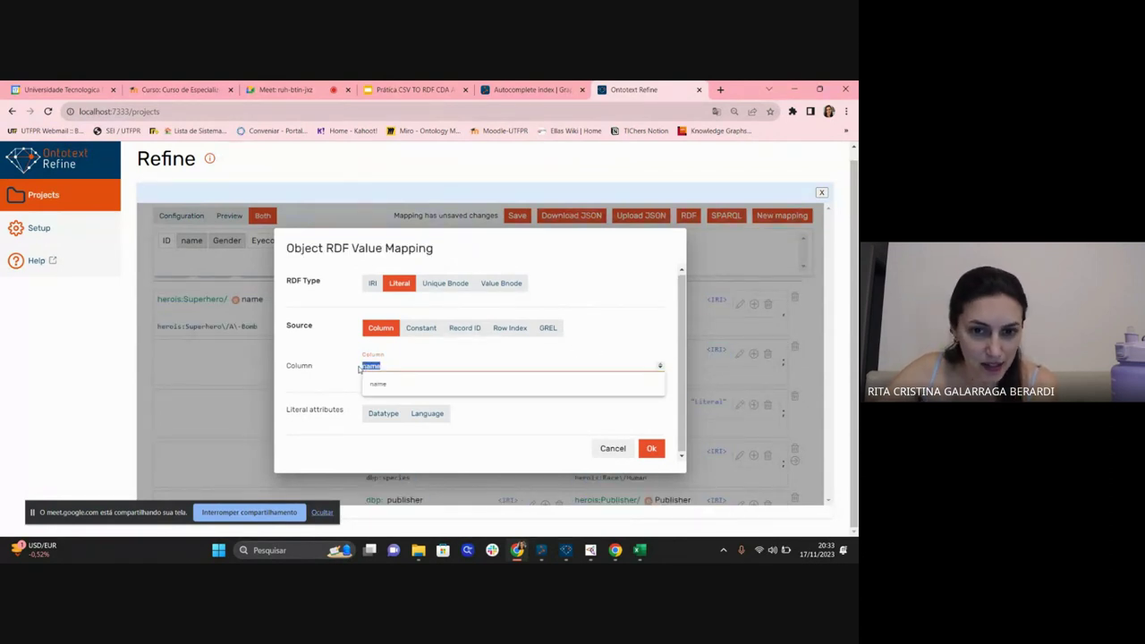
Explore the Column and Constant sources for the name literal's language and the Datatype attribute, and cancel the edit.
click(426, 414)
scroll(557, 350, down, 1)
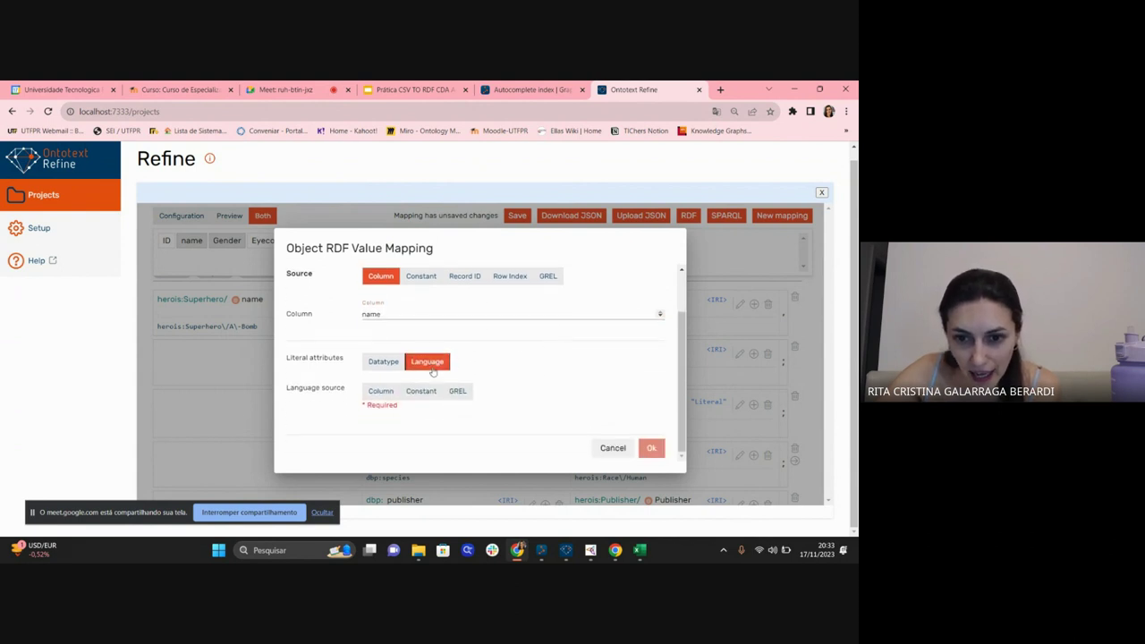
click(380, 390)
click(416, 391)
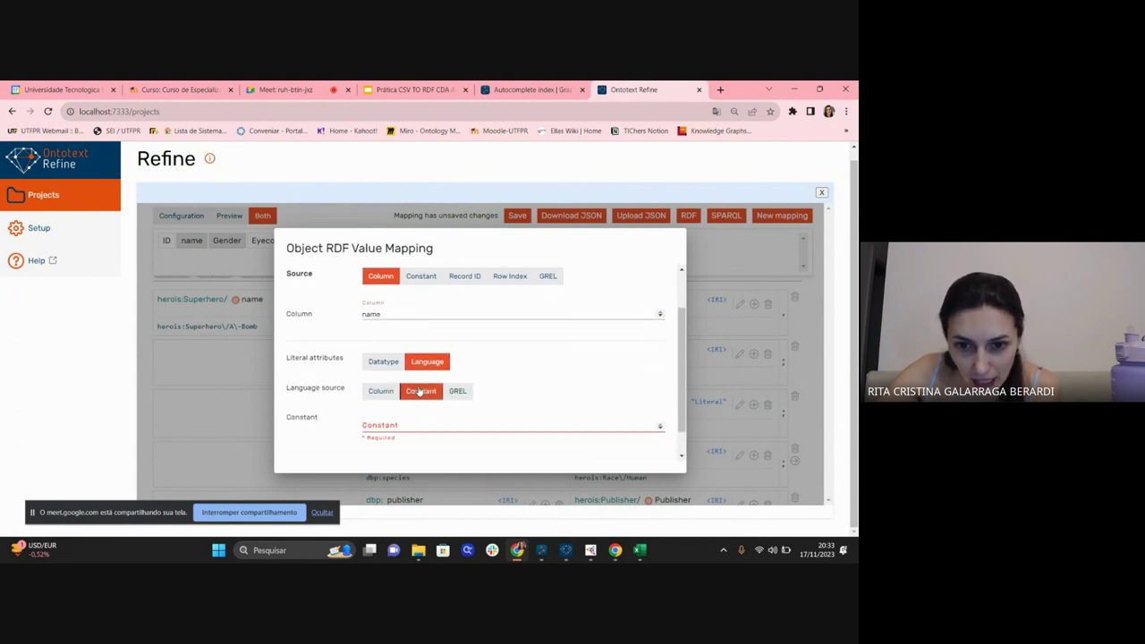
click(479, 422)
scroll(612, 416, down, 1)
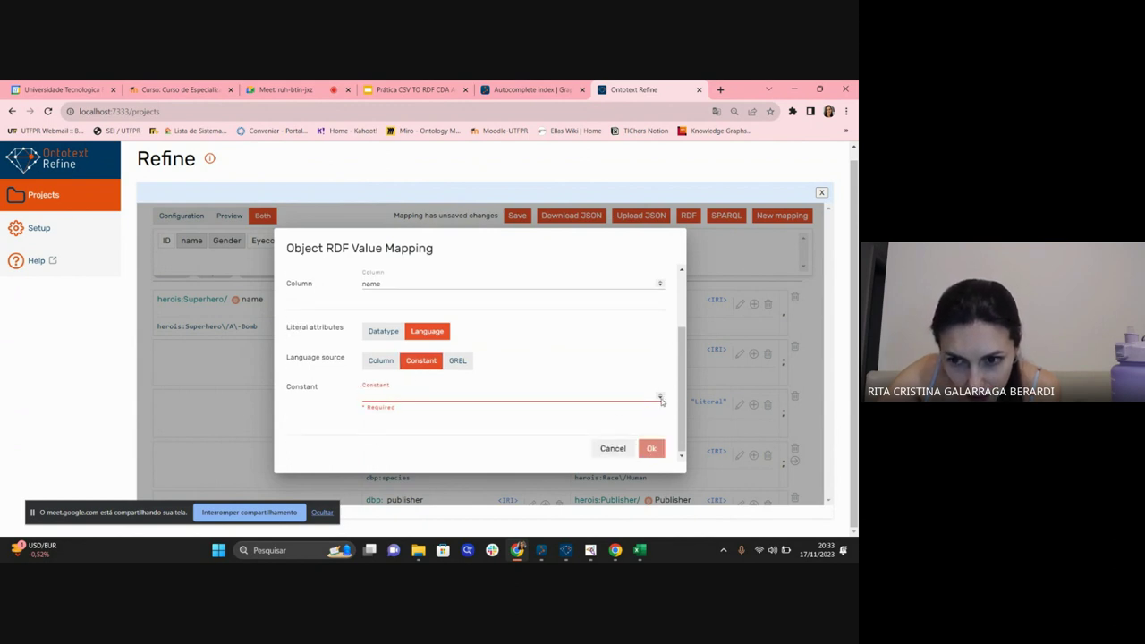
click(390, 369)
click(409, 397)
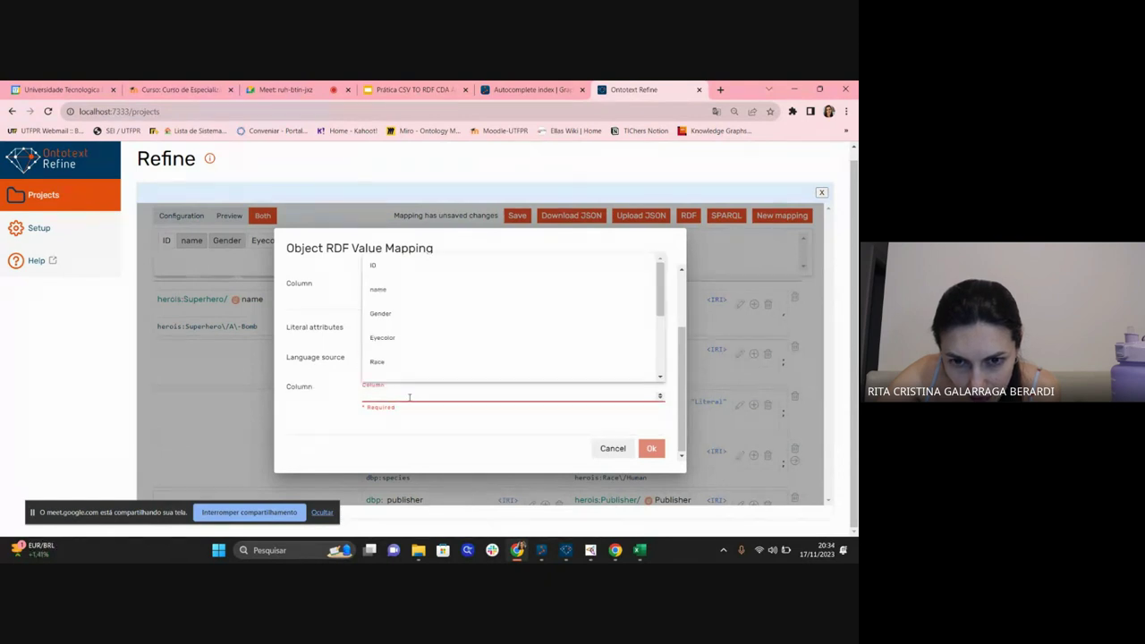
click(404, 422)
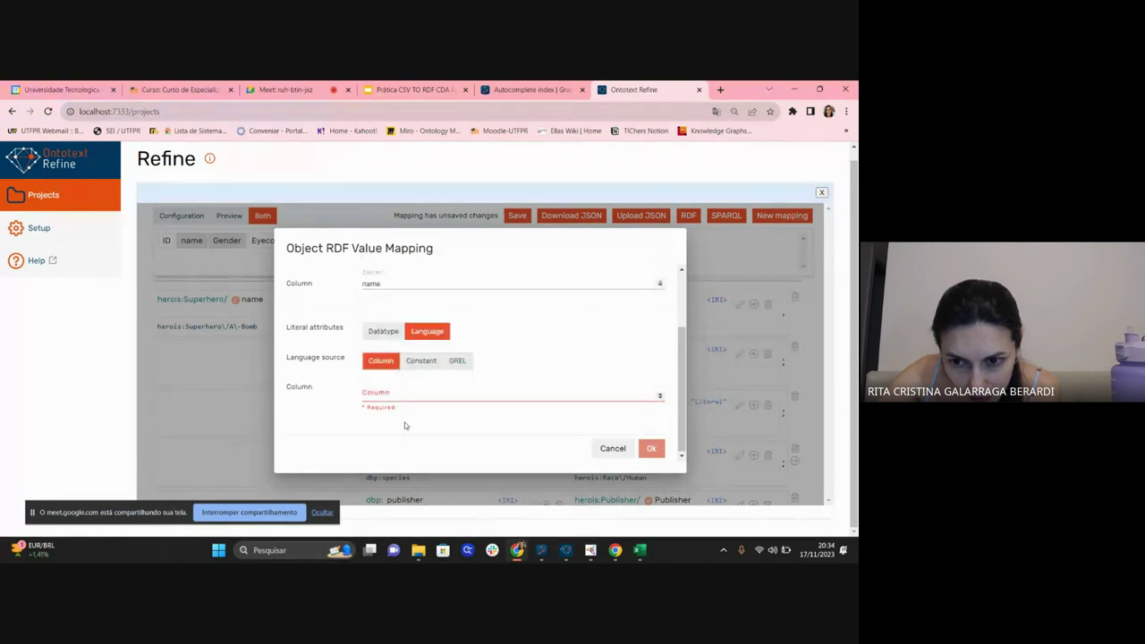
click(380, 332)
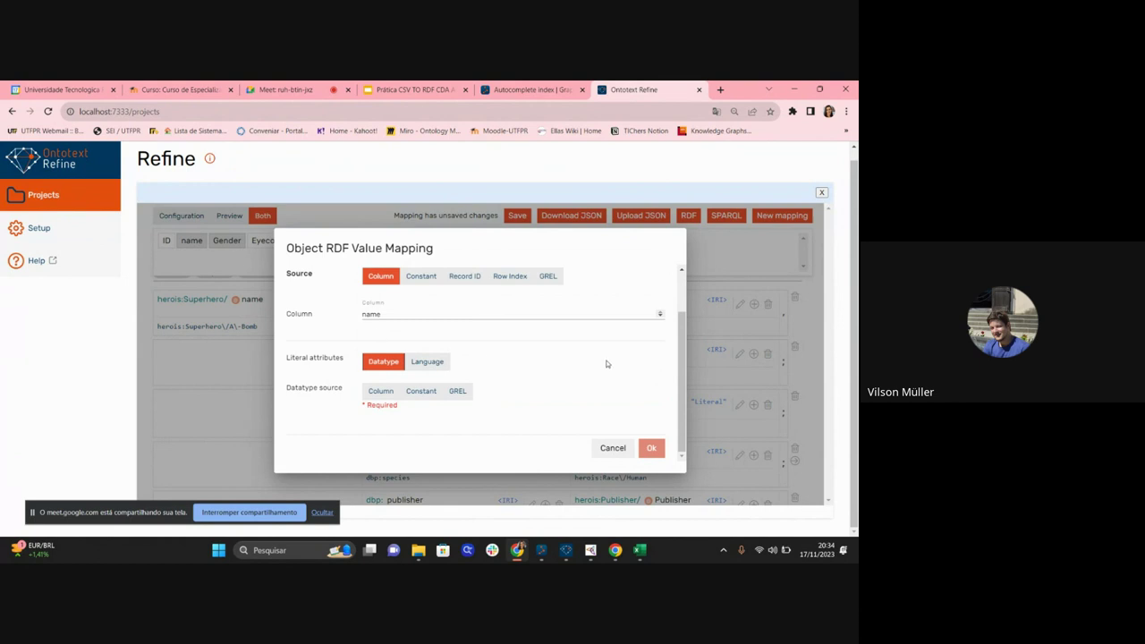
click(611, 447)
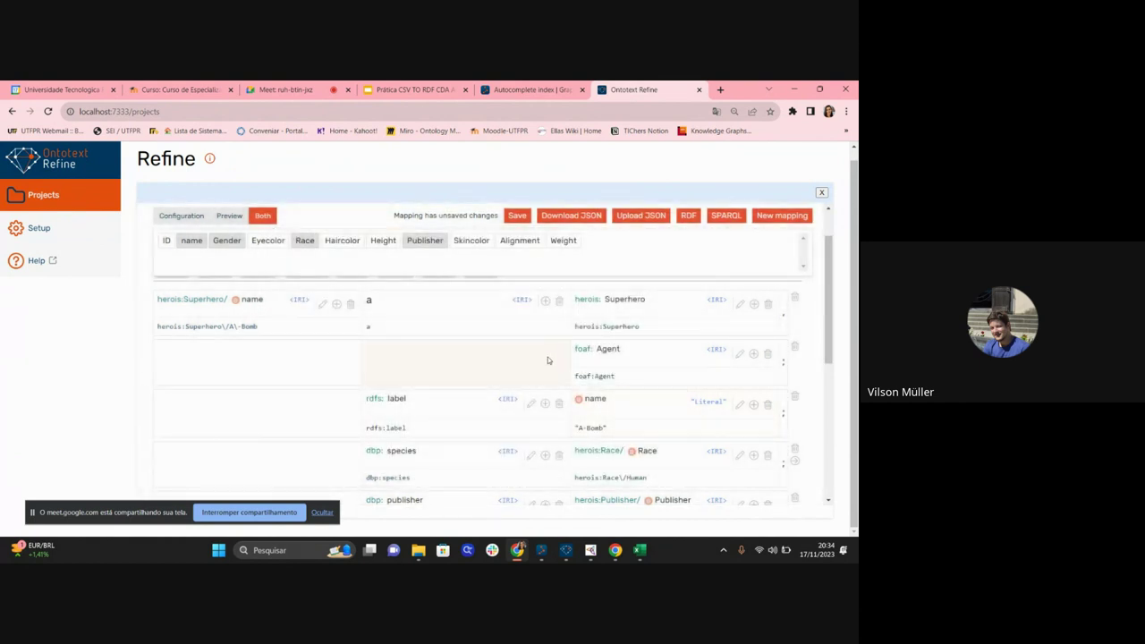
Reopen the Superhero's name literal and give it a Datatype attribute with a Constant source.
scroll(547, 357, down, 2)
scroll(548, 357, up, 2)
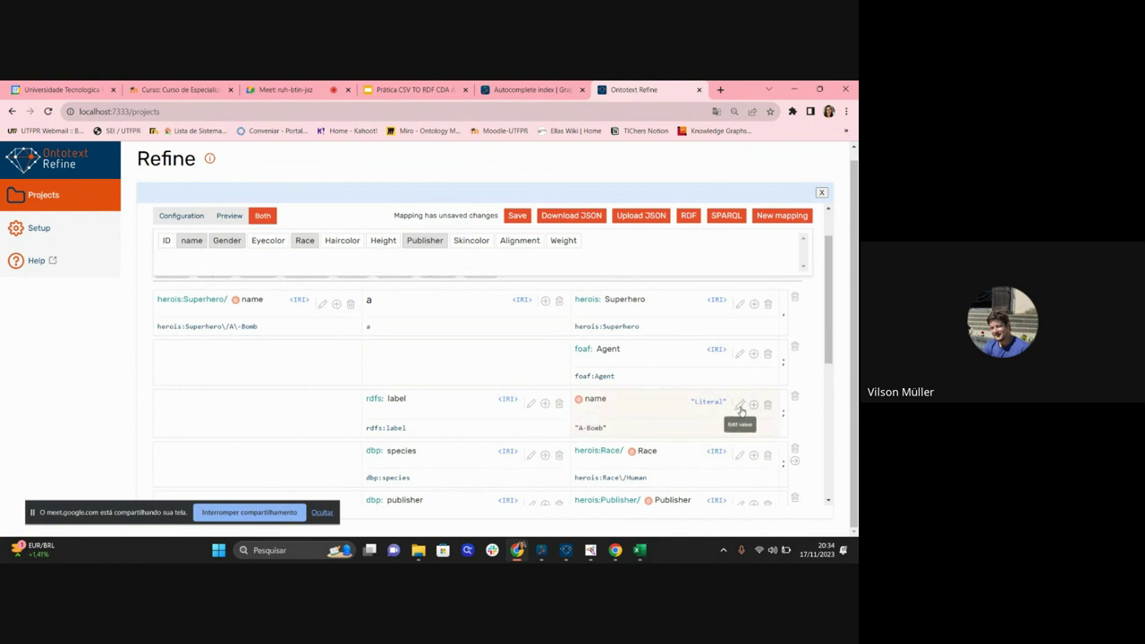
scroll(780, 356, down, 1)
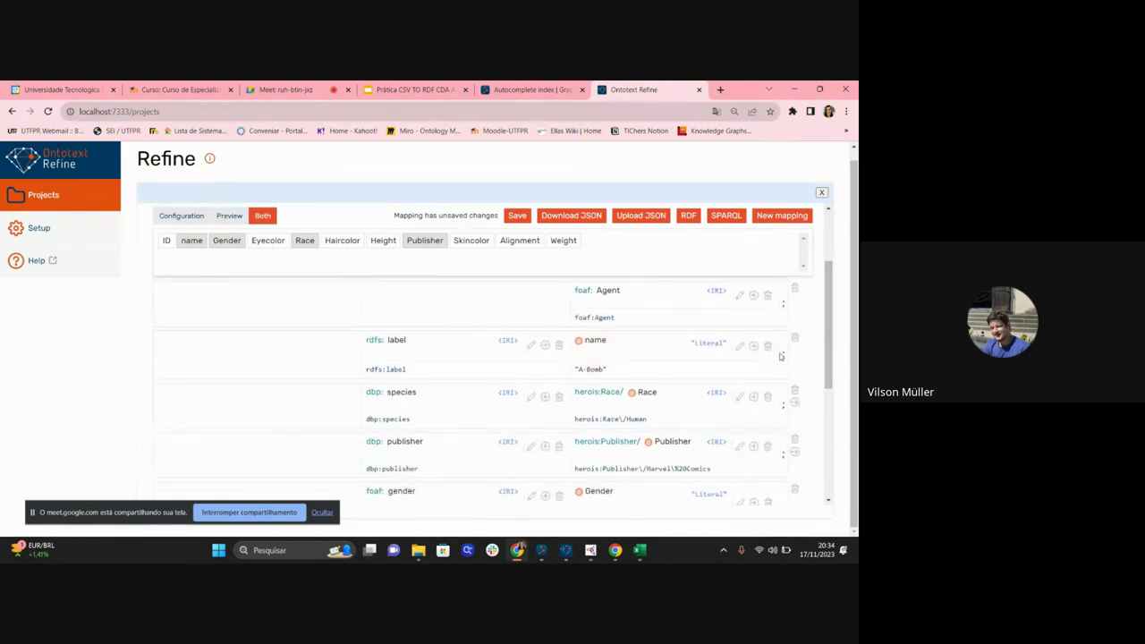
scroll(750, 357, down, 2)
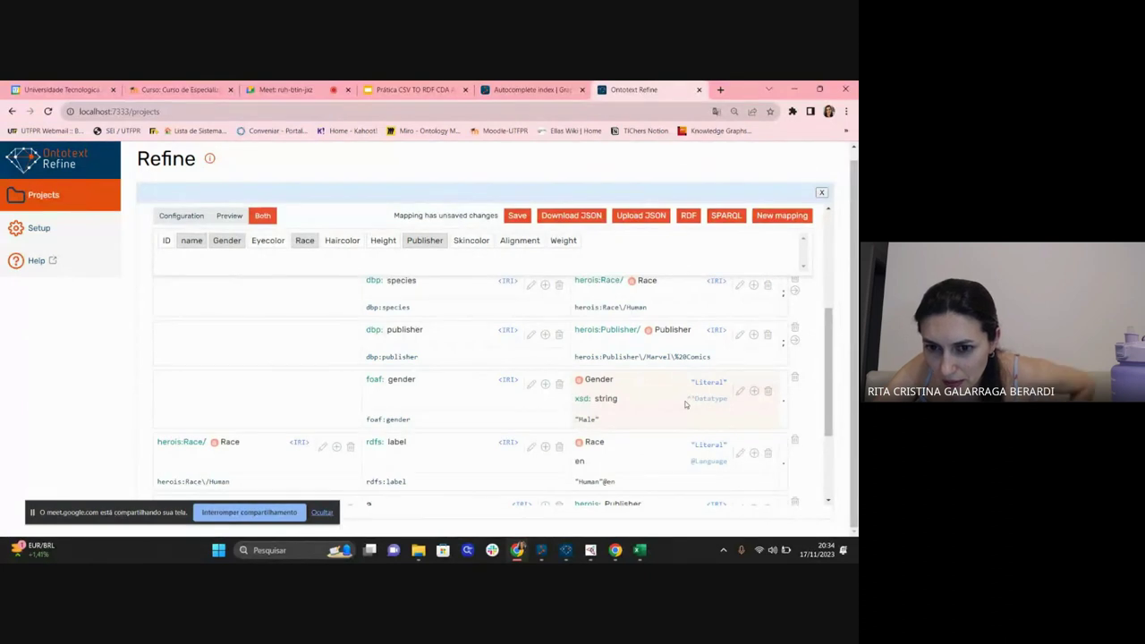
scroll(685, 405, up, 2)
scroll(685, 405, up, 1)
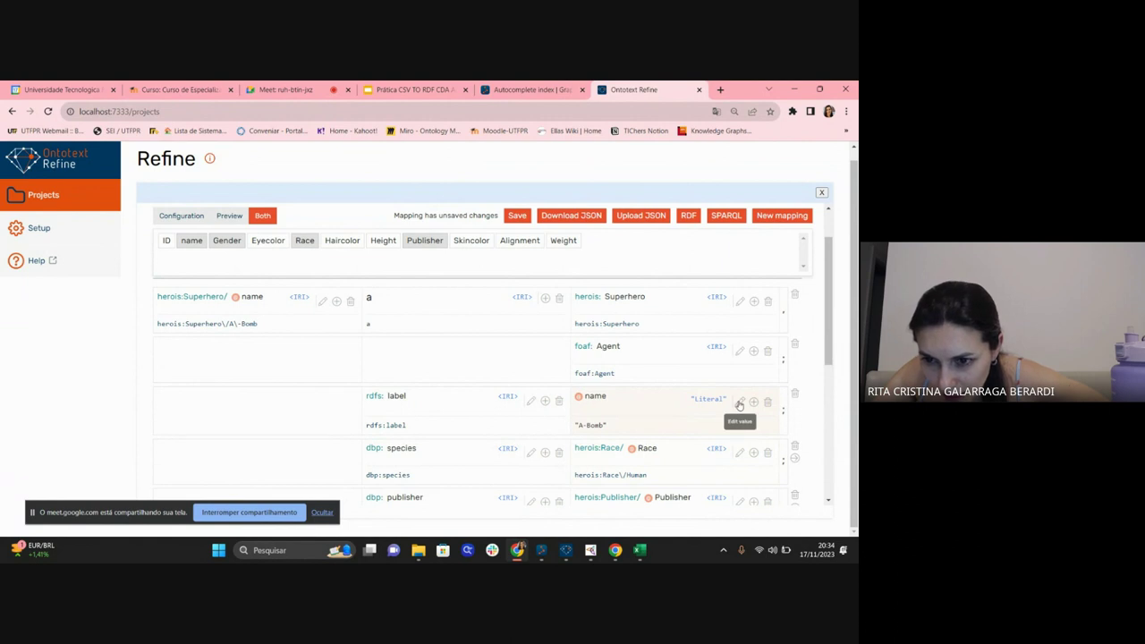
click(738, 403)
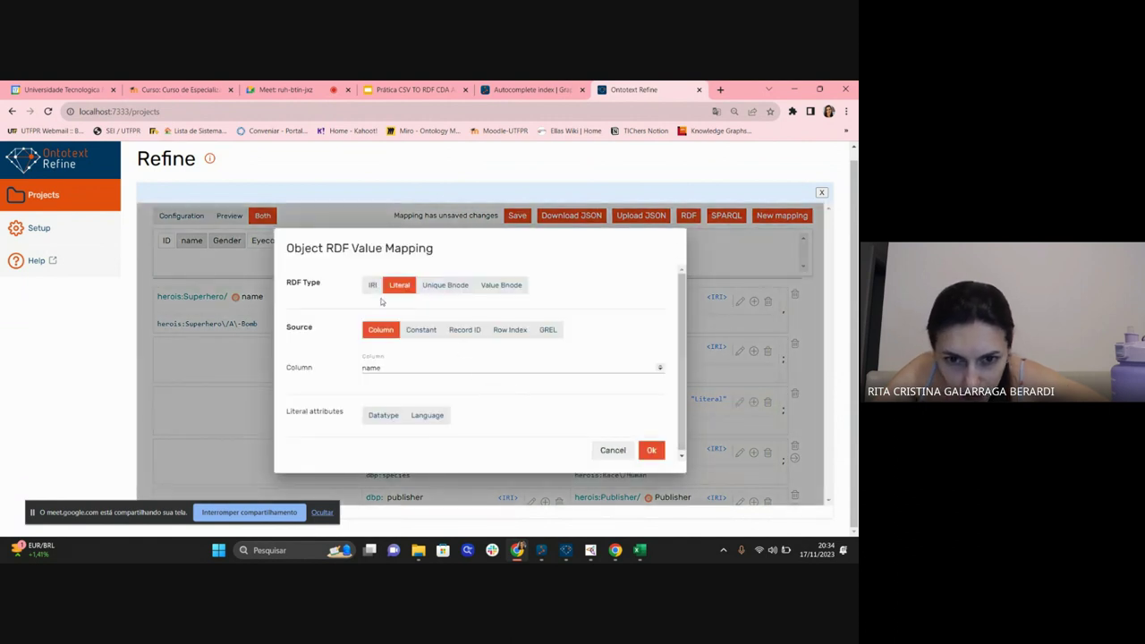
click(383, 415)
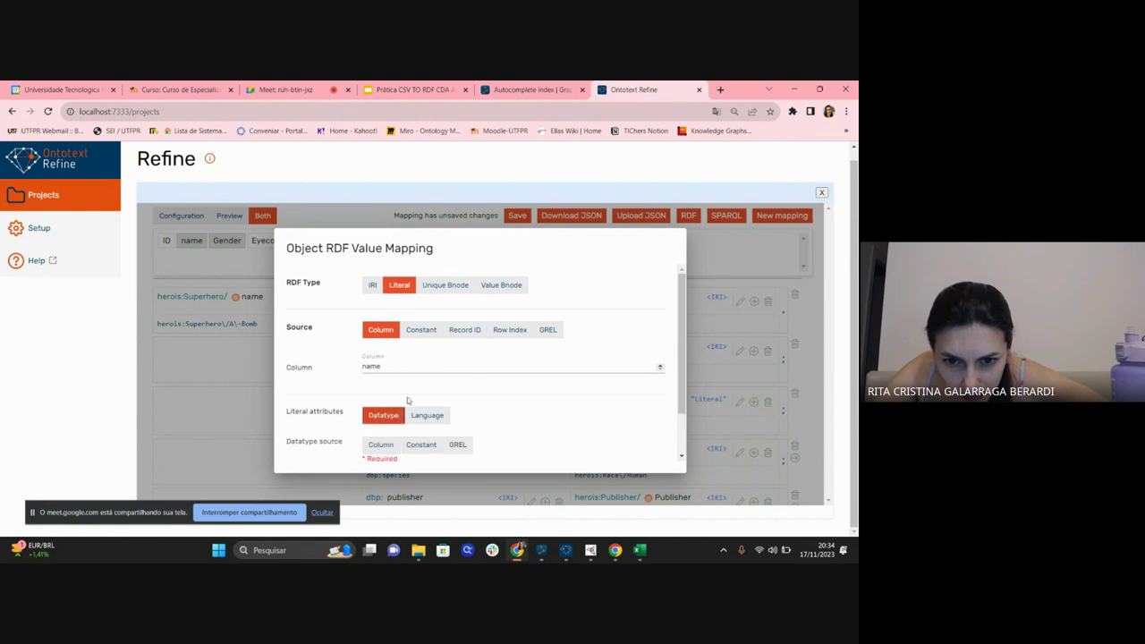
scroll(452, 342, down, 1)
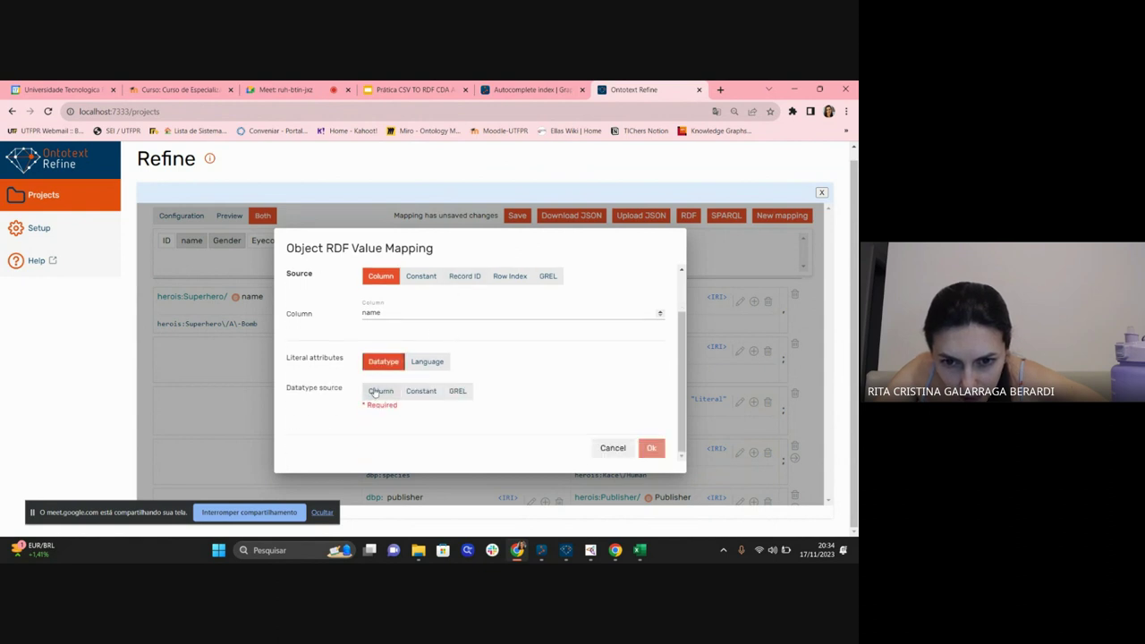
click(420, 391)
Set the name literal's datatype to the xsd prefix with the constant string, and accept the mapping.
click(452, 426)
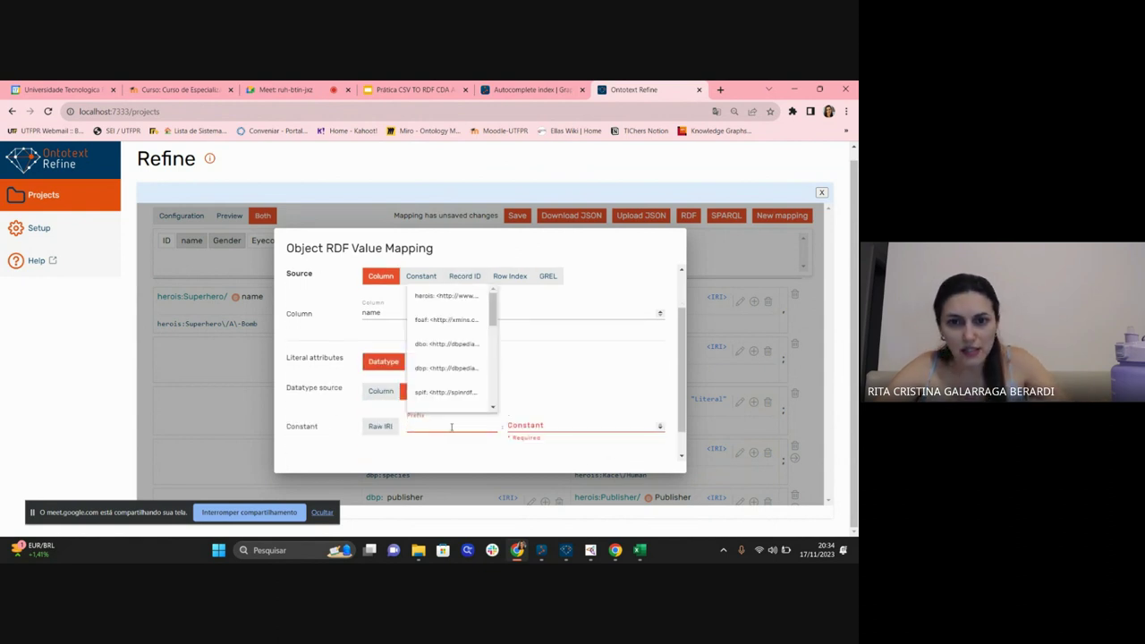
text(xsd)
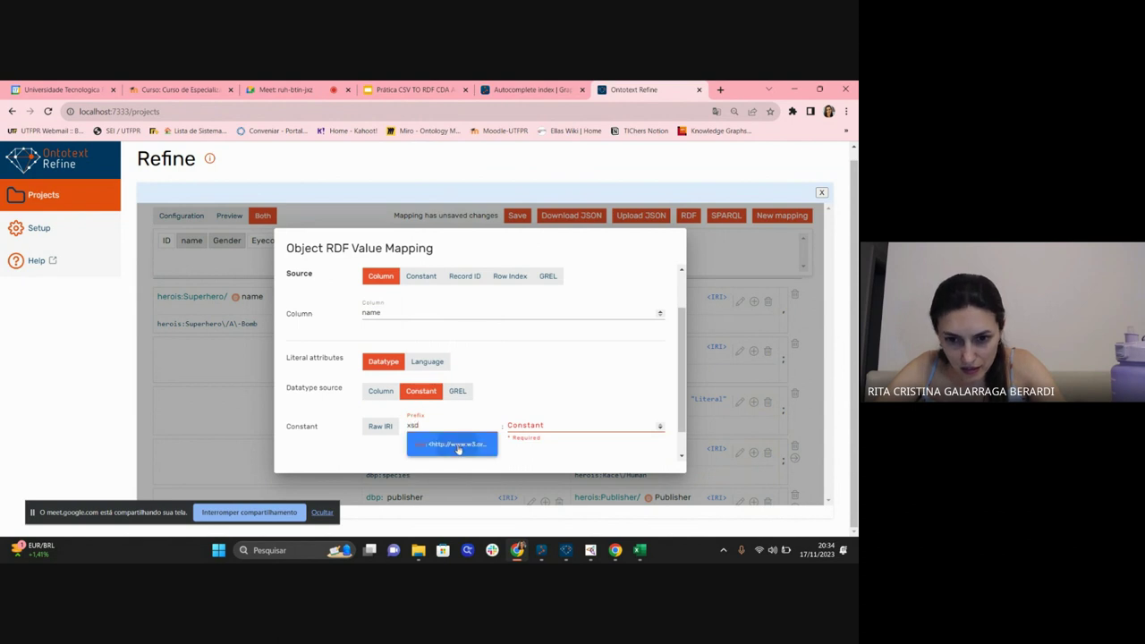
click(456, 445)
click(523, 426)
text(string)
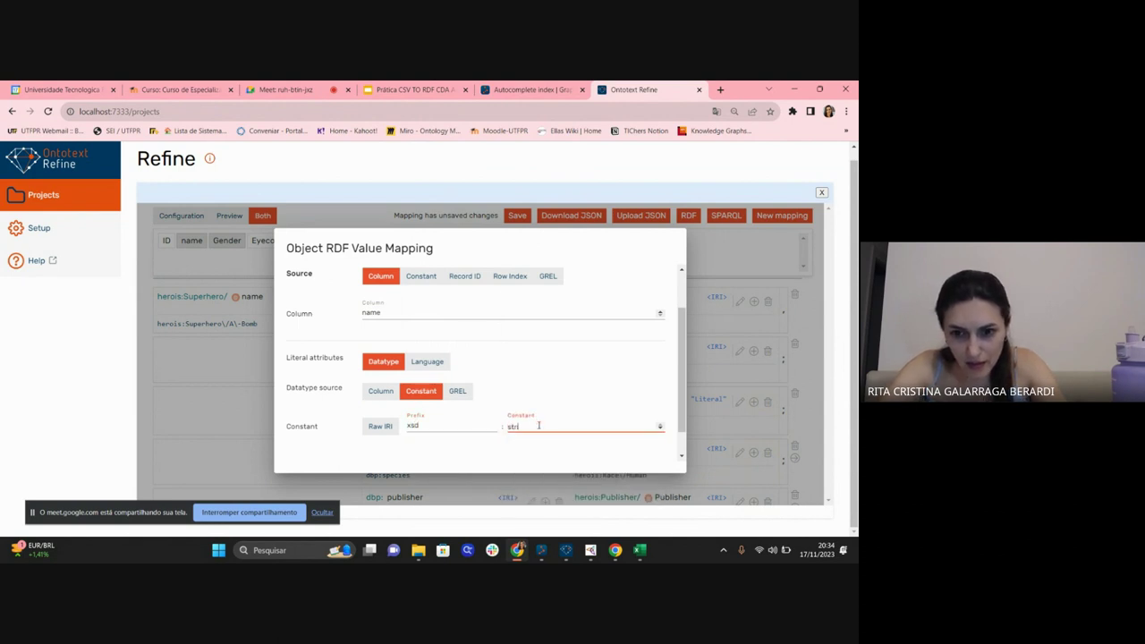
click(537, 439)
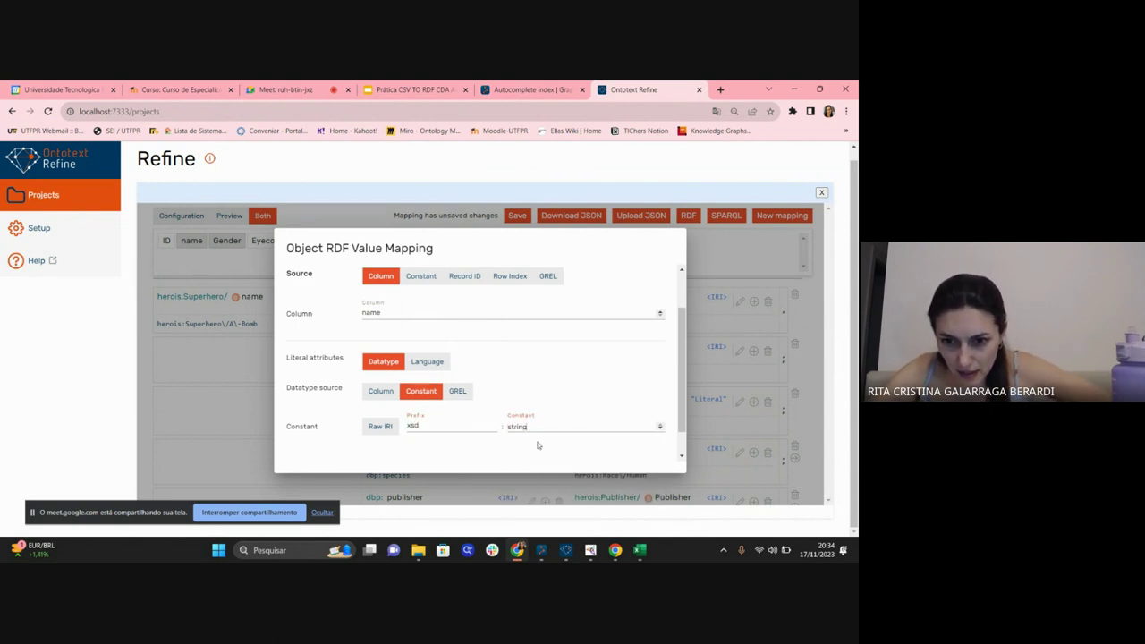
scroll(538, 420, down, 1)
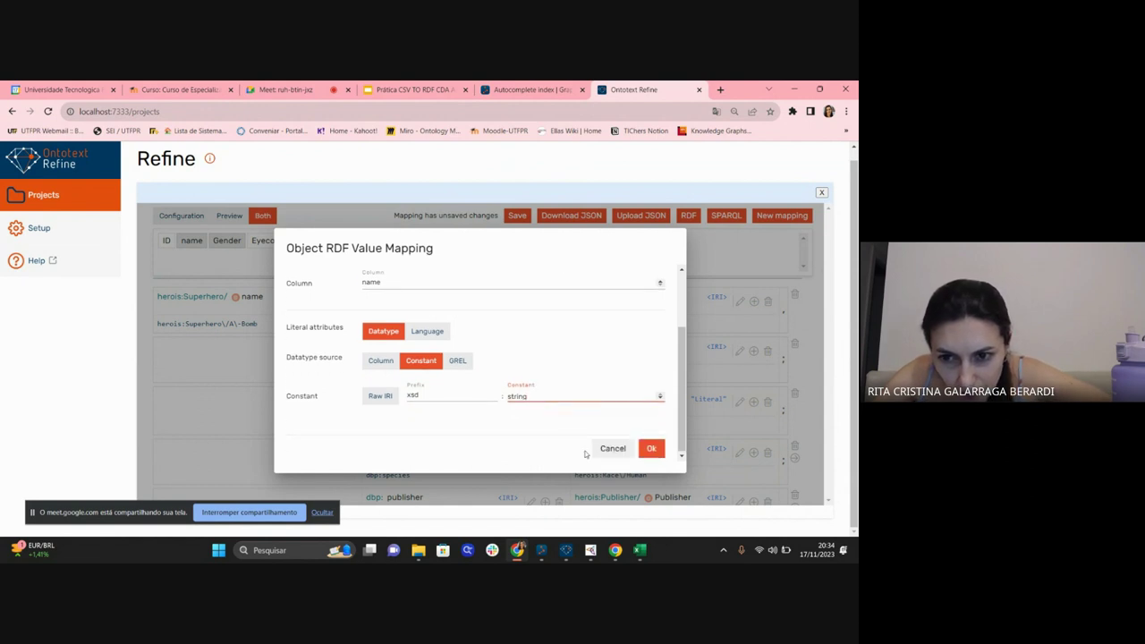
click(651, 448)
Switch the Superhero's name literal to a Language attribute with the constant pt, and accept the mapping.
scroll(641, 380, down, 3)
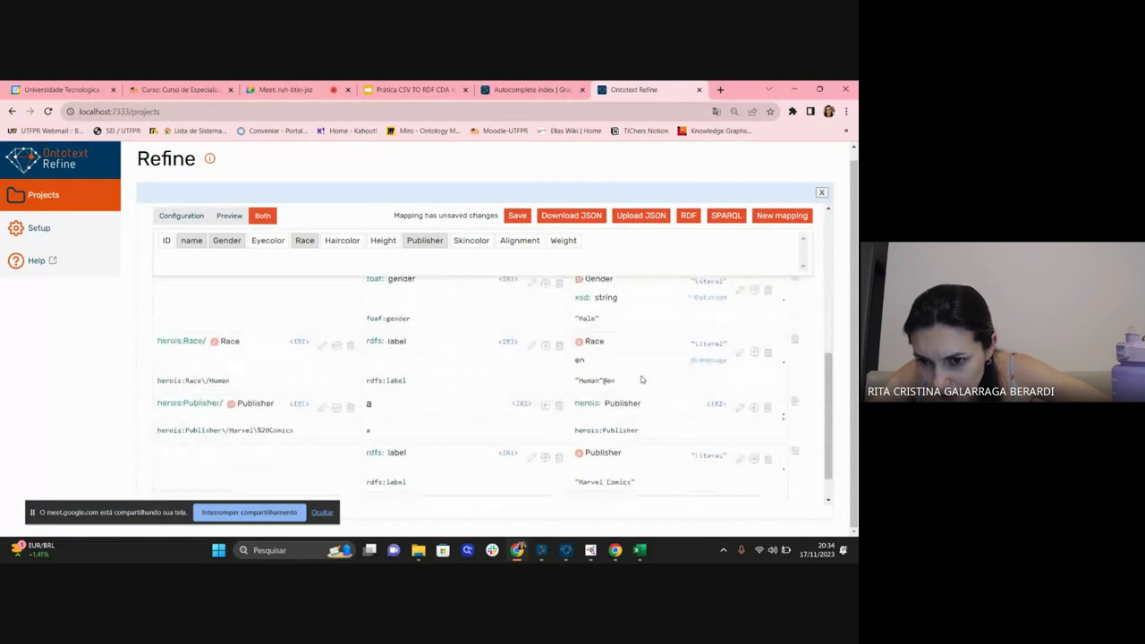
scroll(641, 378, down, 2)
scroll(640, 378, up, 10)
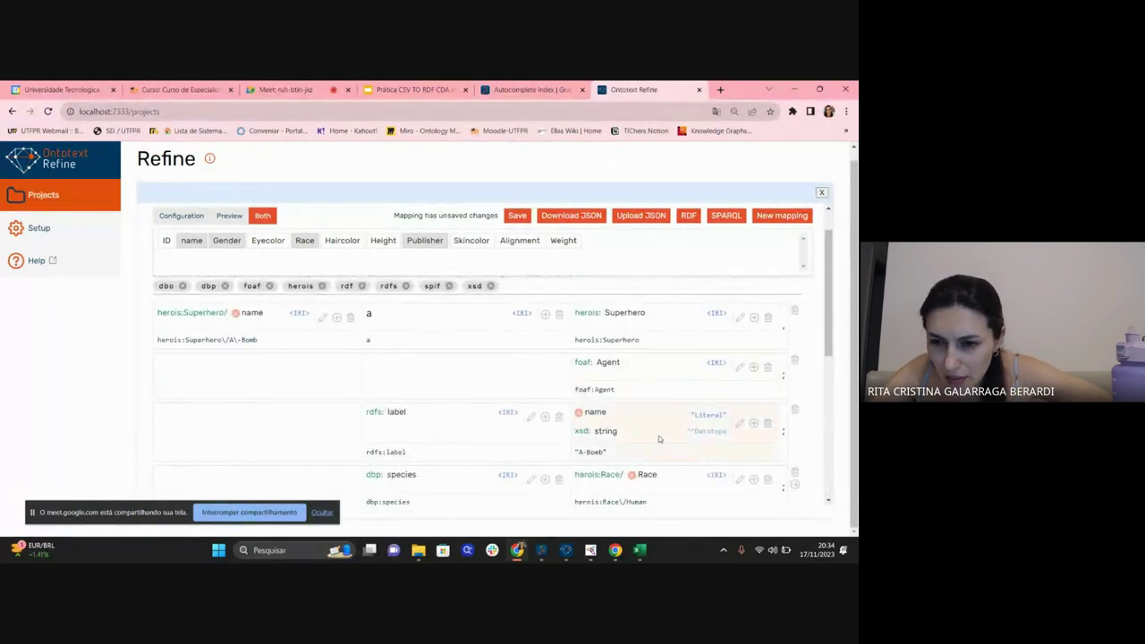
click(739, 422)
scroll(452, 388, down, 3)
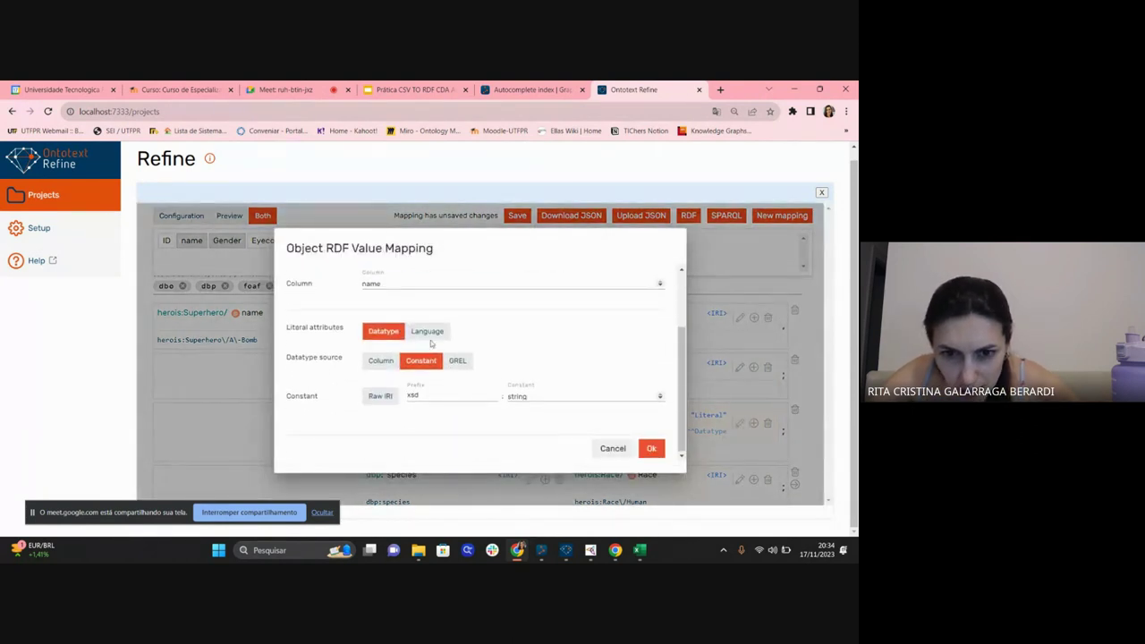
click(426, 336)
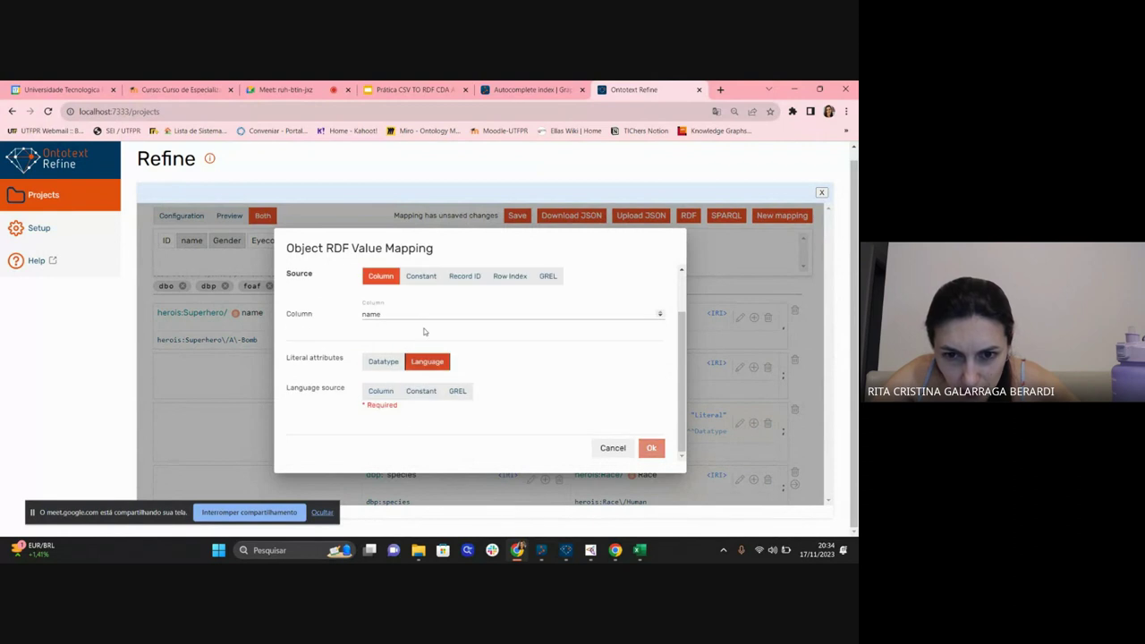
click(380, 391)
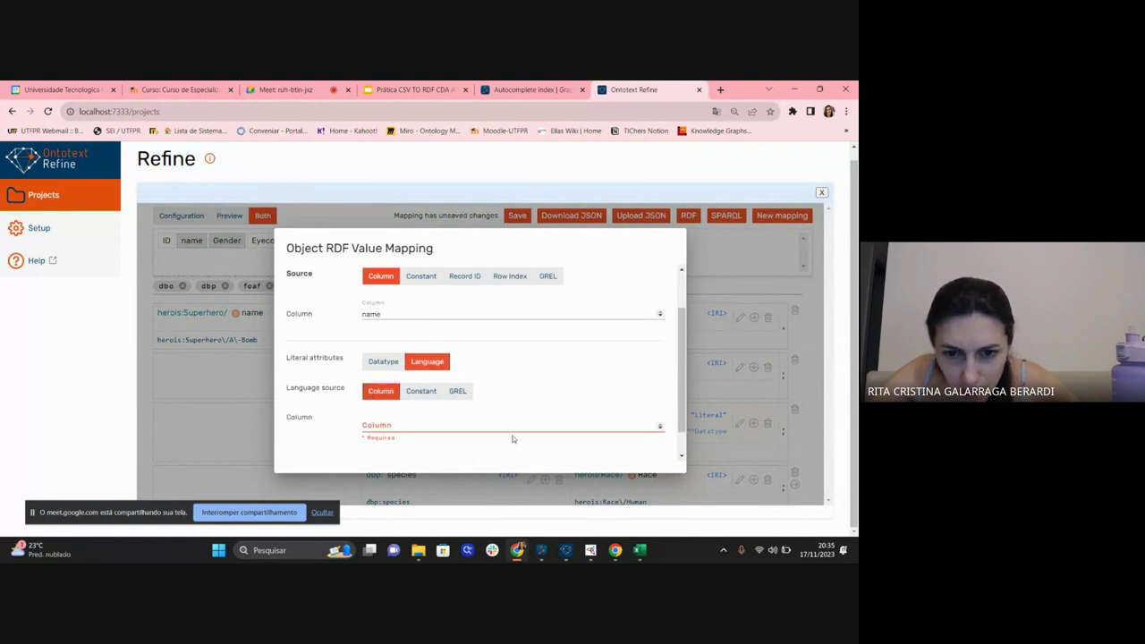
click(417, 392)
click(415, 425)
text(pt)
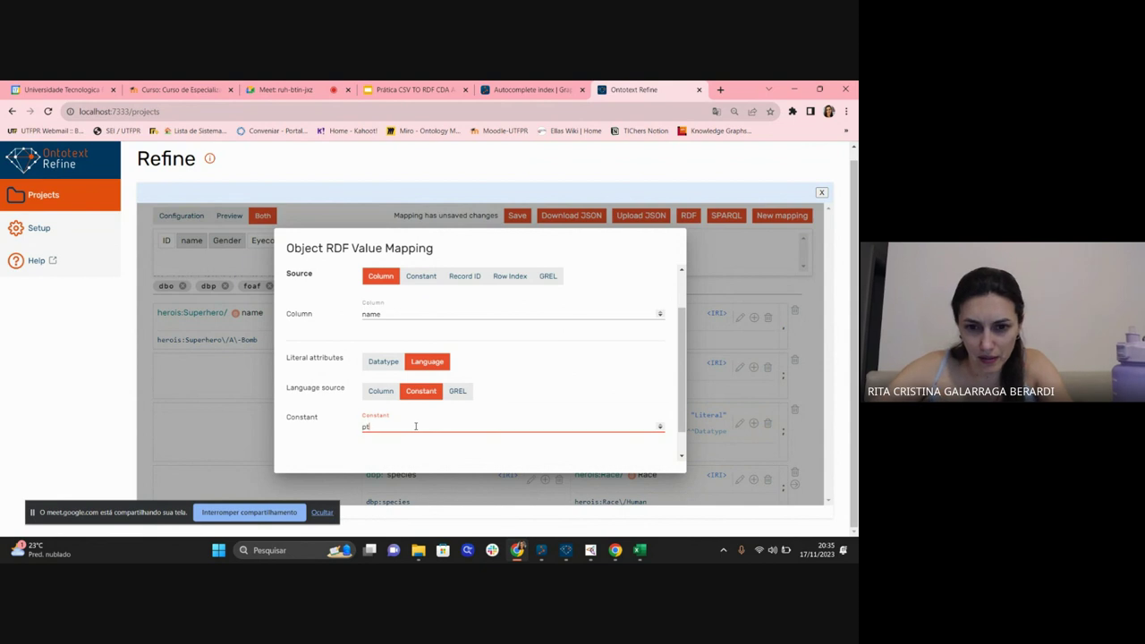
scroll(478, 367, down, 1)
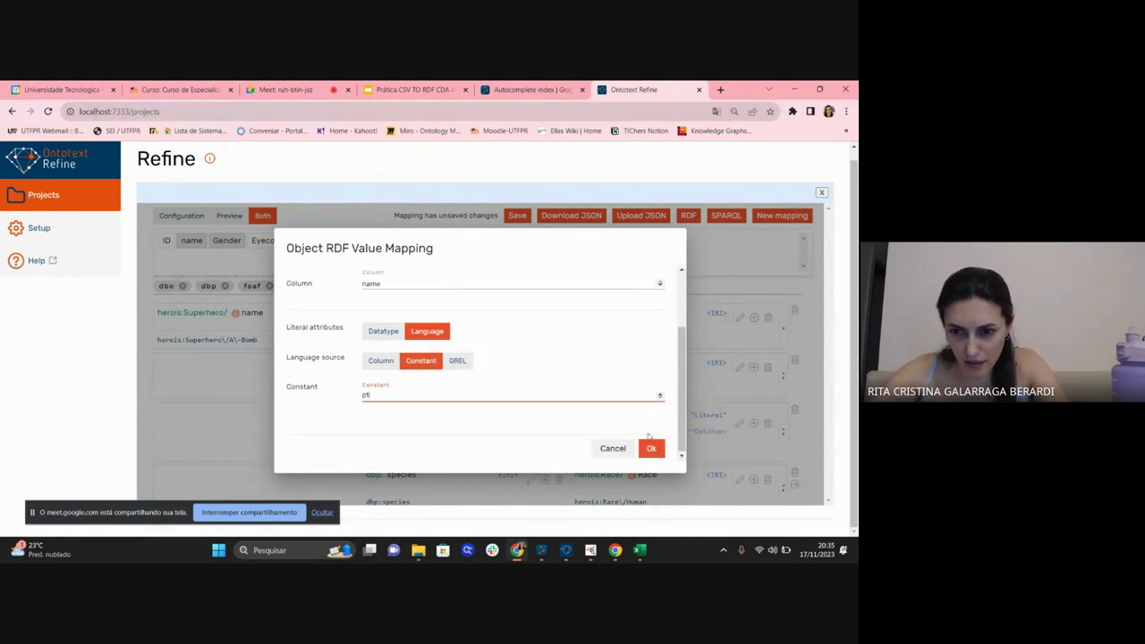
click(650, 449)
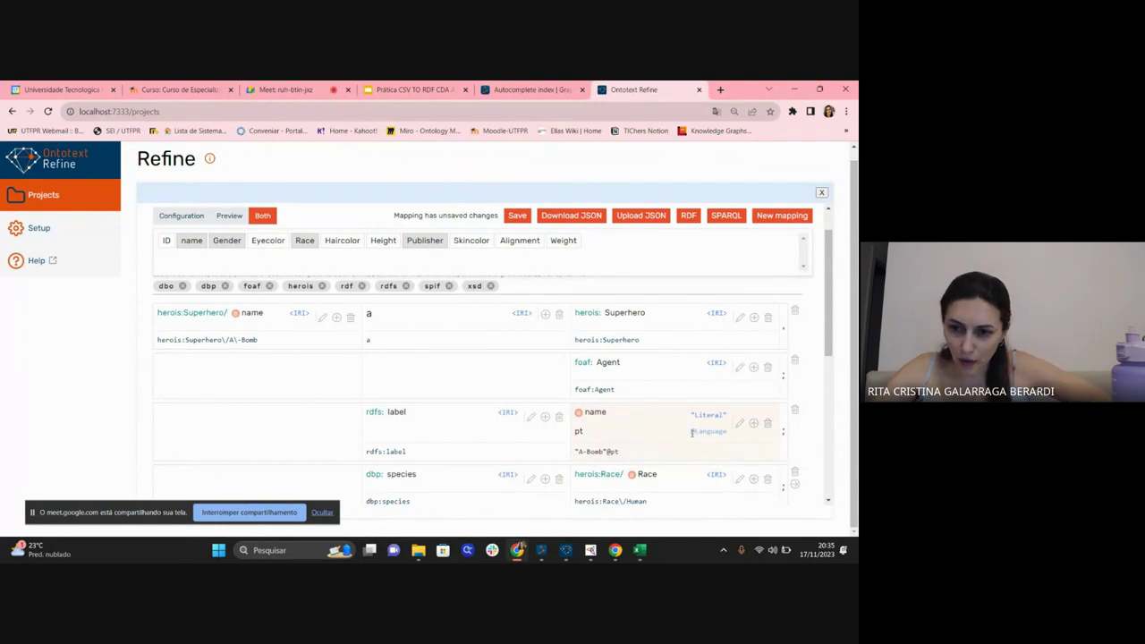
Examine the Language attribute of the Race label literal, and cancel the edit.
scroll(636, 386, down, 5)
scroll(636, 386, up, 5)
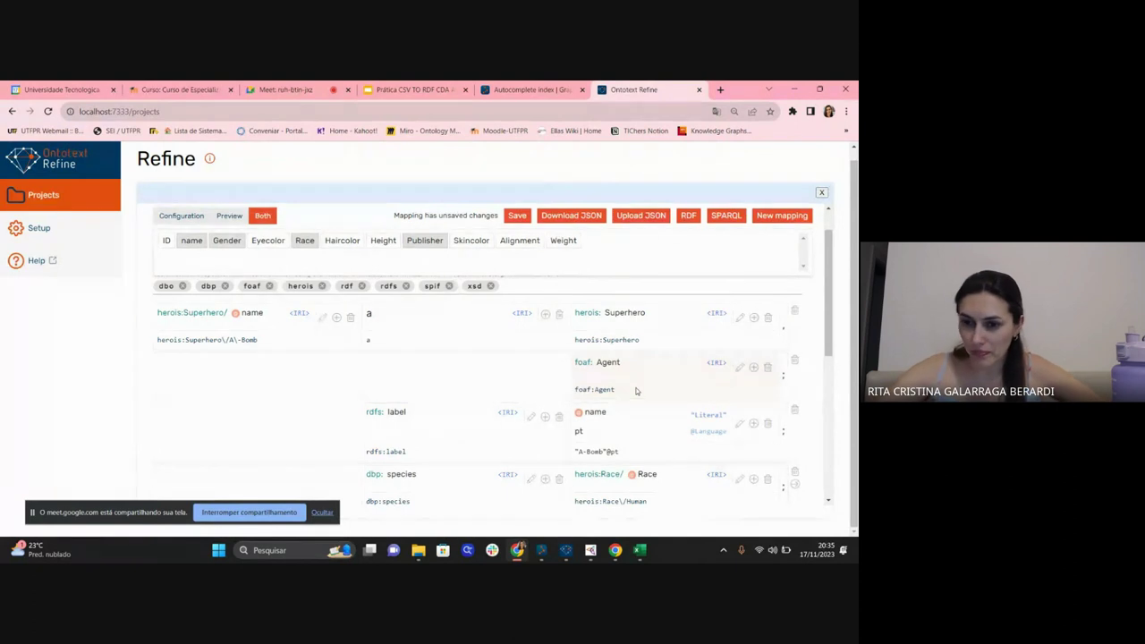
scroll(636, 390, down, 4)
scroll(638, 387, down, 1)
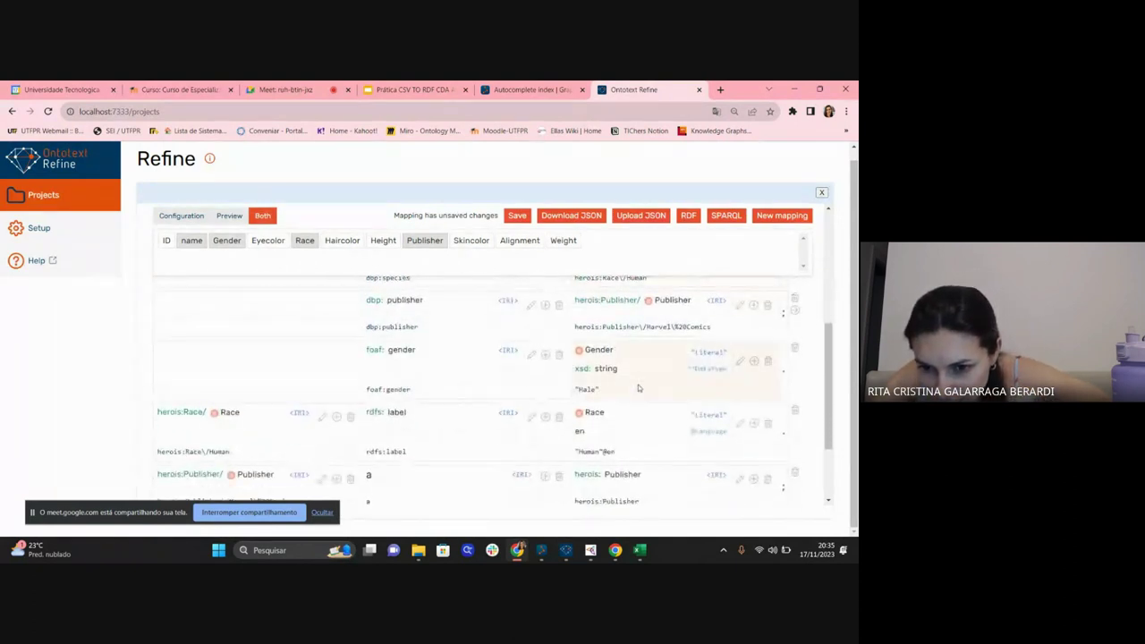
scroll(638, 387, down, 1)
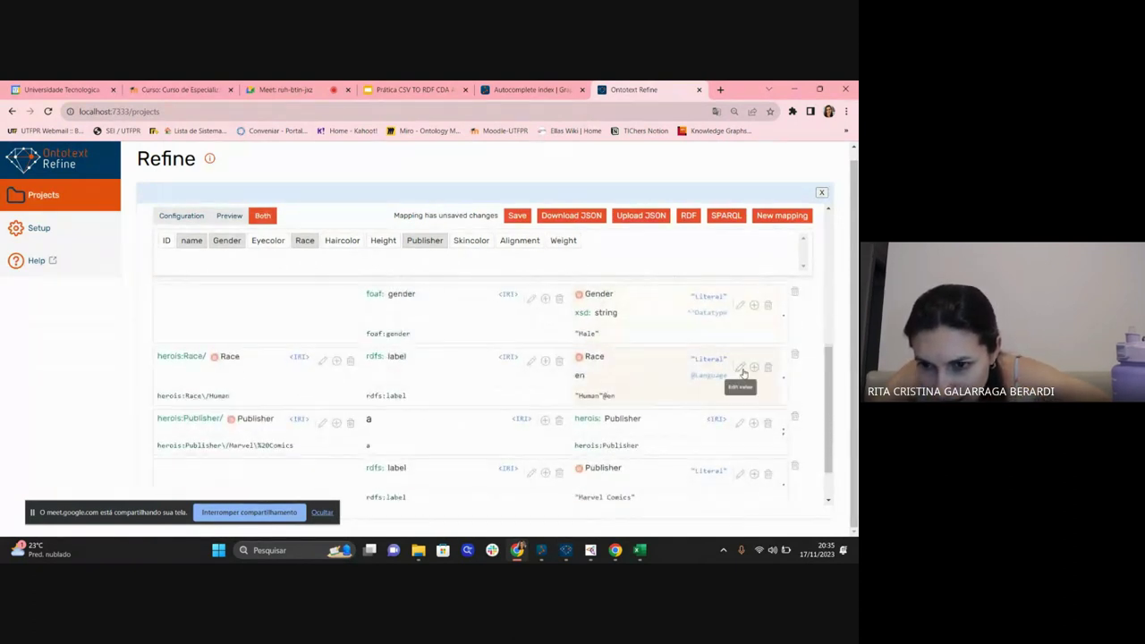
click(741, 368)
scroll(551, 375, down, 1)
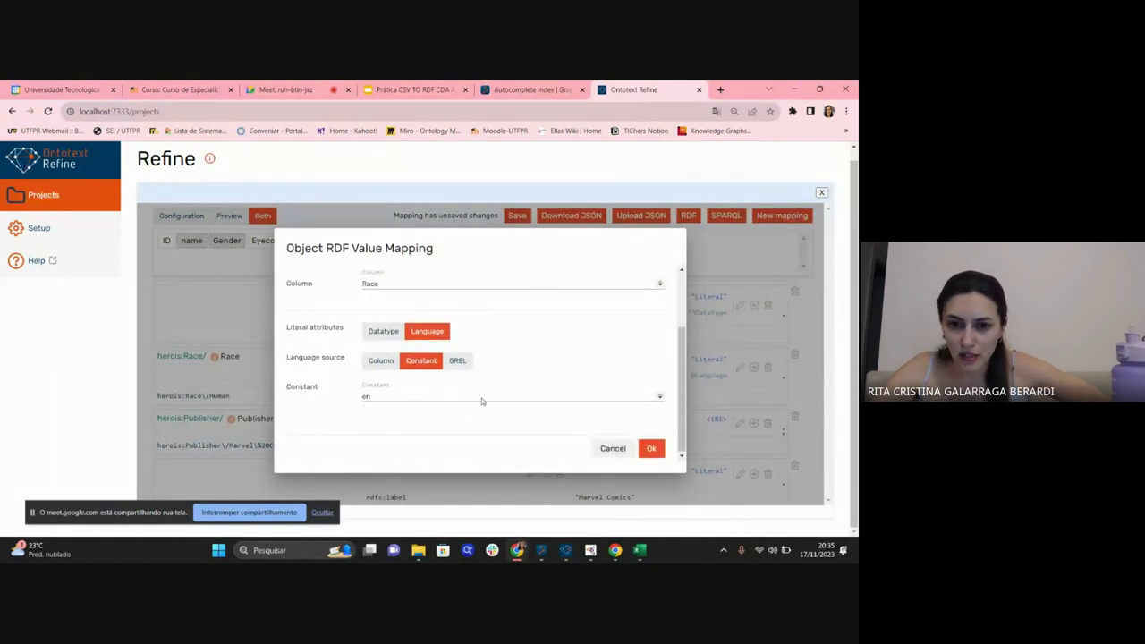
click(380, 397)
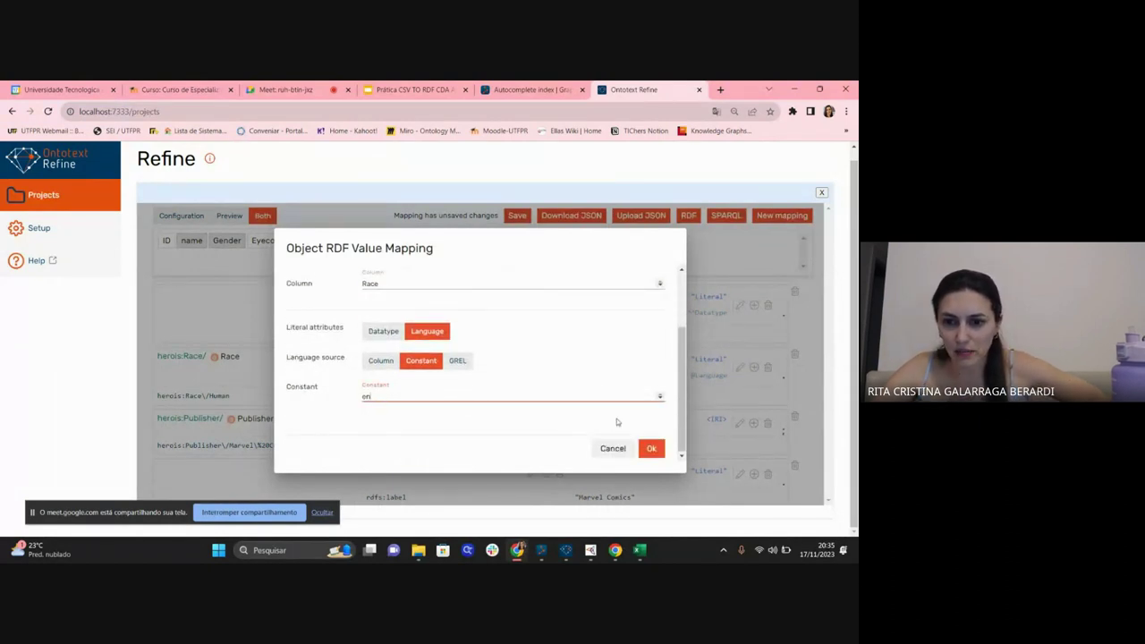
click(612, 448)
scroll(653, 368, up, 2)
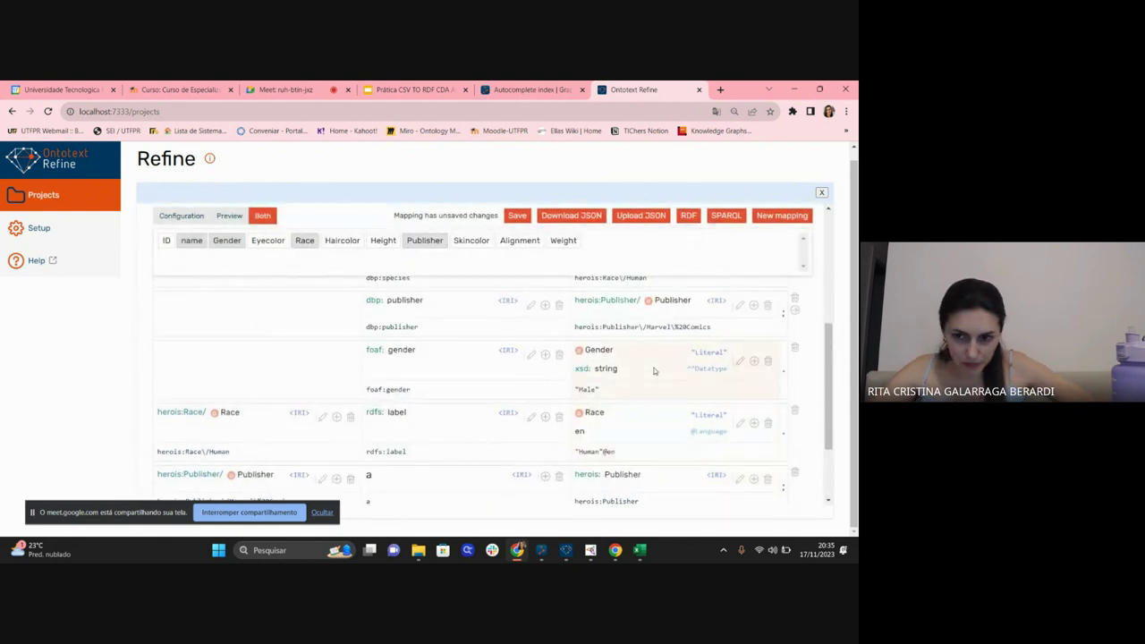
Inspect the column source and Datatype attribute of the foaf:gender literal, and dismiss the dialog.
click(741, 363)
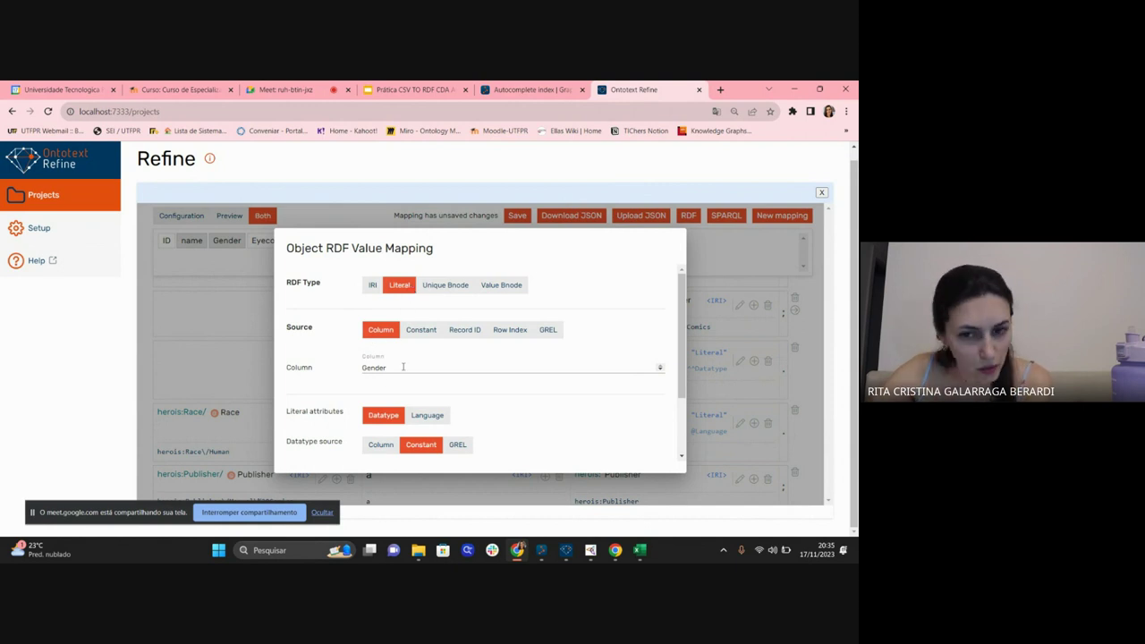
scroll(680, 295, up, 1)
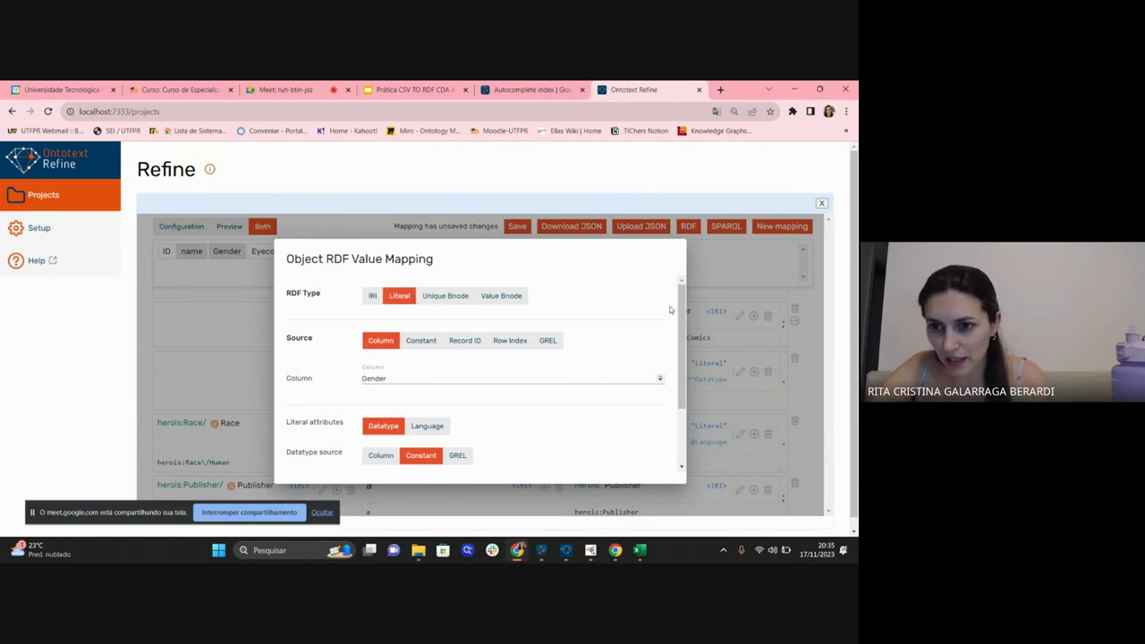
click(723, 263)
Reopen the Superhero's name literal and switch its attribute back to Datatype with a Constant source.
scroll(724, 384, up, 5)
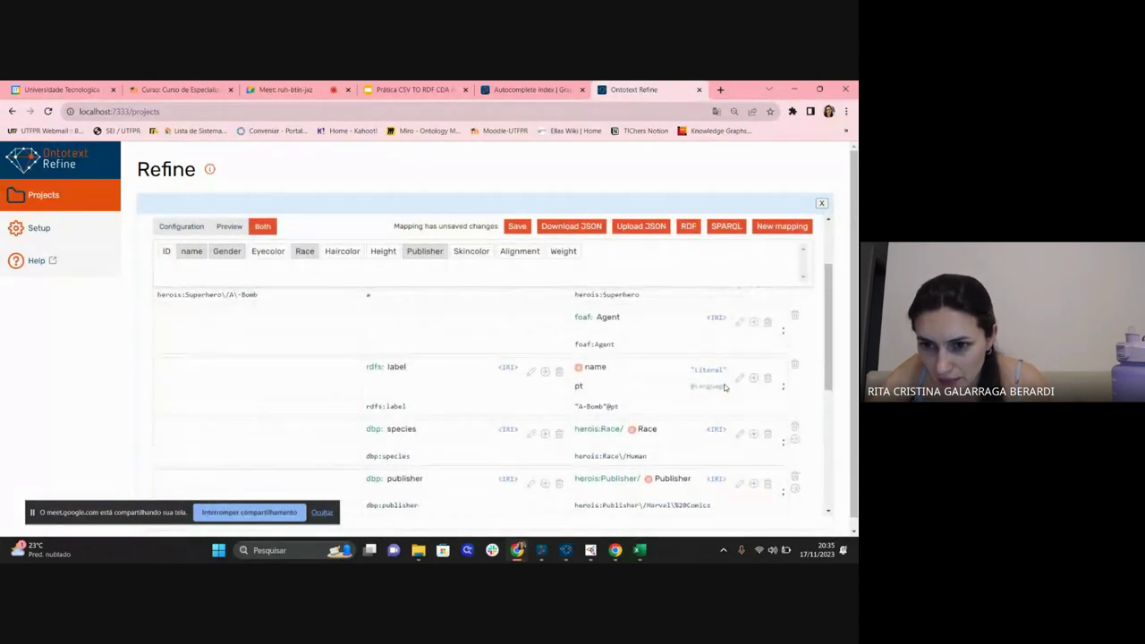
click(739, 377)
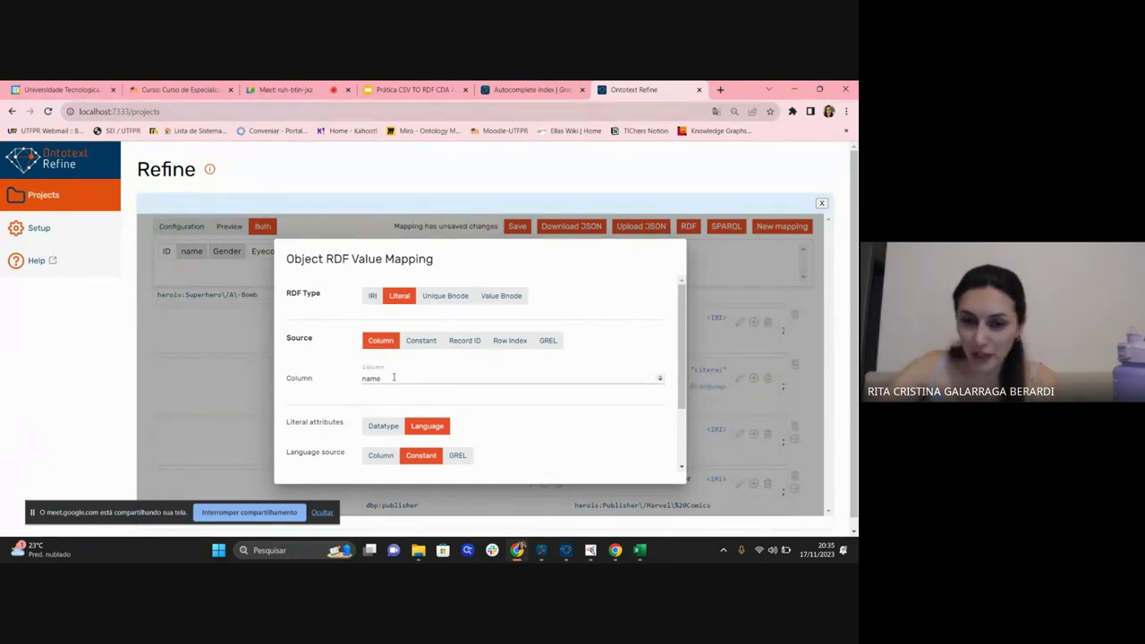
scroll(588, 396, down, 2)
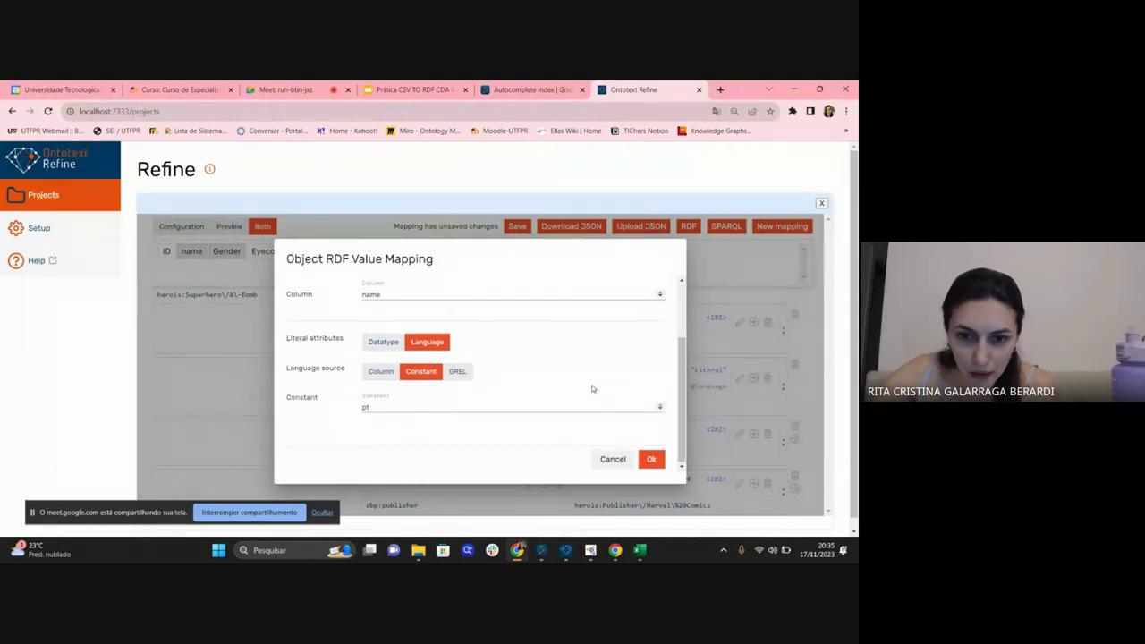
click(382, 342)
scroll(560, 397, down, 1)
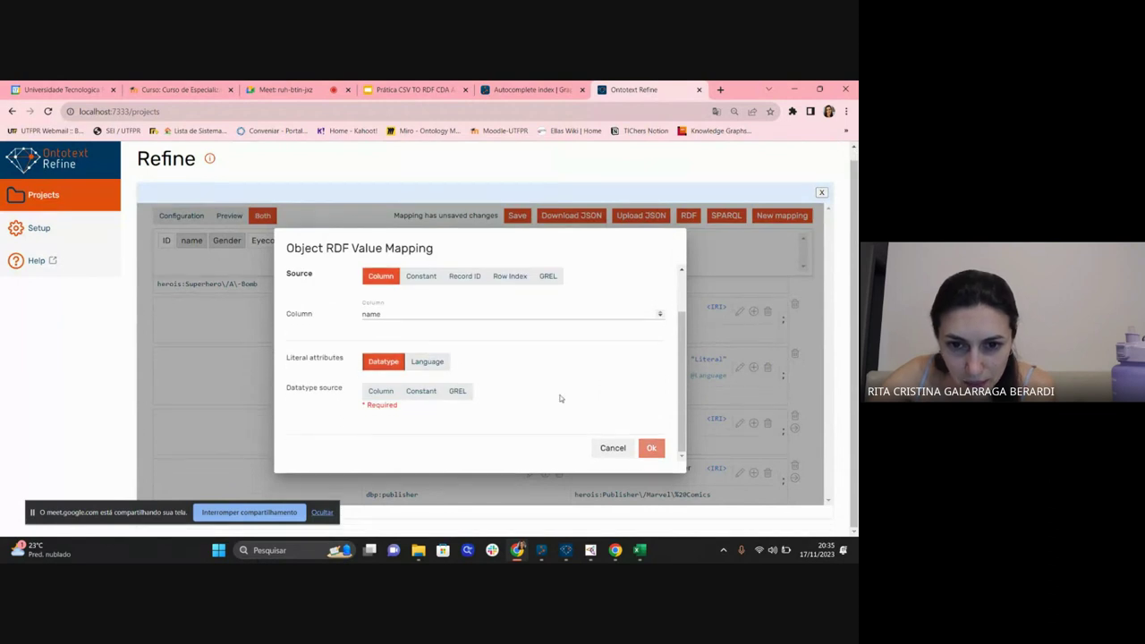
click(382, 394)
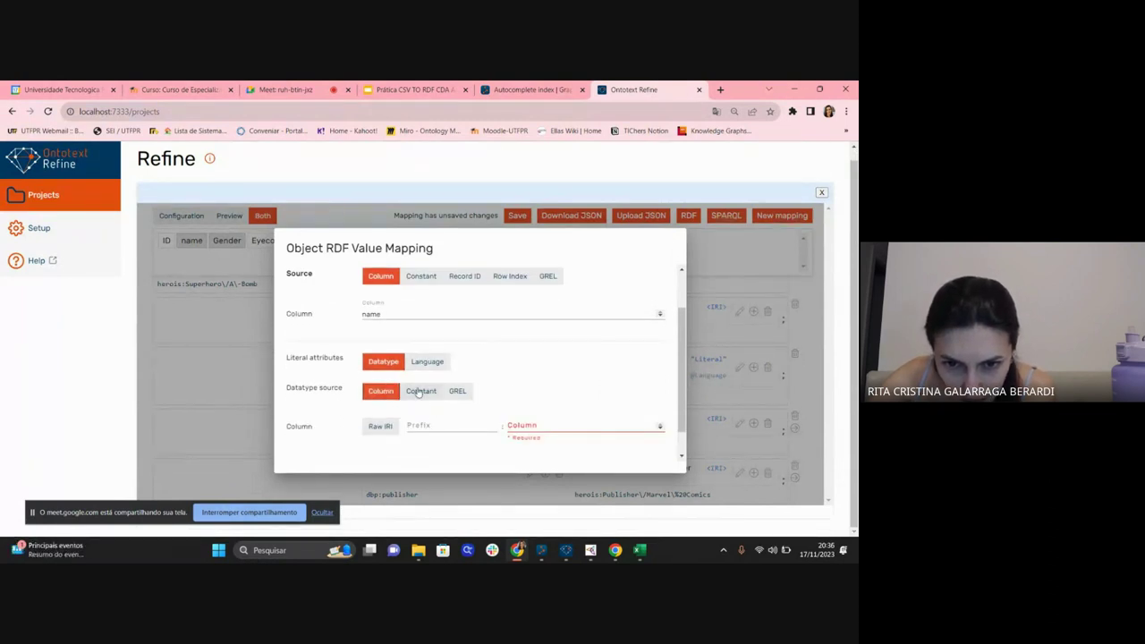
click(420, 391)
Give the name literal's datatype the xsd prefix and the constant string, and accept the mapping.
click(432, 425)
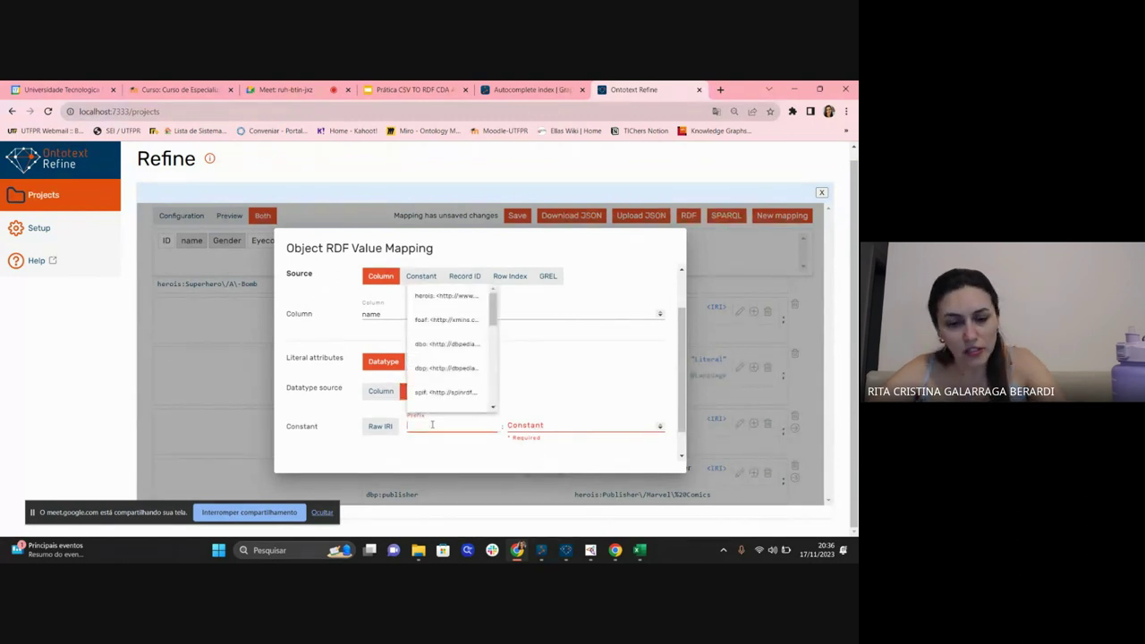
text(xsd)
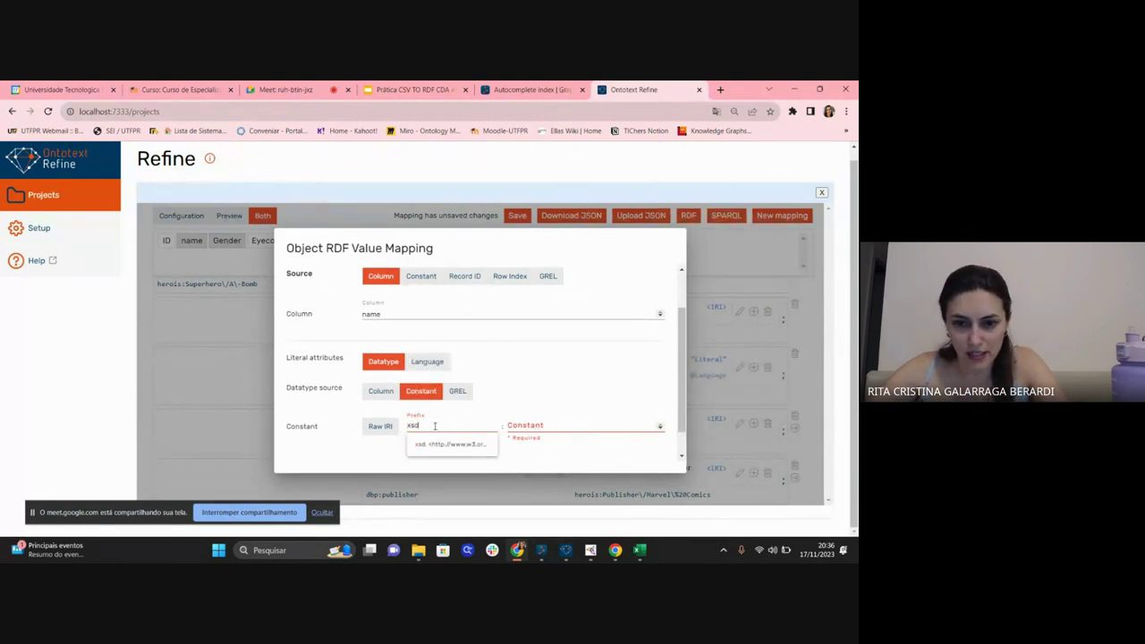
click(448, 444)
click(535, 425)
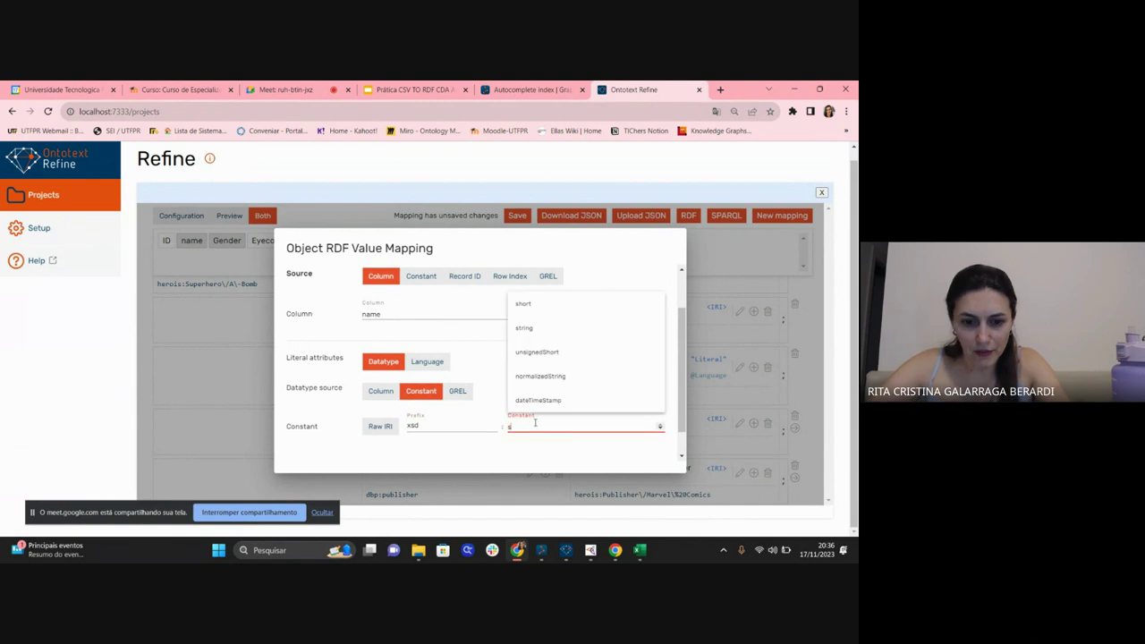
text(string)
click(529, 445)
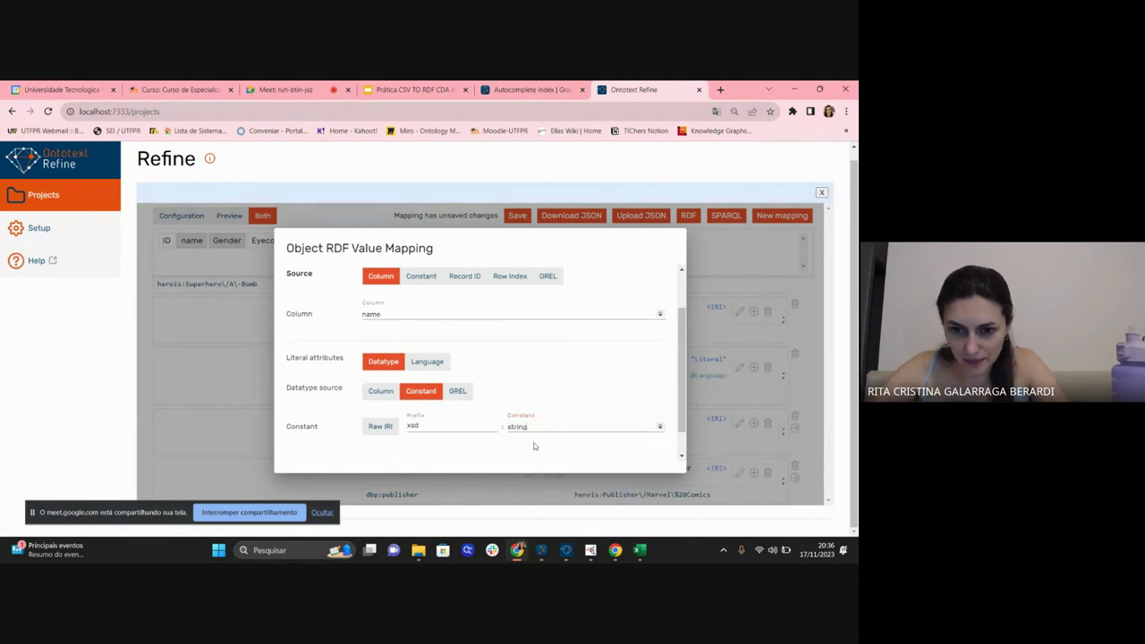
scroll(559, 403, down, 2)
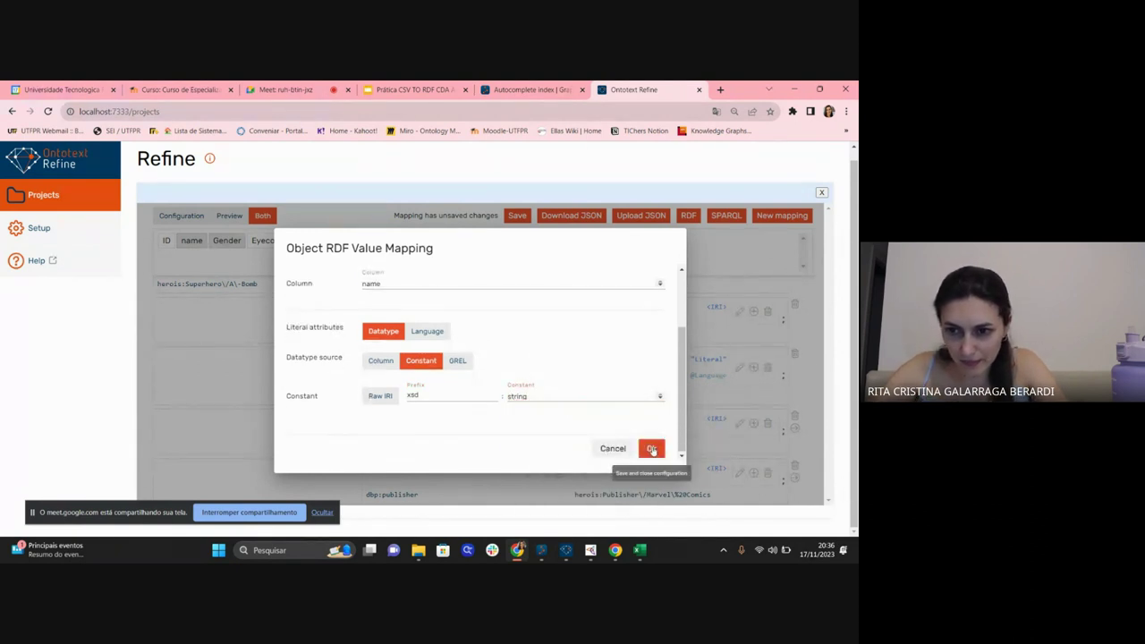
click(651, 448)
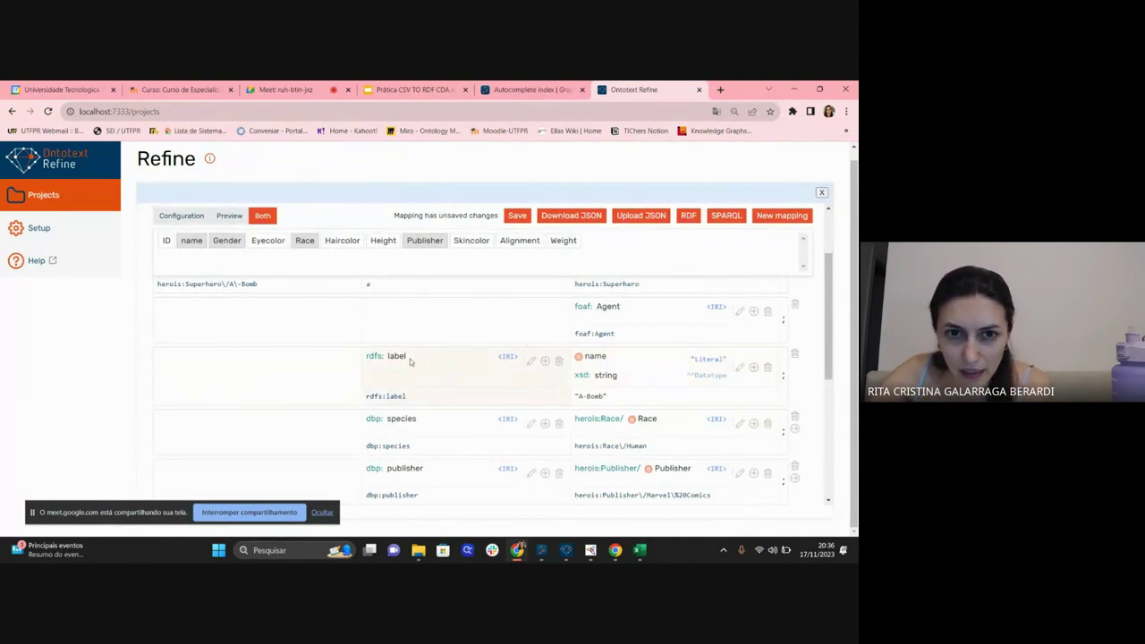
Switch to the Google Slides deck and colour the rdfs:label connector from Superhero to name red on the Arquivo de mapping original slide.
click(406, 89)
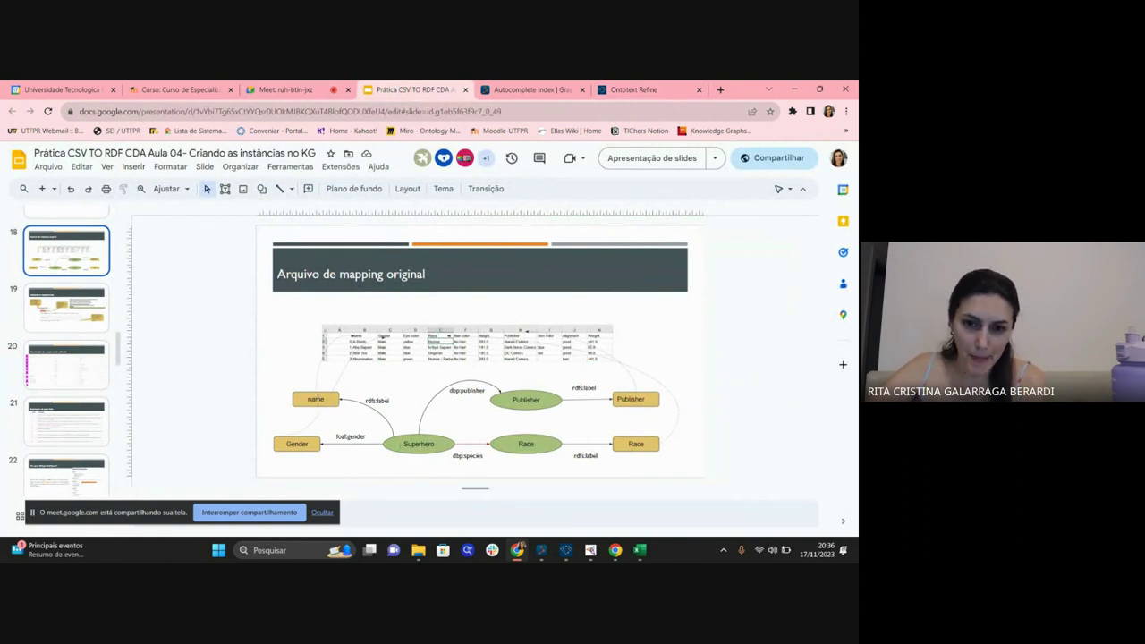
click(630, 89)
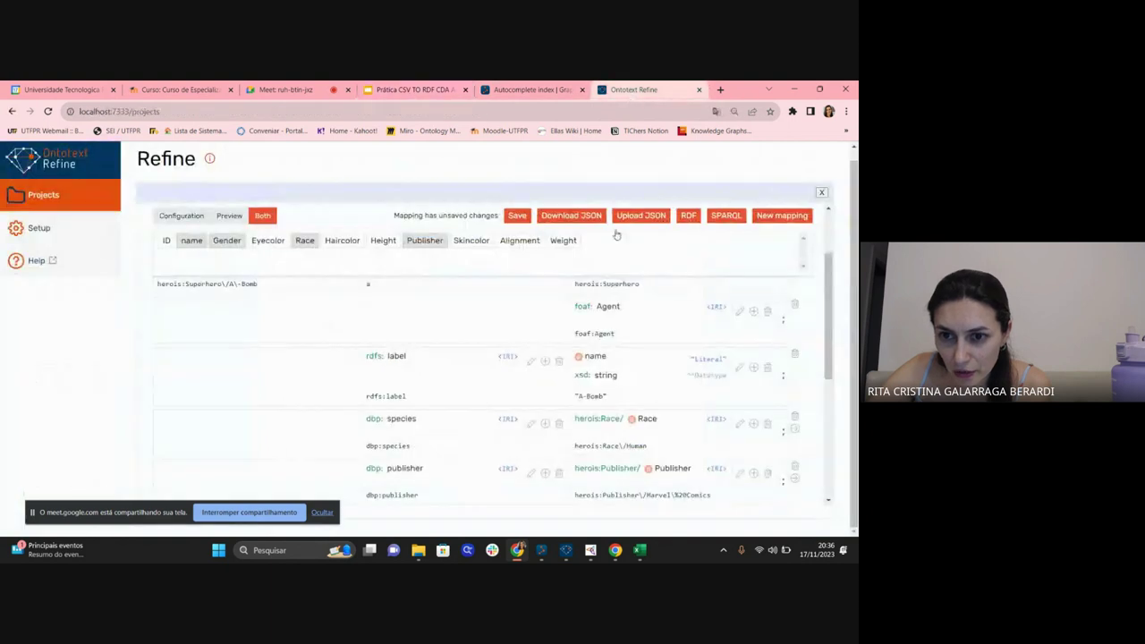
click(447, 89)
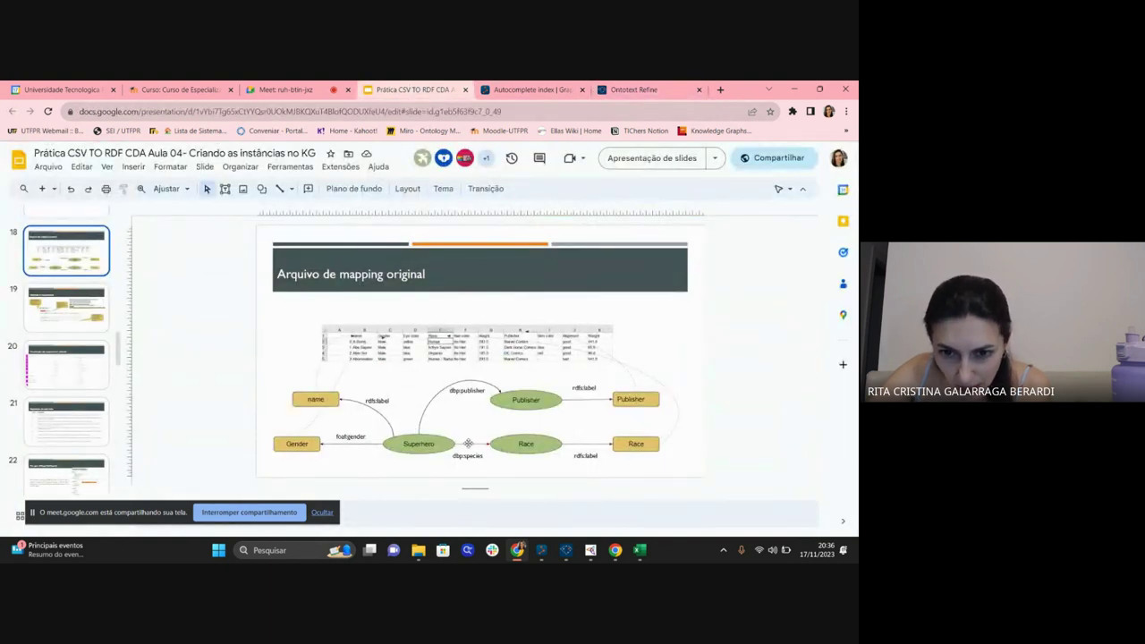
click(384, 416)
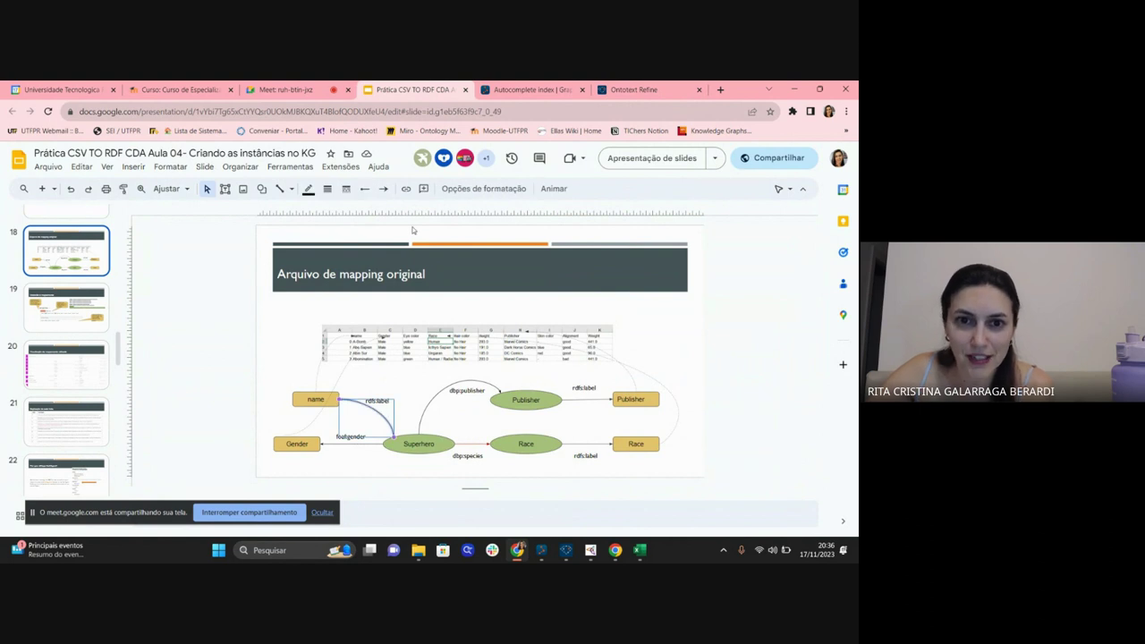
click(308, 188)
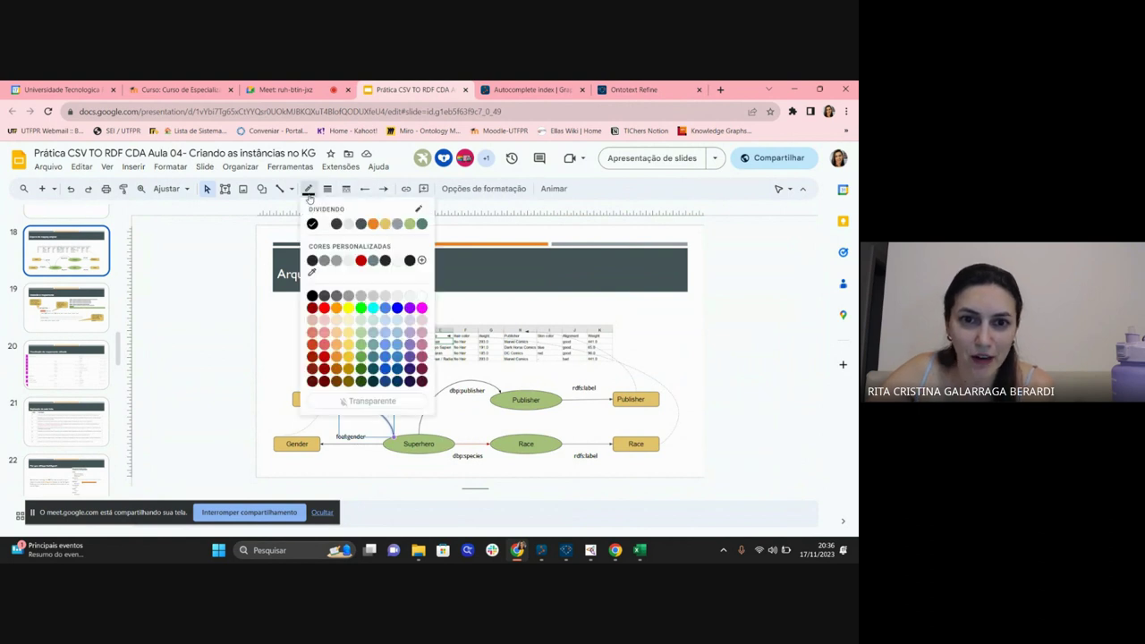
click(323, 319)
click(385, 464)
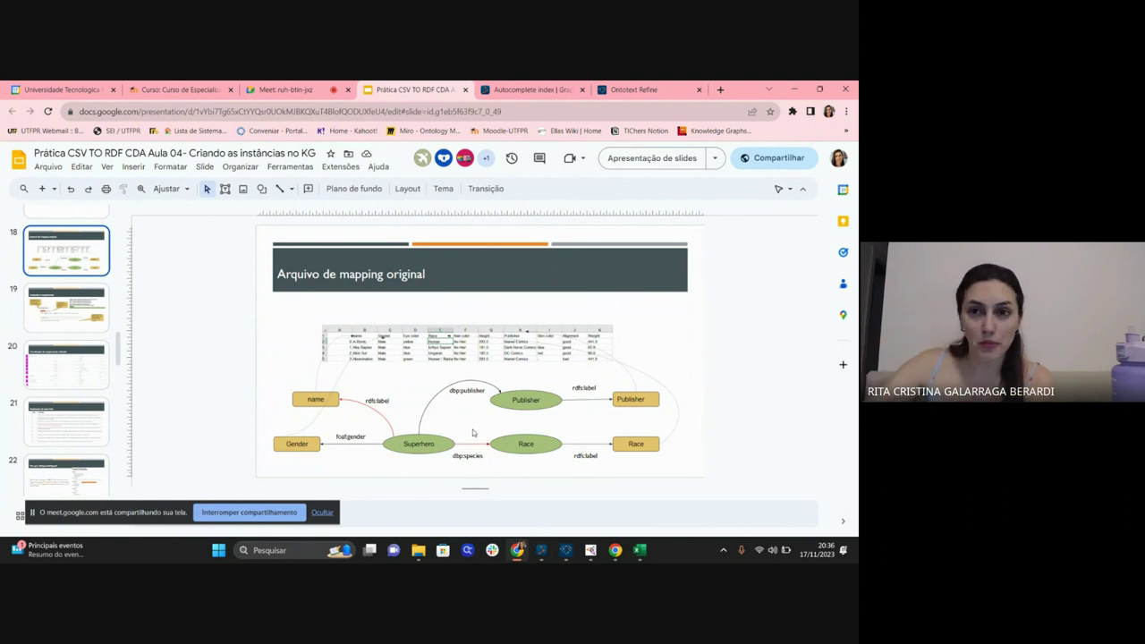
Return to Ontotext Refine and review the Superhero subject's type and rdfs:label triples.
key(ctrl+Tab)
key(ctrl+Tab)
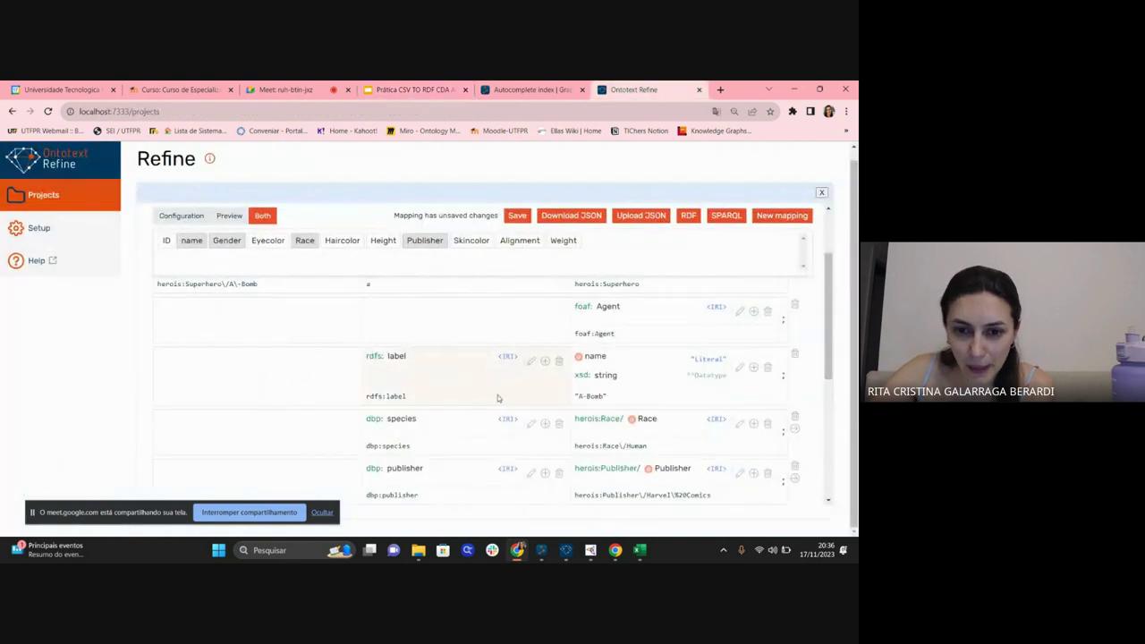
scroll(498, 394, down, 1)
scroll(192, 363, up, 3)
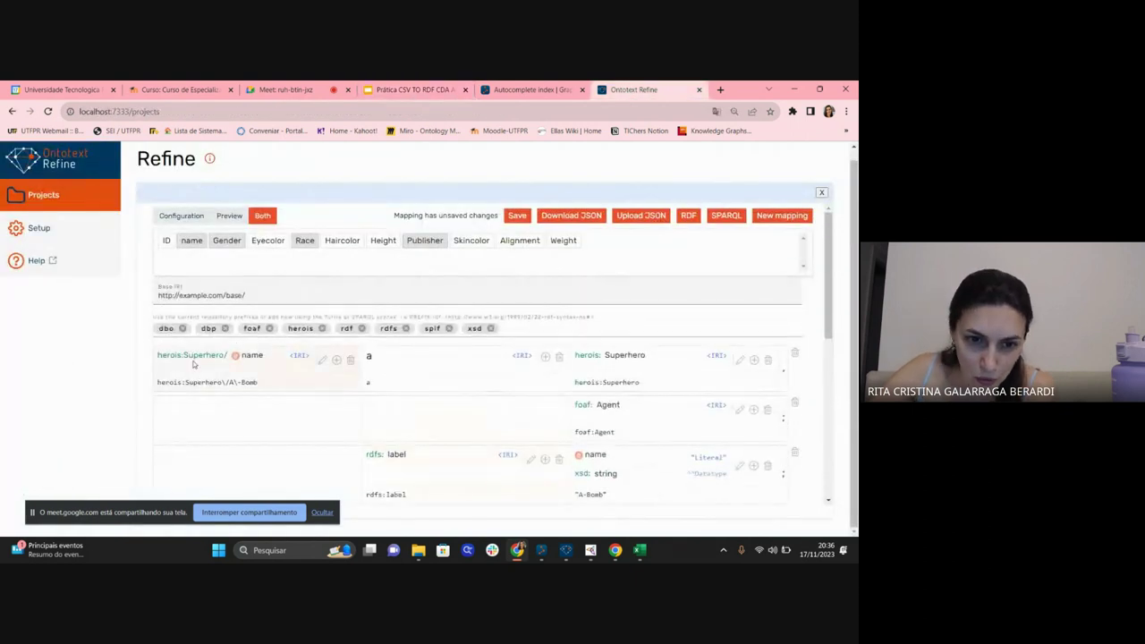
Inspect the Superhero's dbp:species predicate mapping and compare it with the Arquivo de mapping original diagram in Google Slides.
scroll(431, 359, down, 4)
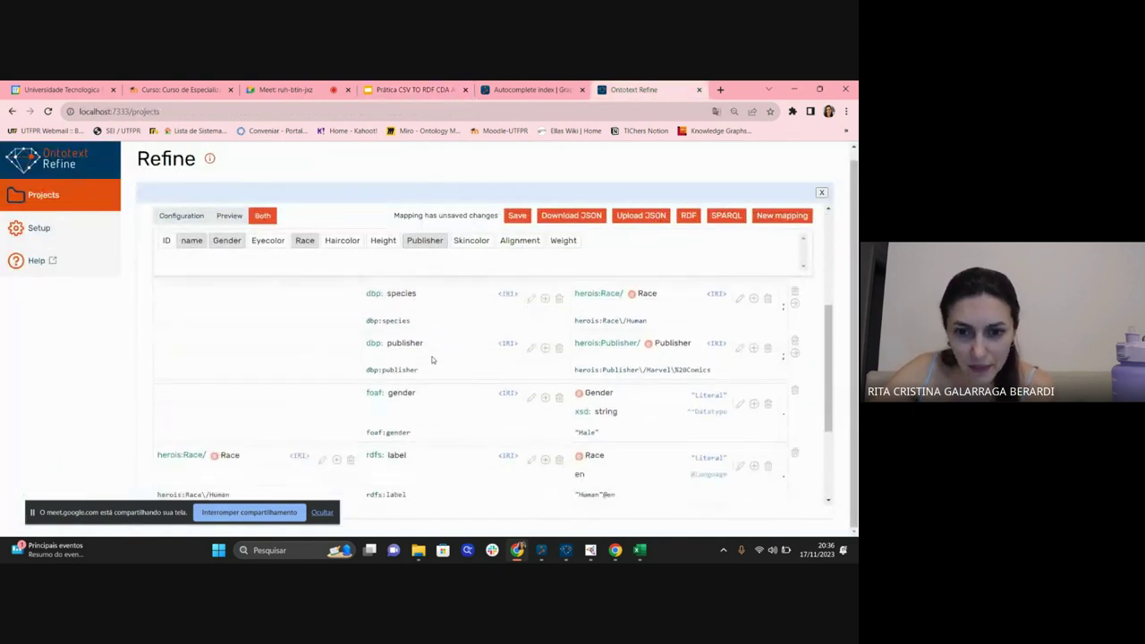
scroll(431, 364, up, 1)
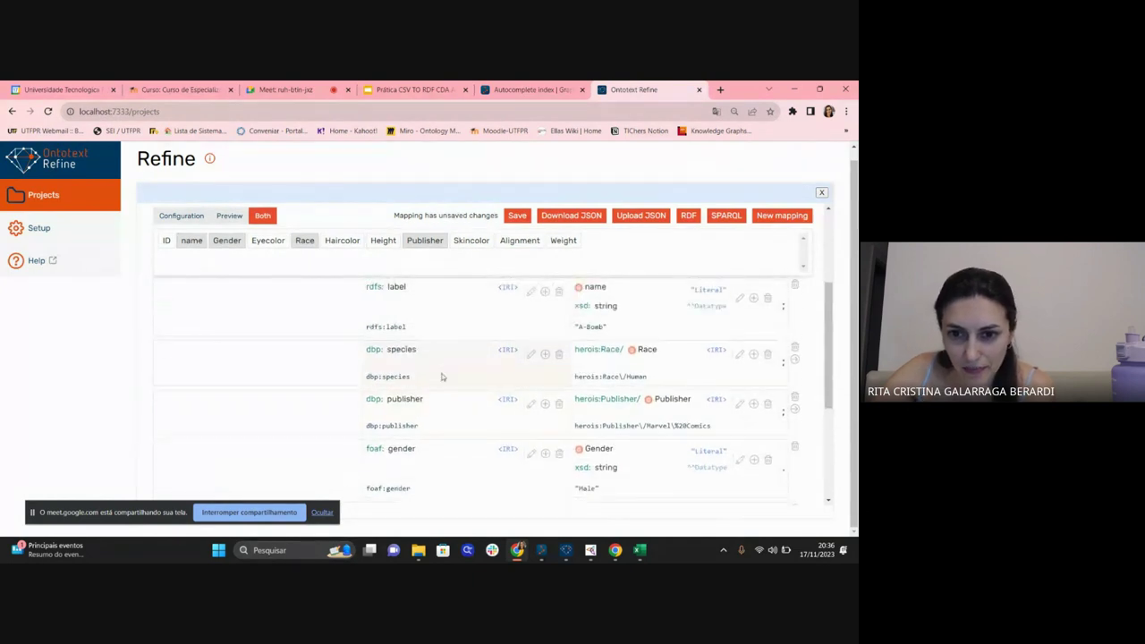
click(530, 354)
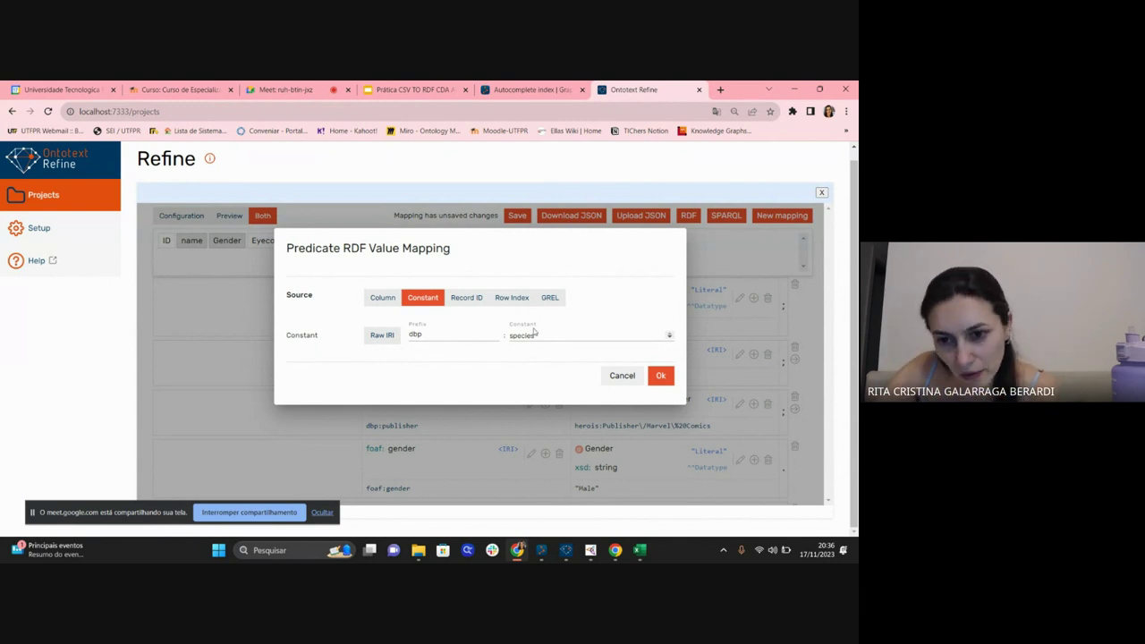
click(621, 376)
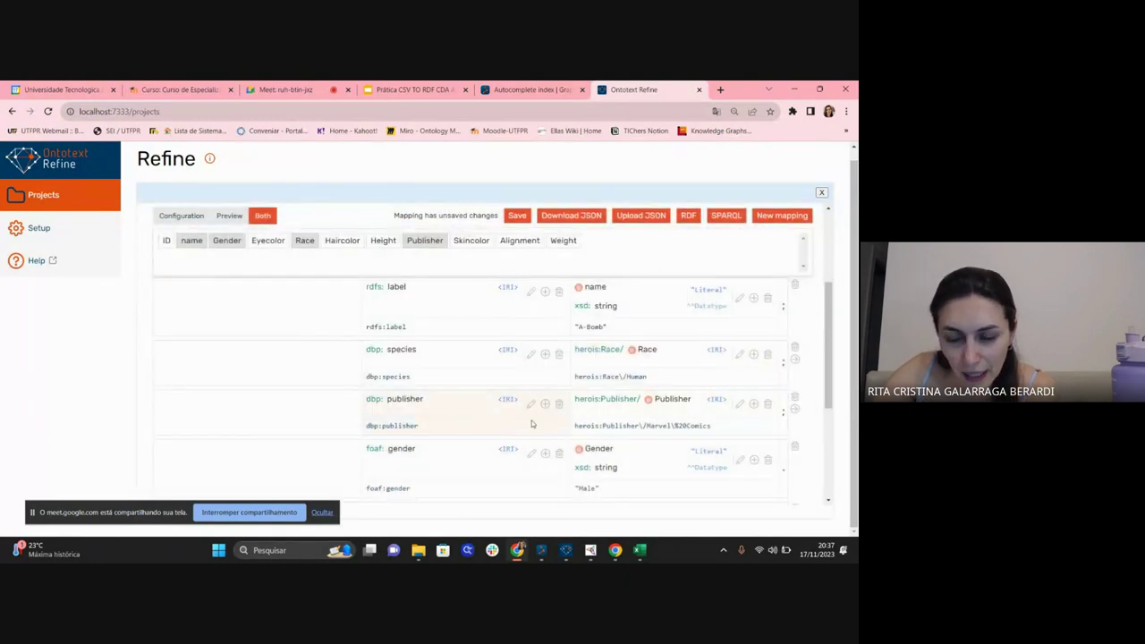
click(402, 91)
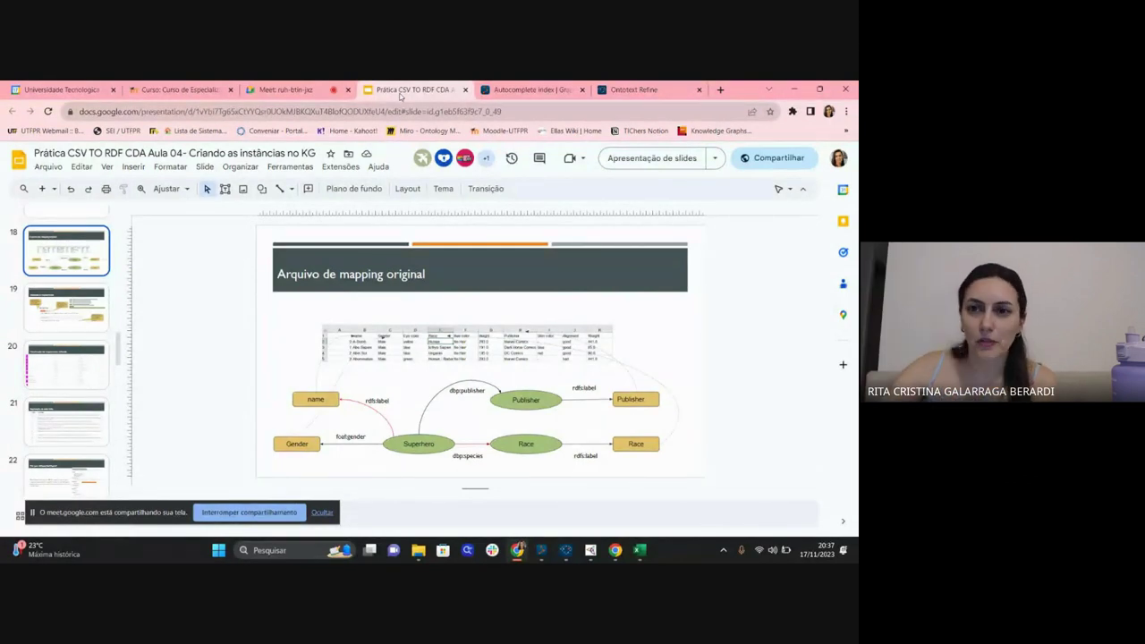
click(631, 89)
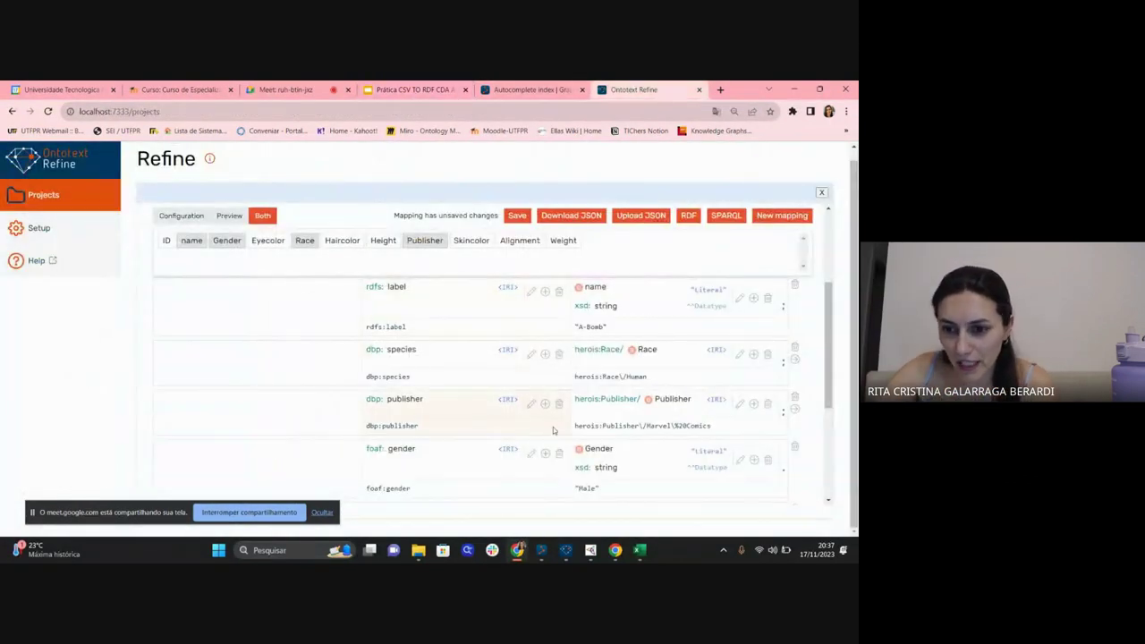
Inspect the dbp:species object's IRI mapping with the herois:Race/ prefix and its available source columns, leaving the mapping unchanged.
click(739, 354)
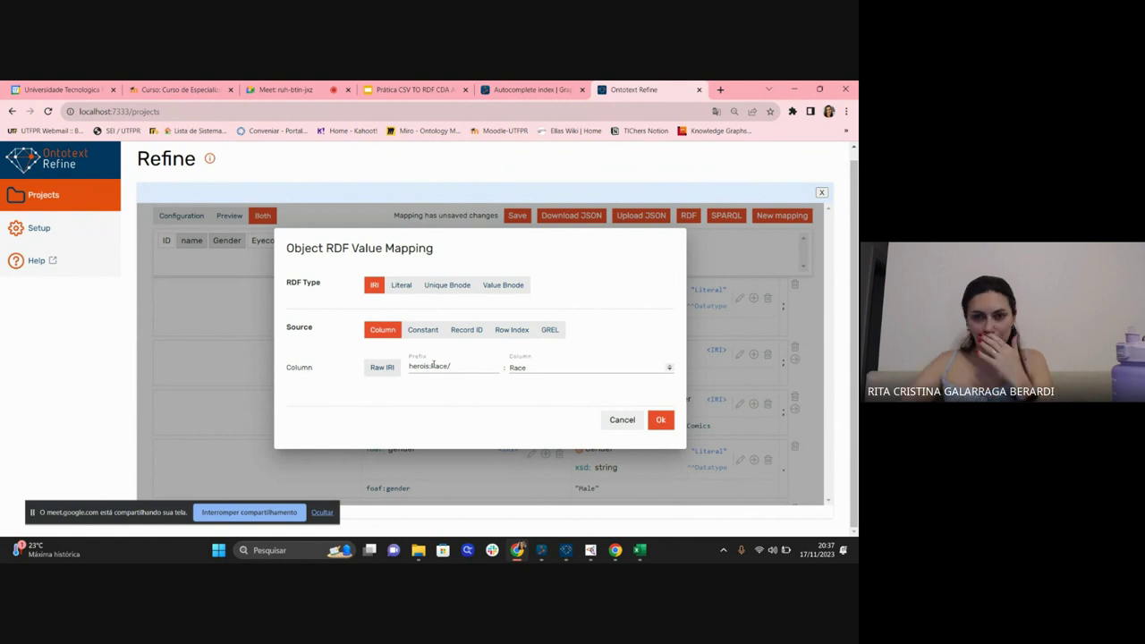
click(525, 367)
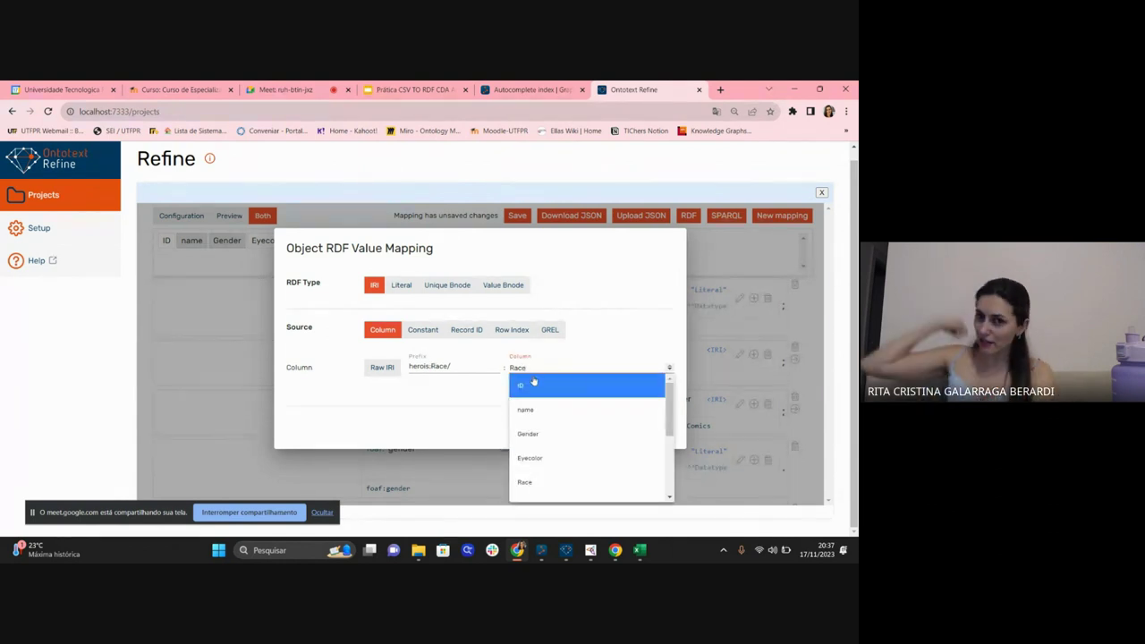
scroll(551, 407, down, 2)
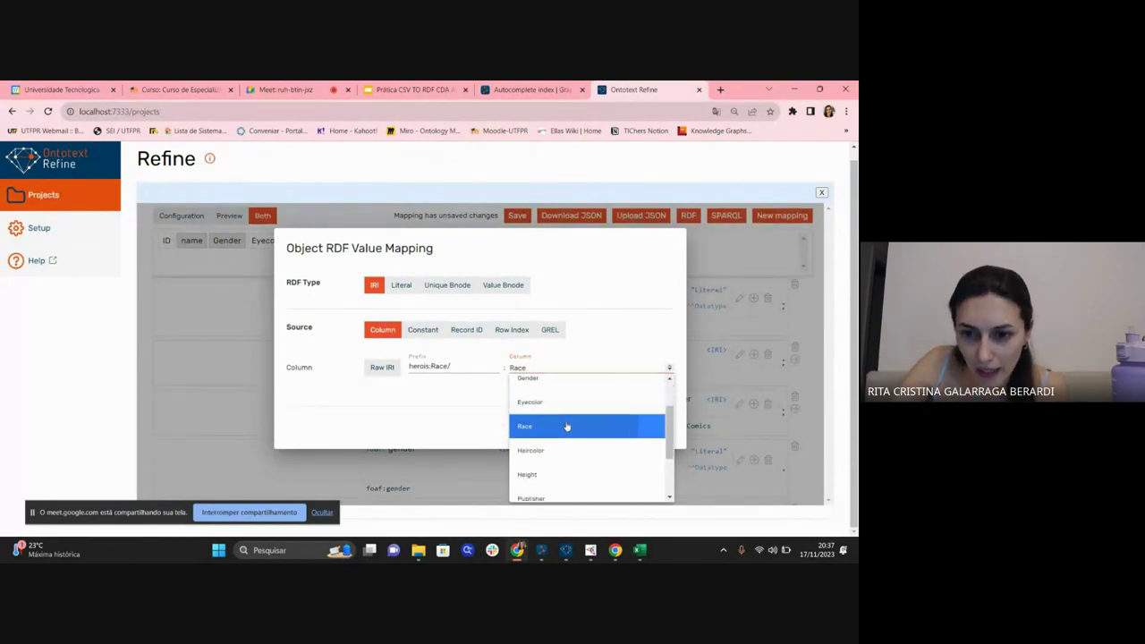
click(562, 425)
click(616, 424)
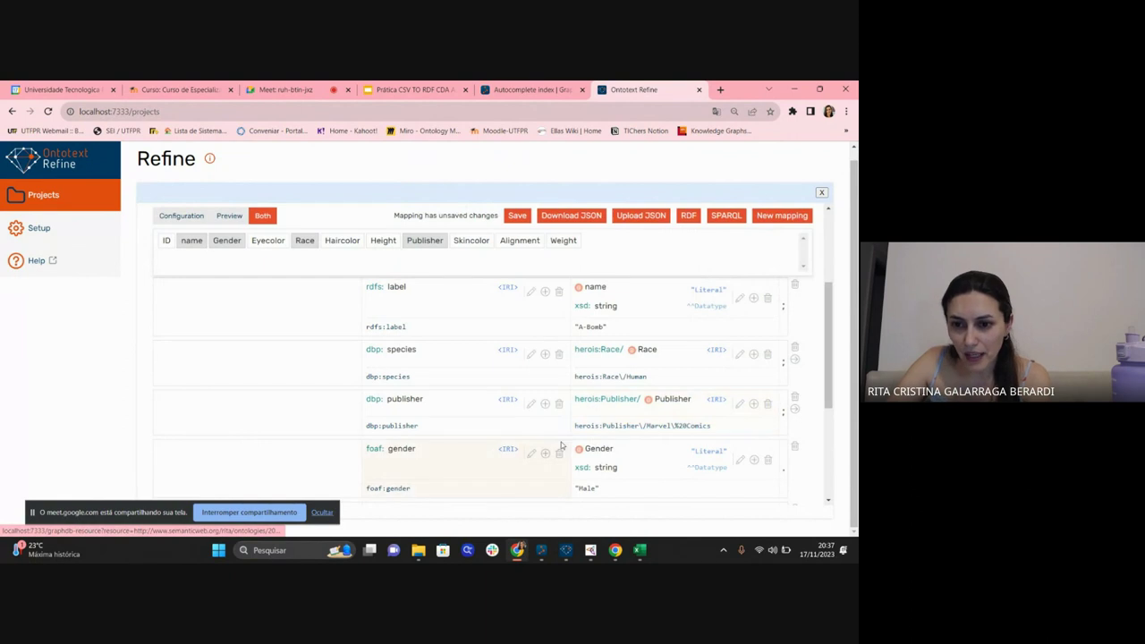
Examine the dbp:publisher object's preview IRI and the triples below it, checking them against the mapping diagram in Google Slides.
drag(727, 430, 577, 425)
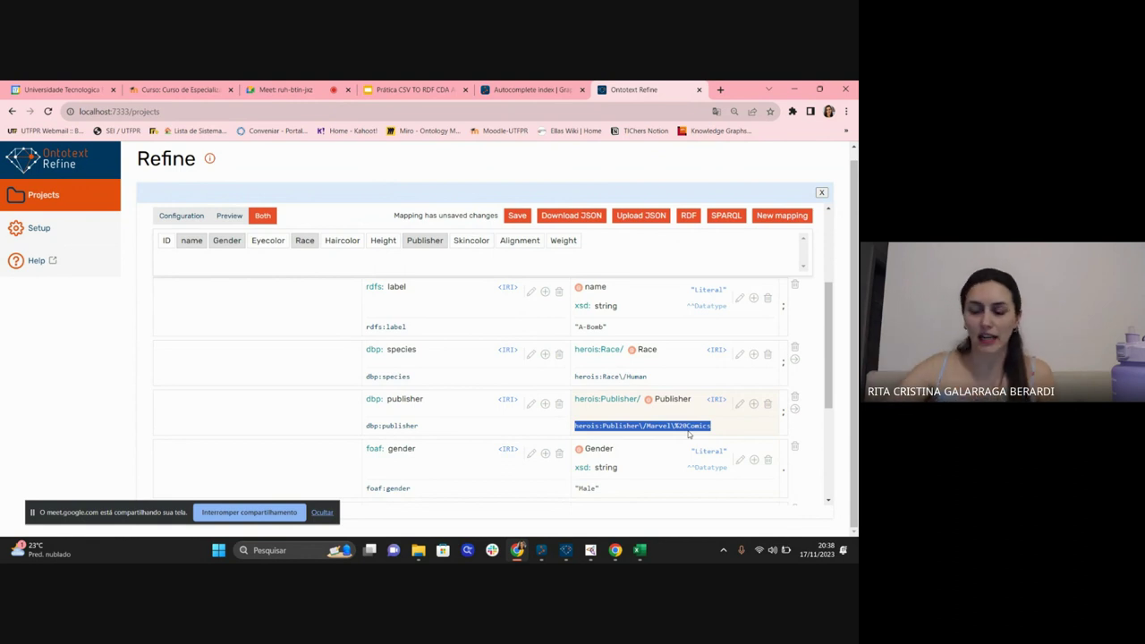
drag(831, 304, 833, 320)
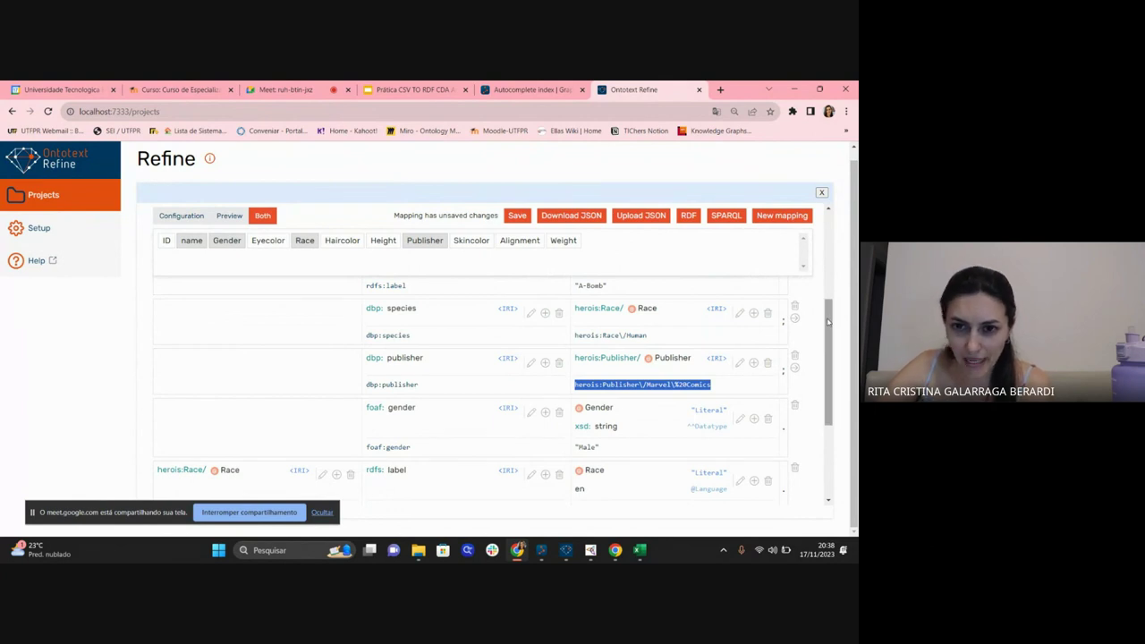
click(420, 90)
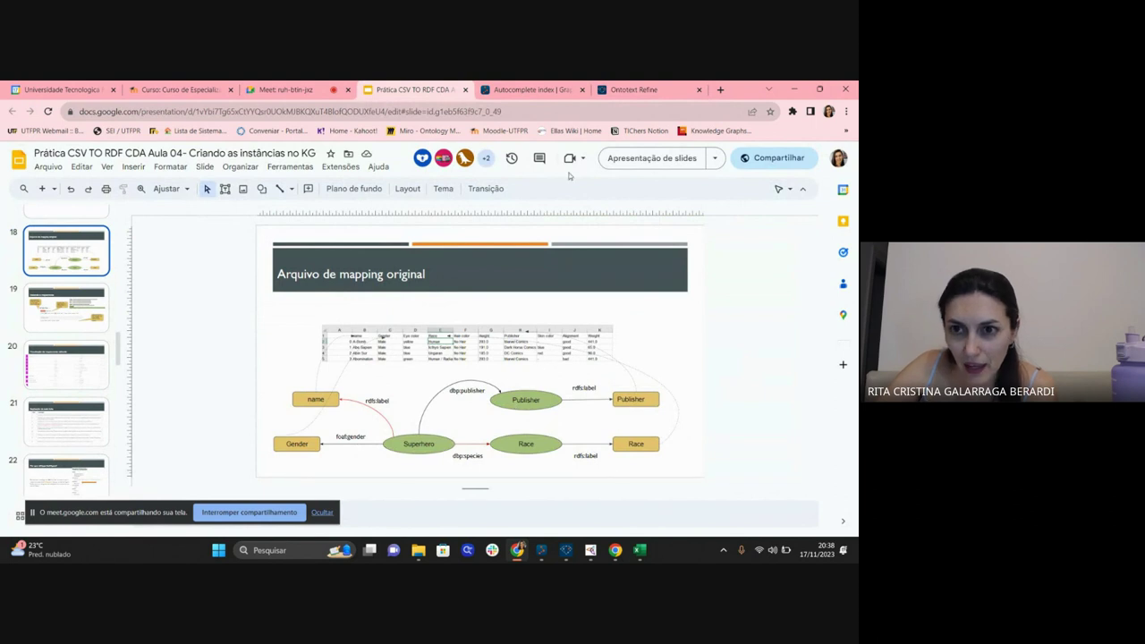
click(626, 90)
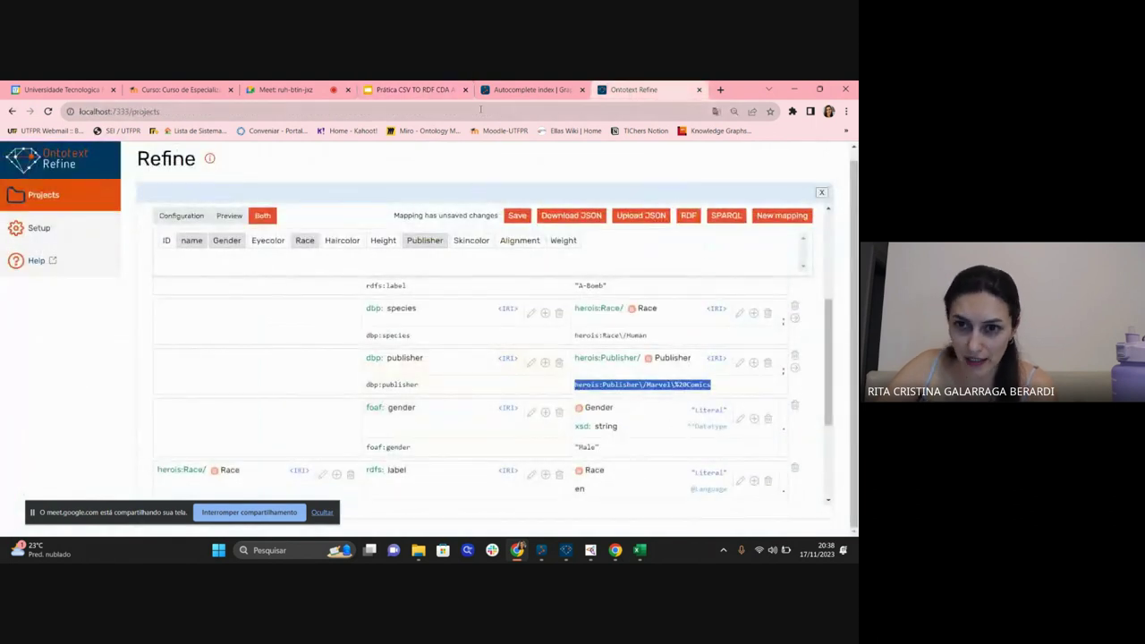
click(531, 89)
click(413, 90)
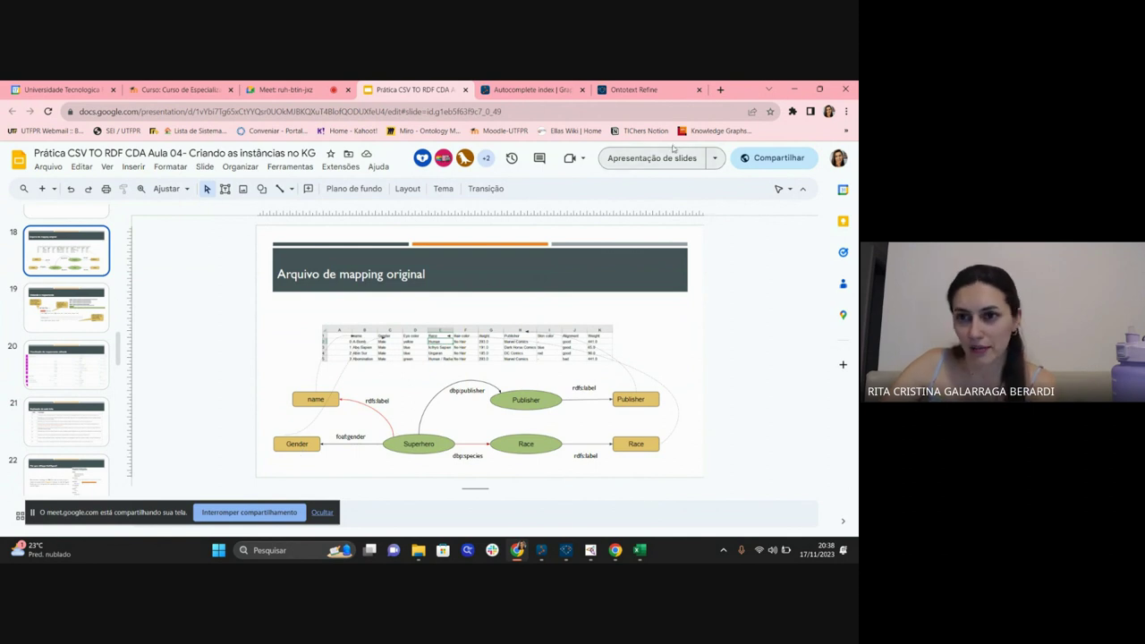
Switch to Ontotext Refine and review the value mappings of the foaf:gender predicate and its Gender object.
click(635, 90)
scroll(465, 393, down, 1)
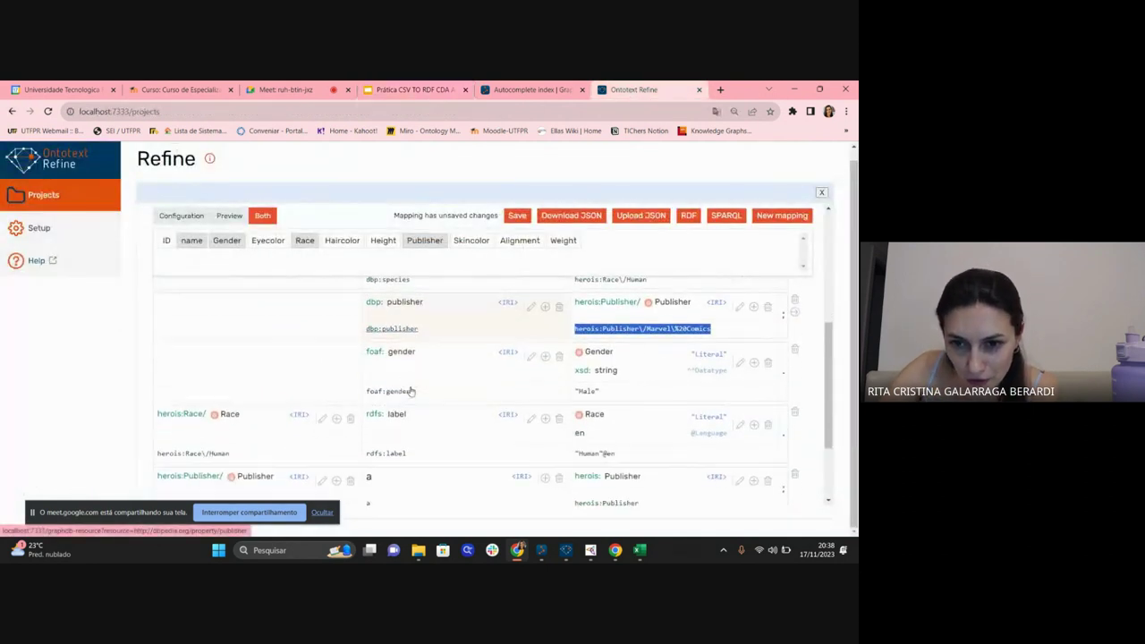
click(531, 357)
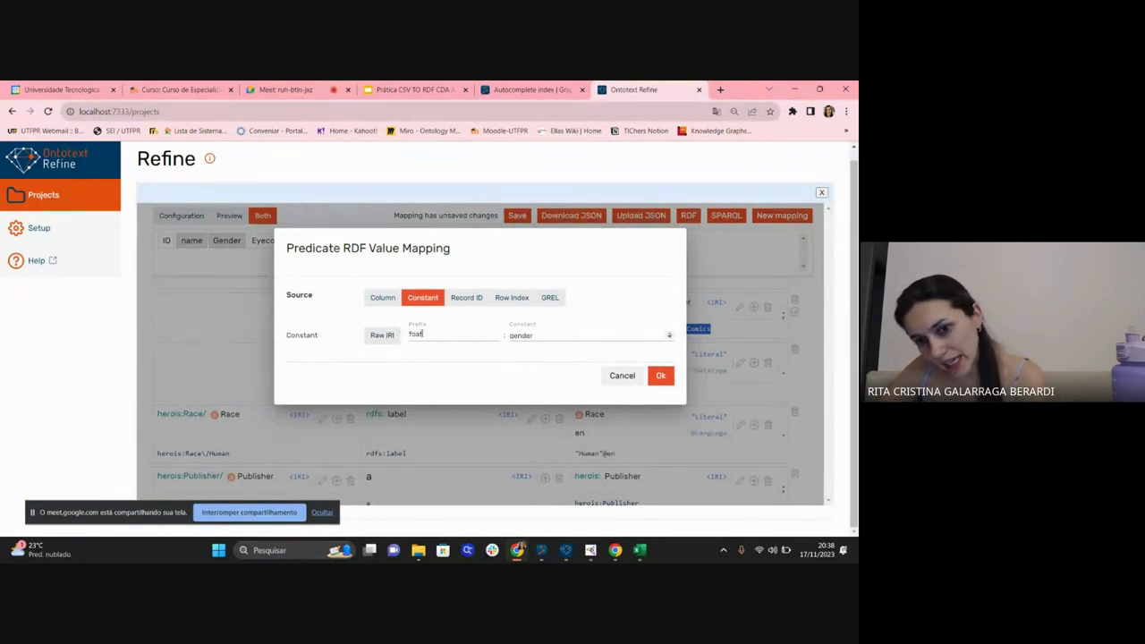
click(640, 376)
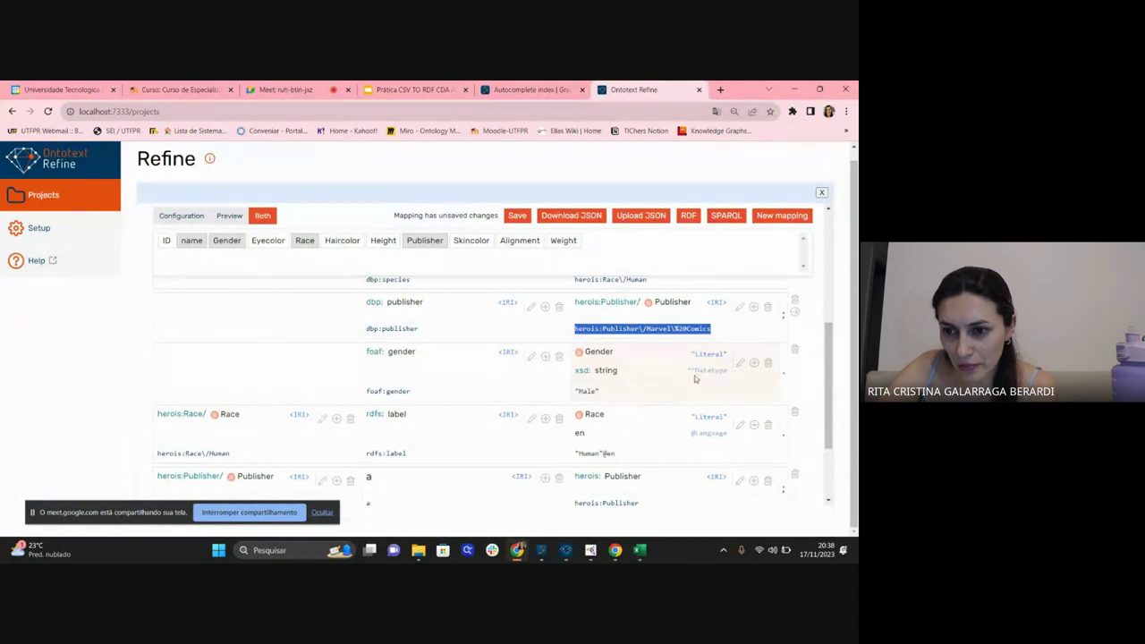
click(739, 362)
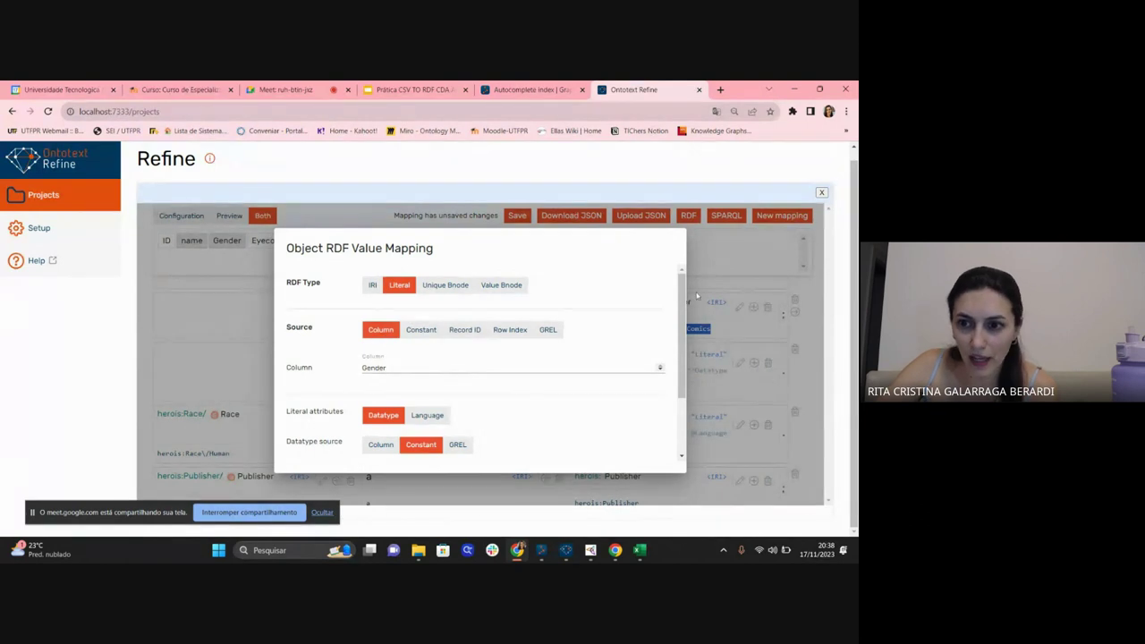
click(718, 265)
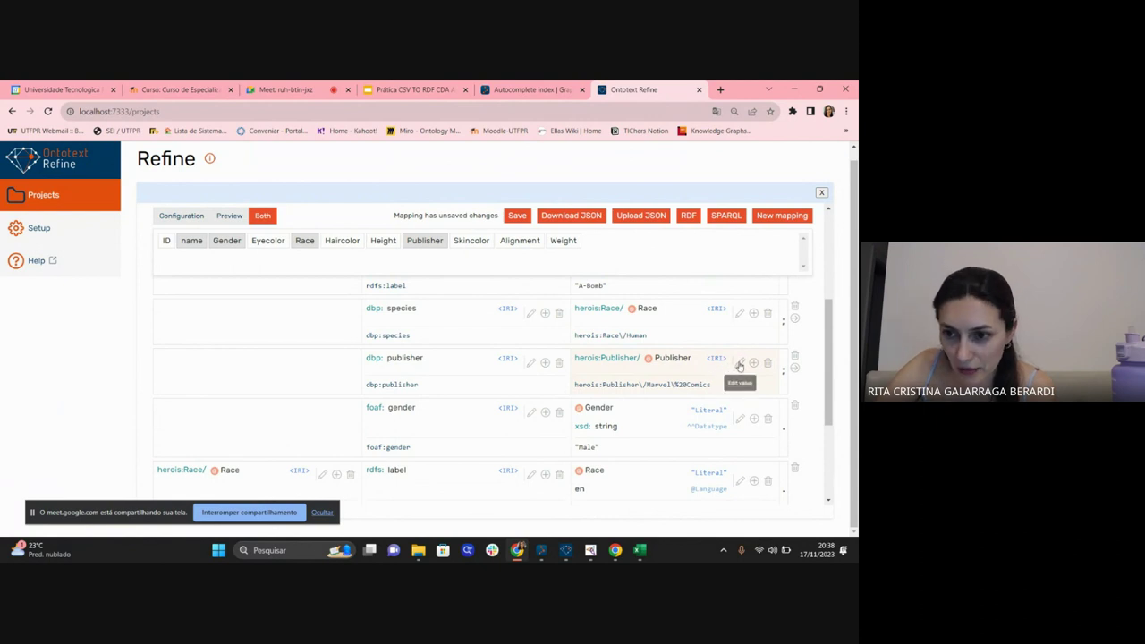
Compare the RDF type settings of the dbp:publisher row's Publisher object with the Gender object's literal and datatype settings.
click(739, 362)
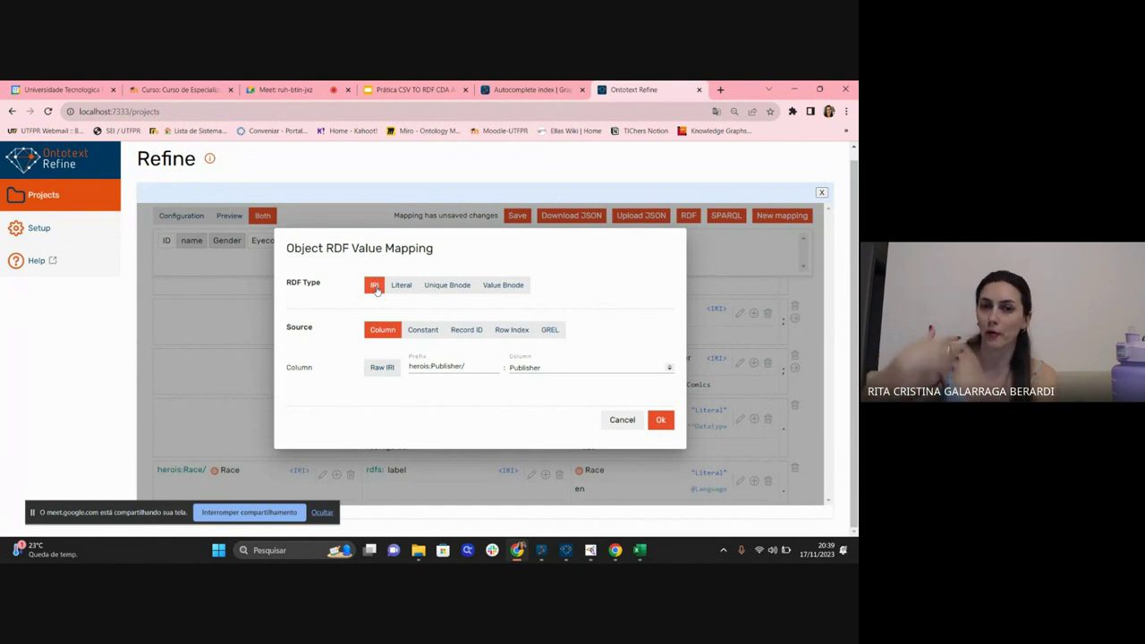
click(611, 420)
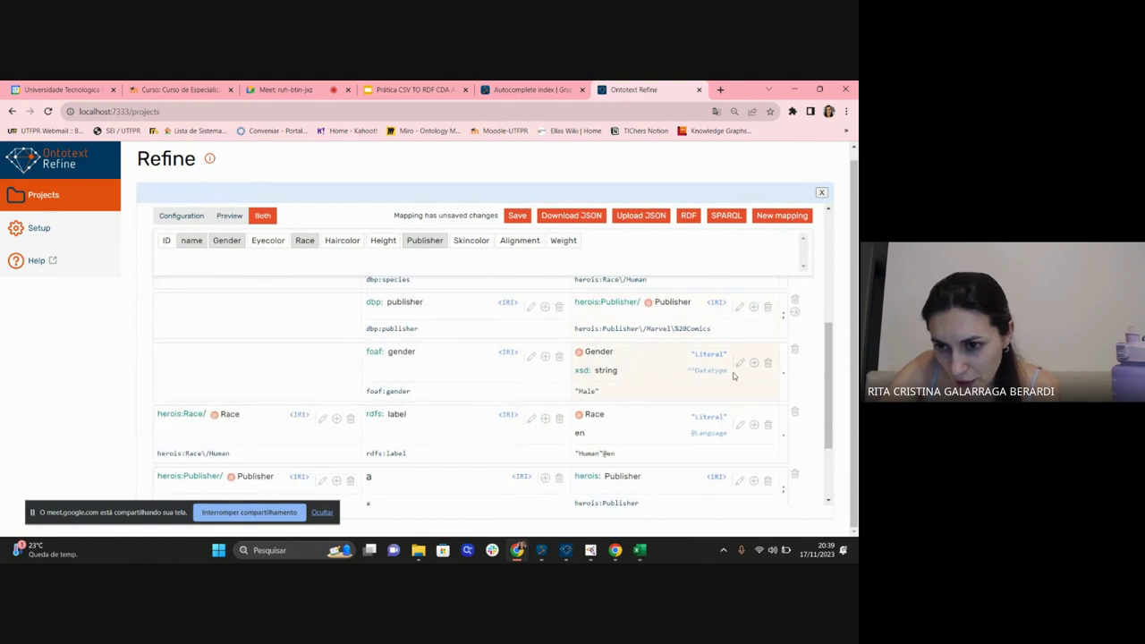
click(734, 376)
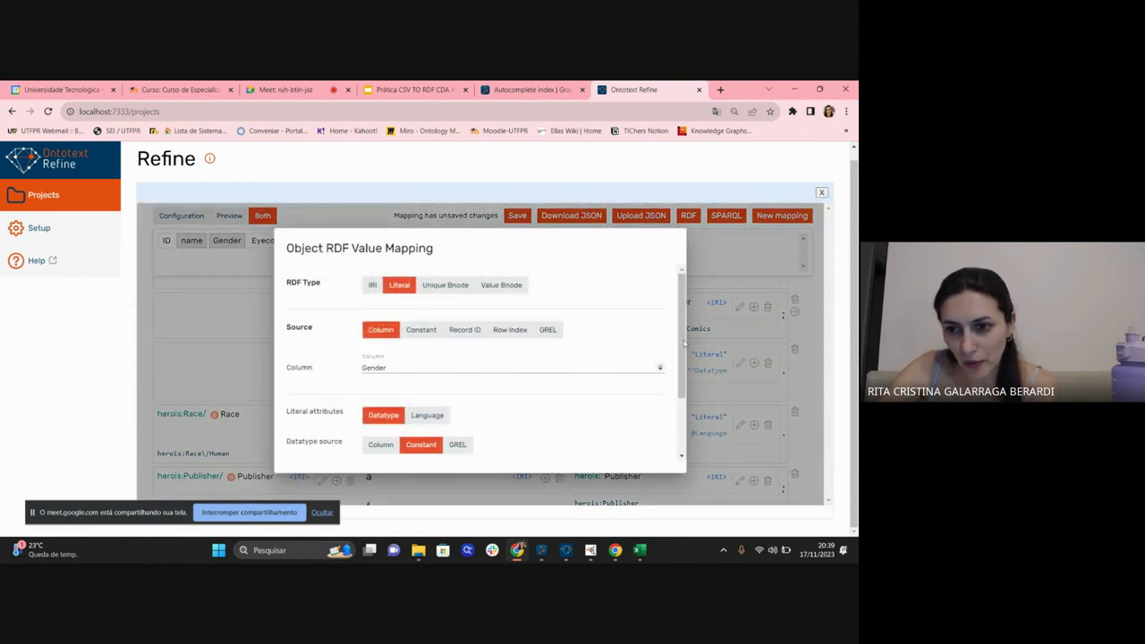
drag(680, 329, 682, 412)
click(650, 447)
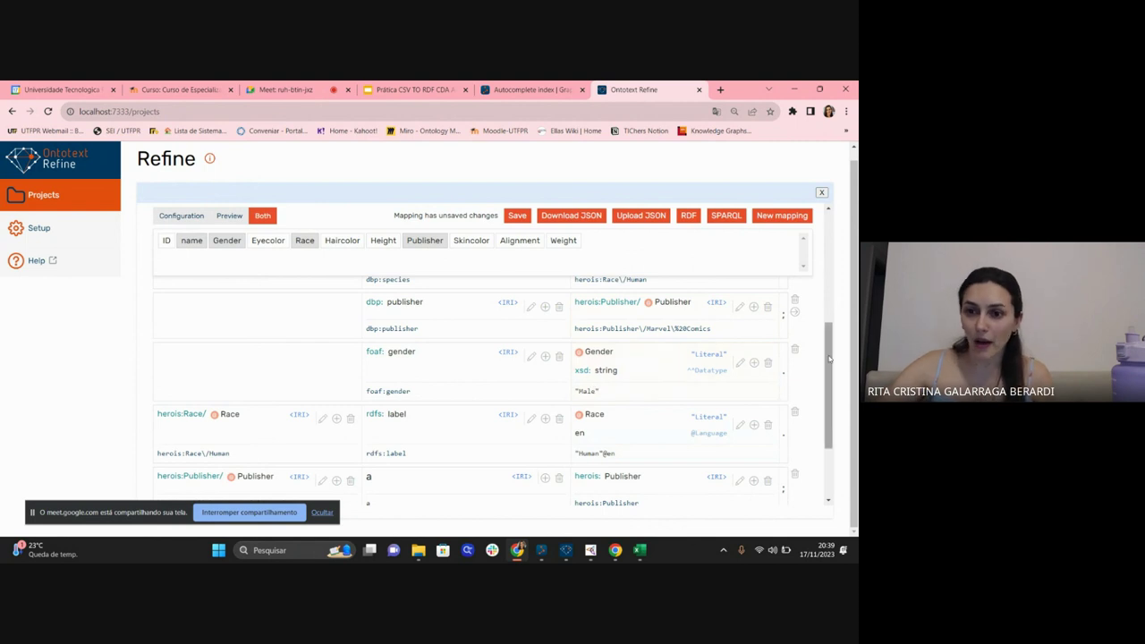
In the Google Slides mapping diagram, colour the dbp:publisher arrow from Superhero to Publisher red.
scroll(828, 358, down, 2)
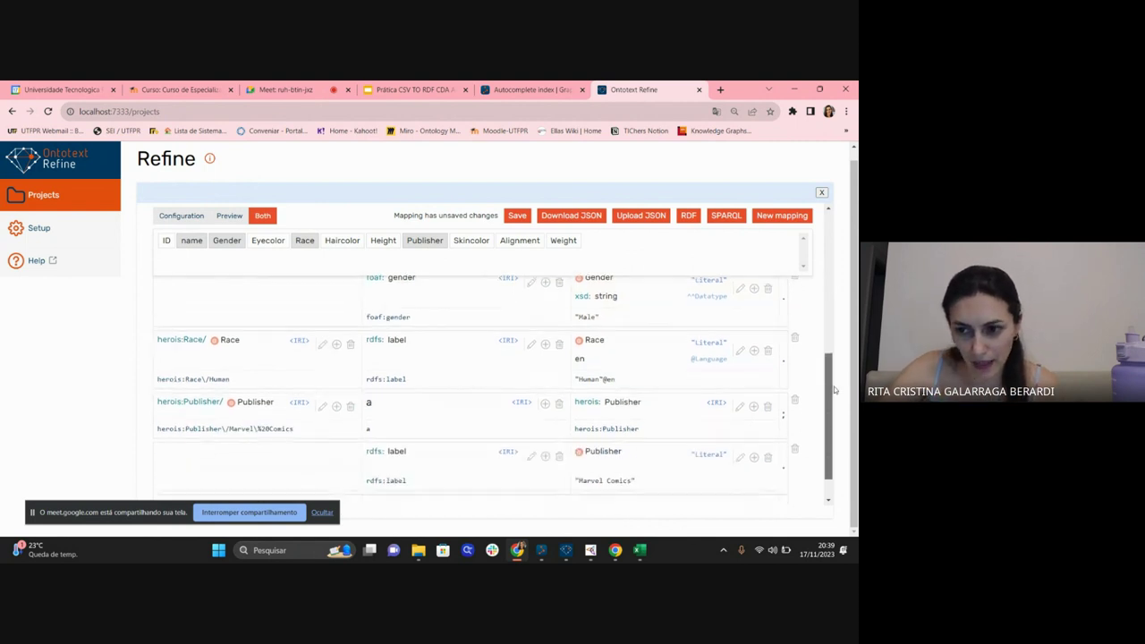
click(424, 91)
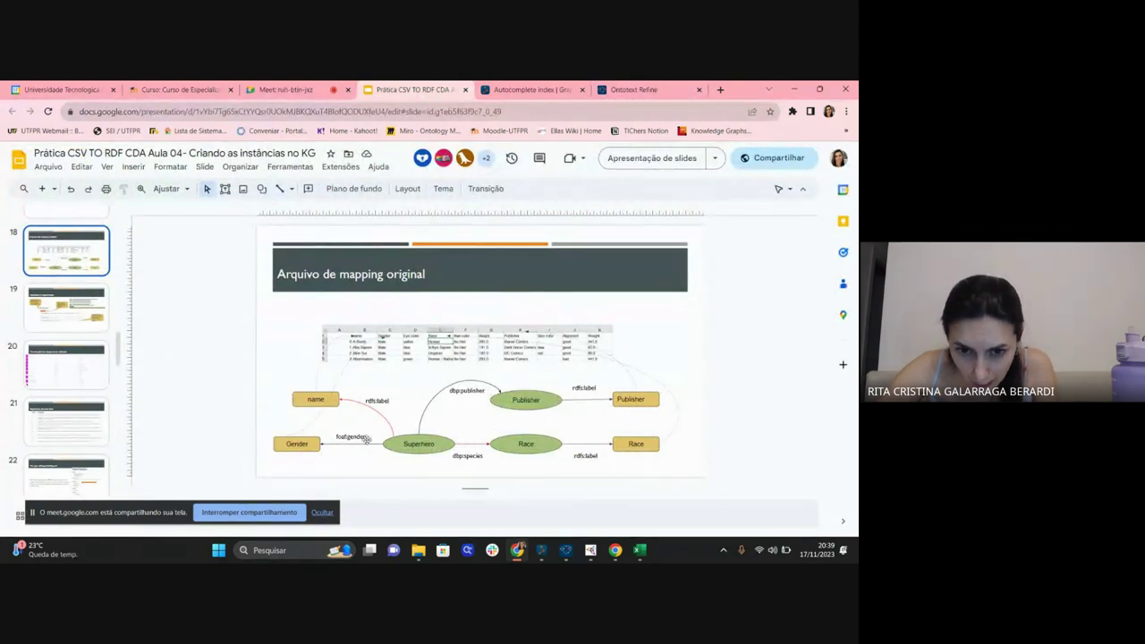
click(517, 395)
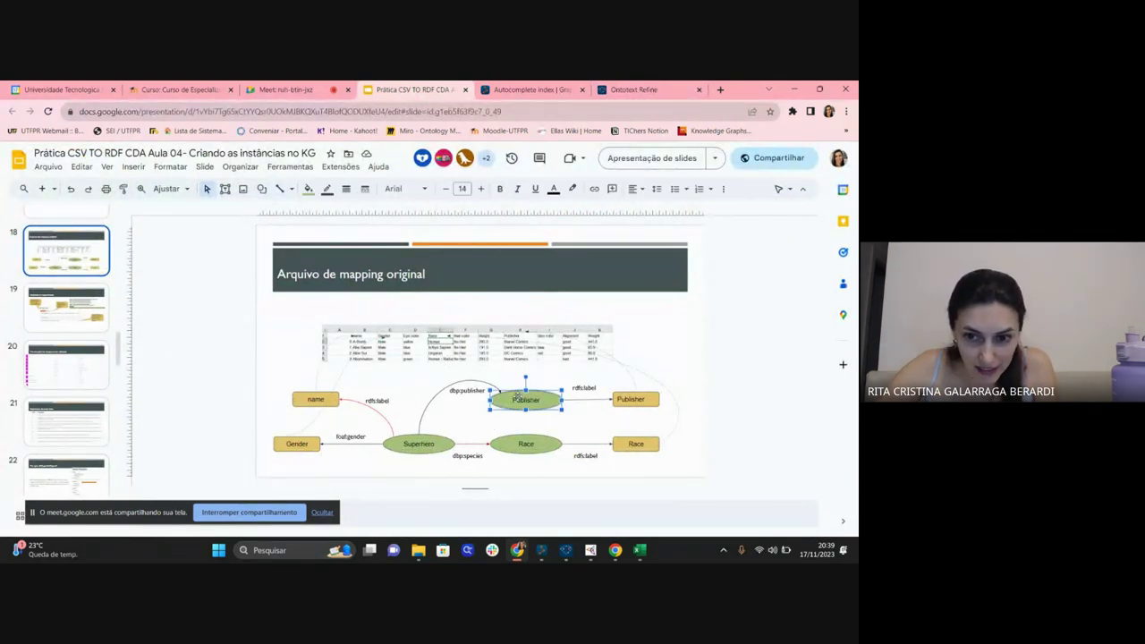
click(429, 403)
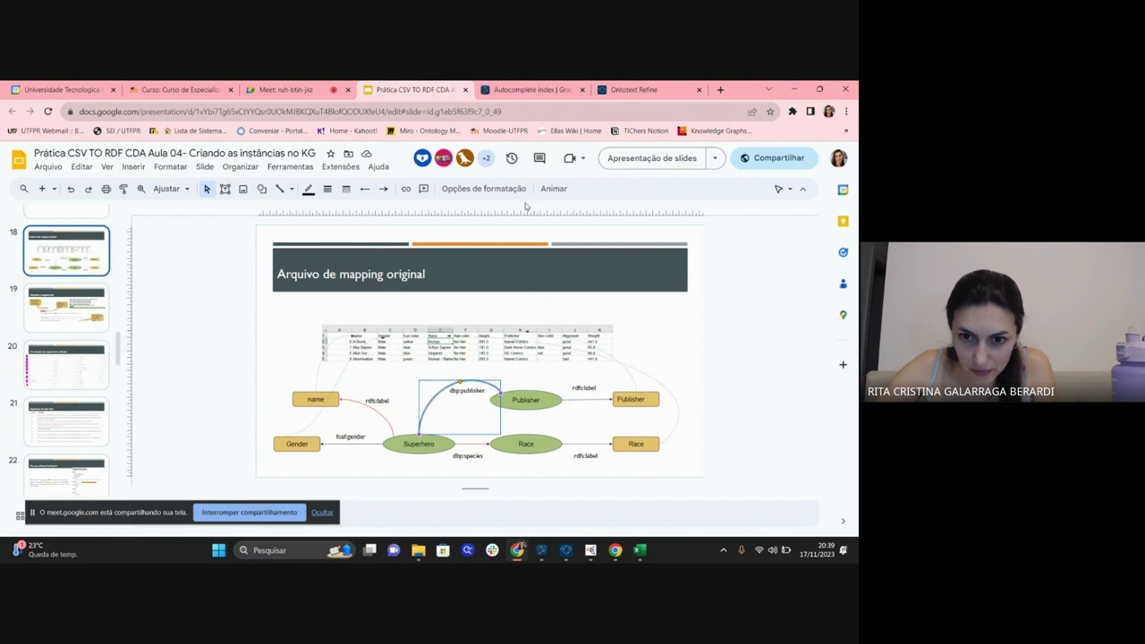
click(633, 90)
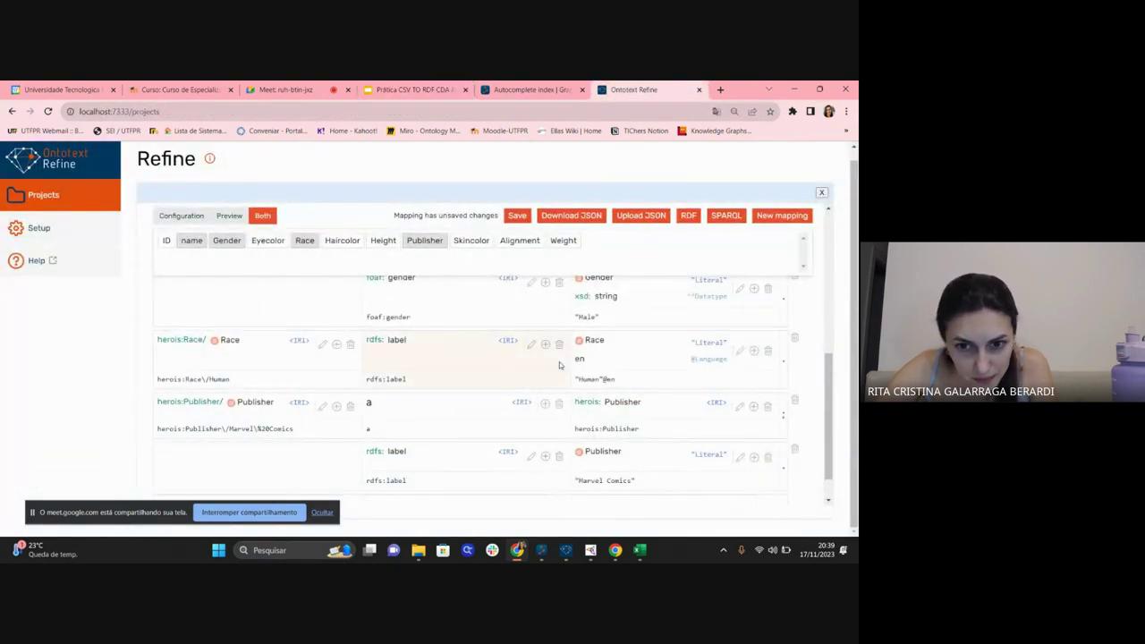
scroll(559, 365, up, 3)
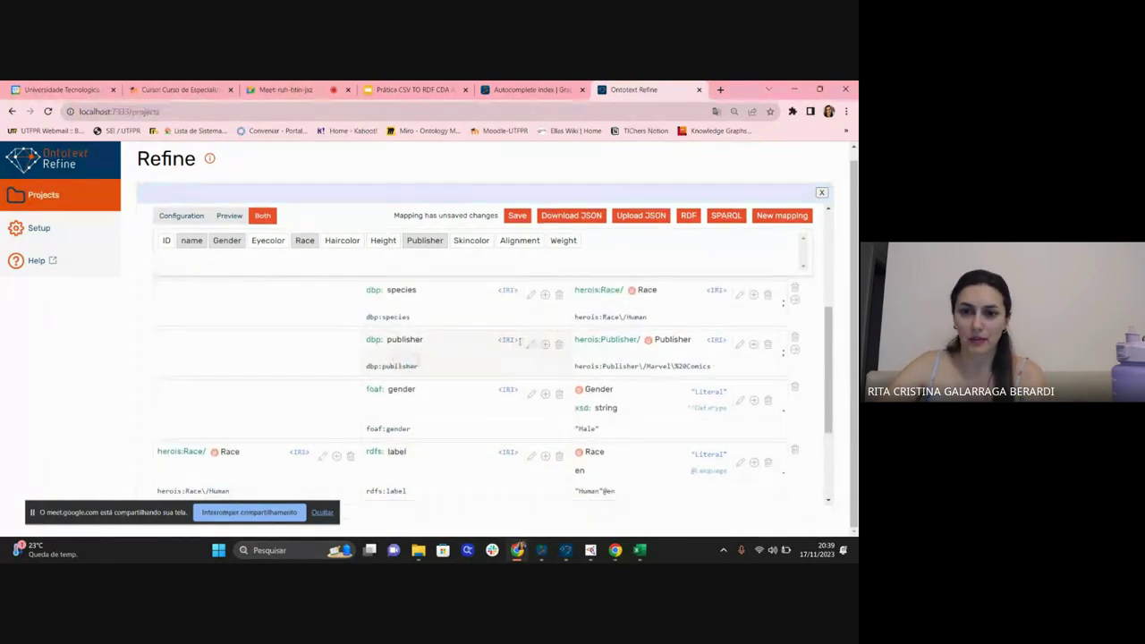
click(412, 90)
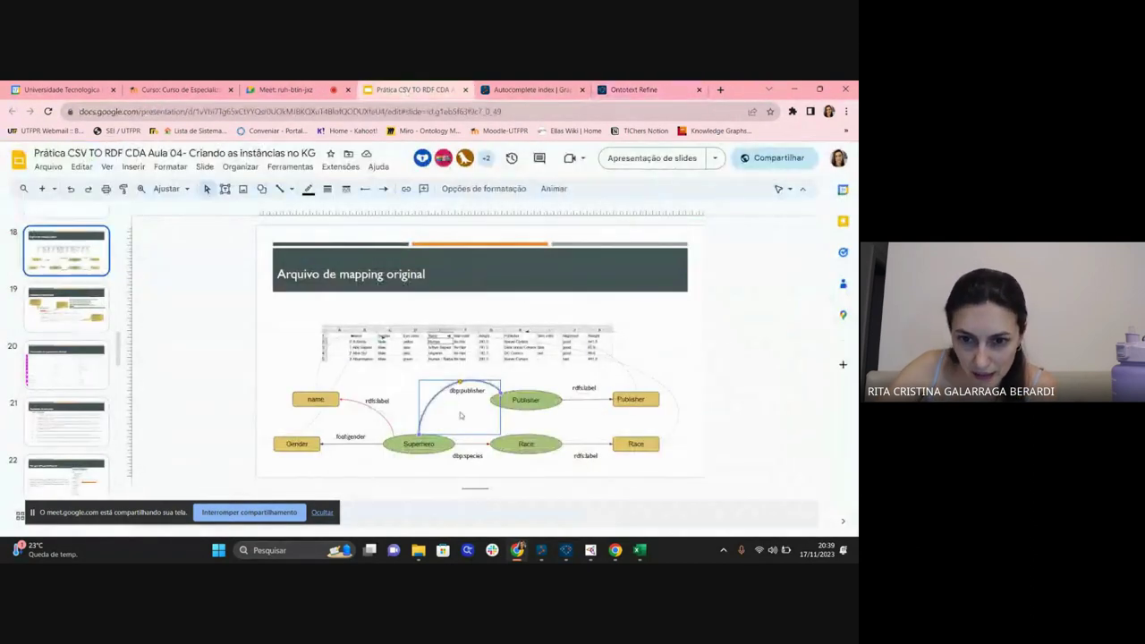
click(307, 189)
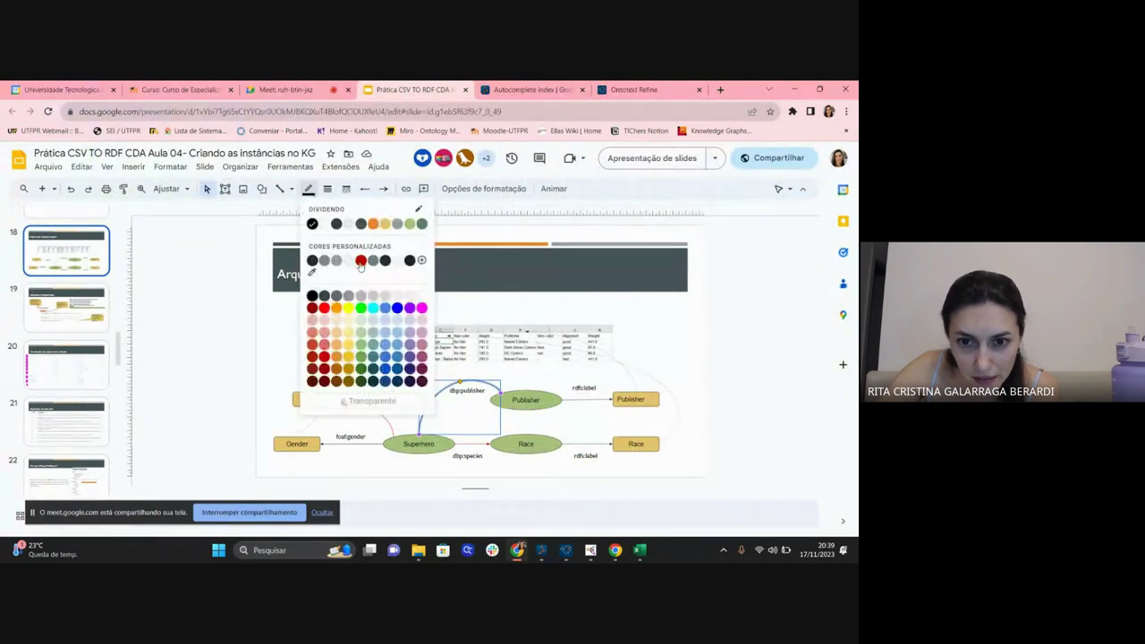
click(324, 310)
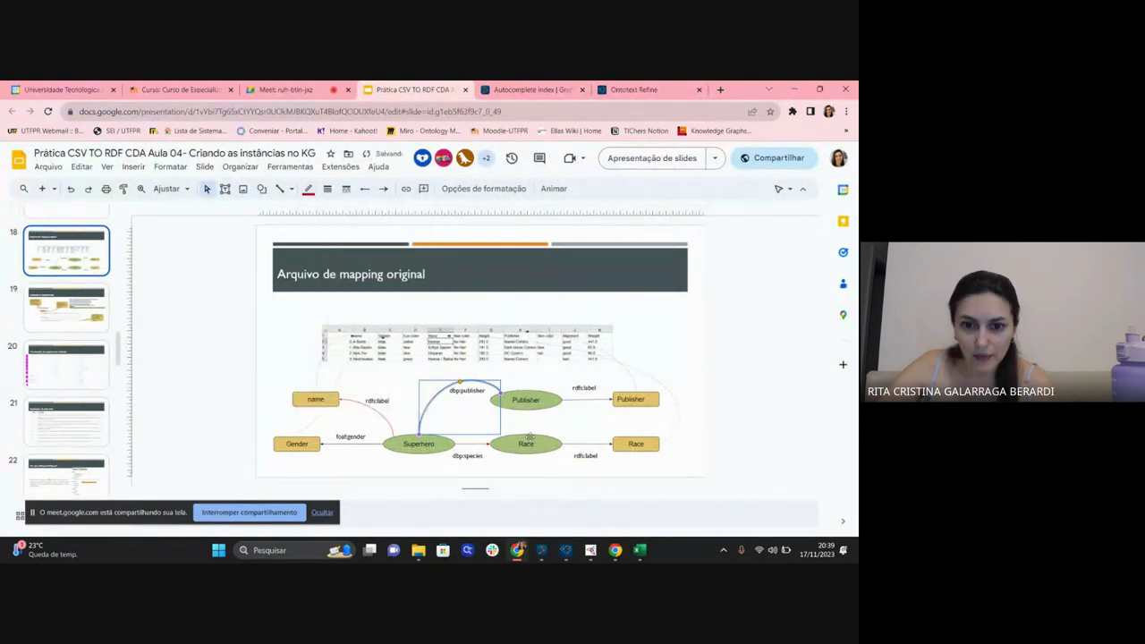
Colour the foaf:gender arrow between Superhero and Gender red.
click(354, 444)
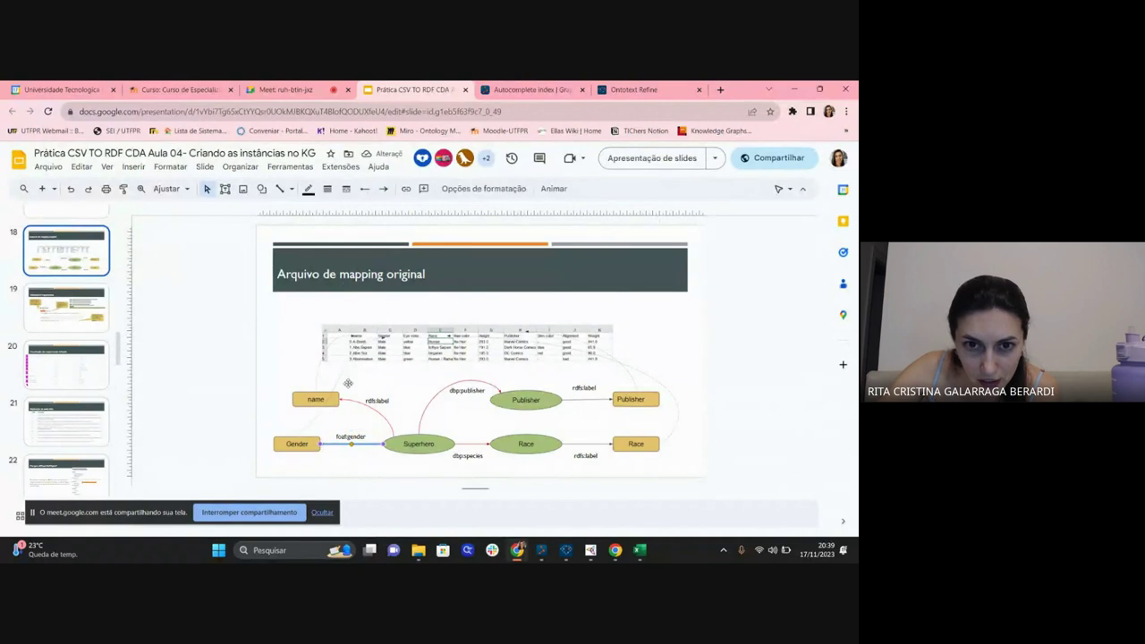
click(308, 188)
click(325, 313)
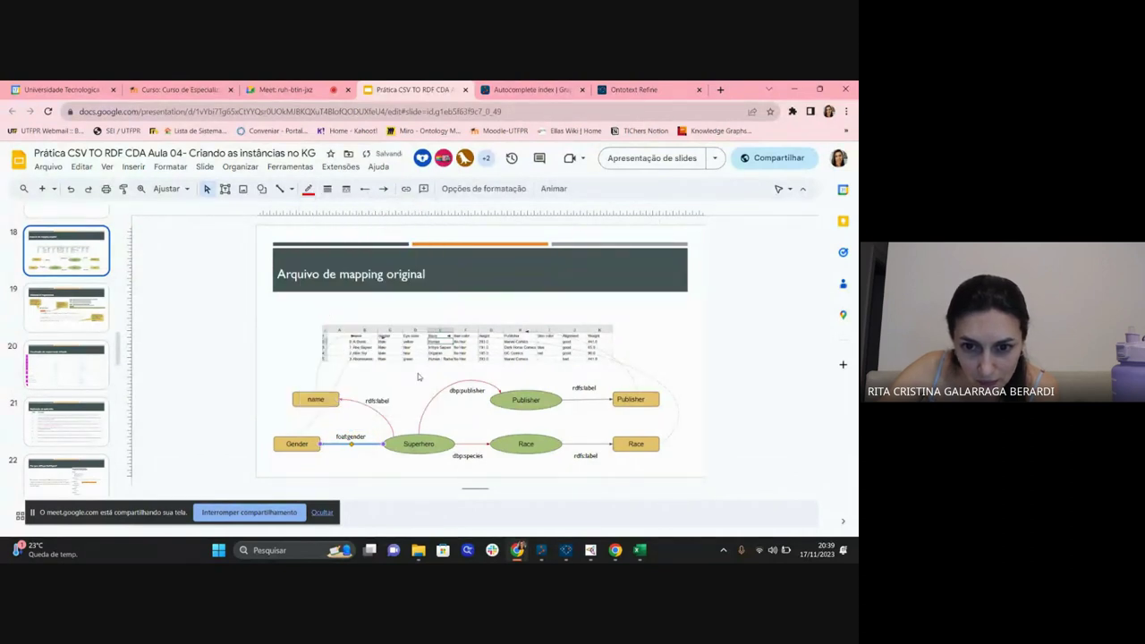
Compare the species, publisher, gender and rdfs:label rows in Ontotext Refine with the Race and Publisher relations in the slide diagram.
click(633, 89)
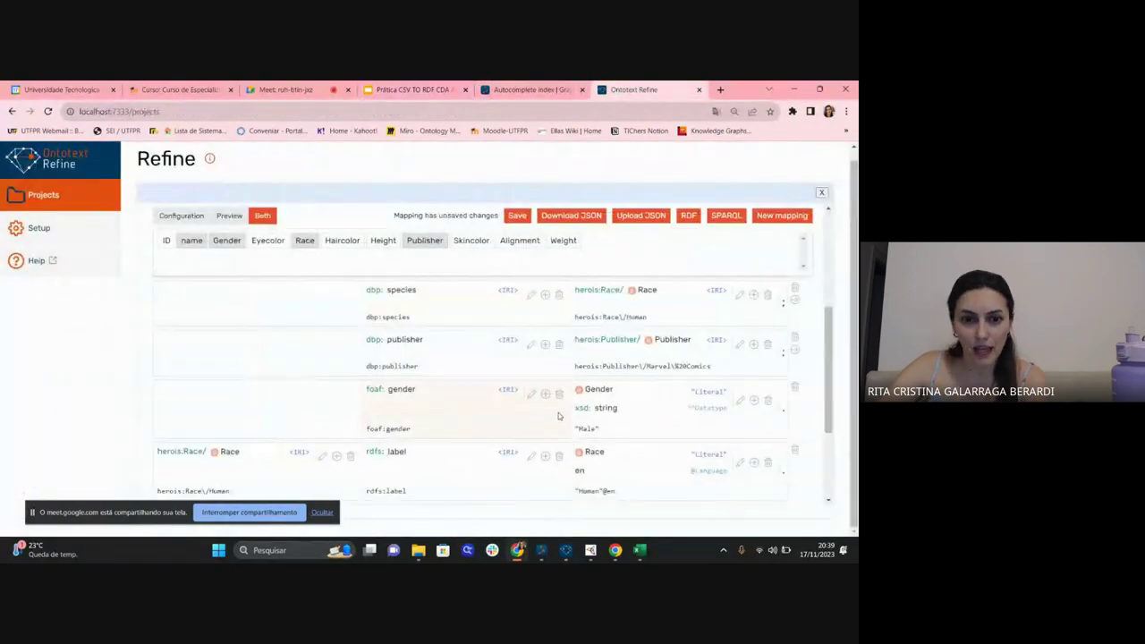
scroll(558, 415, down, 1)
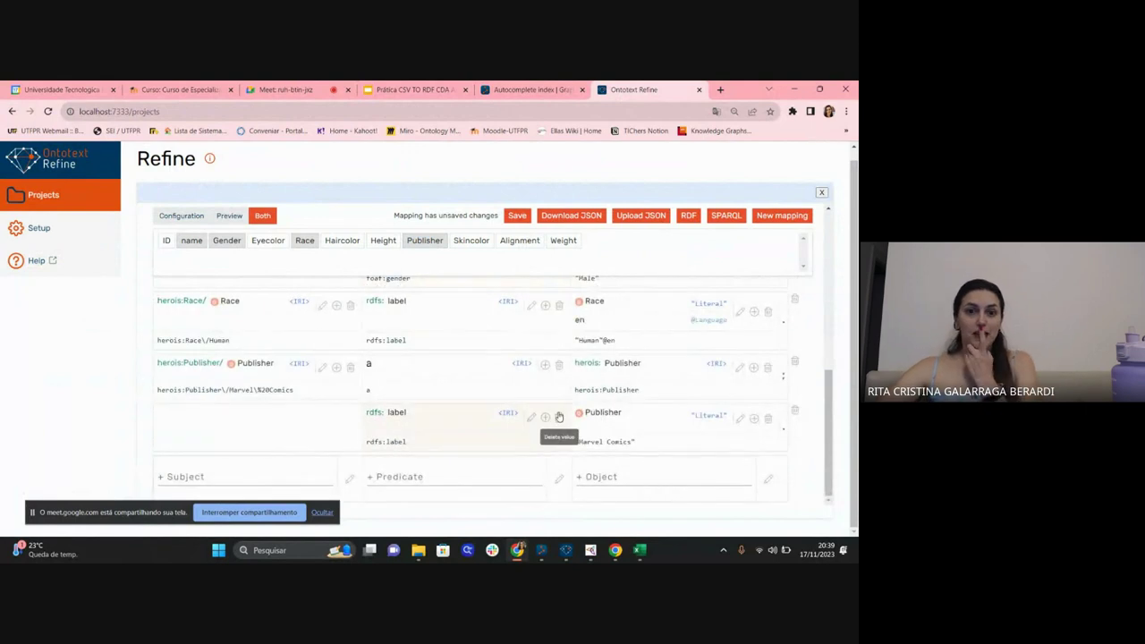
click(413, 90)
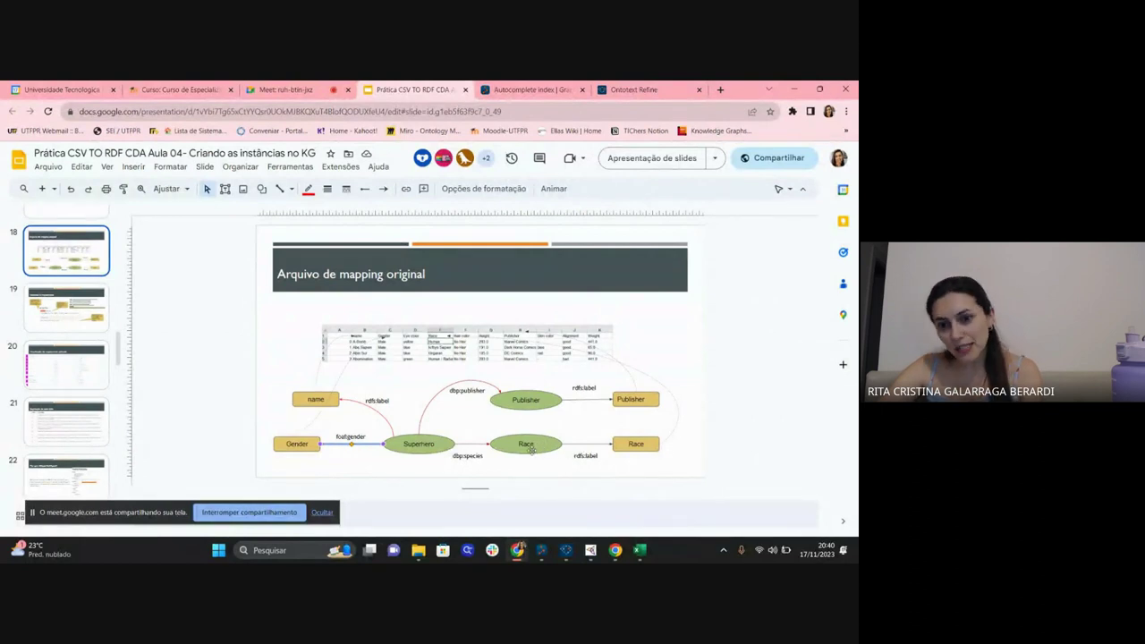
click(586, 453)
key(Tab)
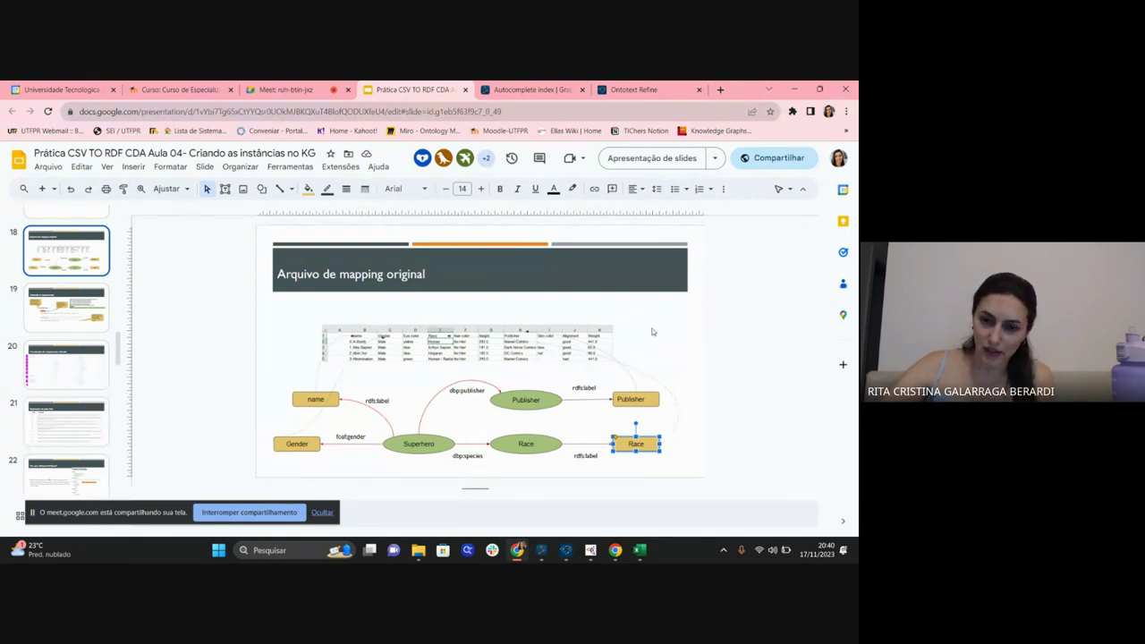
click(633, 90)
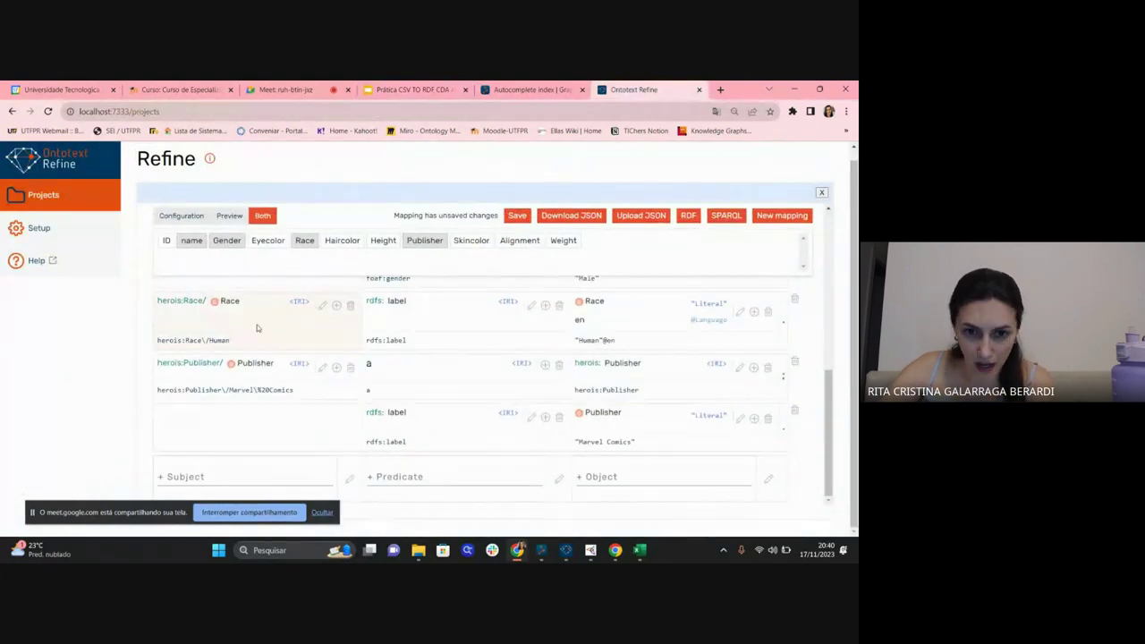
scroll(464, 369, up, 1)
scroll(464, 369, up, 3)
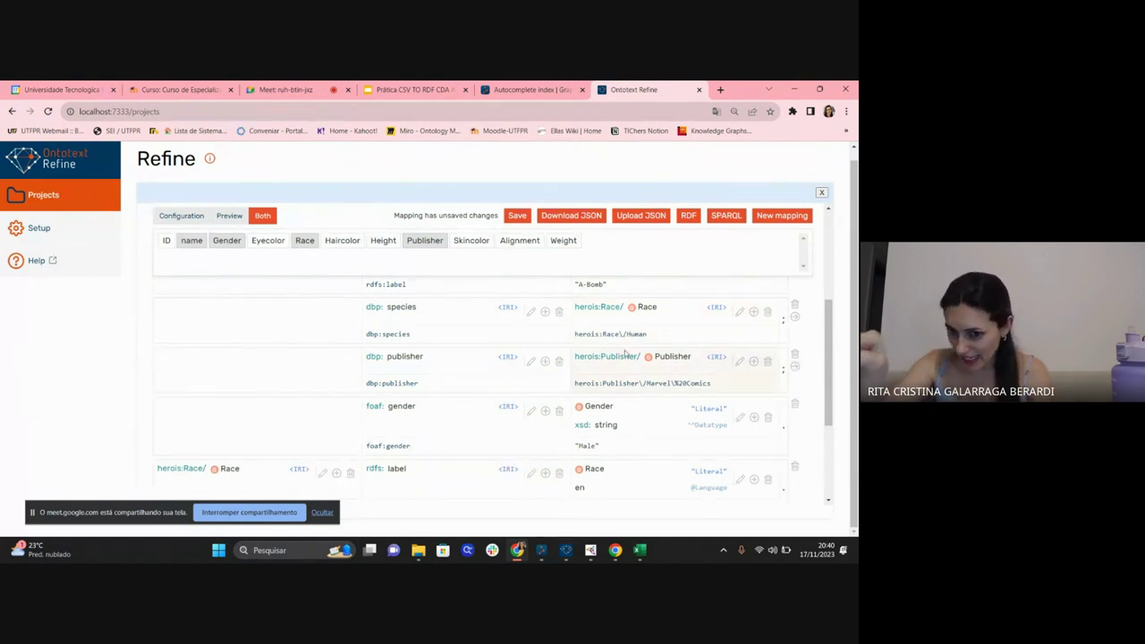
scroll(624, 352, down, 1)
scroll(624, 354, down, 2)
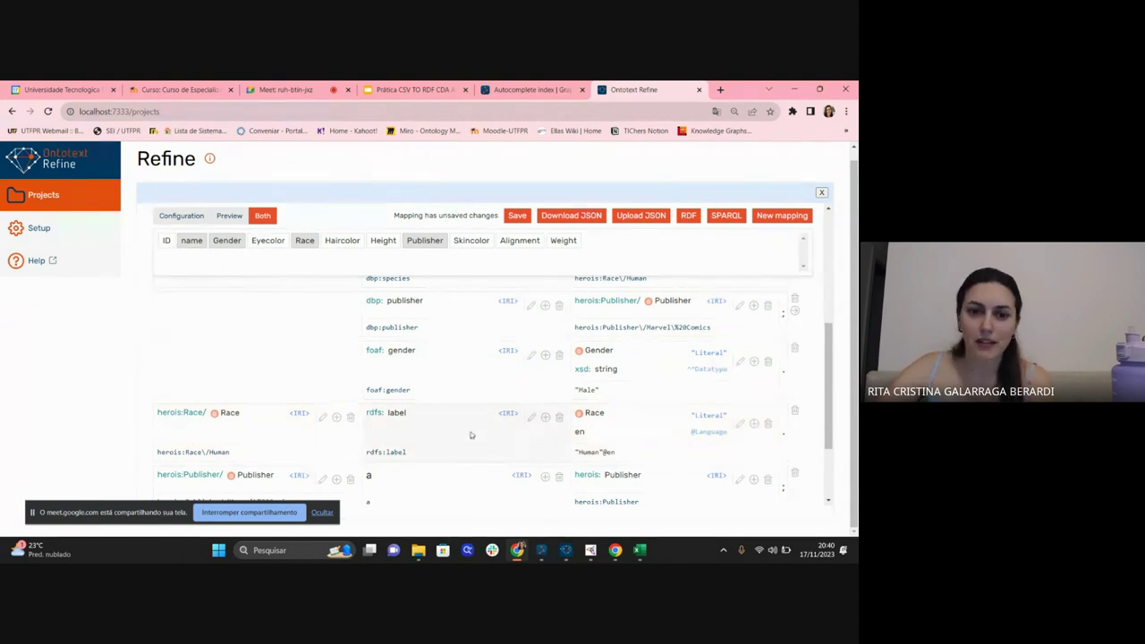
Review the subject and rdfs:label predicate value mappings of the herois:Race/ row.
click(321, 419)
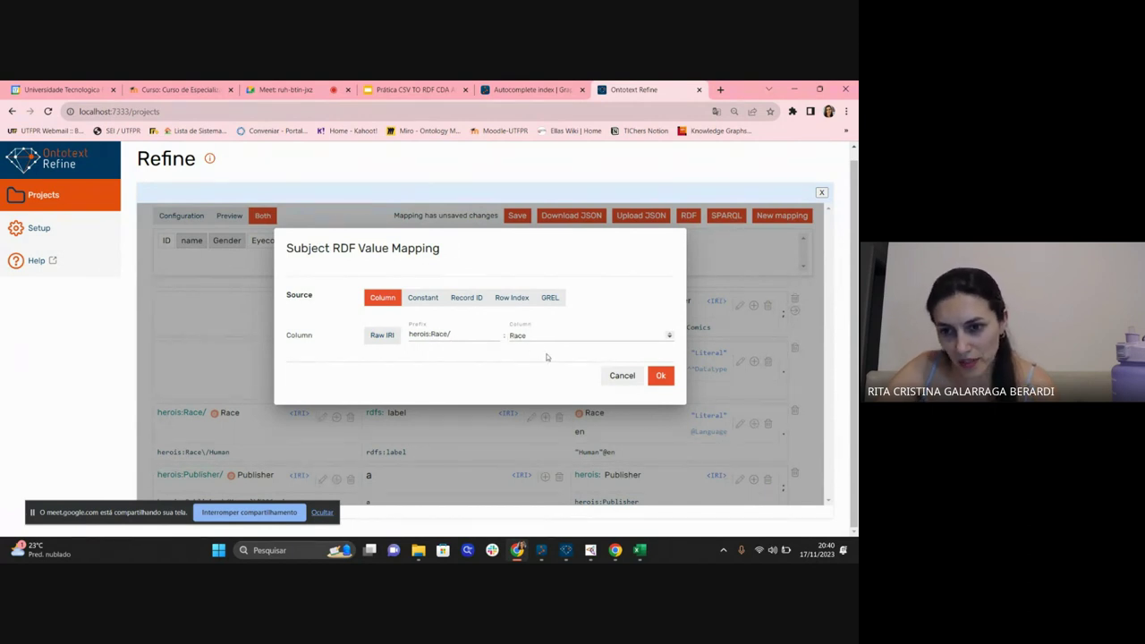
click(635, 380)
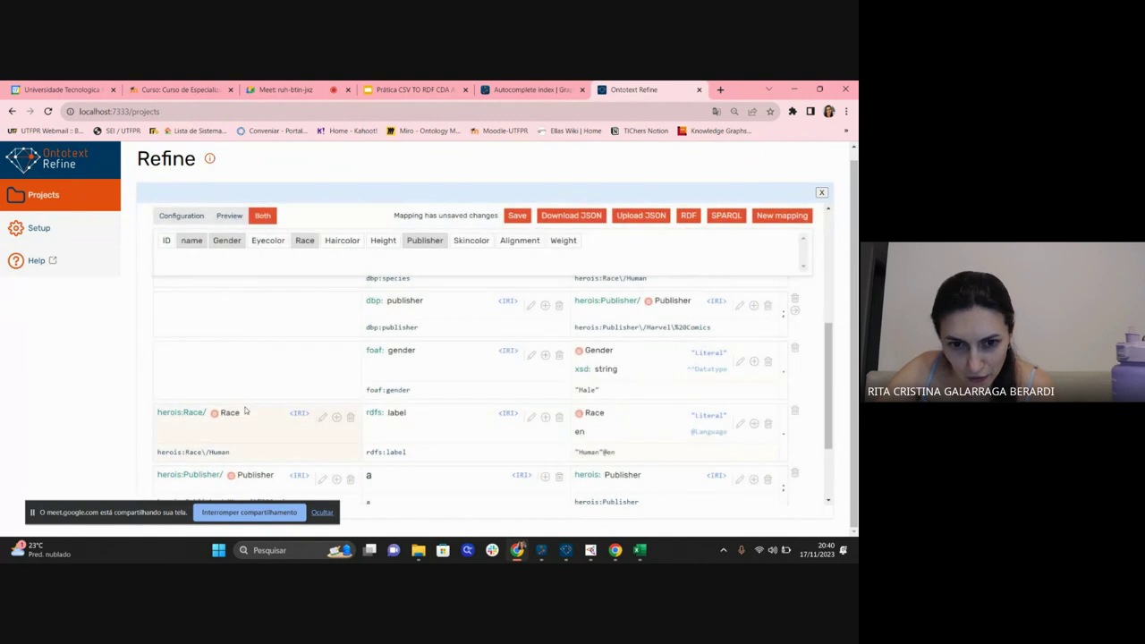
click(530, 417)
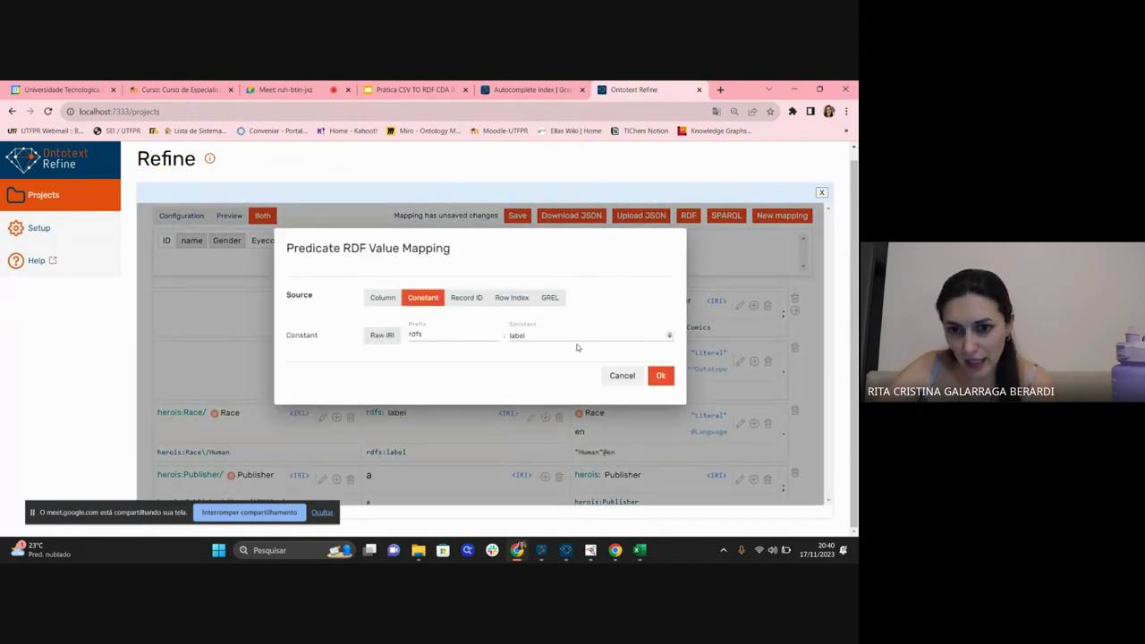
click(622, 376)
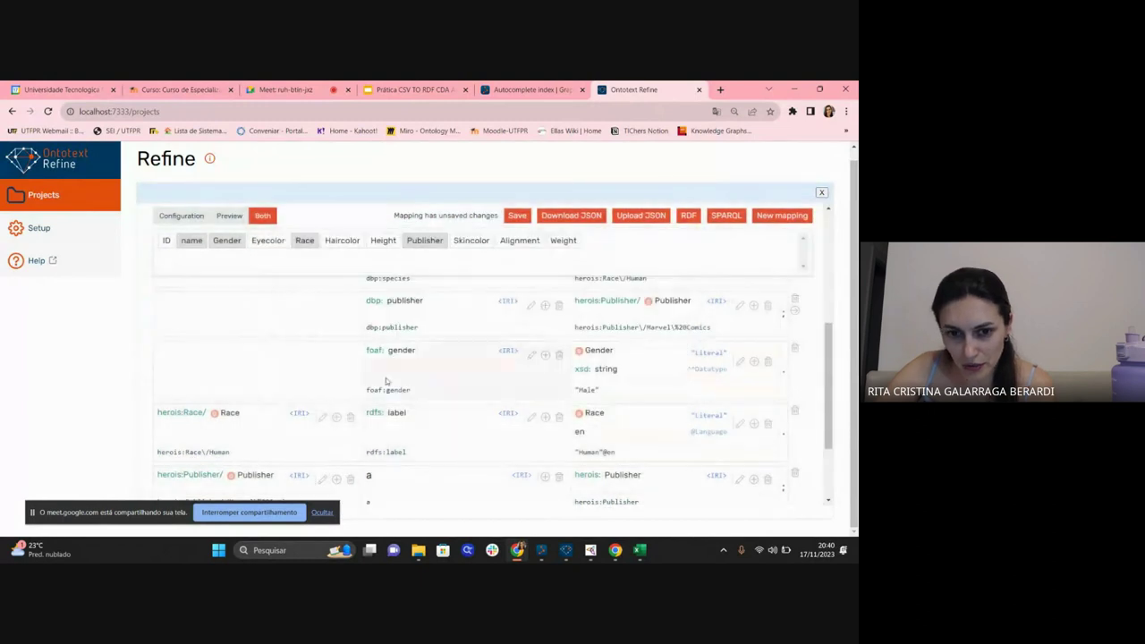
Review the literal and language settings of the herois:Race/ row's Race object, and return to the mapping diagram in Google Slides.
click(739, 423)
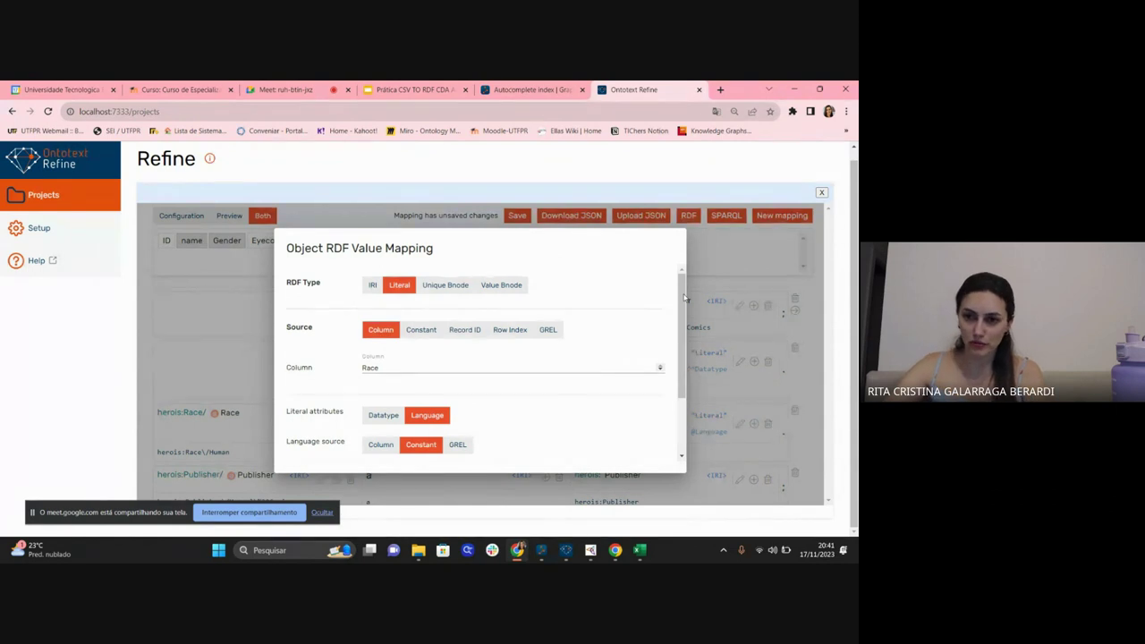
drag(684, 298, 689, 351)
scroll(690, 358, up, 1)
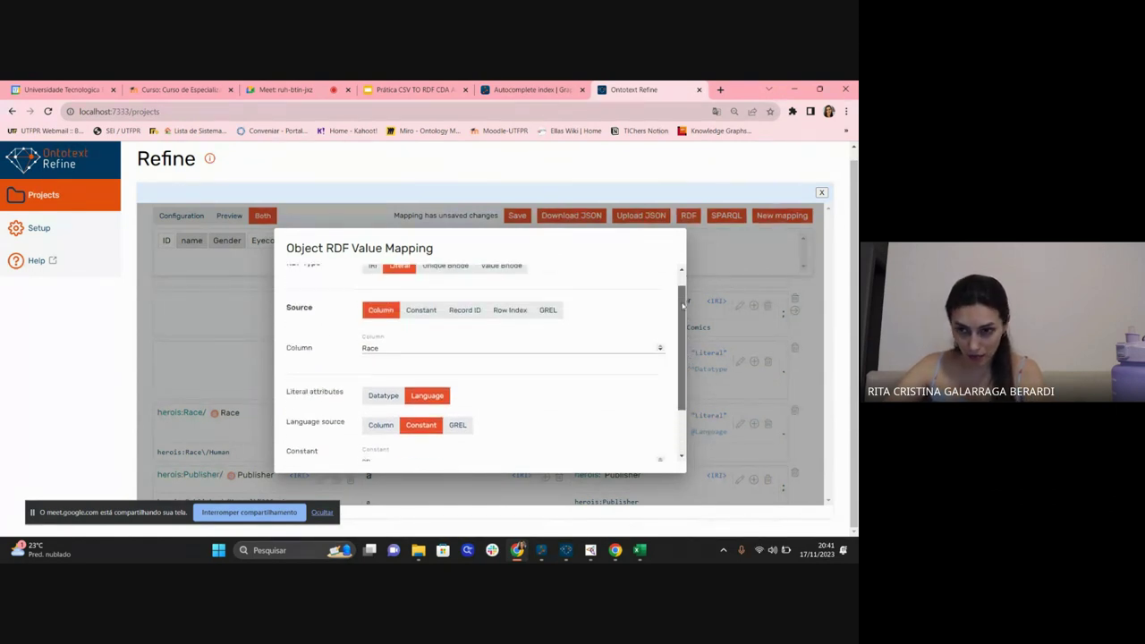
scroll(691, 376, down, 1)
click(615, 449)
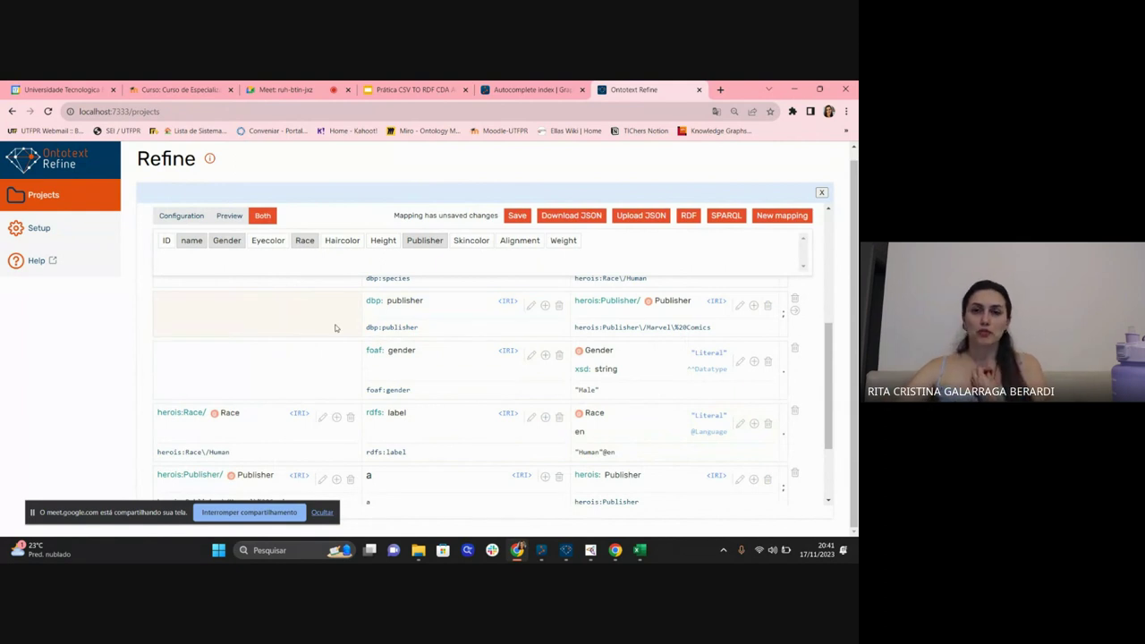
click(441, 86)
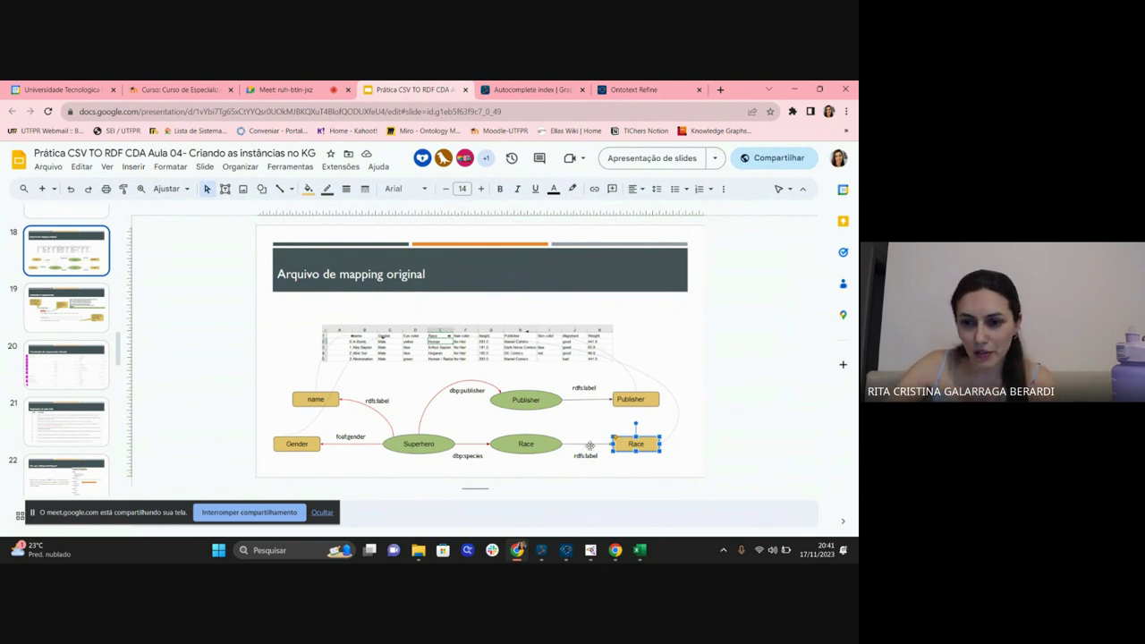
Colour the rdfs:label arrow between the Race ellipse and the Race box red.
click(581, 444)
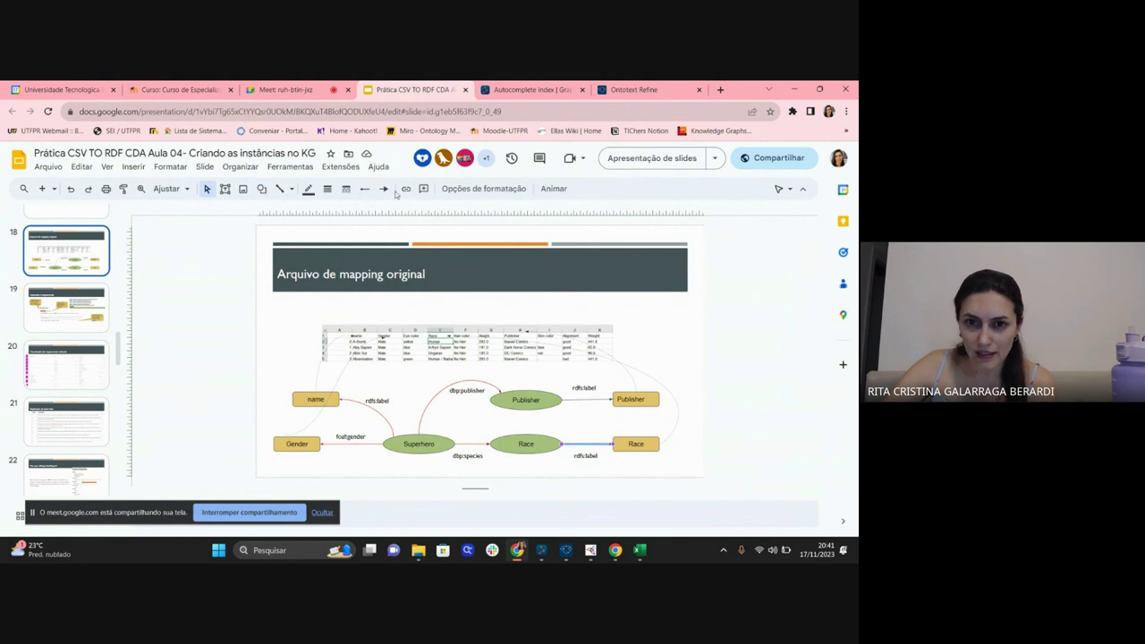
click(308, 190)
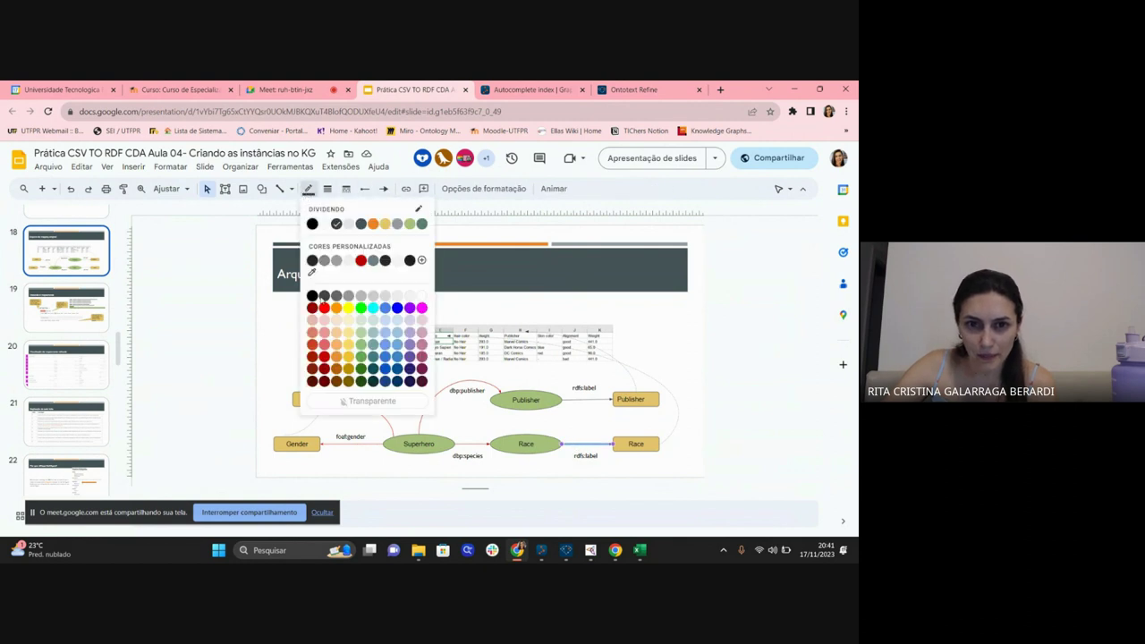
click(323, 307)
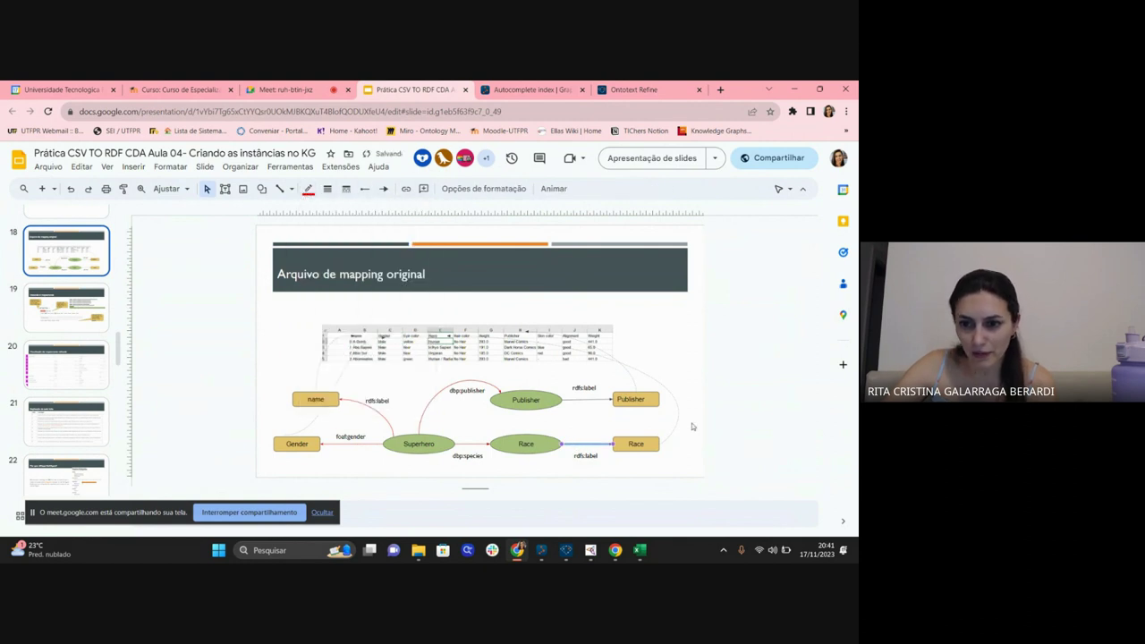
click(663, 471)
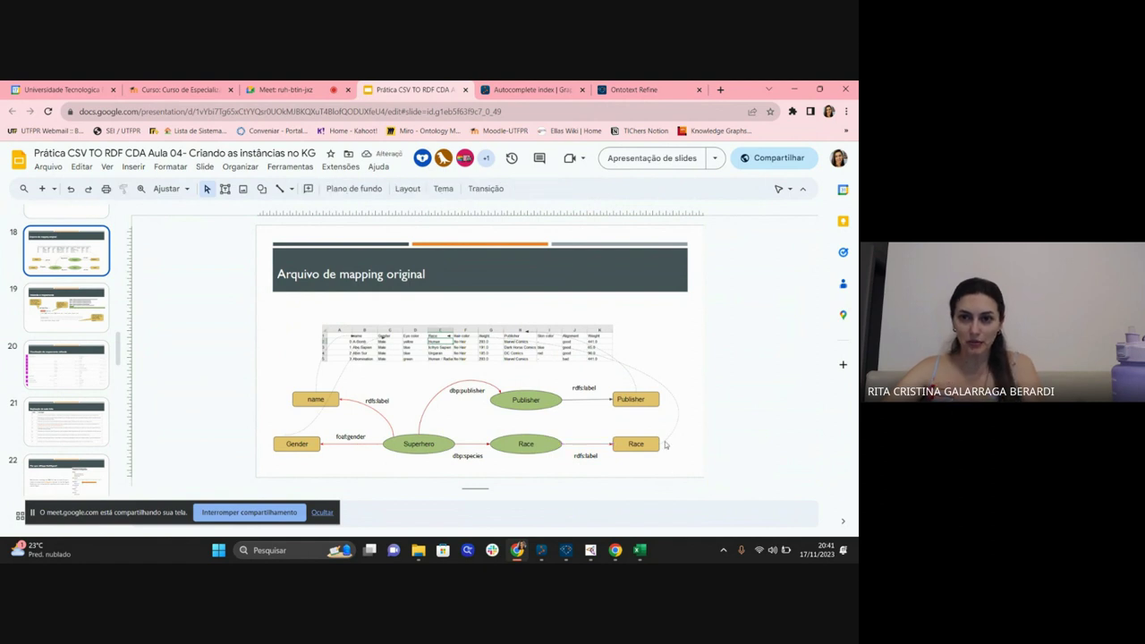
Compare the Race and Publisher mapping rows in Ontotext Refine with the Publisher rdfs:label relation in the Google Slides diagram.
click(637, 89)
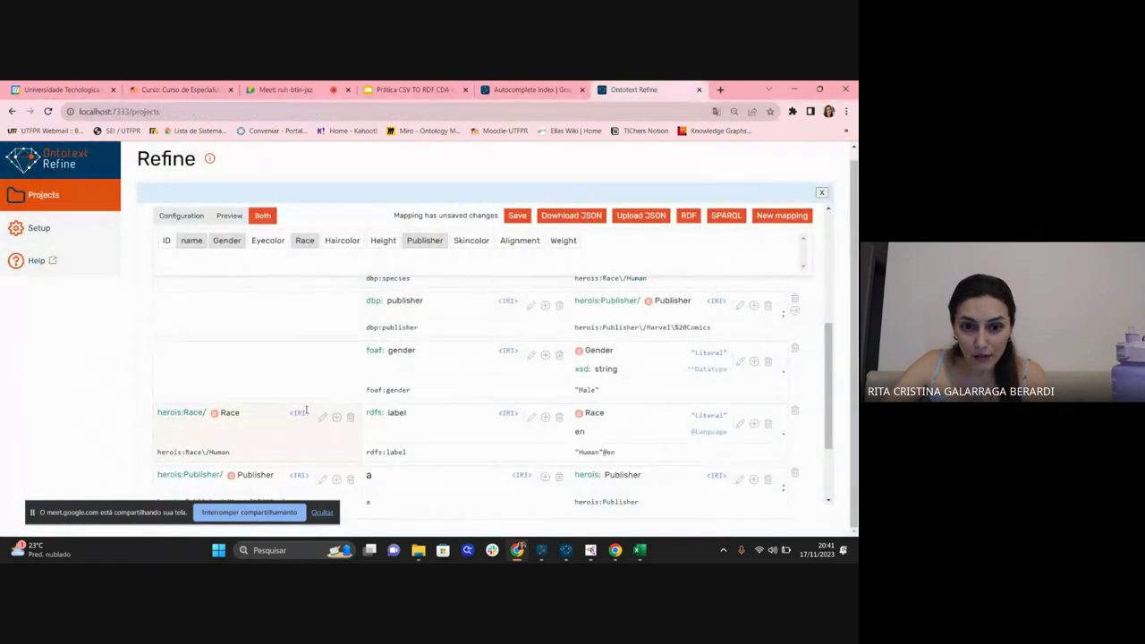
scroll(306, 410, down, 2)
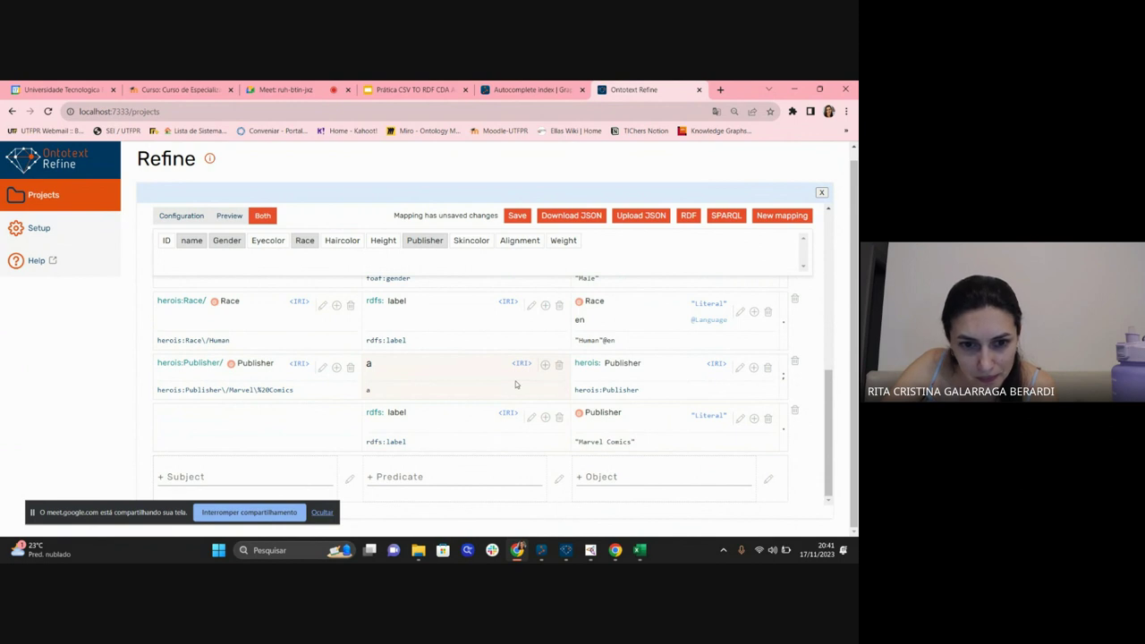
scroll(515, 384, up, 10)
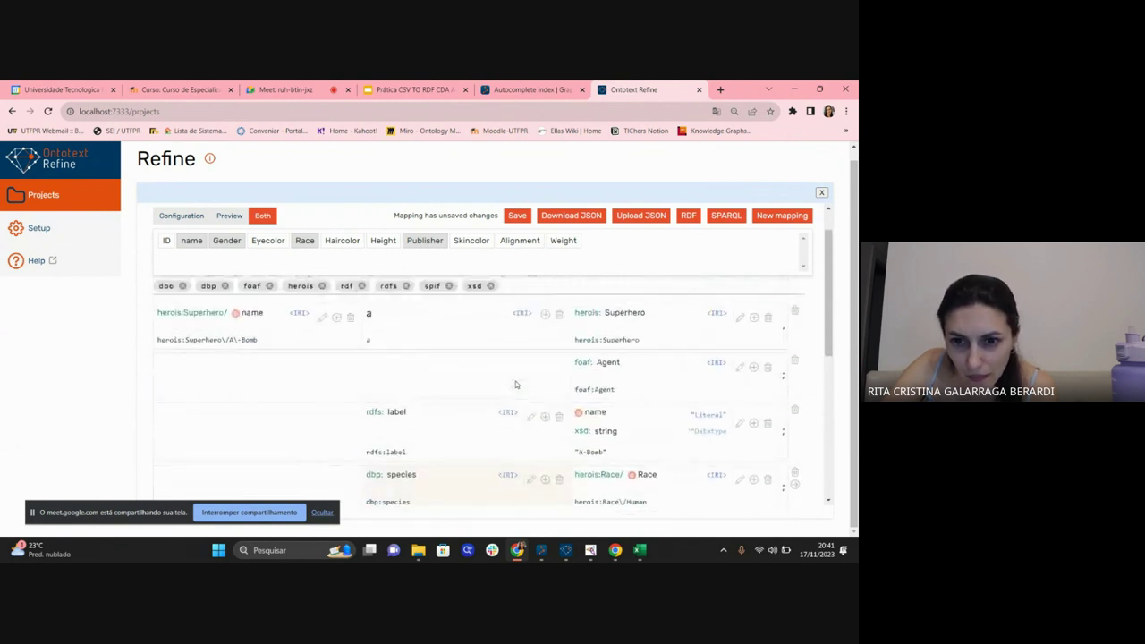
scroll(515, 384, down, 10)
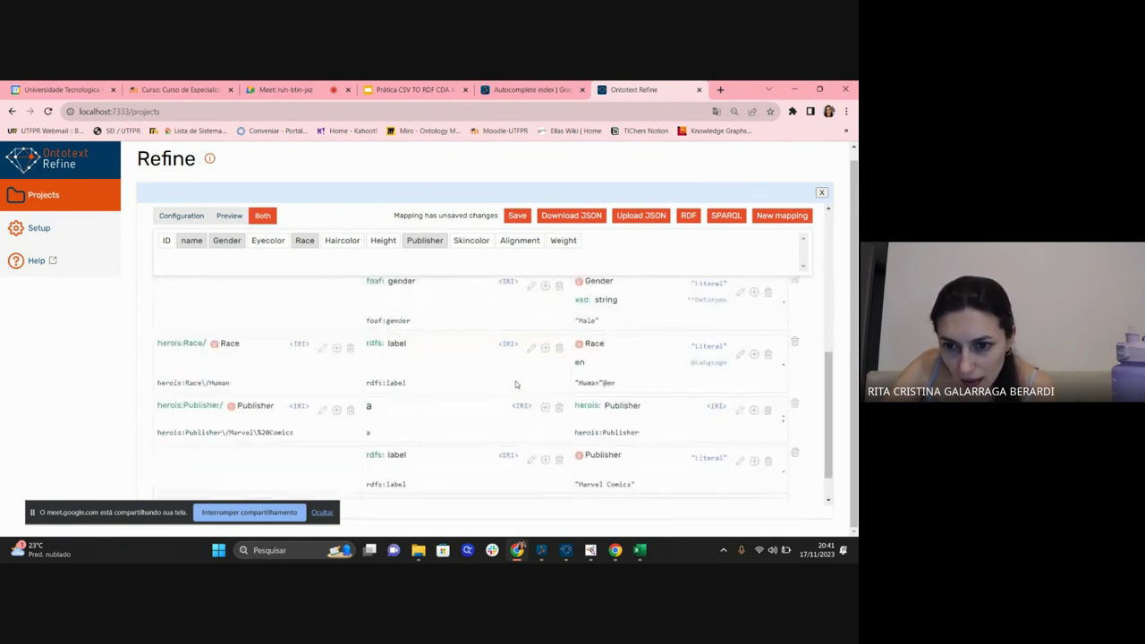
scroll(515, 384, down, 1)
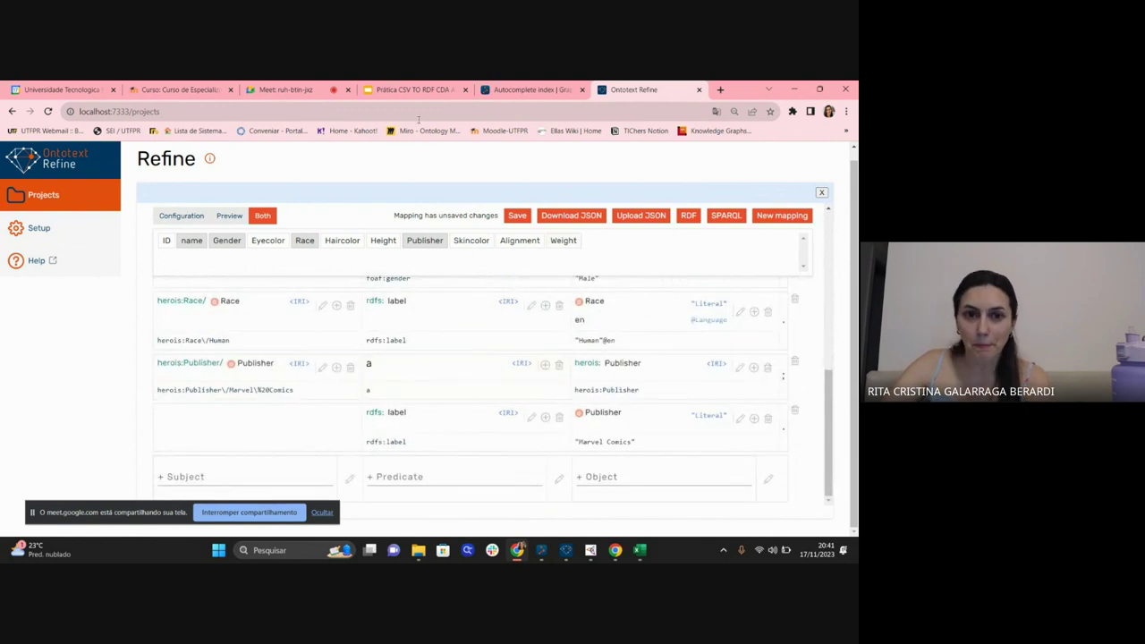
click(415, 90)
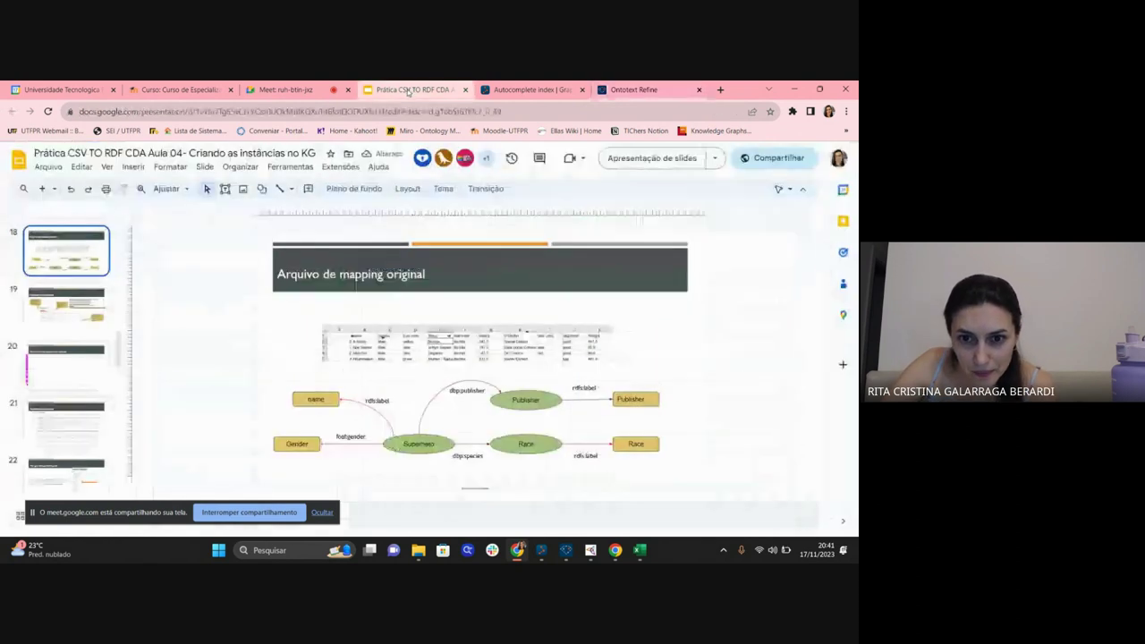
click(552, 396)
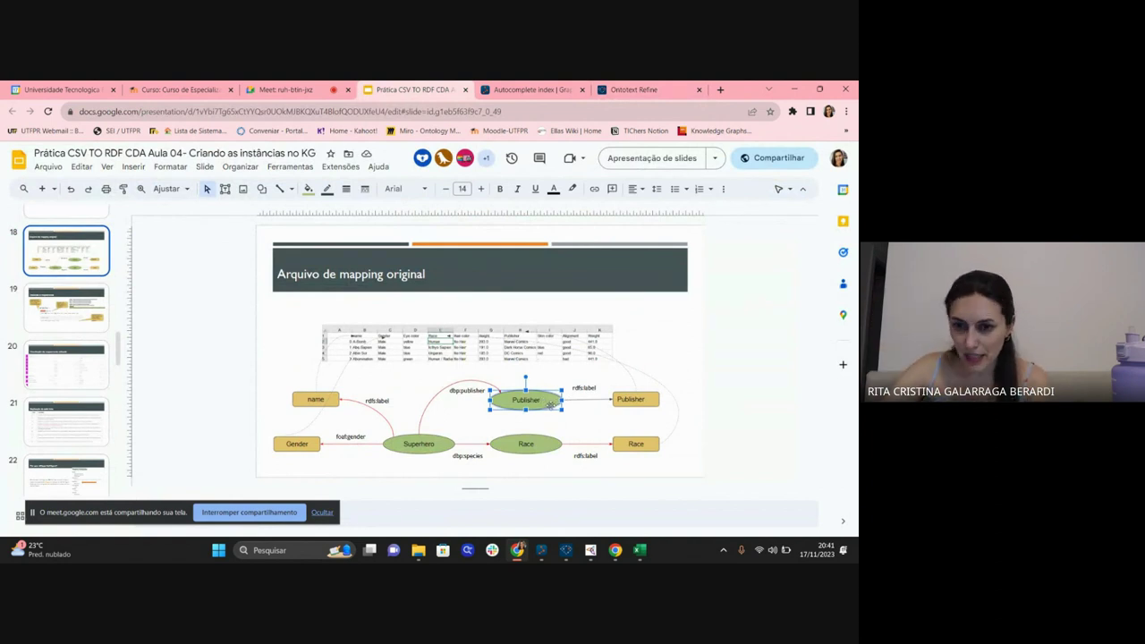
click(591, 399)
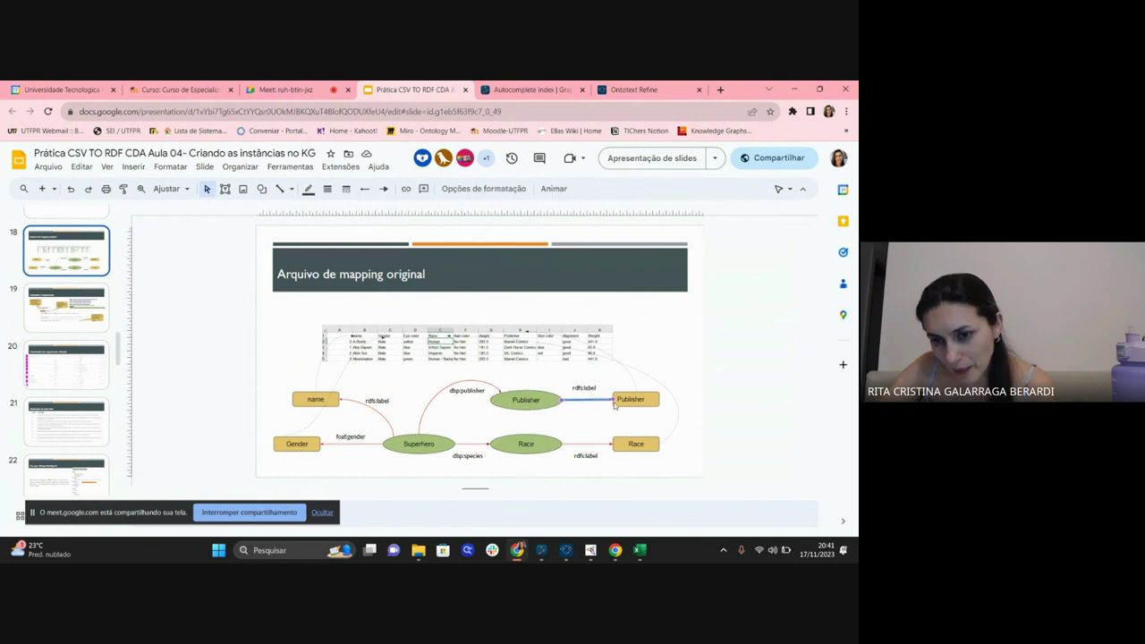
click(645, 399)
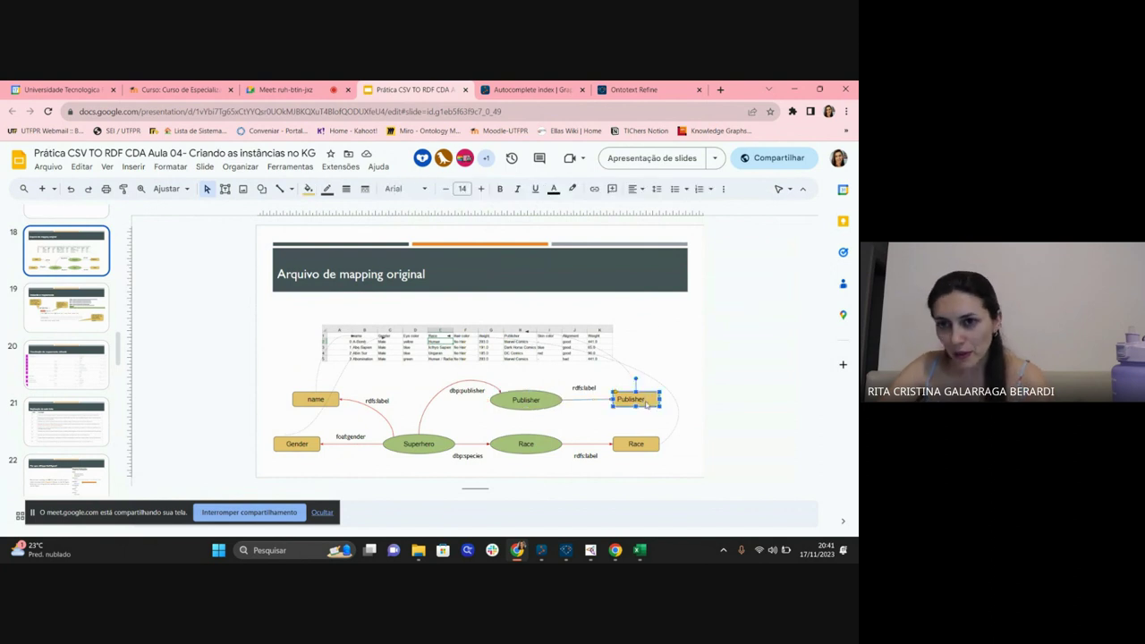
Switch to Ontotext Refine and review the subject value mapping of the herois:Publisher/ row without changing it.
click(633, 89)
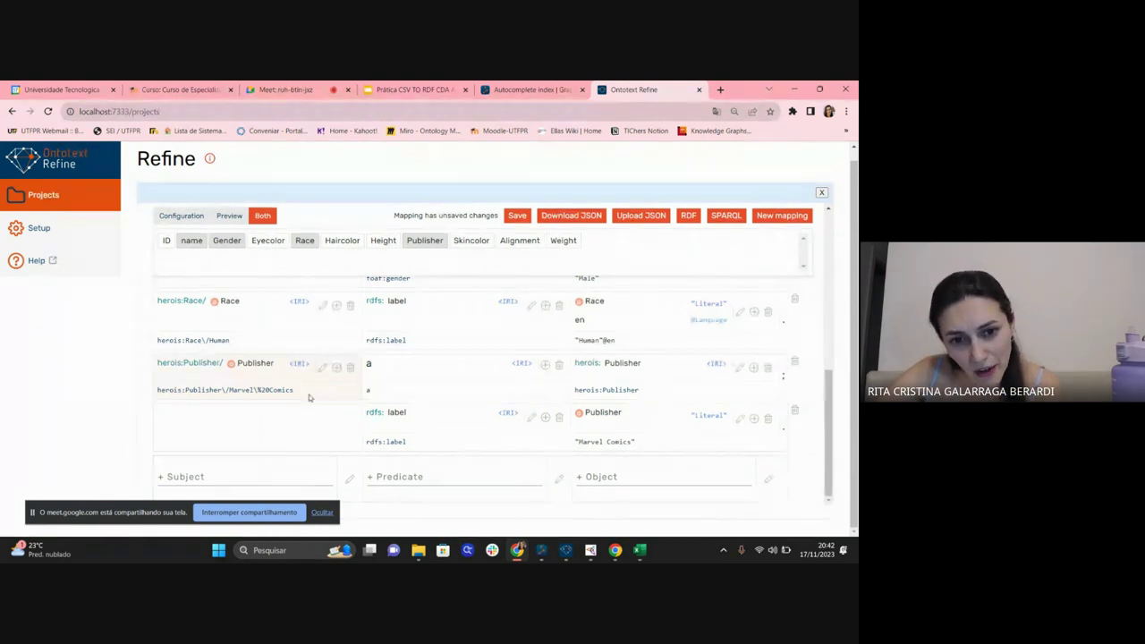
click(322, 367)
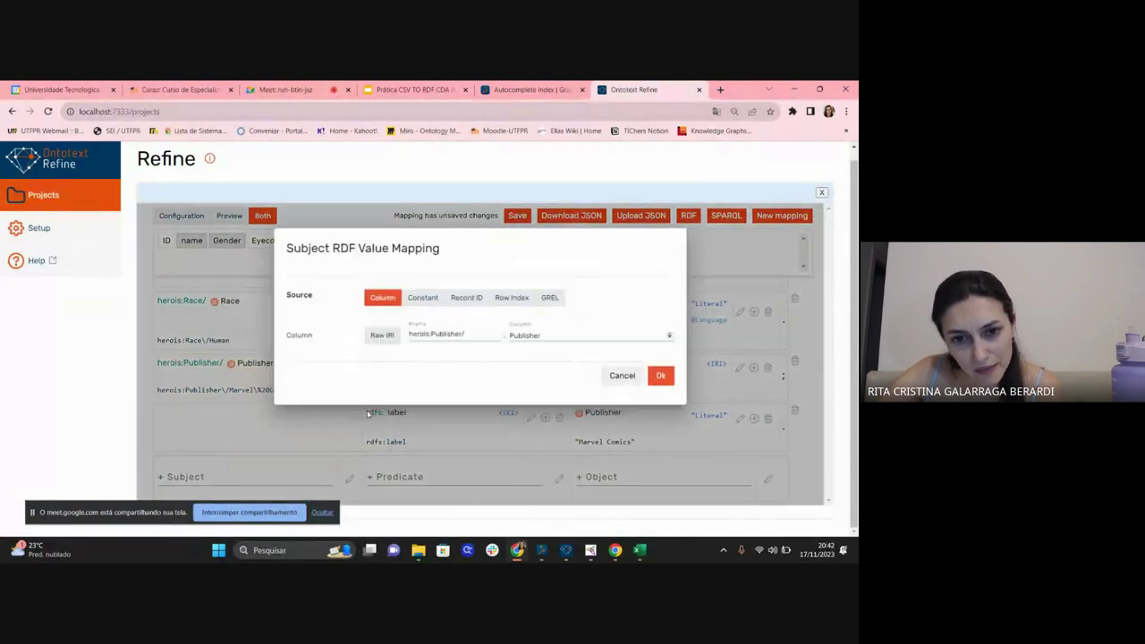
scroll(443, 327, up, 1)
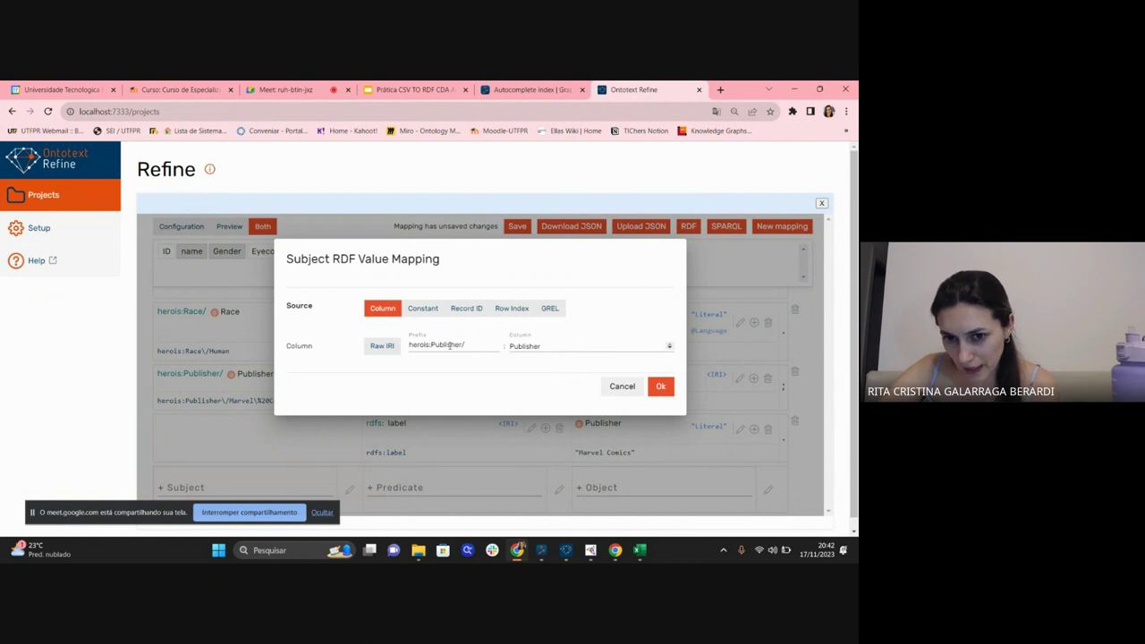
click(617, 385)
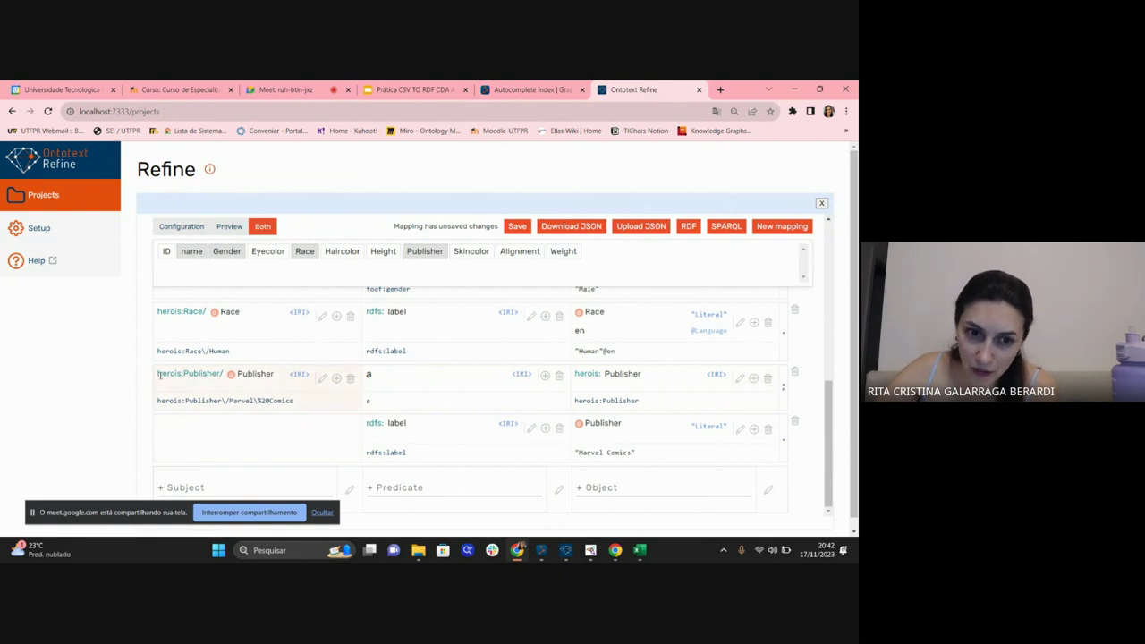
Trace the dbp:publisher object down to the herois:Publisher/ subject row, and locate the Publisher ellipse in the Google Slides diagram.
scroll(579, 366, up, 5)
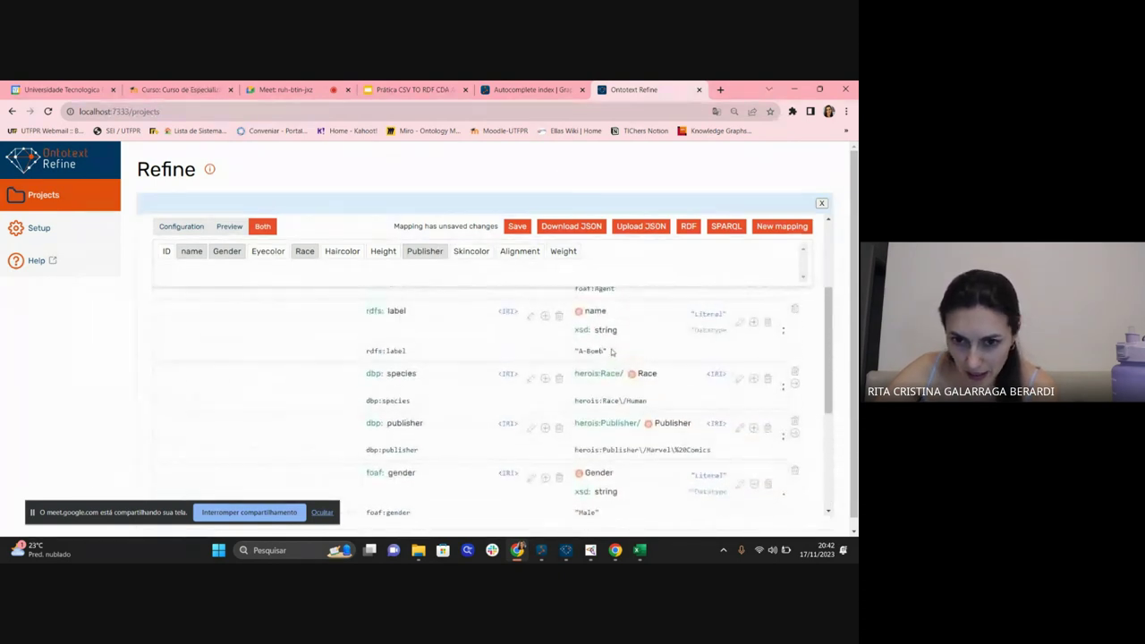
scroll(644, 452, down, 1)
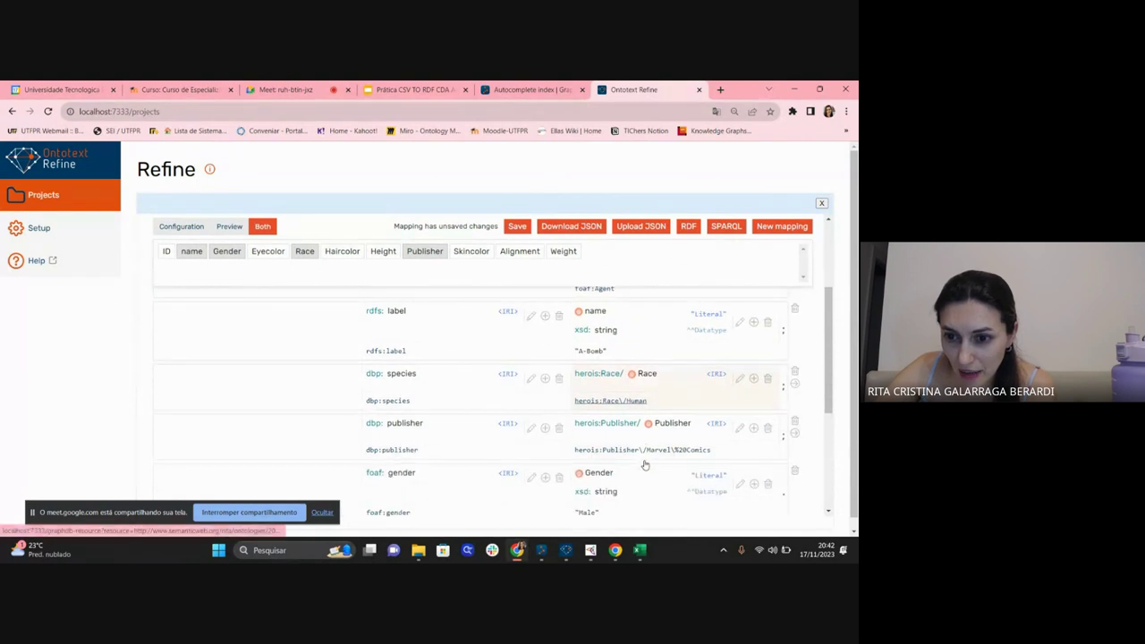
scroll(453, 378, down, 2)
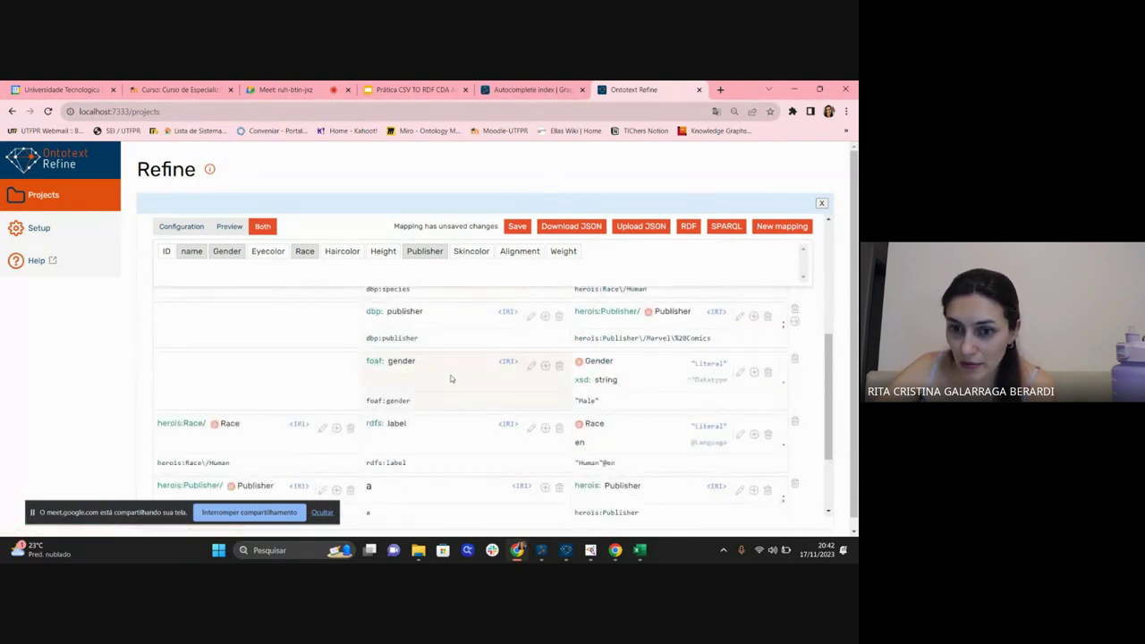
scroll(451, 378, down, 2)
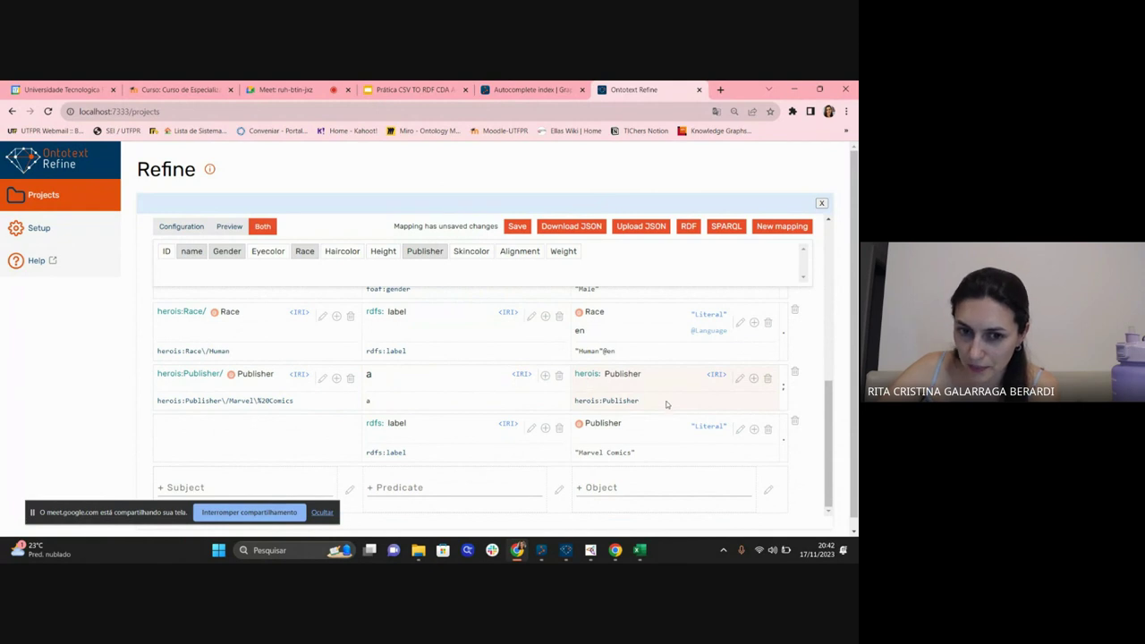
click(411, 90)
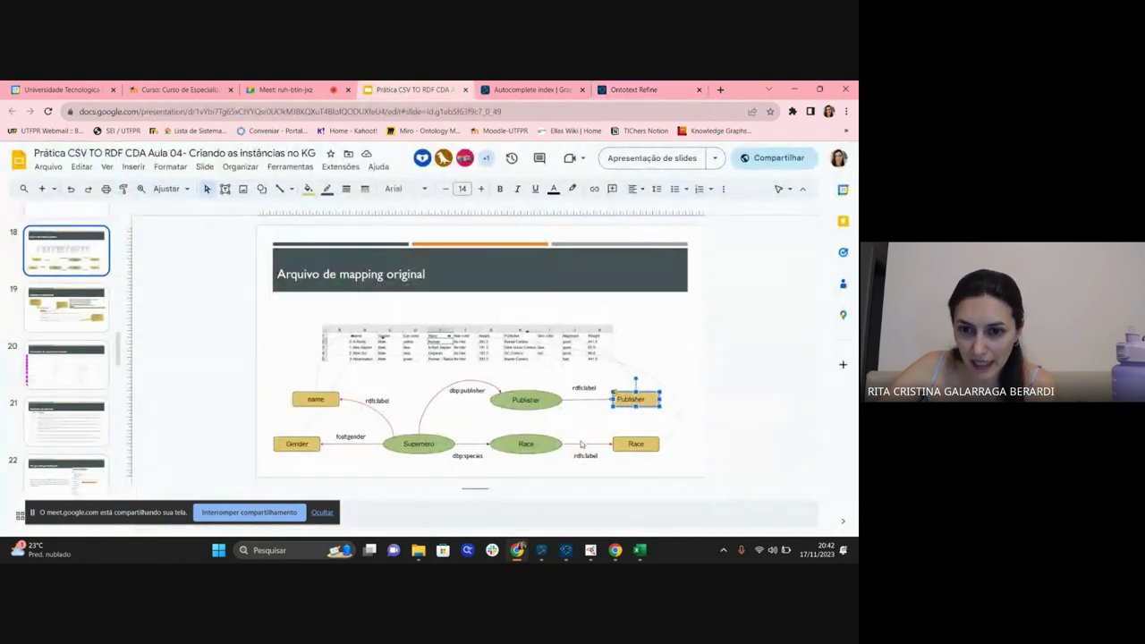
click(525, 400)
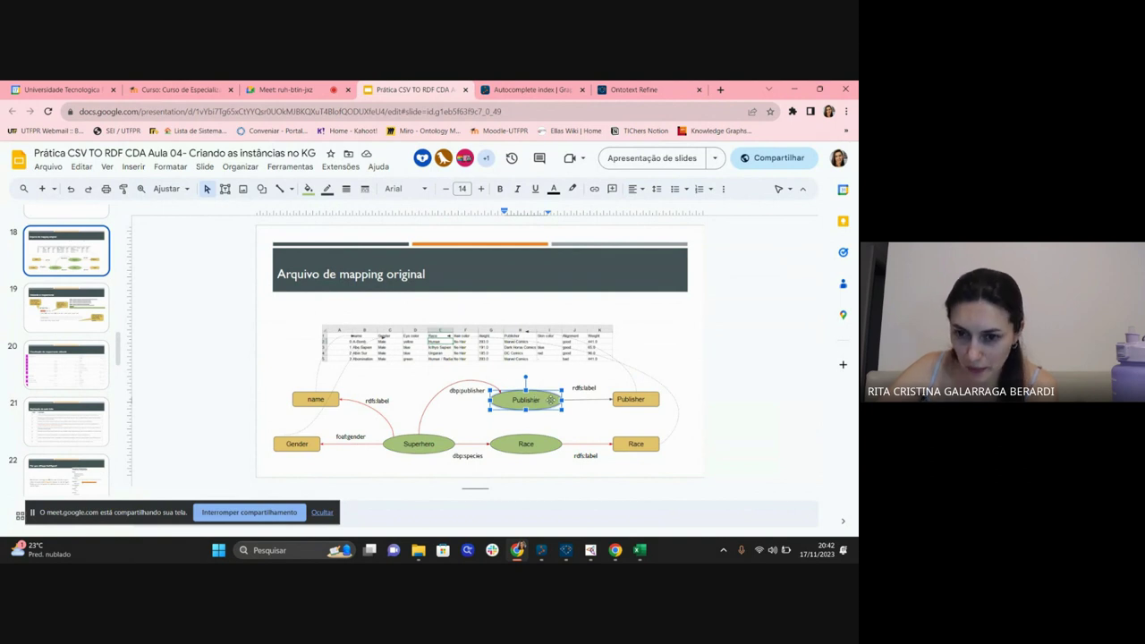
Review the rdfs:label predicate and the literal Publisher object mappings under the herois:Publisher/ subject in Ontotext Refine.
click(631, 89)
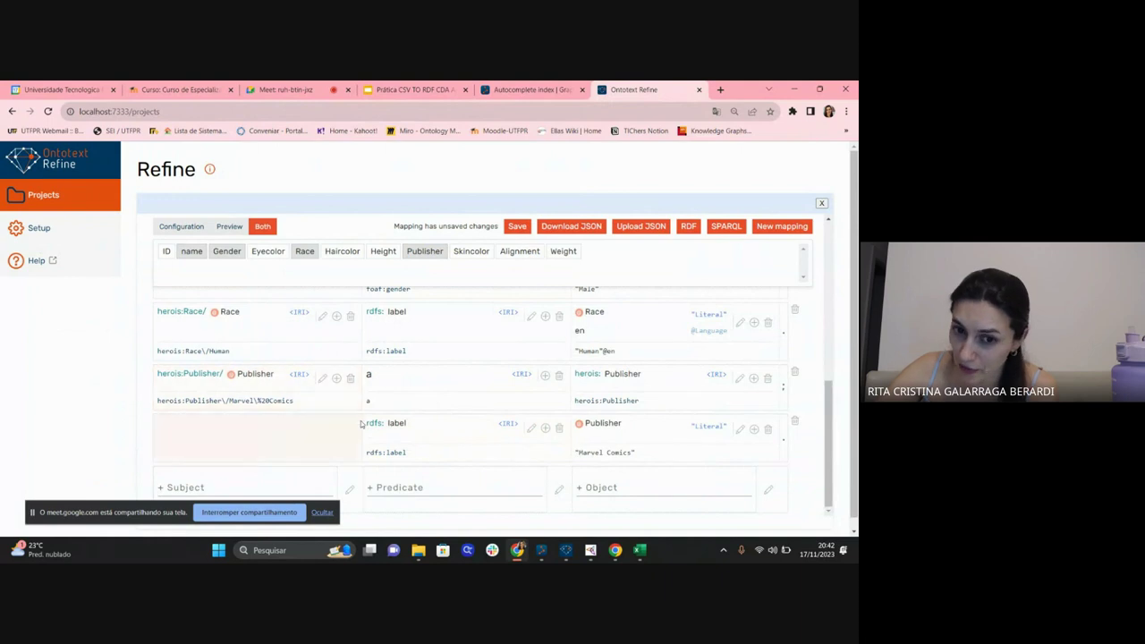
click(530, 428)
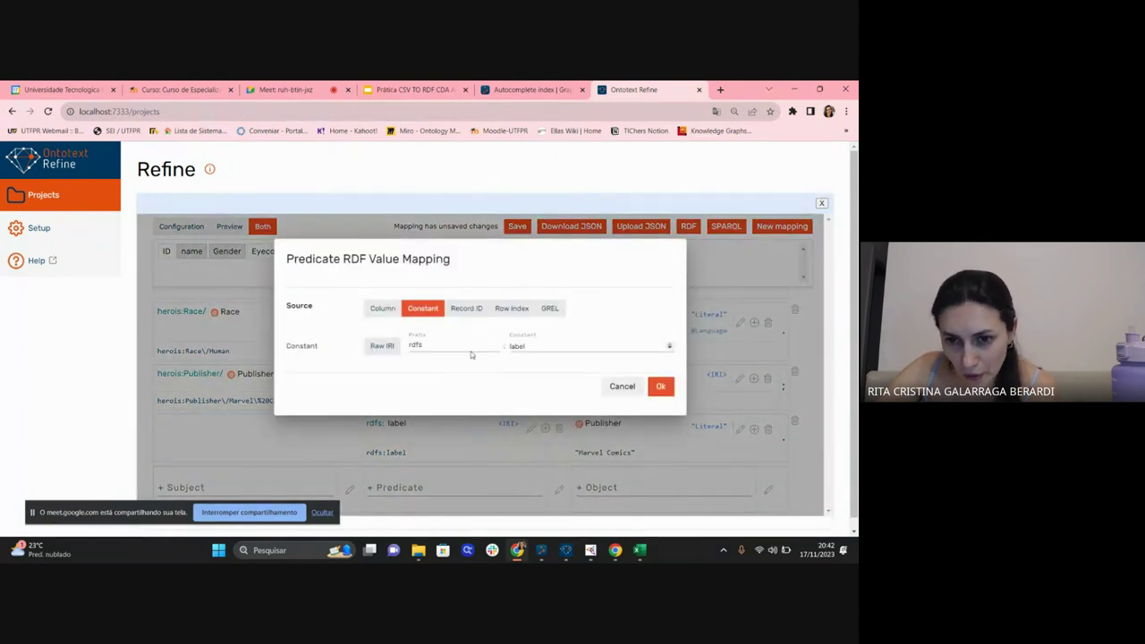
click(621, 387)
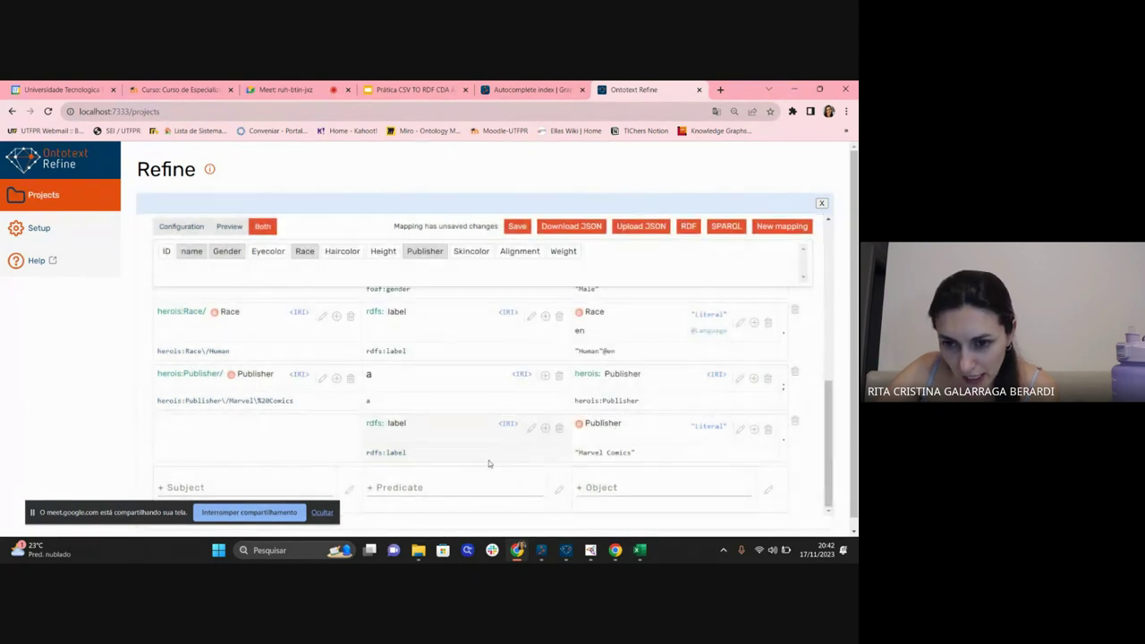
click(738, 429)
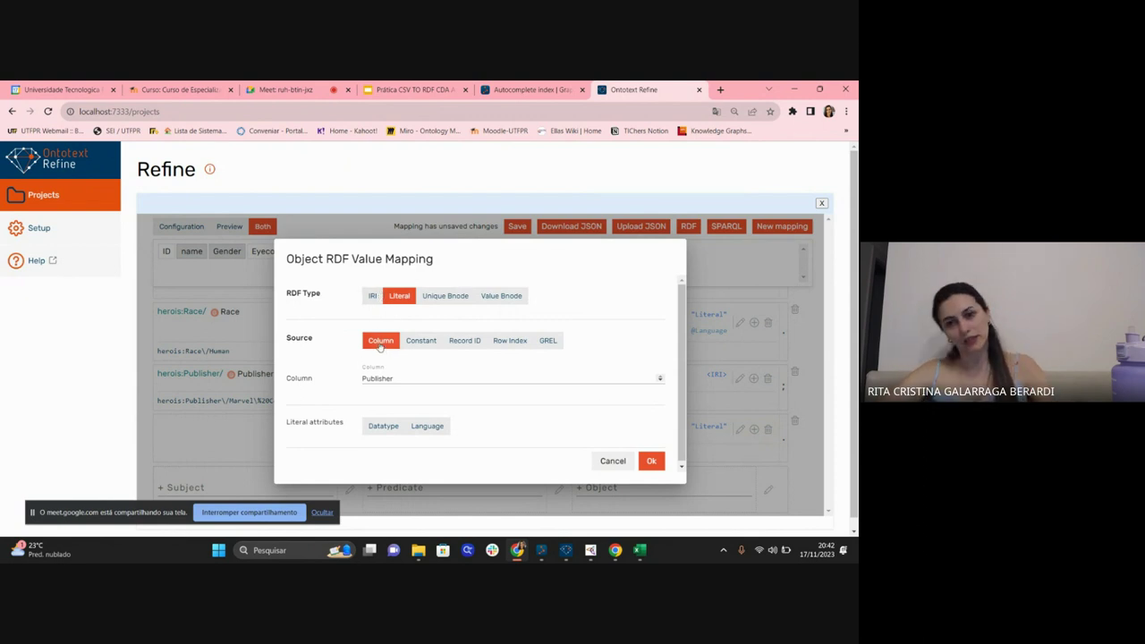
click(613, 461)
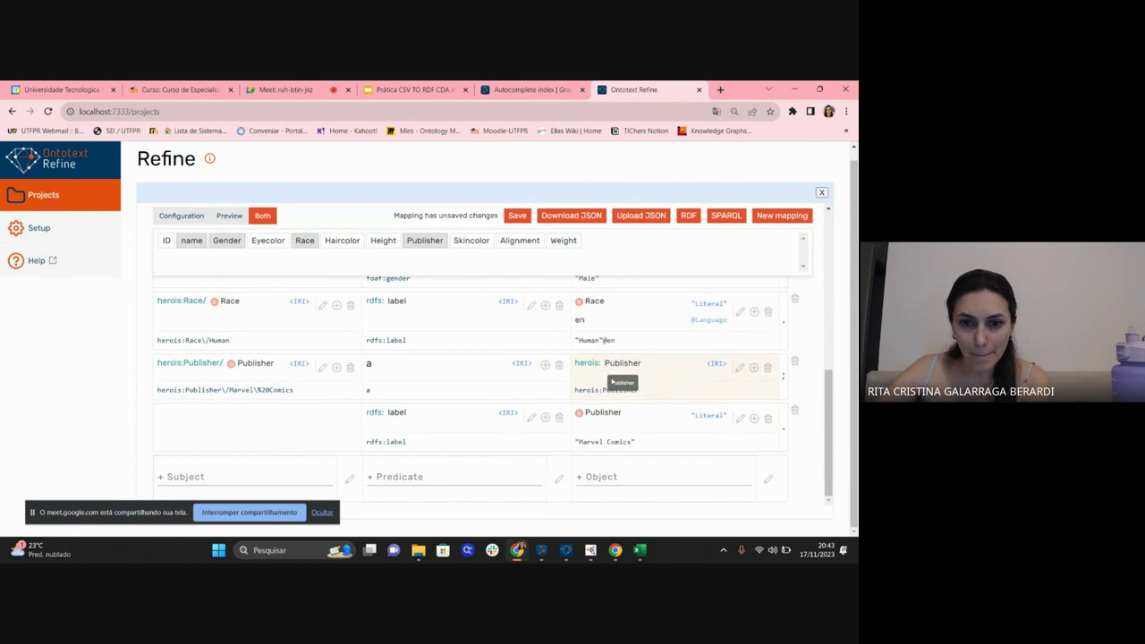
Return to Google Slides and colour the rdfs:label arrow between the Publisher ellipse and the Publisher box red.
click(413, 89)
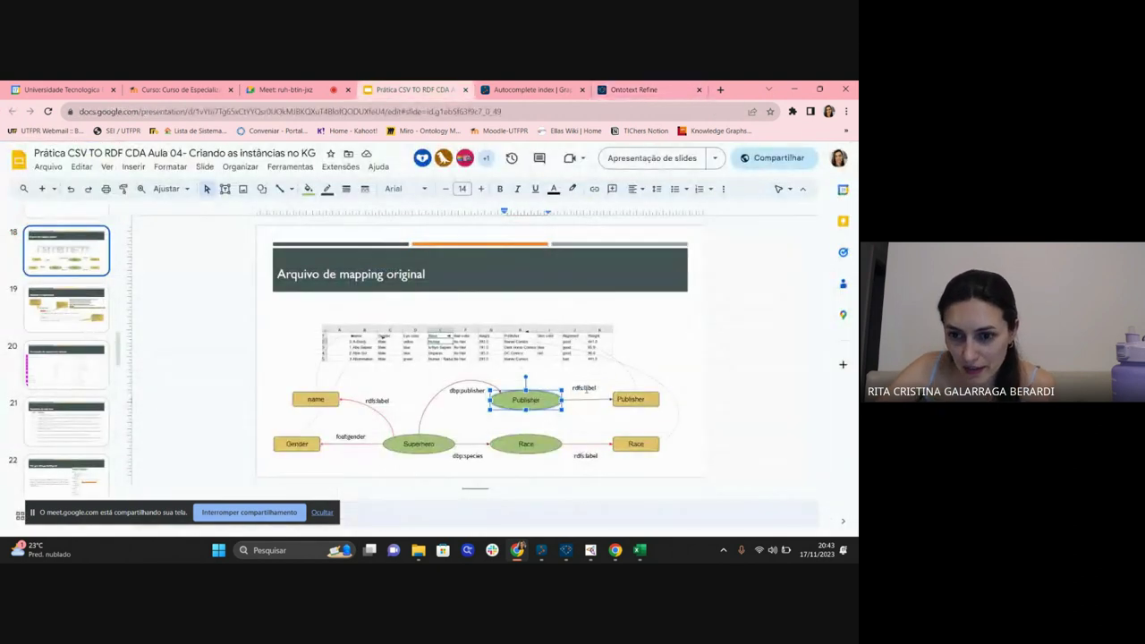
click(589, 399)
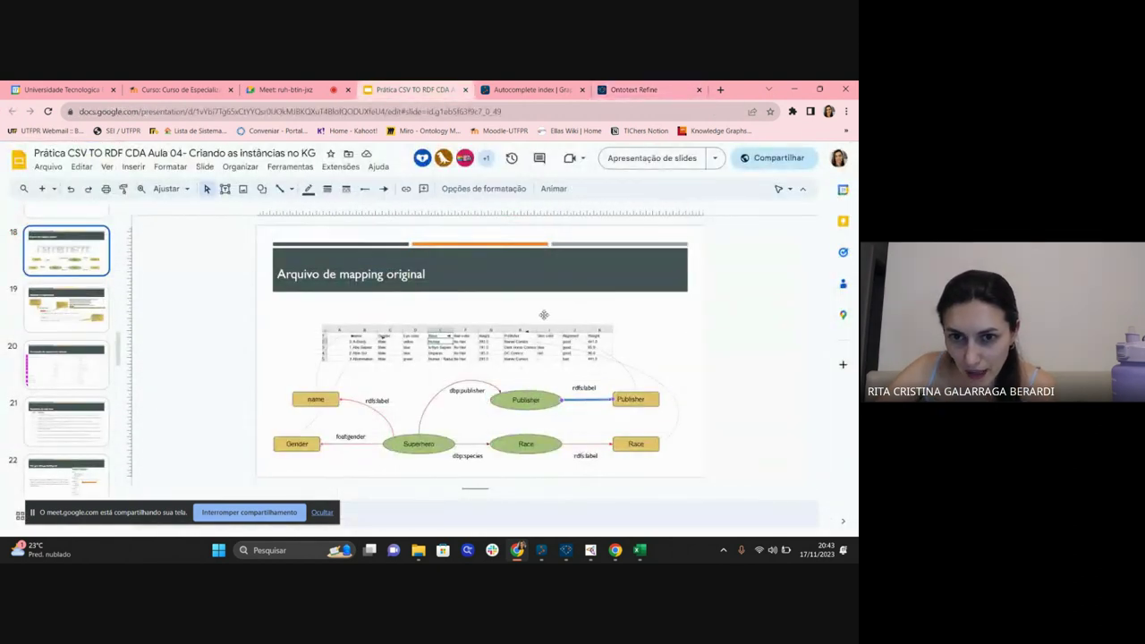
click(308, 189)
click(353, 265)
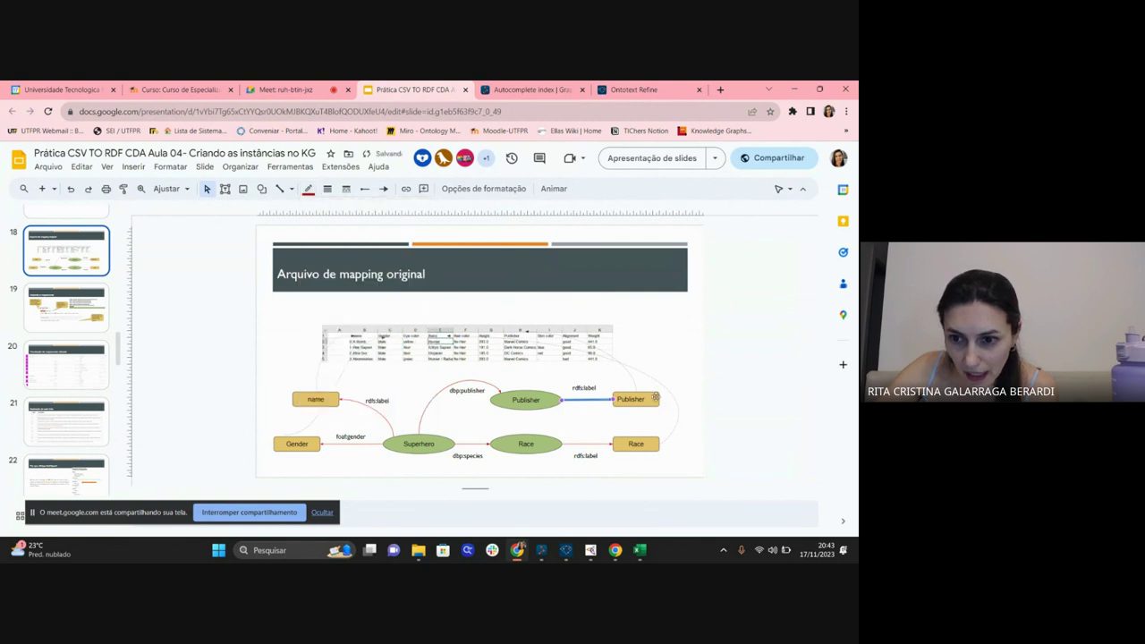
click(654, 398)
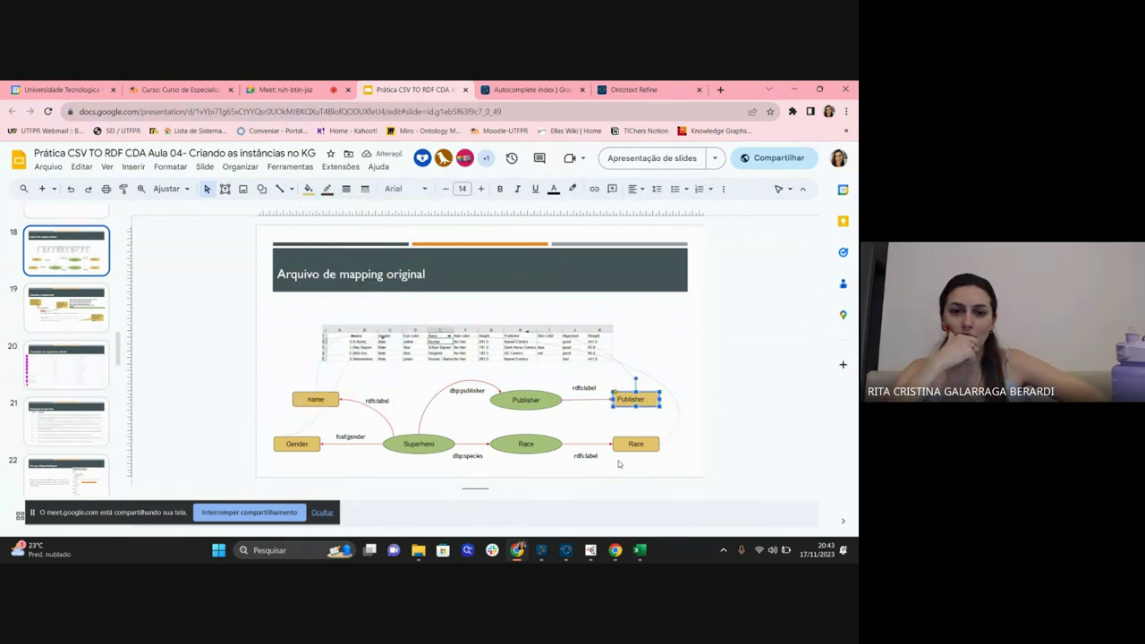
Go through the slides after the mapping diagram up to slide 22, "Por que rdf:type foaf:Agent?".
click(96, 318)
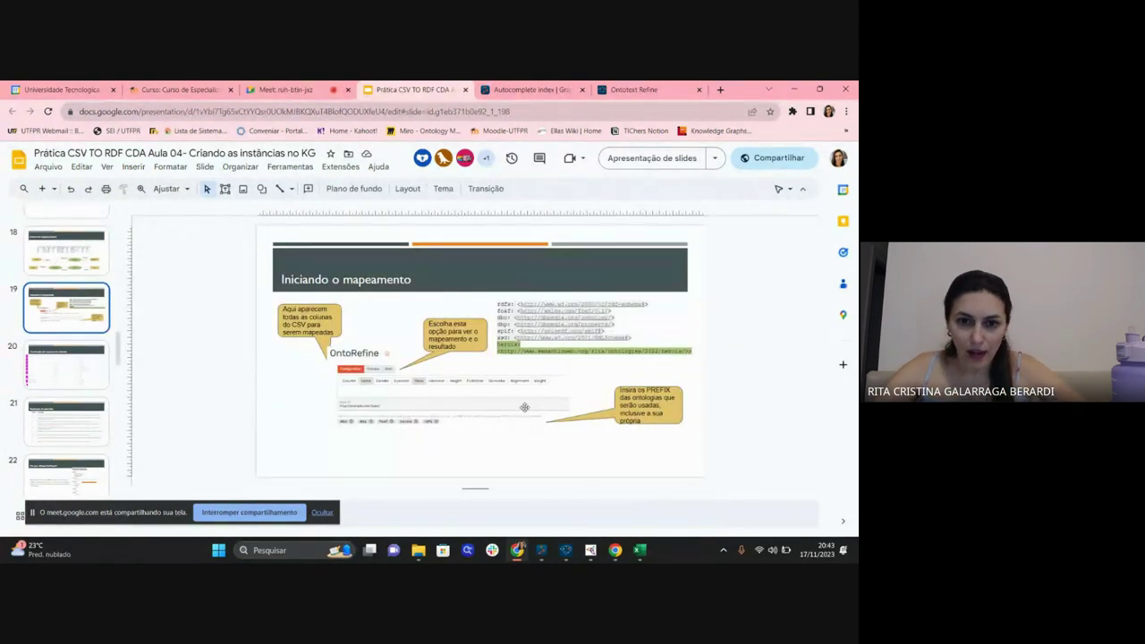
click(78, 357)
scroll(88, 382, down, 1)
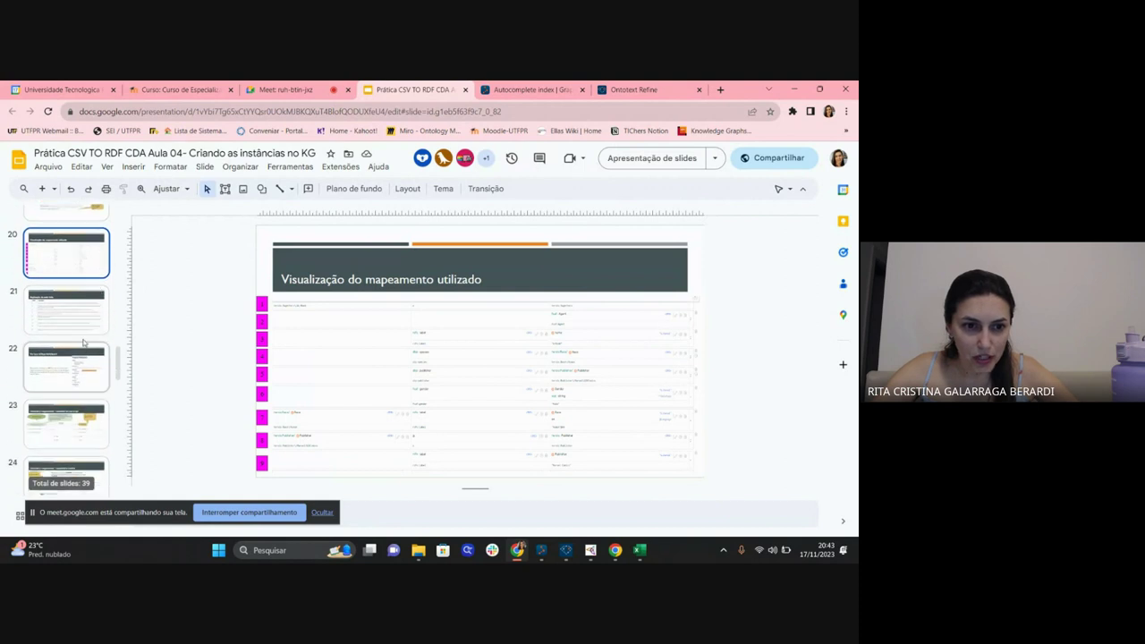
click(80, 331)
click(79, 369)
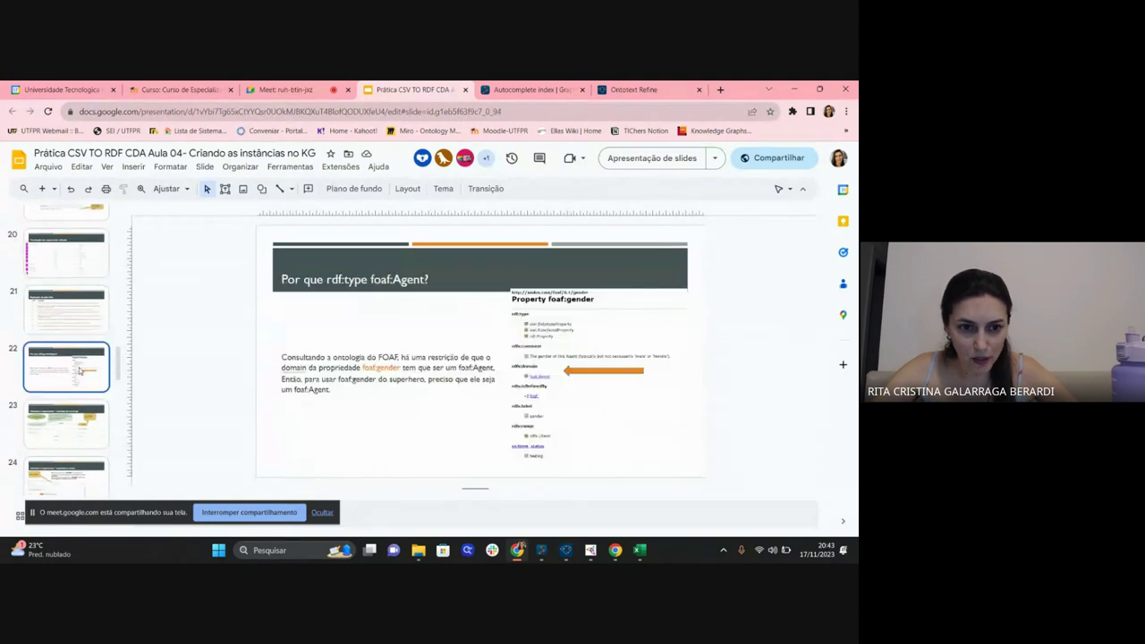
Go through slides 23 to 26, covering the resulting triple and the mapping of the subject, predicate and object.
click(72, 422)
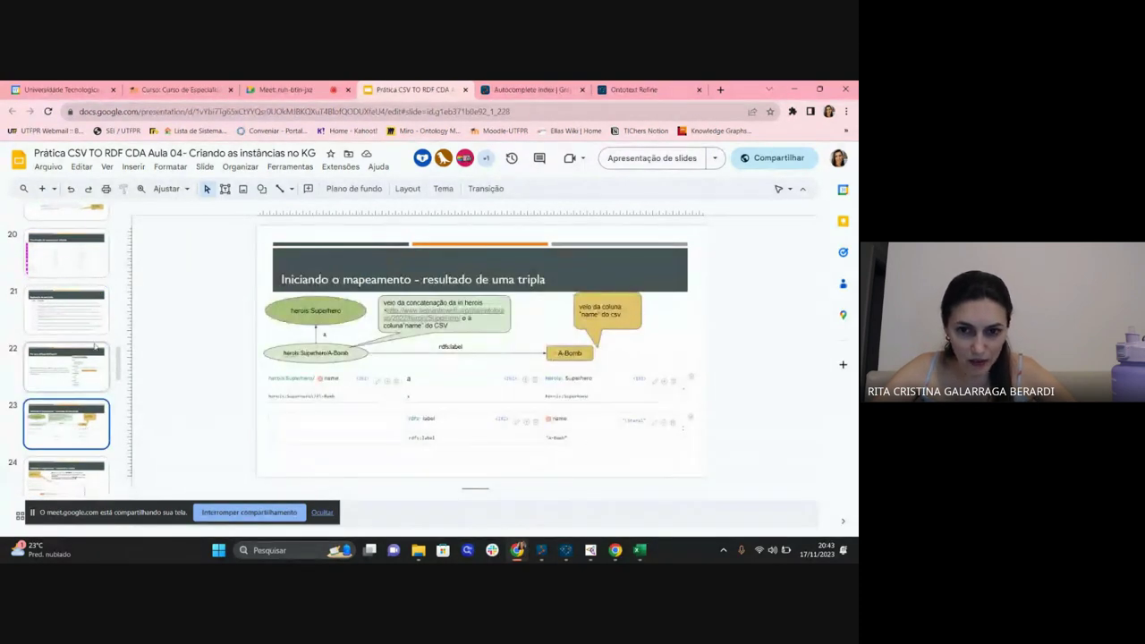
scroll(86, 331, down, 1)
scroll(86, 331, down, 1)
click(86, 384)
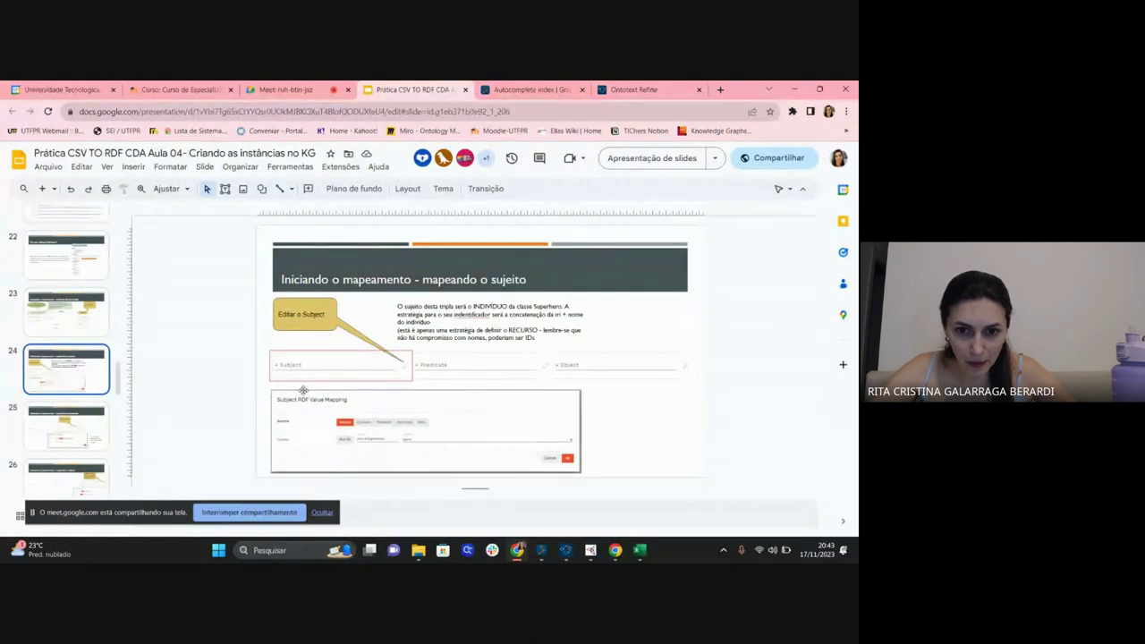
click(94, 428)
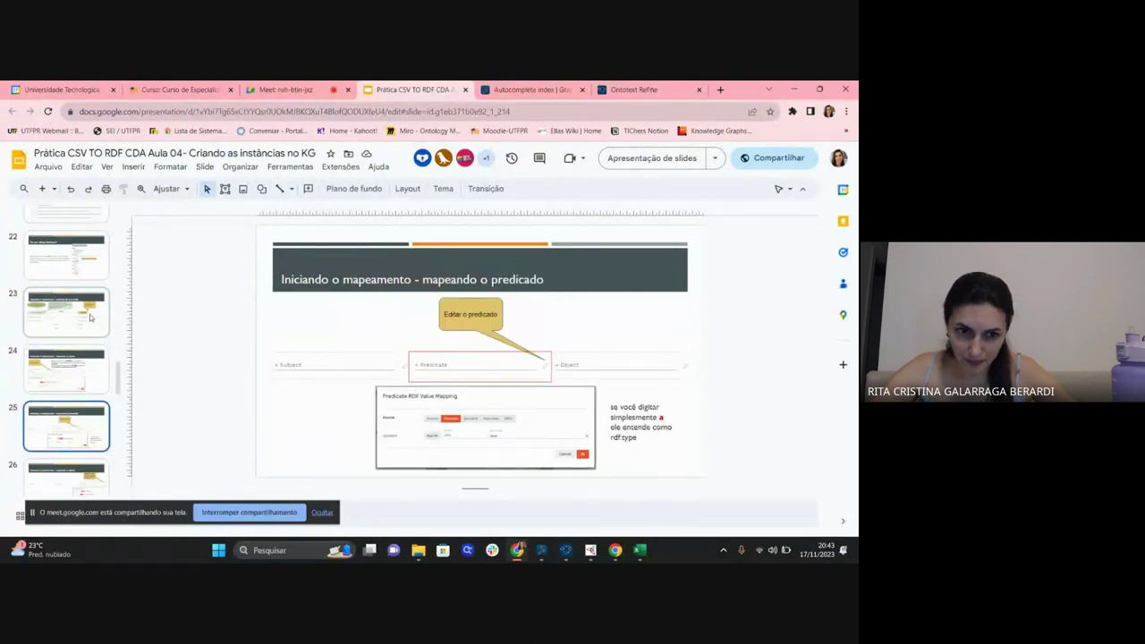
scroll(89, 316, down, 2)
click(89, 368)
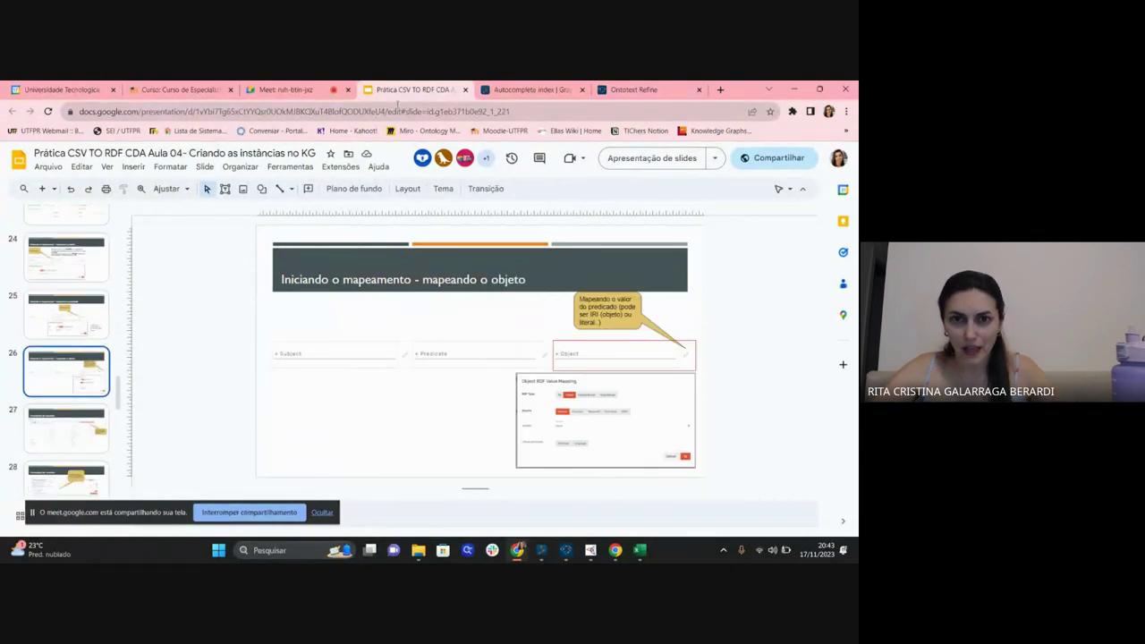
Alternate between the Google Meet call and the Ontotext Refine mapping, and view the Aula 5 materials on the Moodle course page.
click(288, 90)
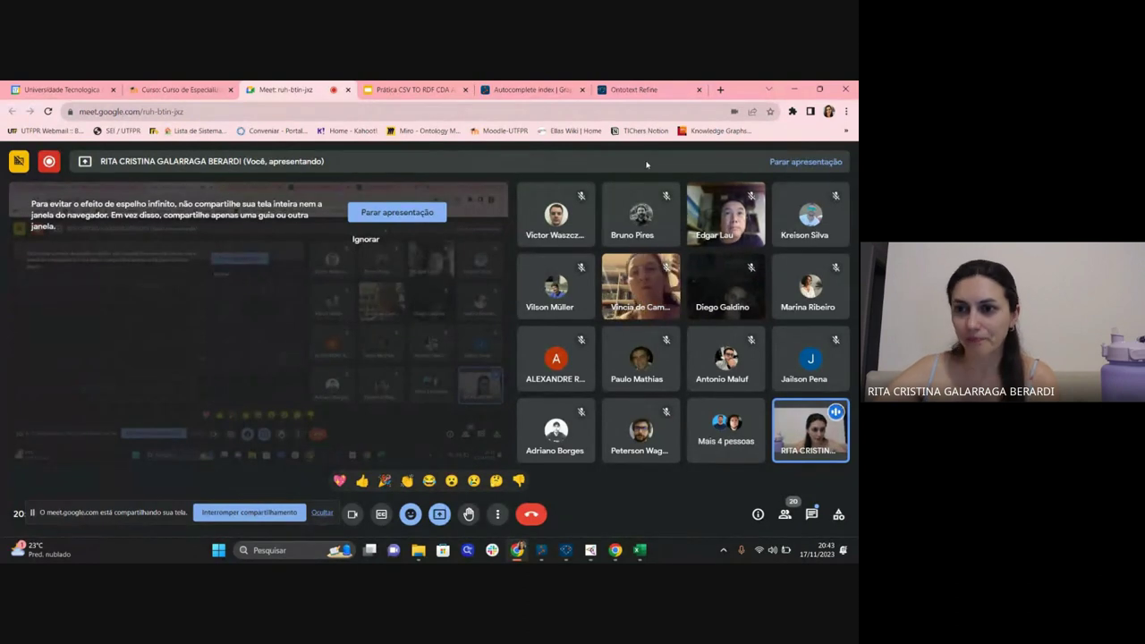
click(633, 89)
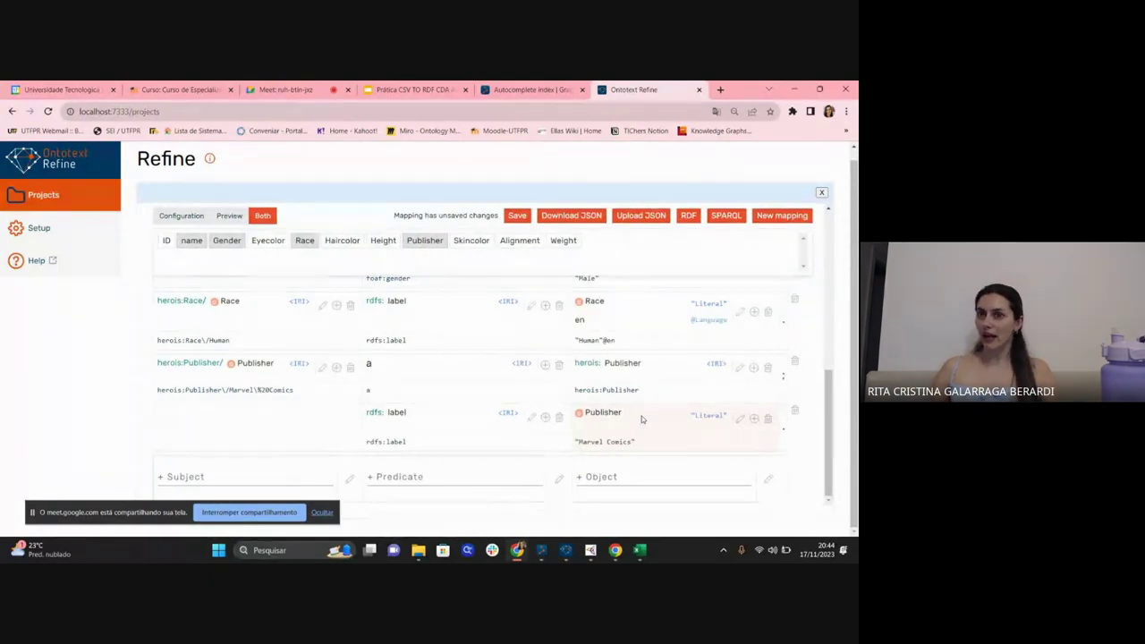
click(284, 89)
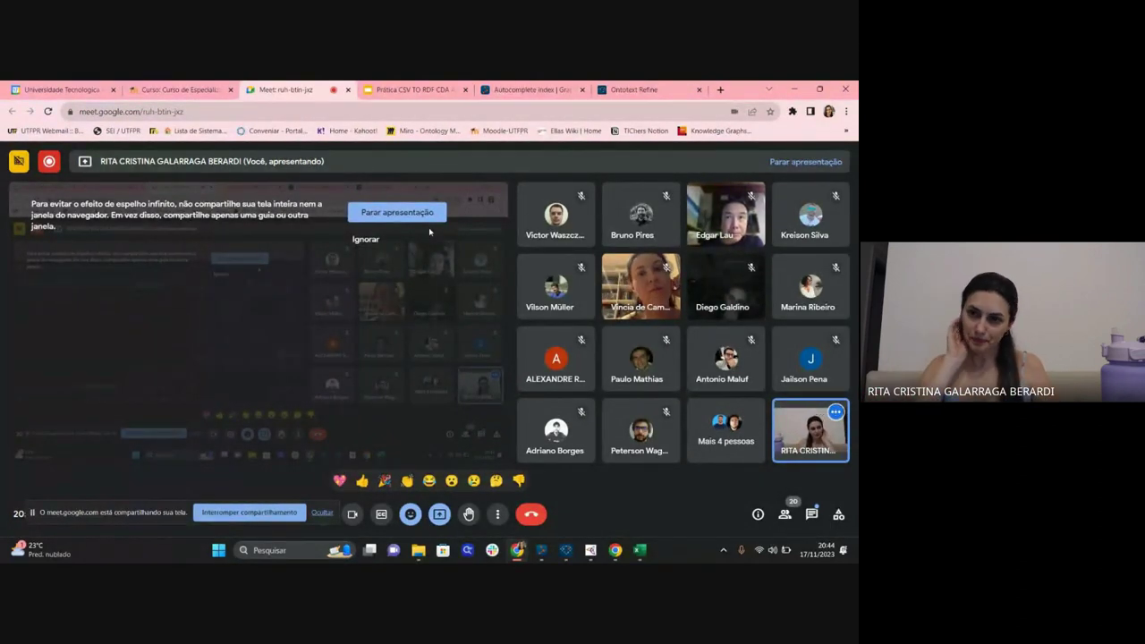
click(636, 89)
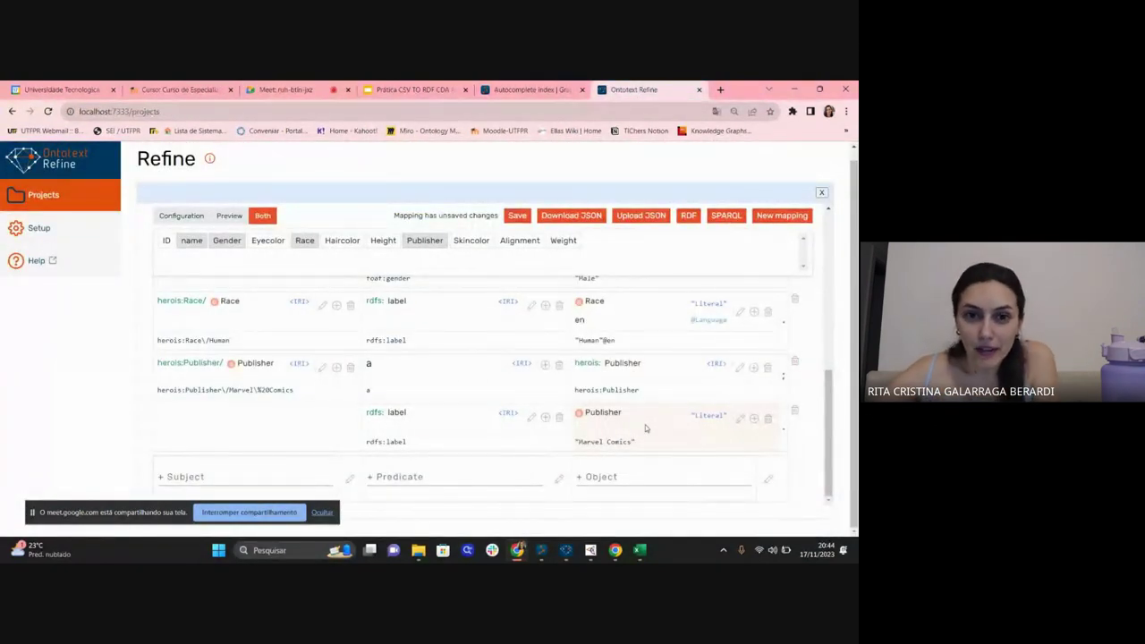
scroll(645, 428, up, 10)
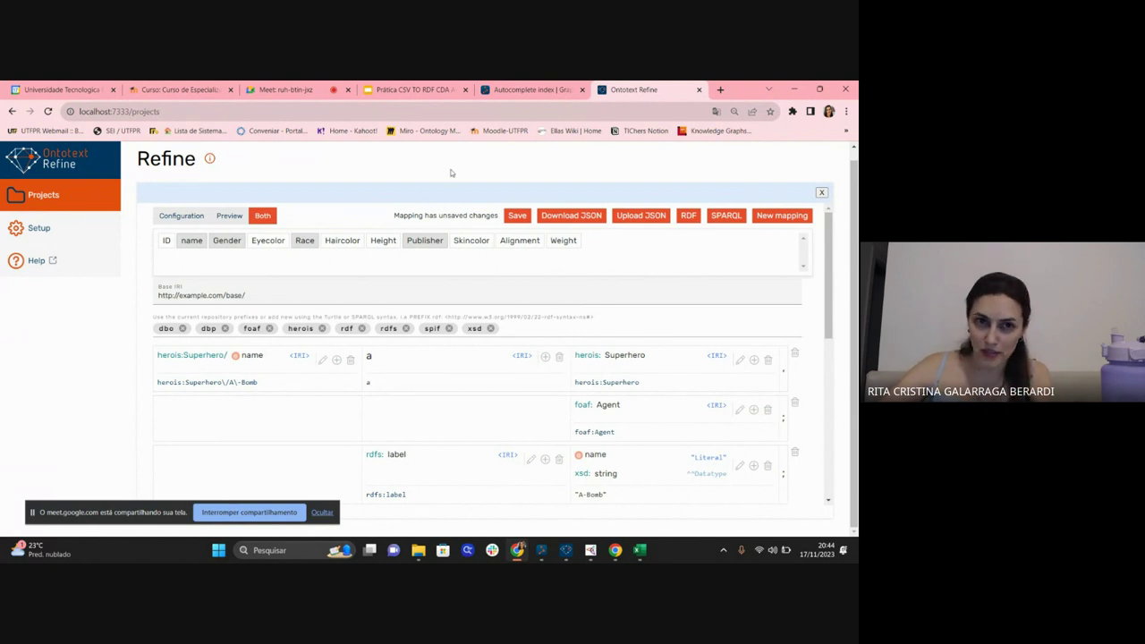
click(179, 89)
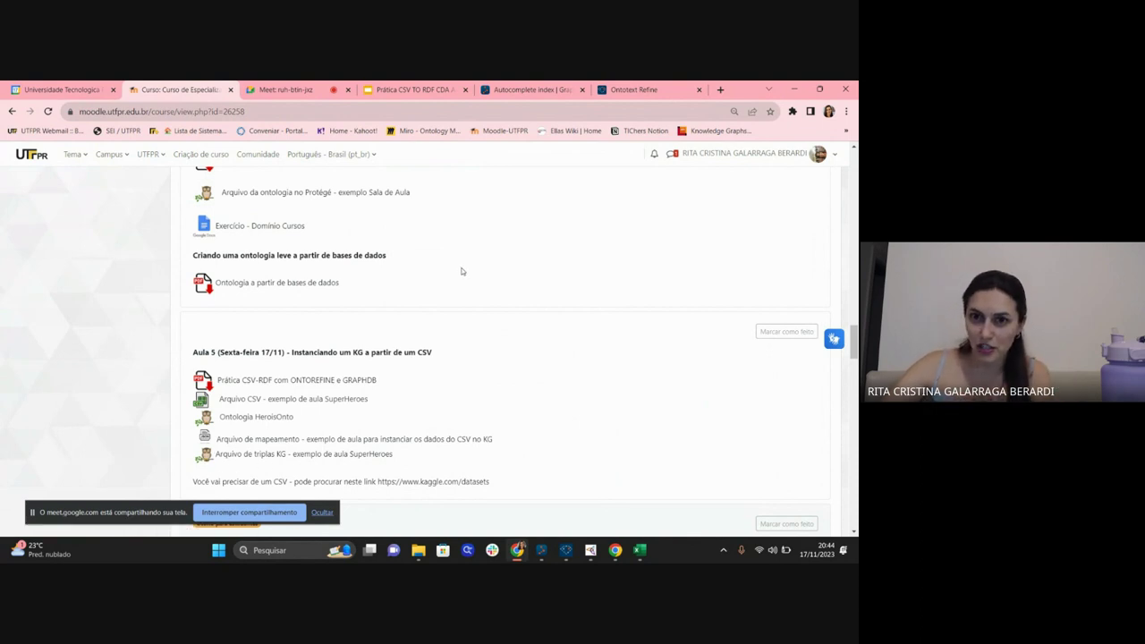
click(268, 93)
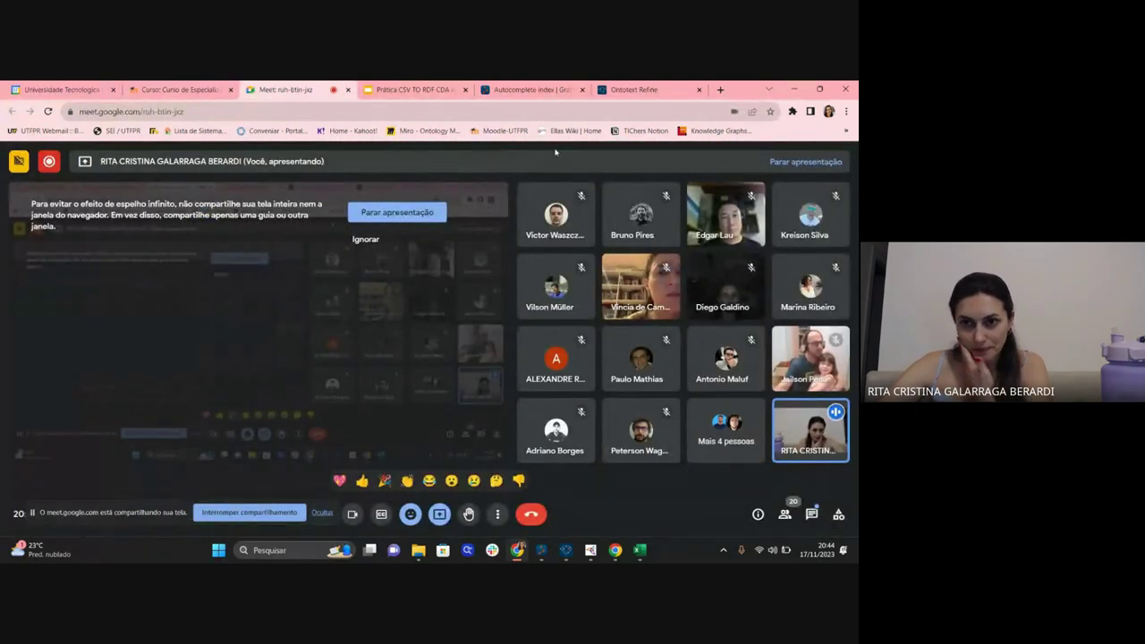
Return to Ontotext Refine, save the superhero mapping and export the mapped data as an RDF triples file.
click(637, 93)
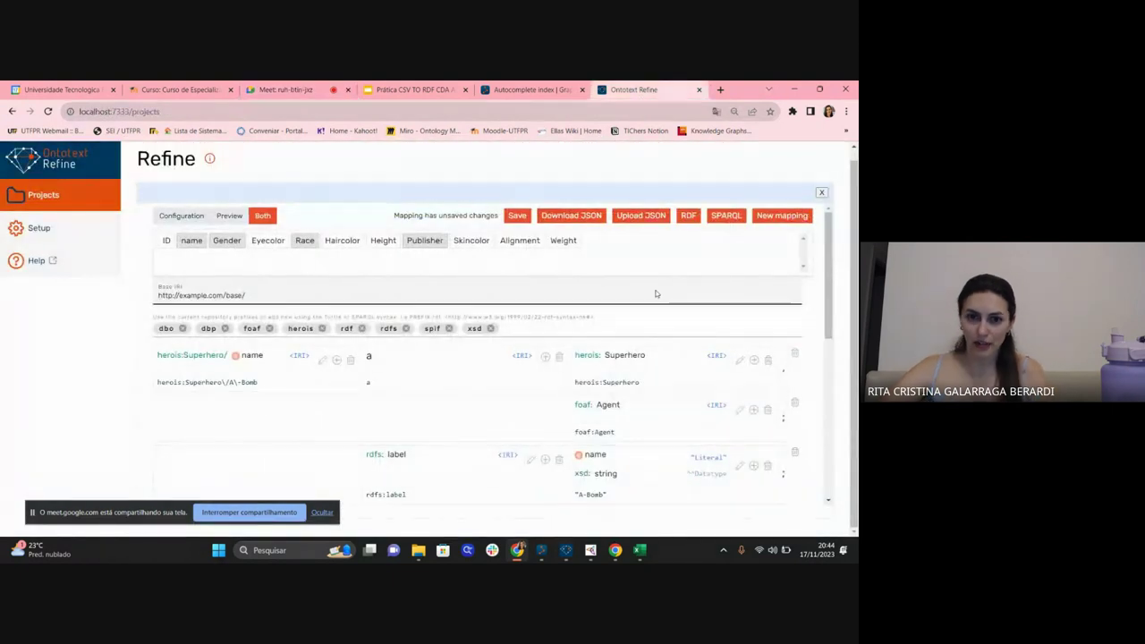
click(515, 216)
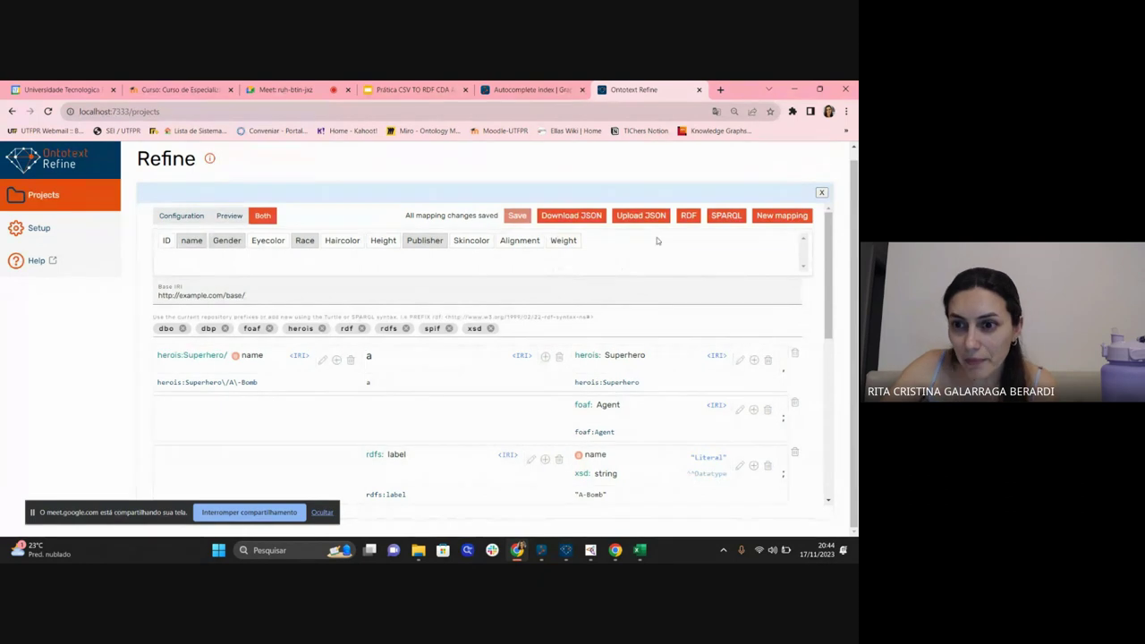
click(689, 220)
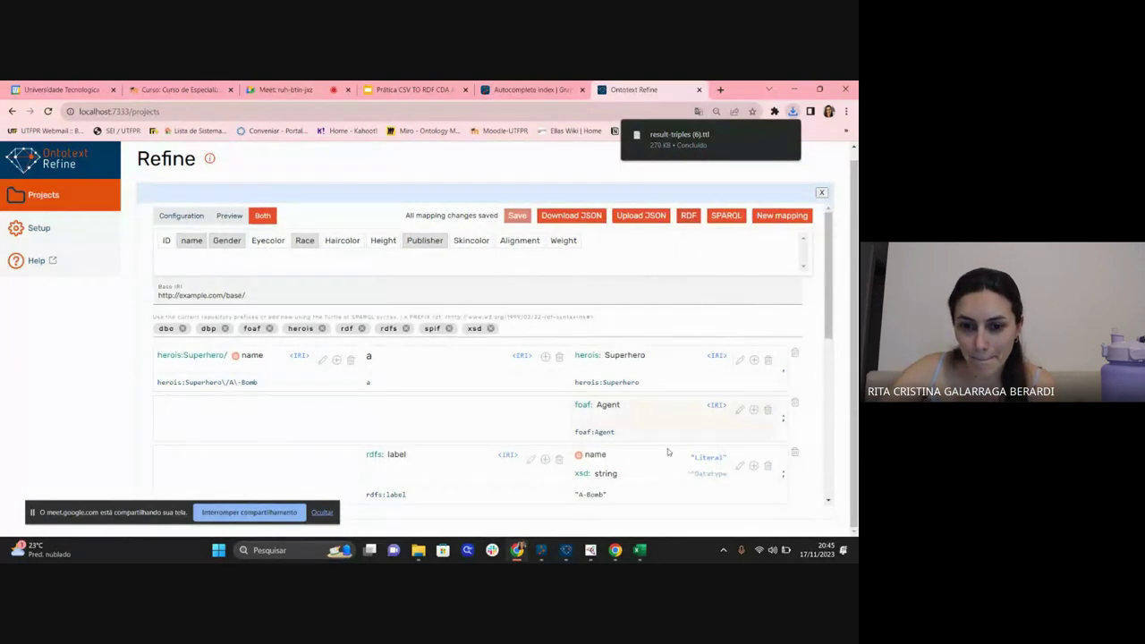
Open the downloaded result-triples (6) file from the Downloads folder in Notepad++ and close the HeroisOnto file there.
click(418, 549)
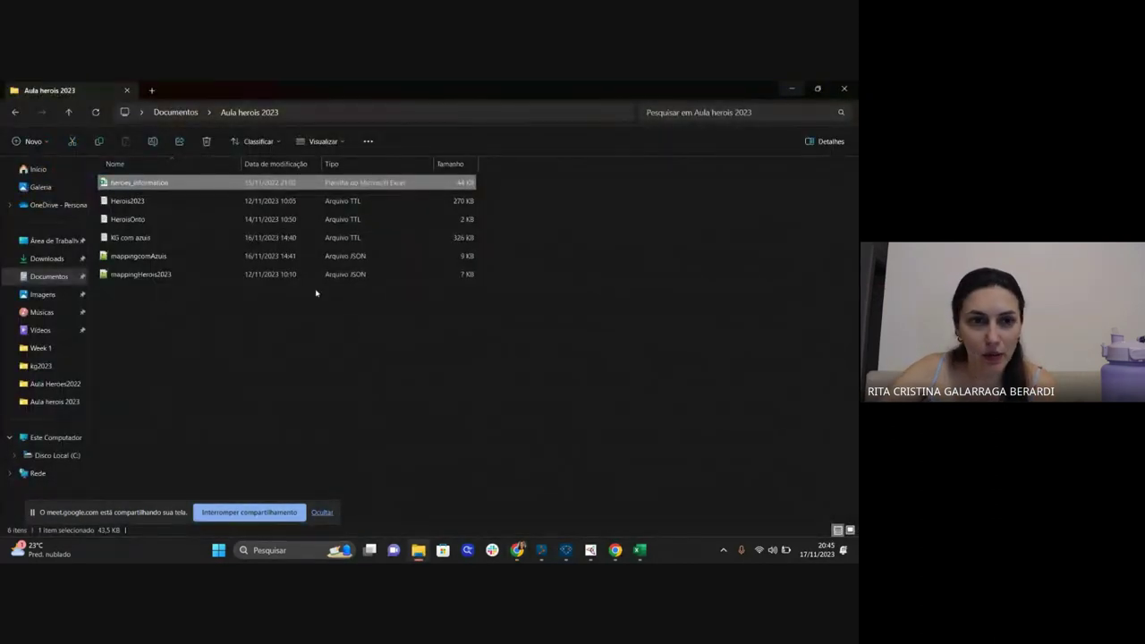
click(42, 261)
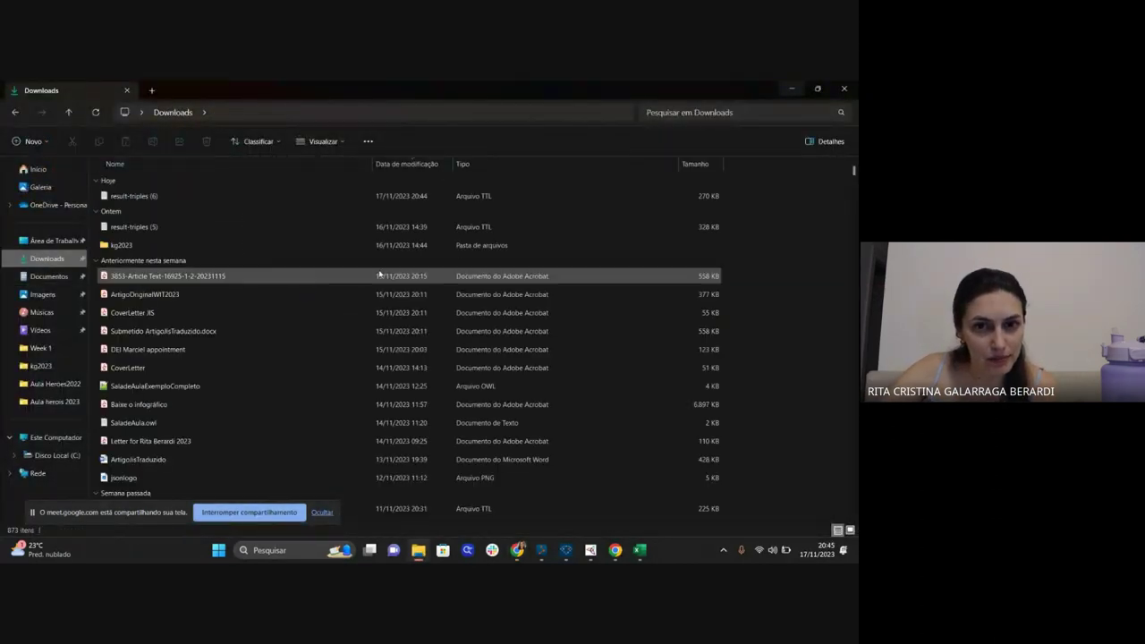
double_click(162, 198)
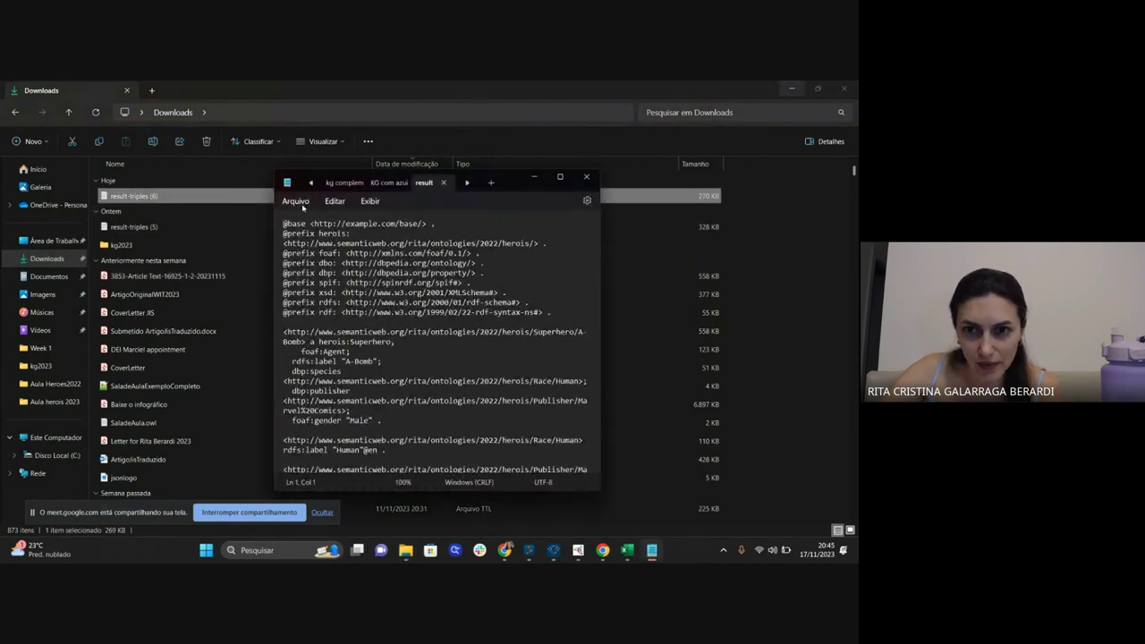
click(586, 176)
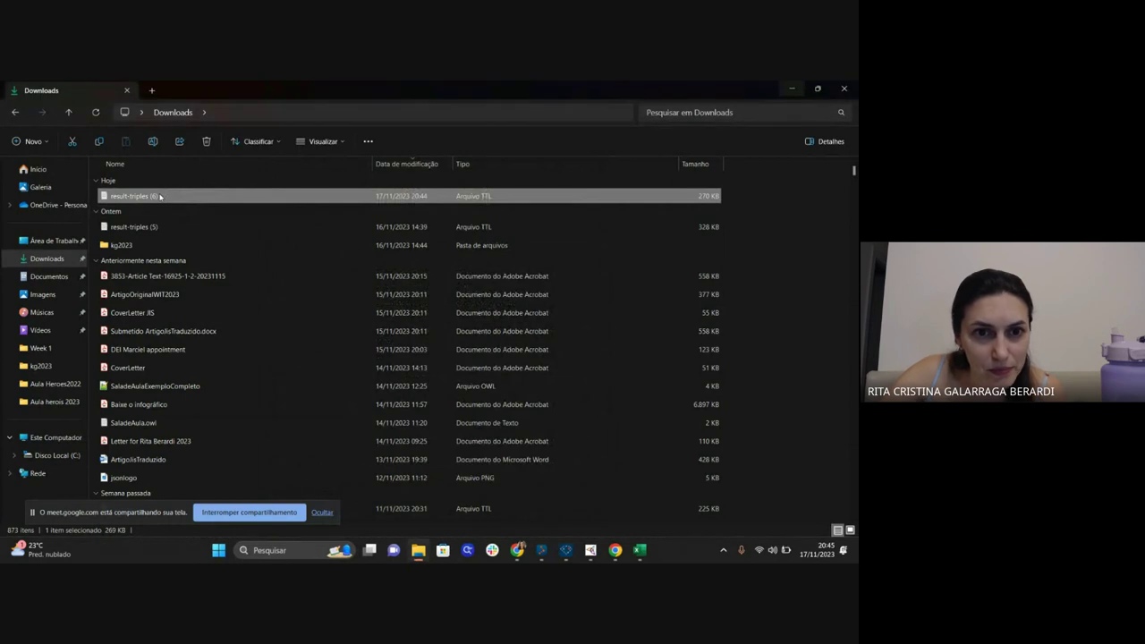
right_click(160, 197)
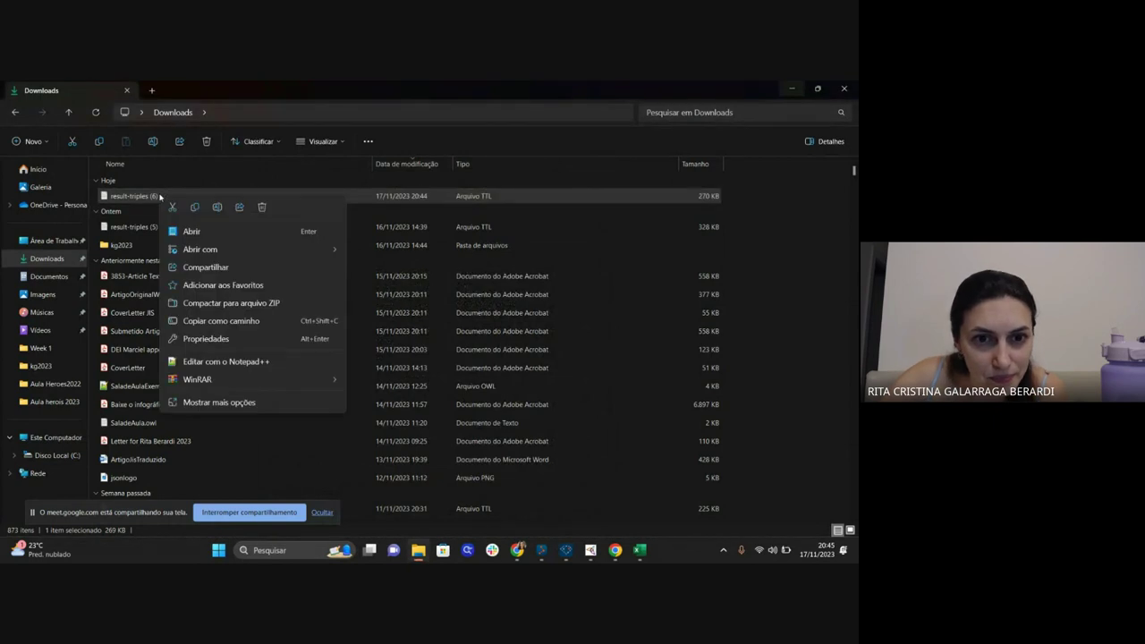
click(250, 362)
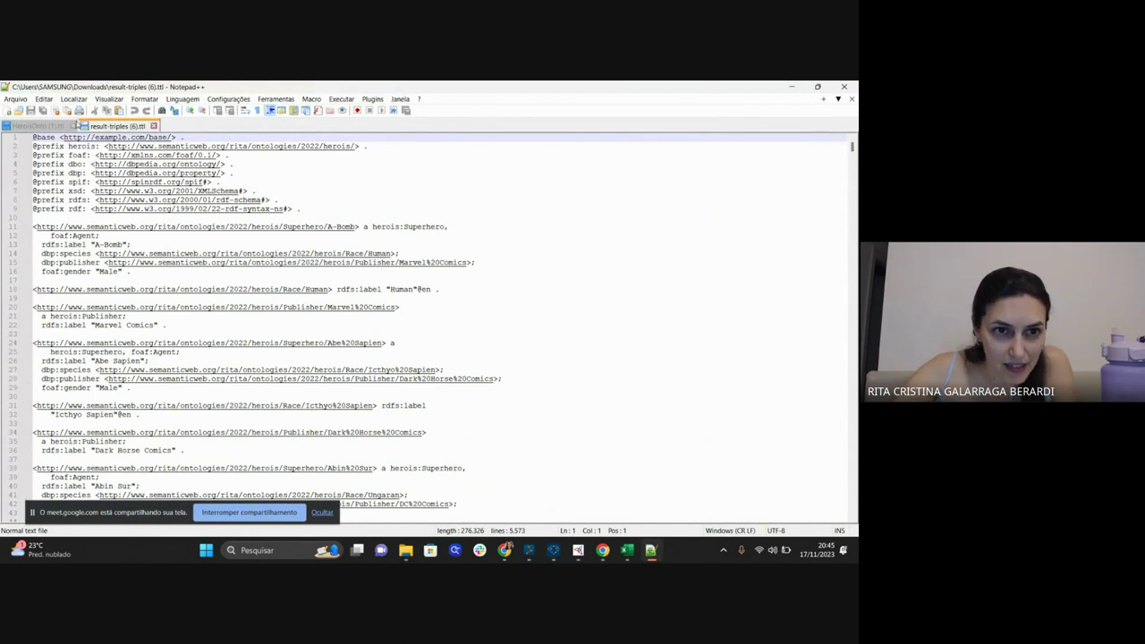
click(75, 125)
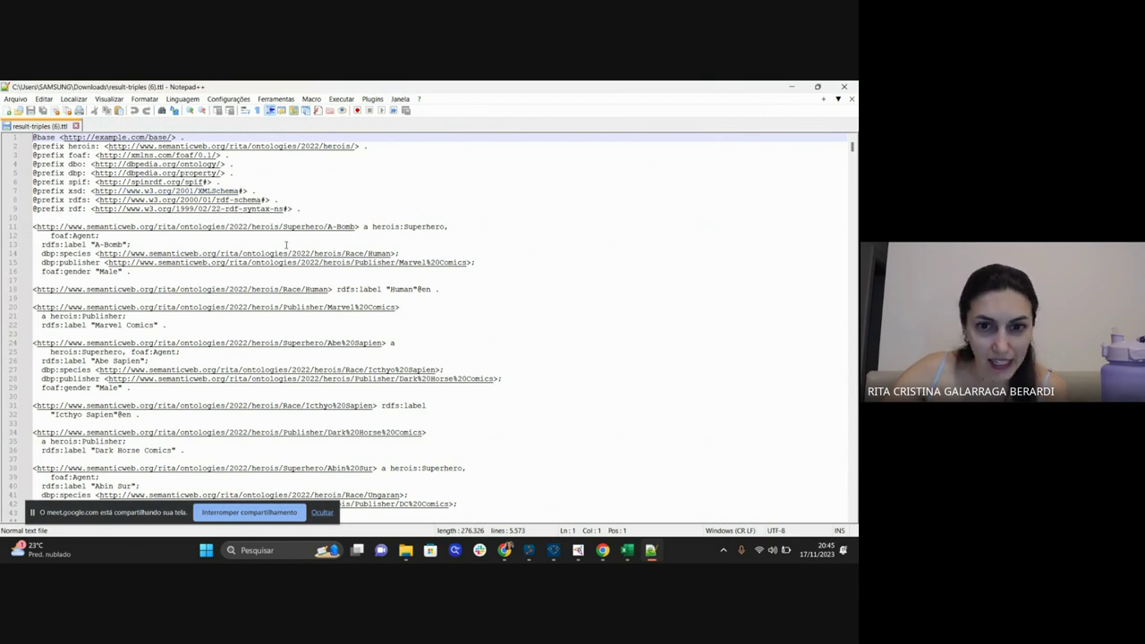
Highlight the A-Bomb subject IRI on line 11 and compare it with the IRI declared for the herois prefix.
drag(360, 226, 32, 227)
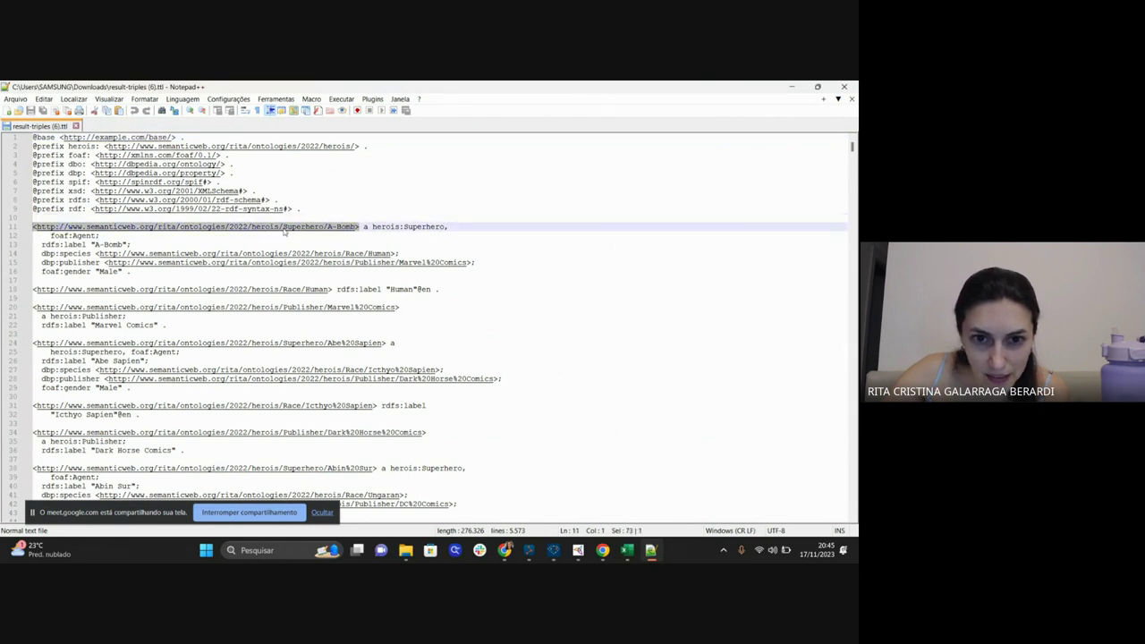
click(280, 233)
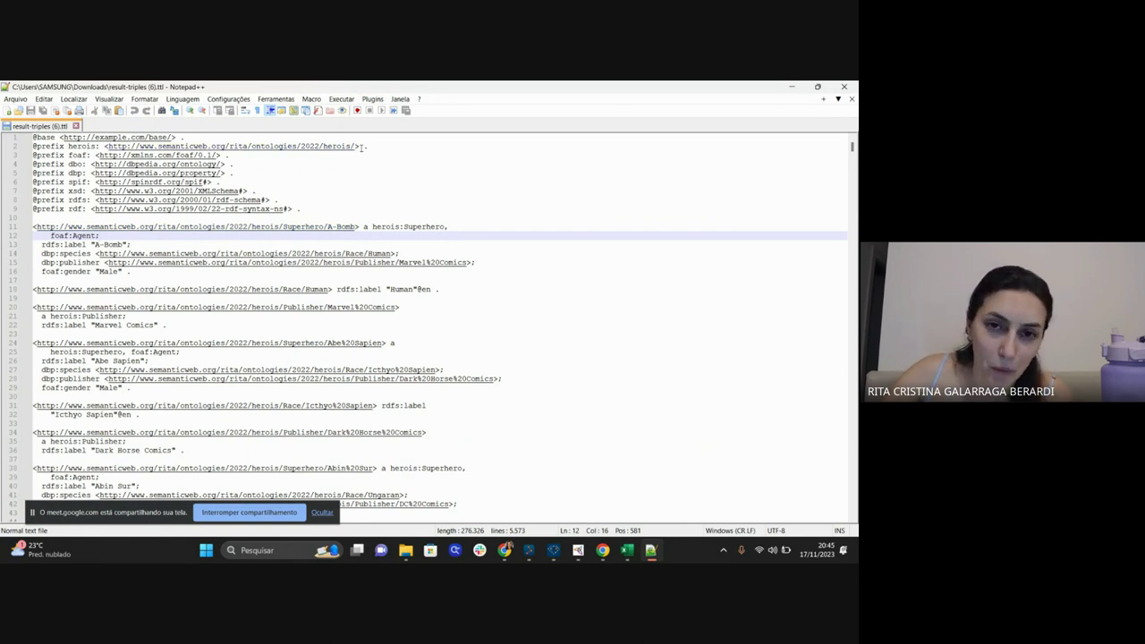
click(361, 146)
drag(359, 148, 103, 146)
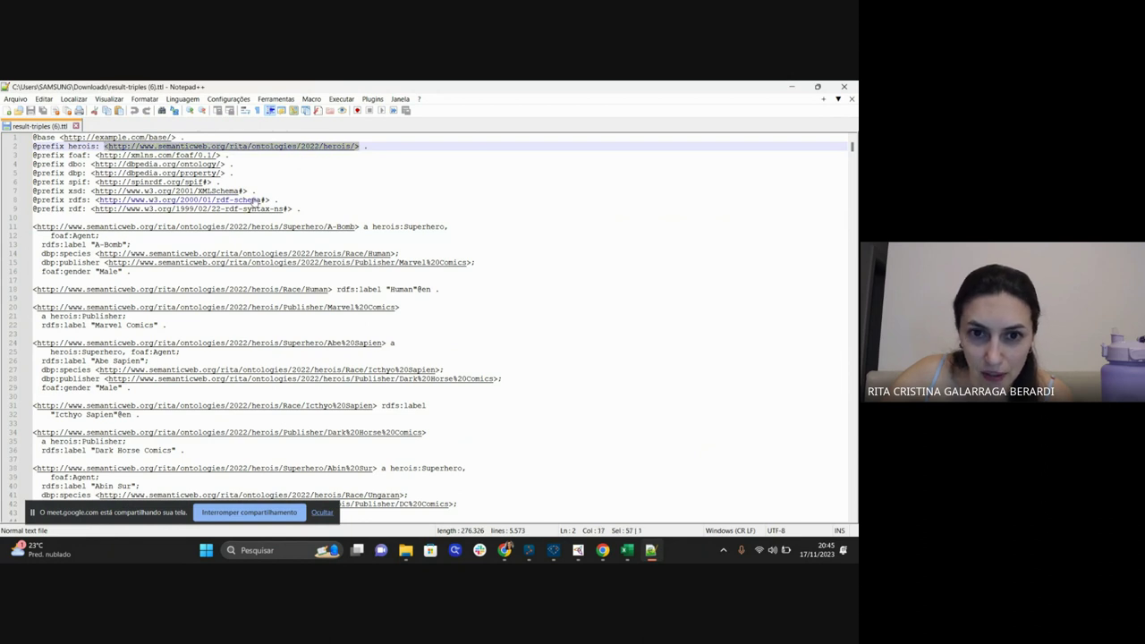
click(284, 238)
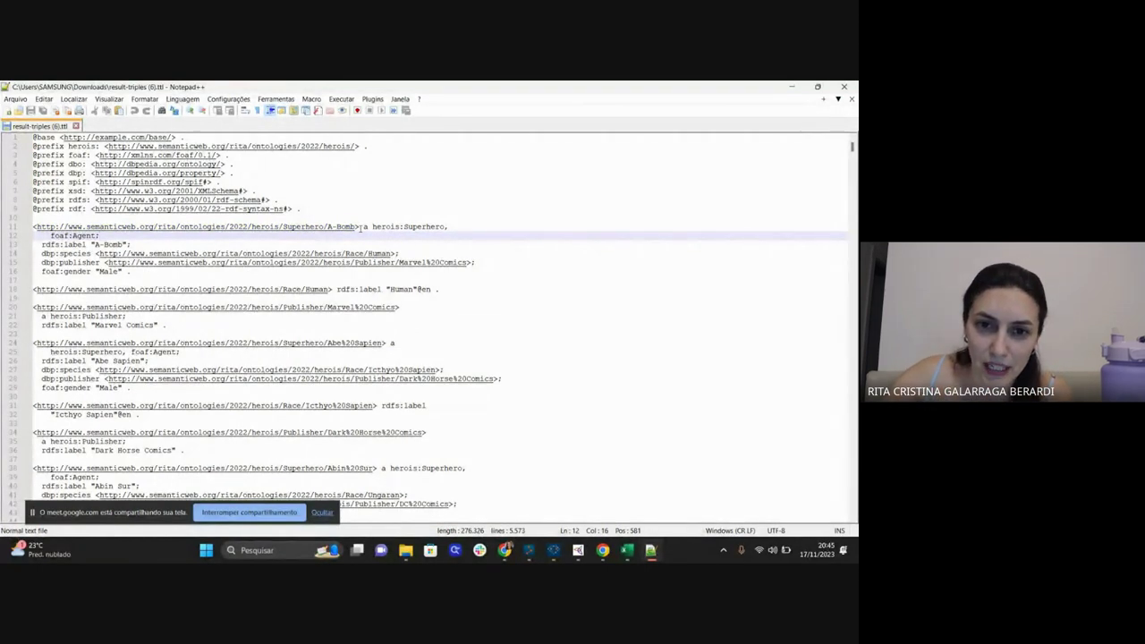
Highlight the A-Bomb subject and each of its triples in turn: both types, rdfs:label, dbp:species, dbp:publisher and foaf:gender.
drag(359, 227, 33, 227)
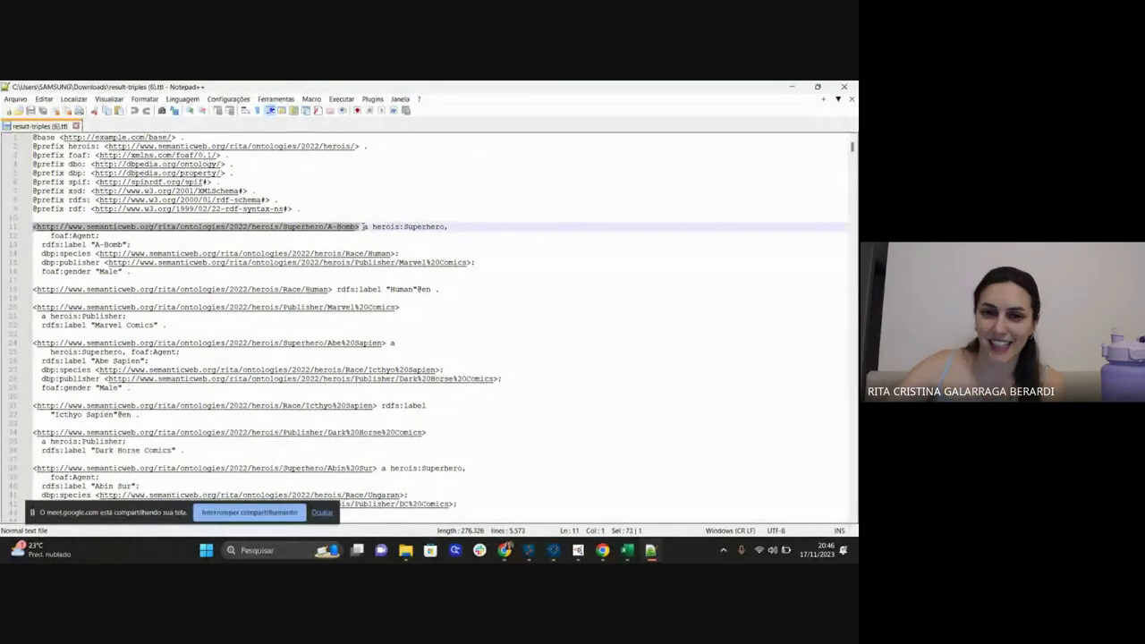
drag(362, 226, 444, 229)
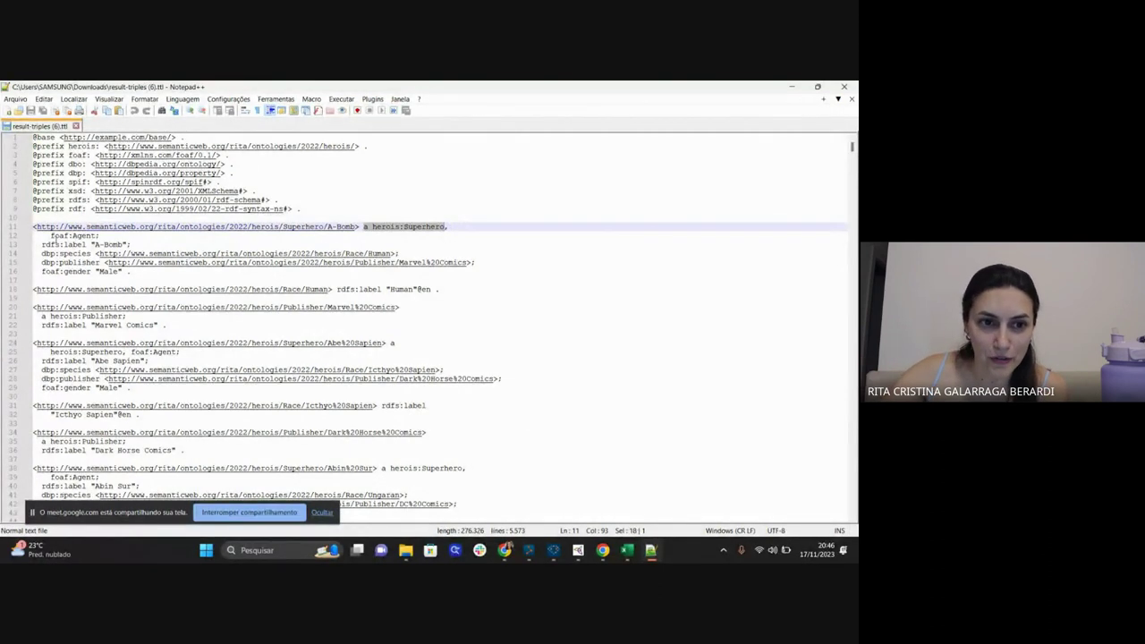
drag(49, 235, 103, 236)
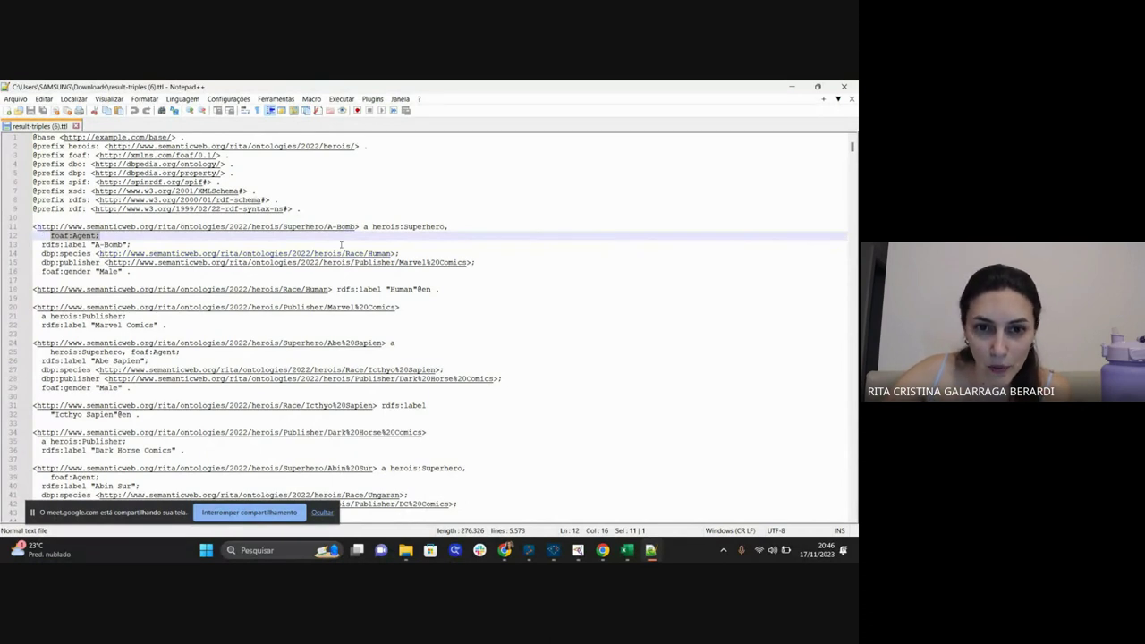
drag(41, 244, 130, 250)
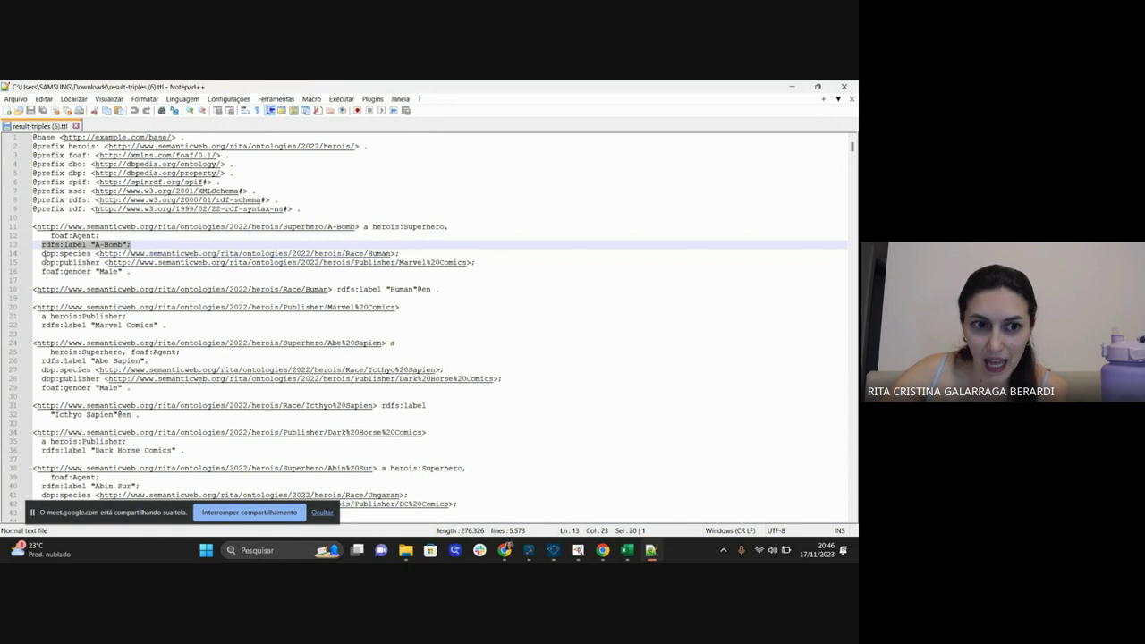
drag(40, 254, 397, 254)
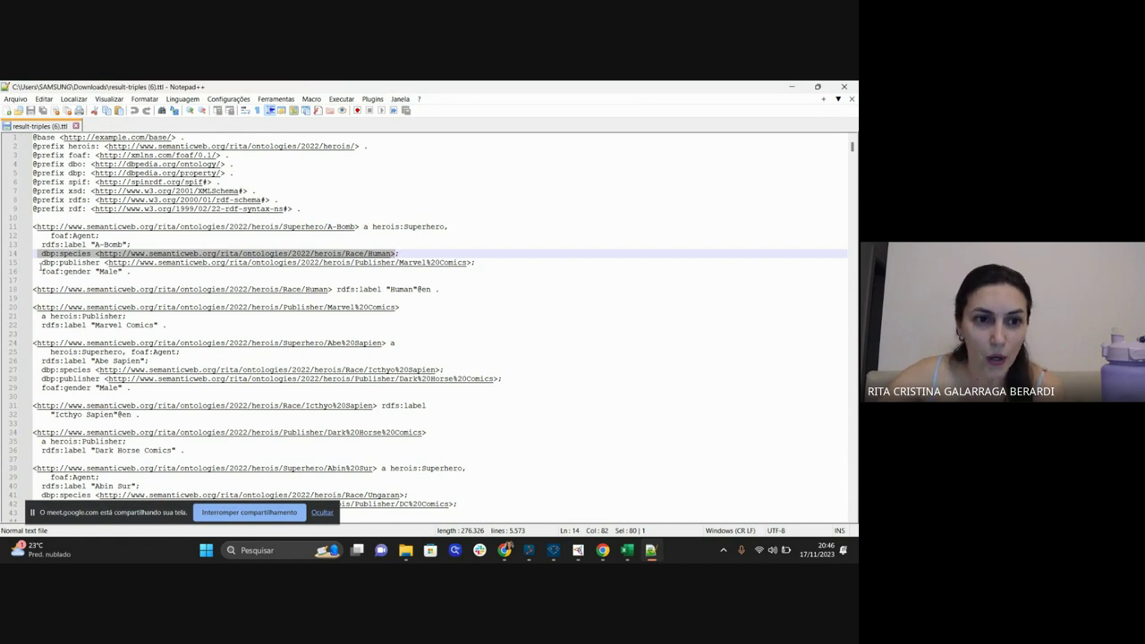
drag(41, 262, 478, 262)
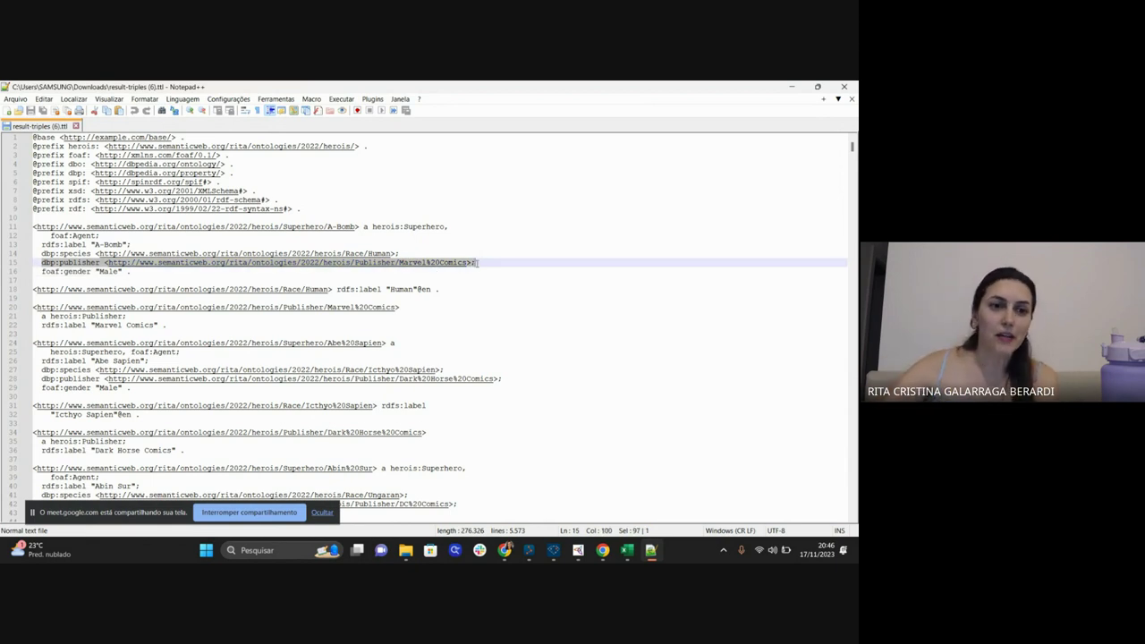
drag(42, 271, 128, 274)
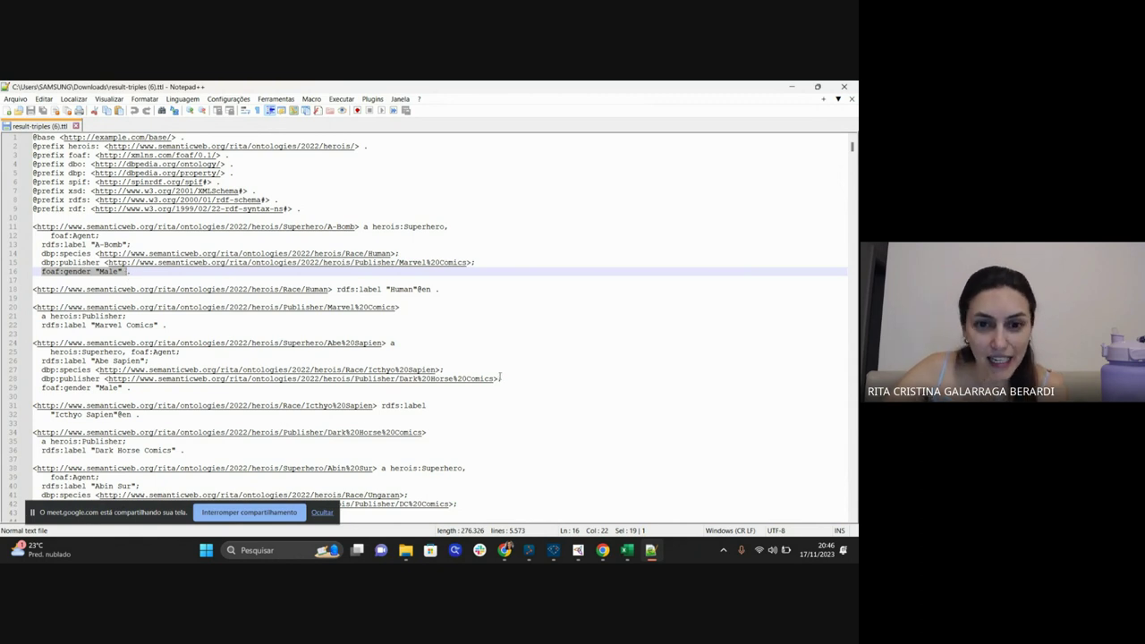
Highlight the Human race label triple, the Marvel Comics publisher IRI, and its herois:Publisher type and rdfs:label lines.
drag(34, 288, 322, 299)
drag(393, 295, 440, 289)
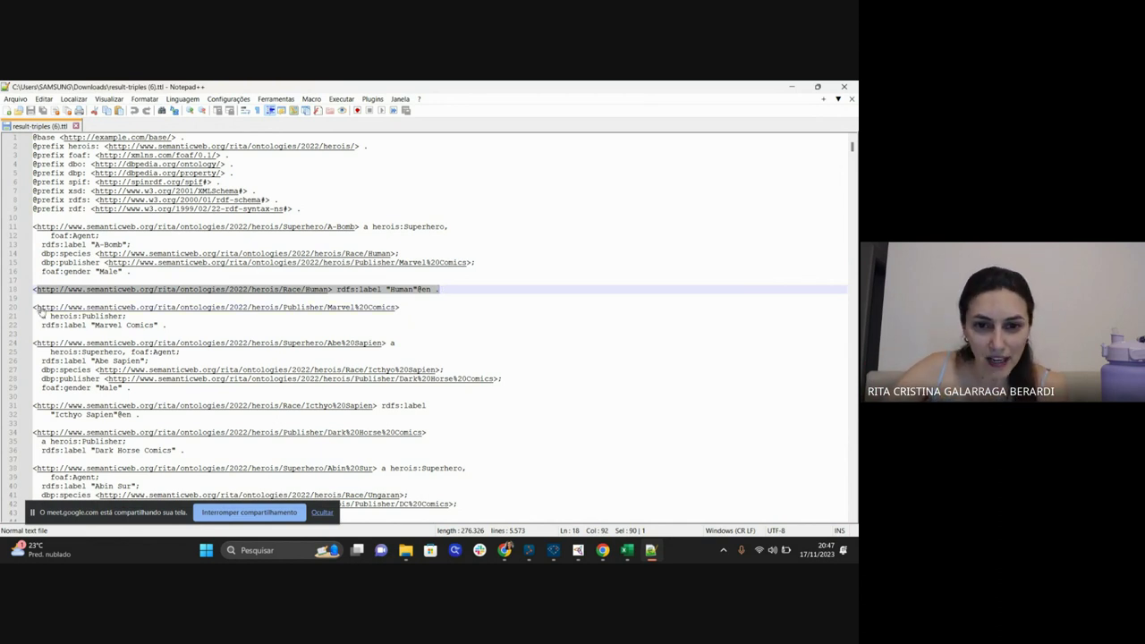
drag(402, 307, 37, 307)
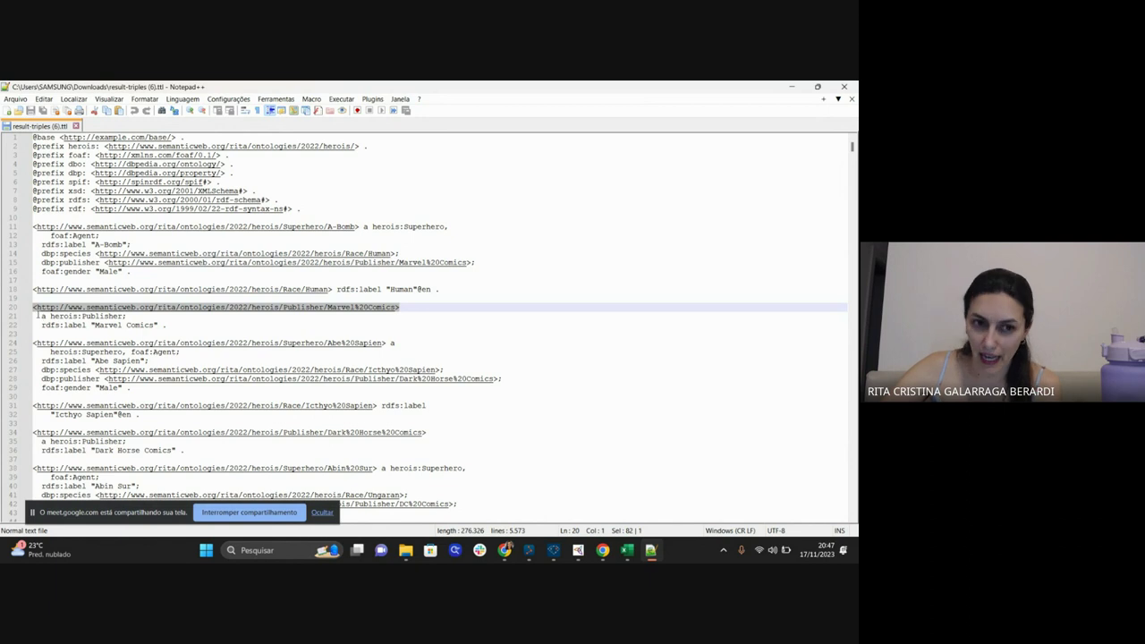
drag(40, 317, 129, 316)
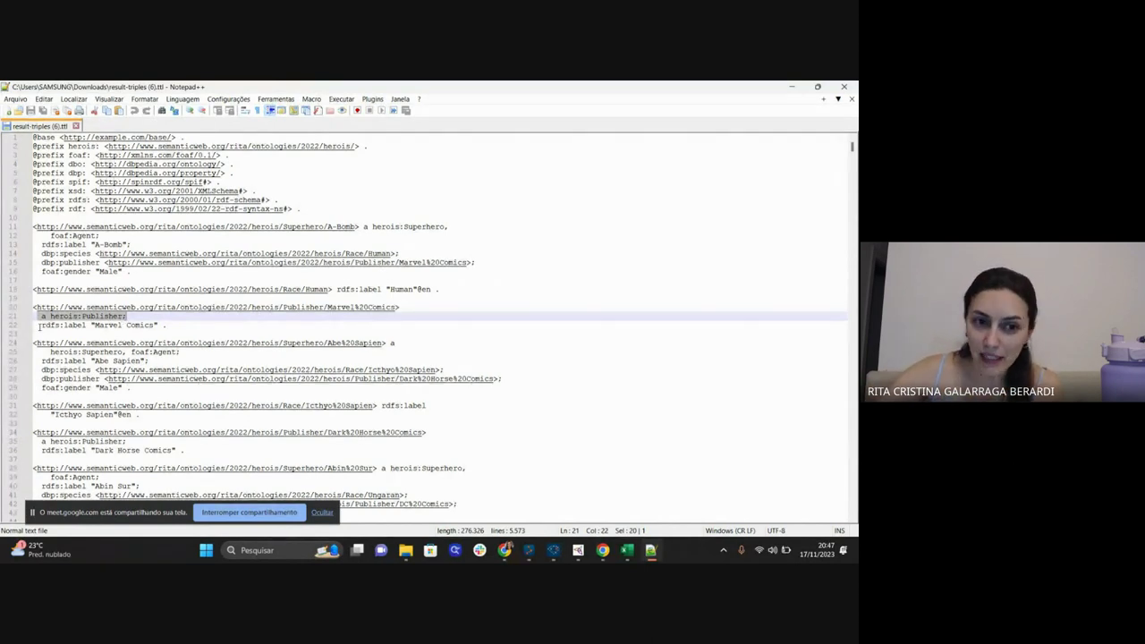
drag(38, 326, 171, 327)
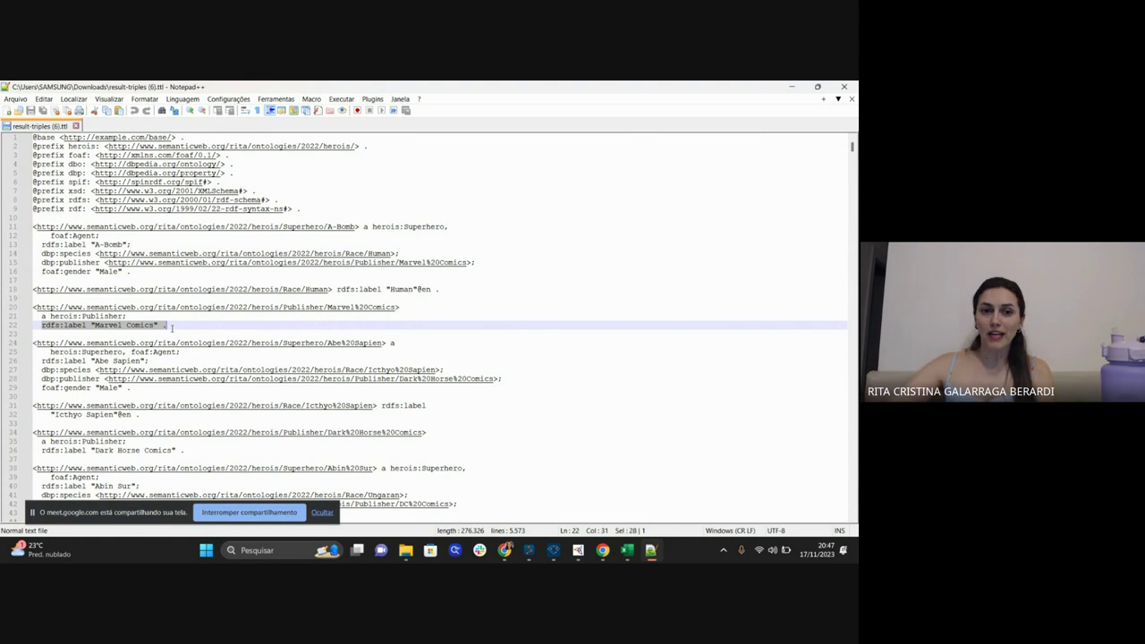
drag(400, 306, 32, 308)
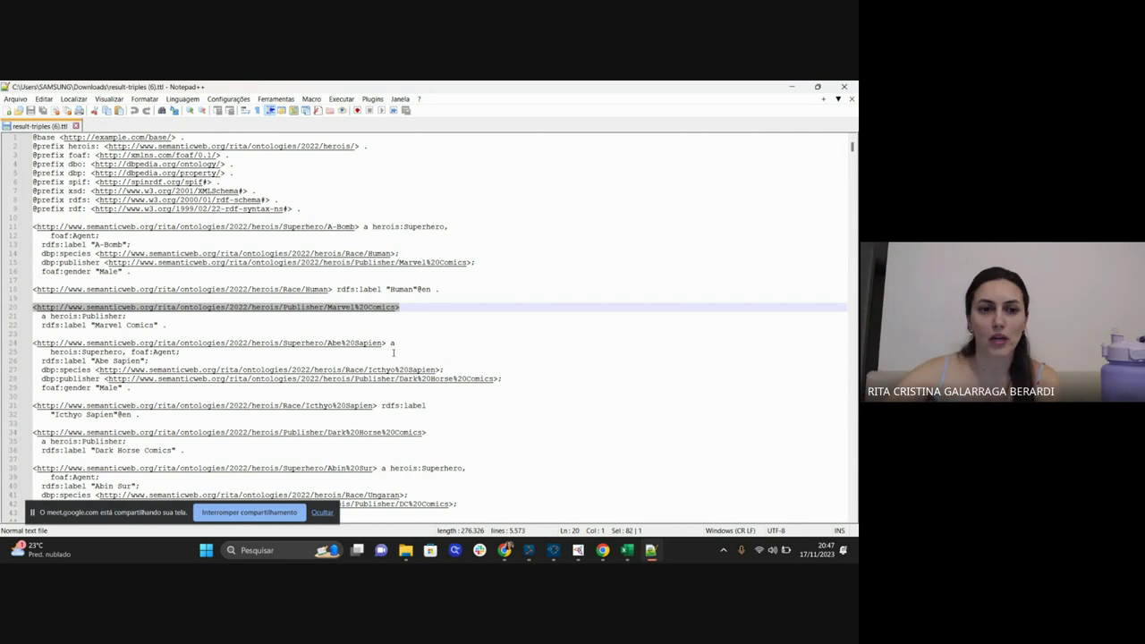
Highlight the Abe Sapien subject IRI on line 24 and skim the following superhero entries before returning to the file's start.
drag(33, 343, 388, 343)
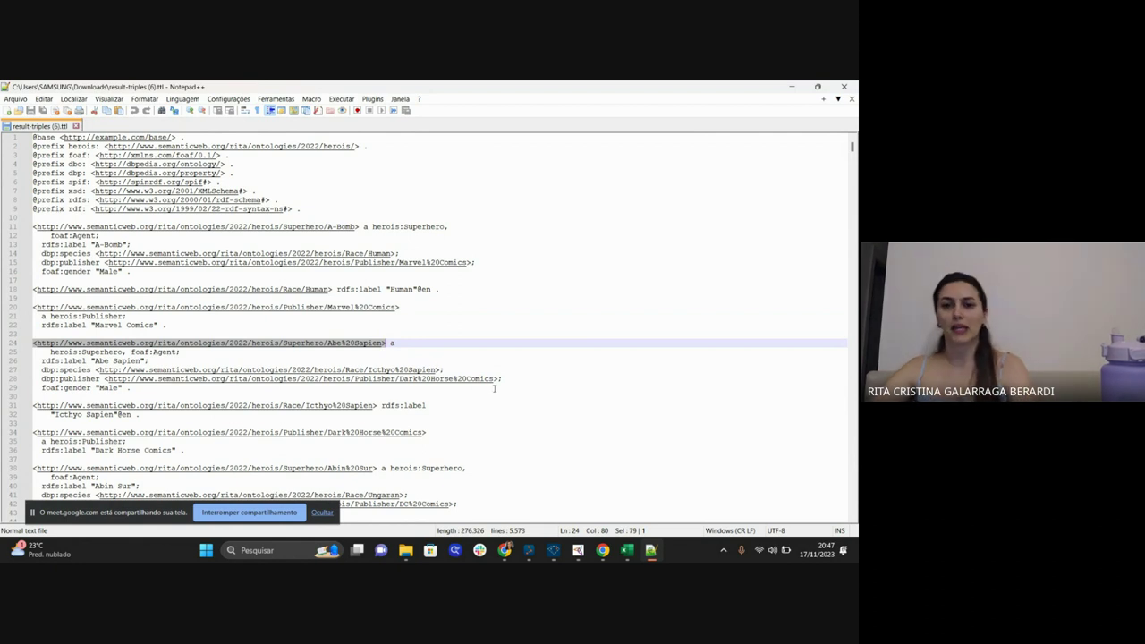
scroll(343, 373, down, 2)
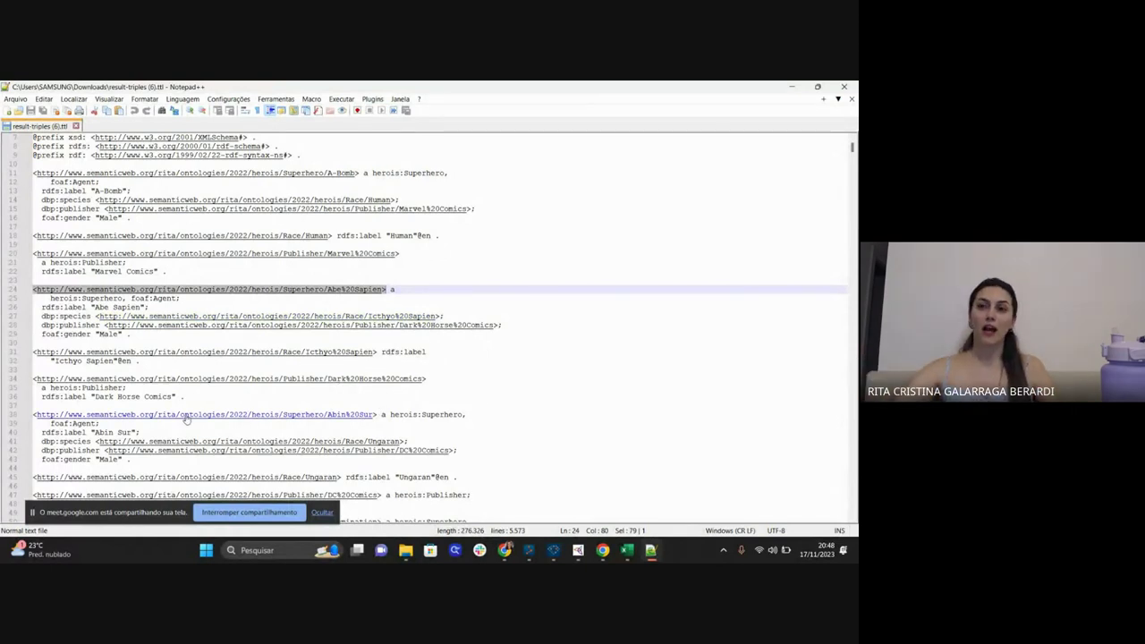
scroll(186, 419, down, 15)
scroll(276, 396, down, 15)
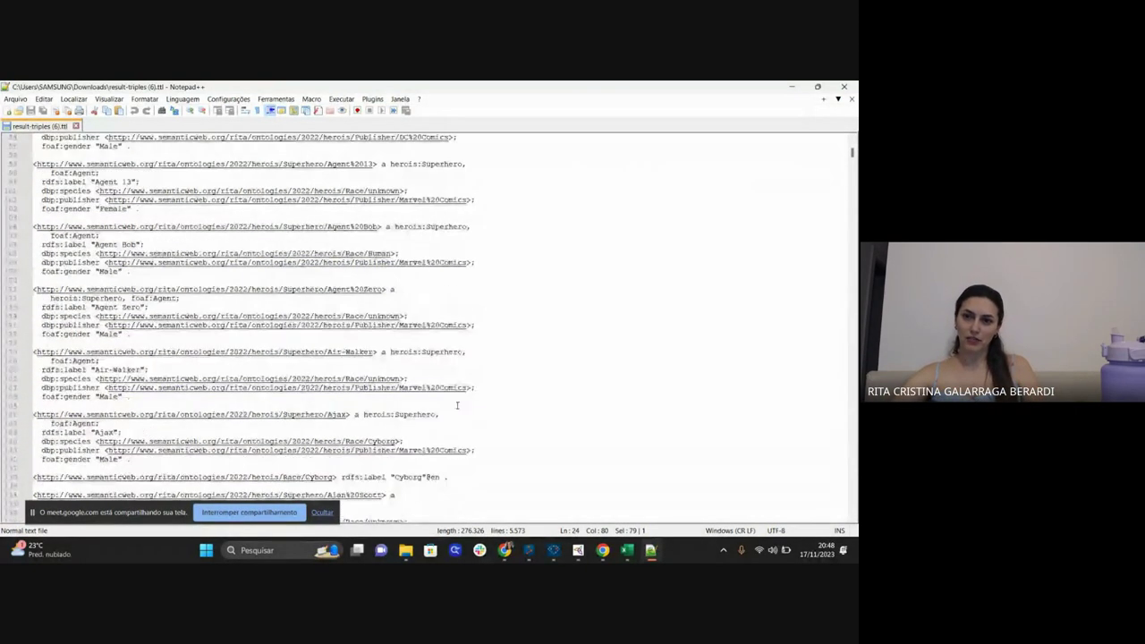
scroll(481, 350, up, 13)
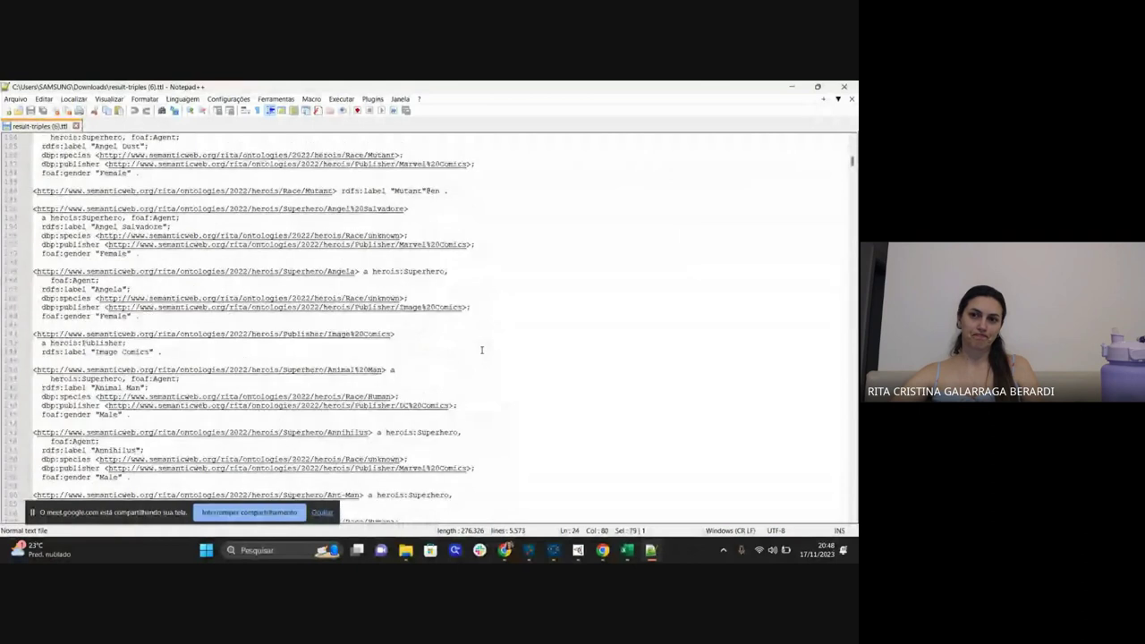
scroll(482, 350, up, 15)
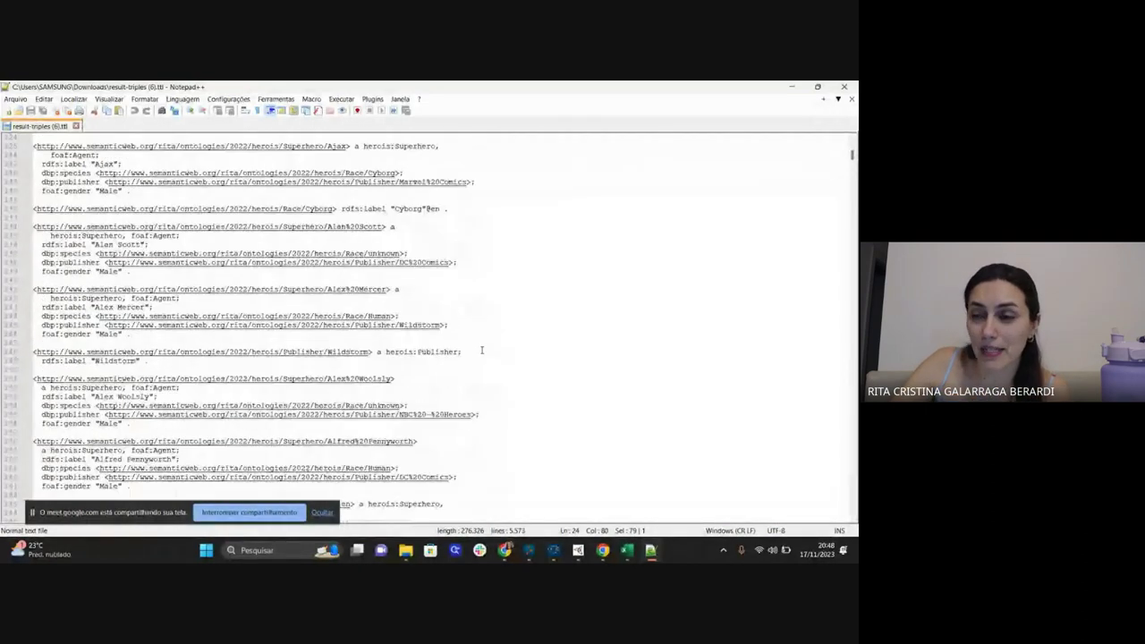
scroll(481, 349, up, 2)
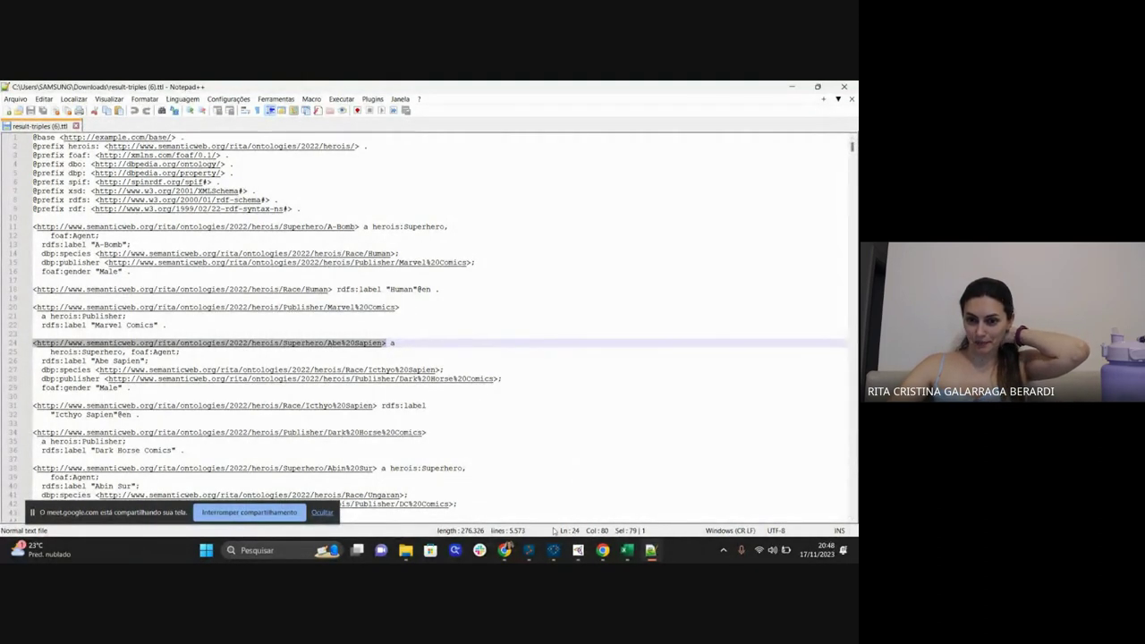
Switch to GraphDB in the browser, check the available repositories while keeping aulavivo active, and open the Import page.
click(504, 550)
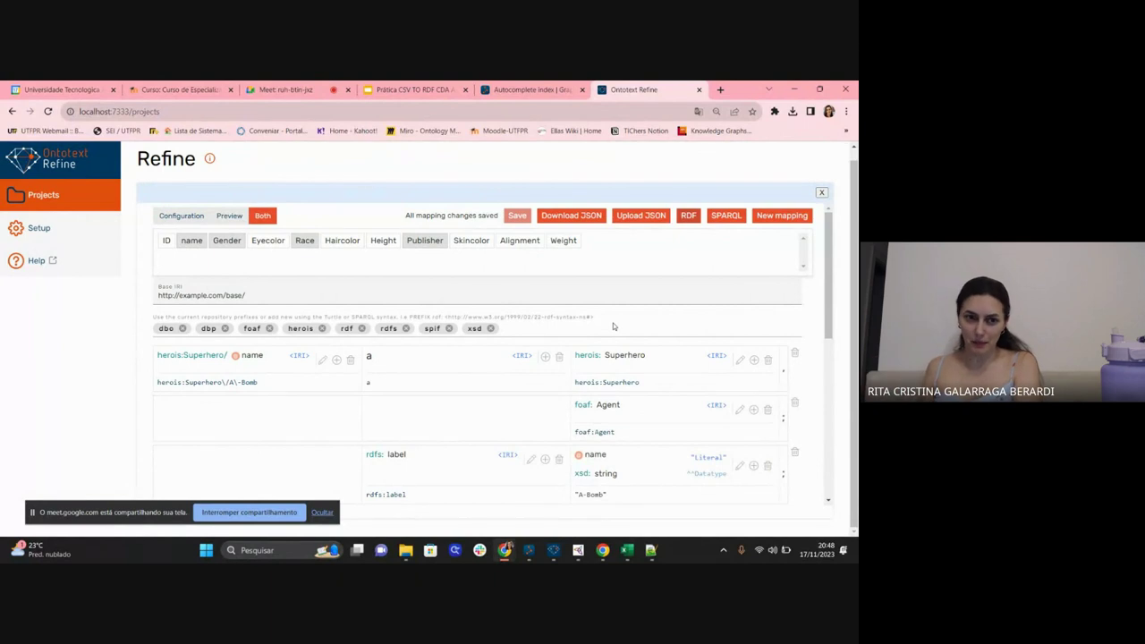
click(498, 91)
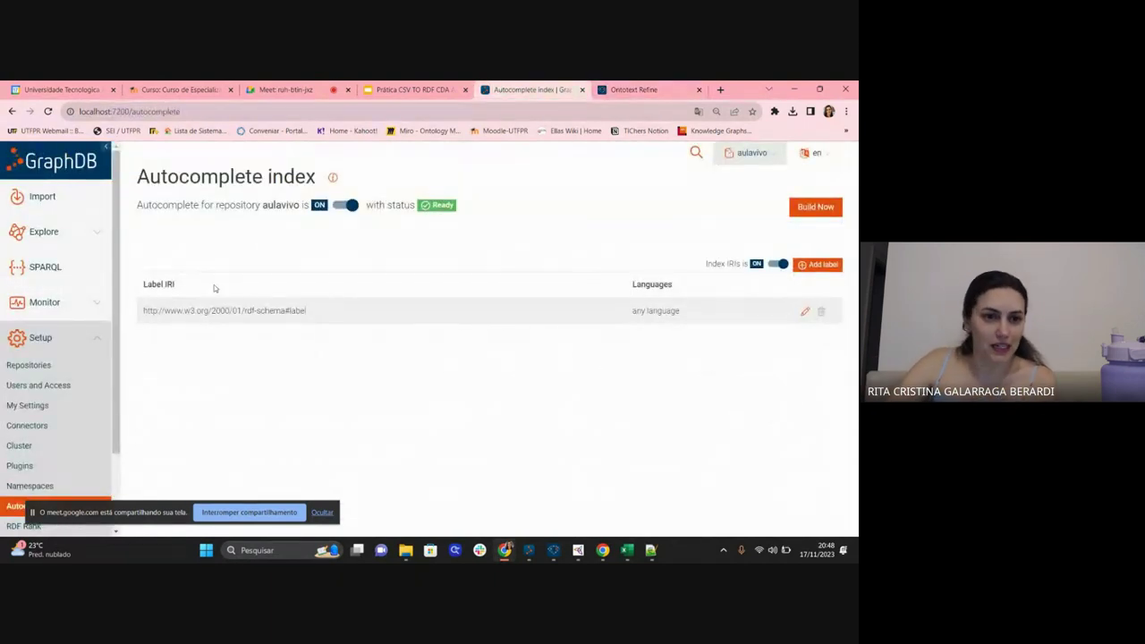
click(774, 159)
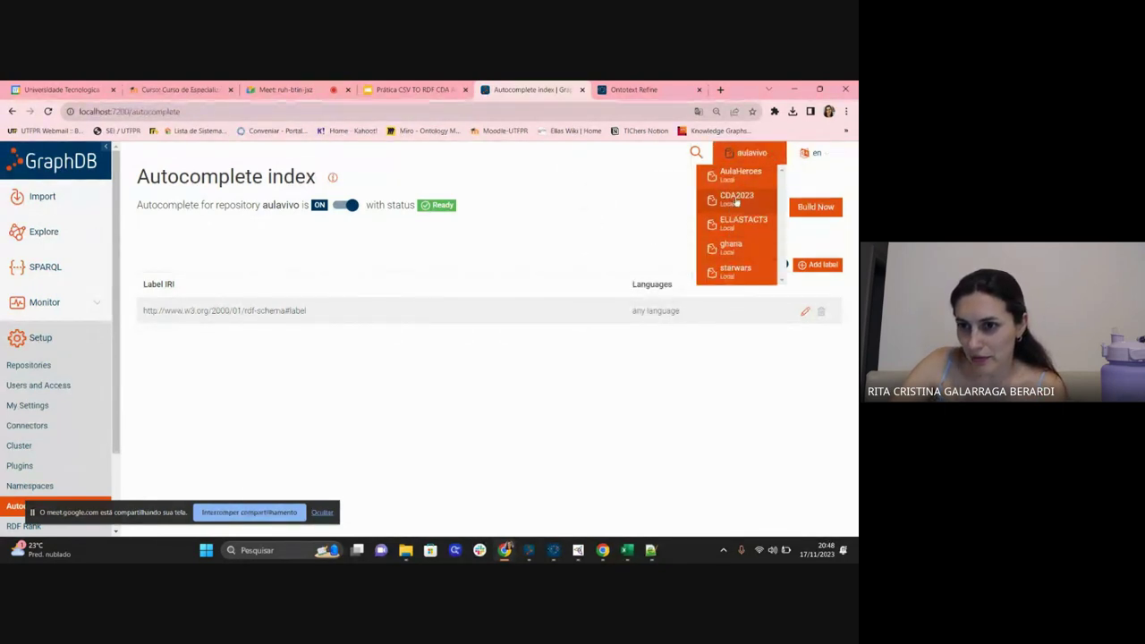
mouse_move(738, 191)
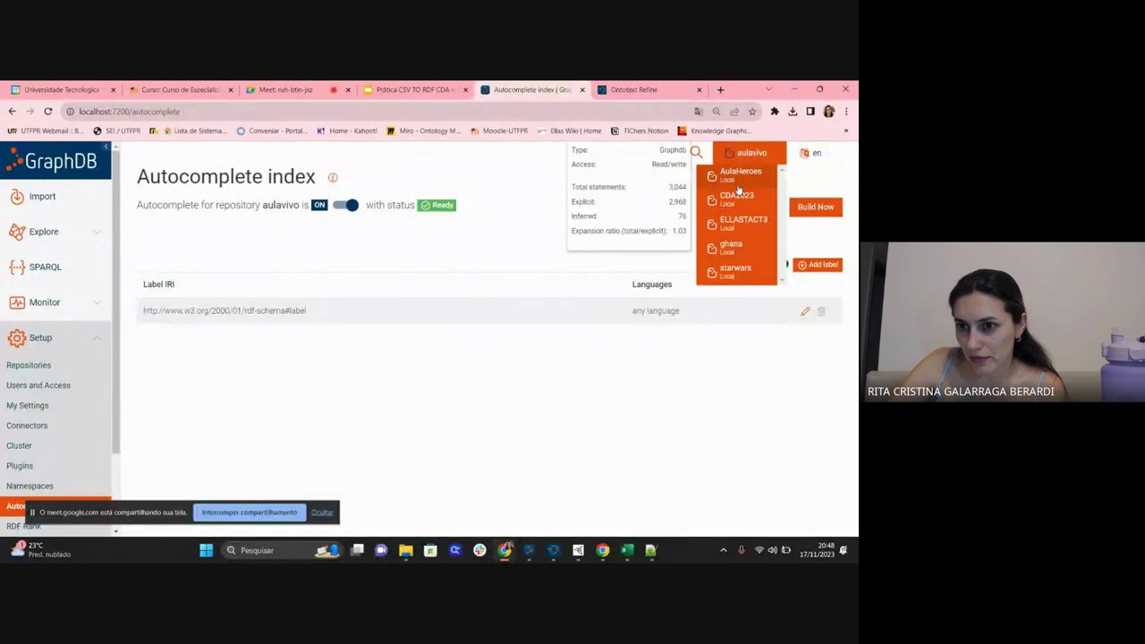
click(742, 153)
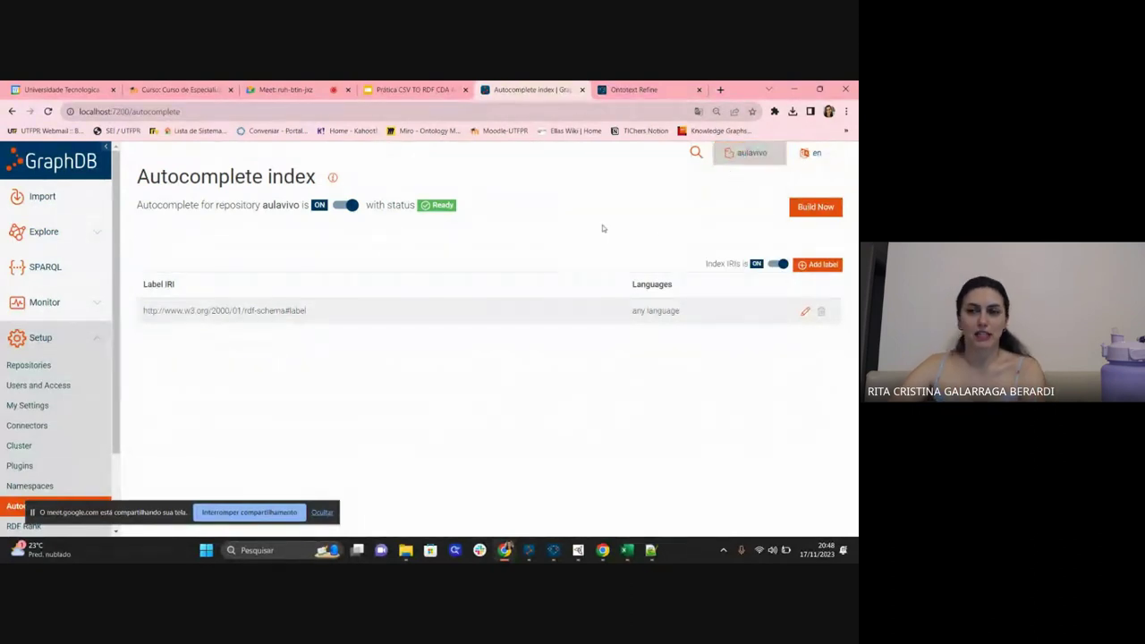
click(53, 197)
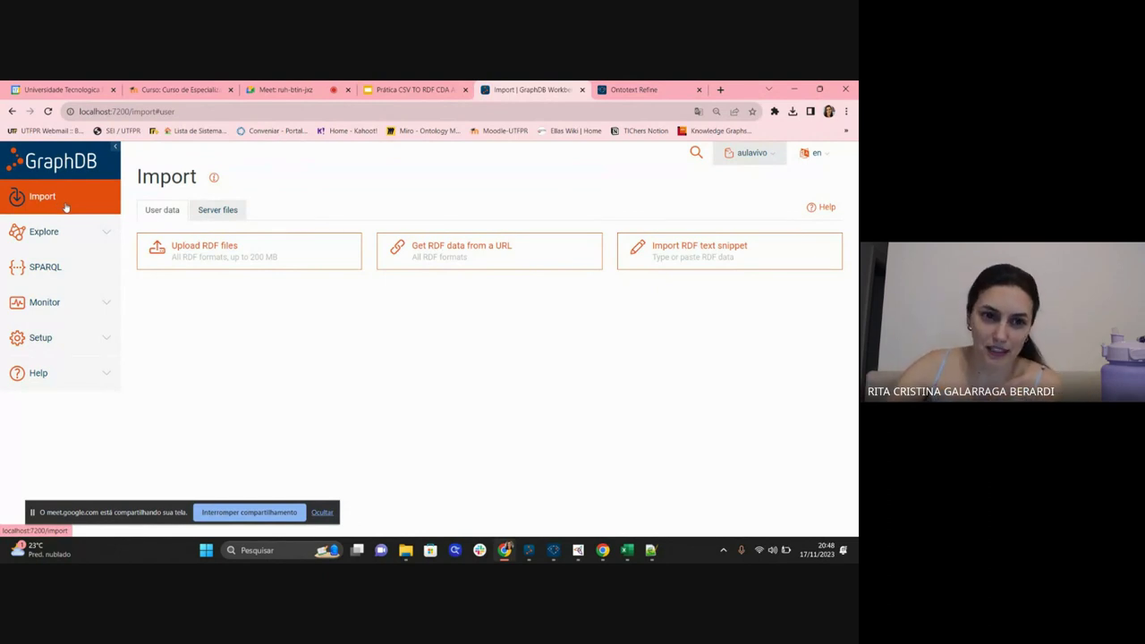
click(200, 257)
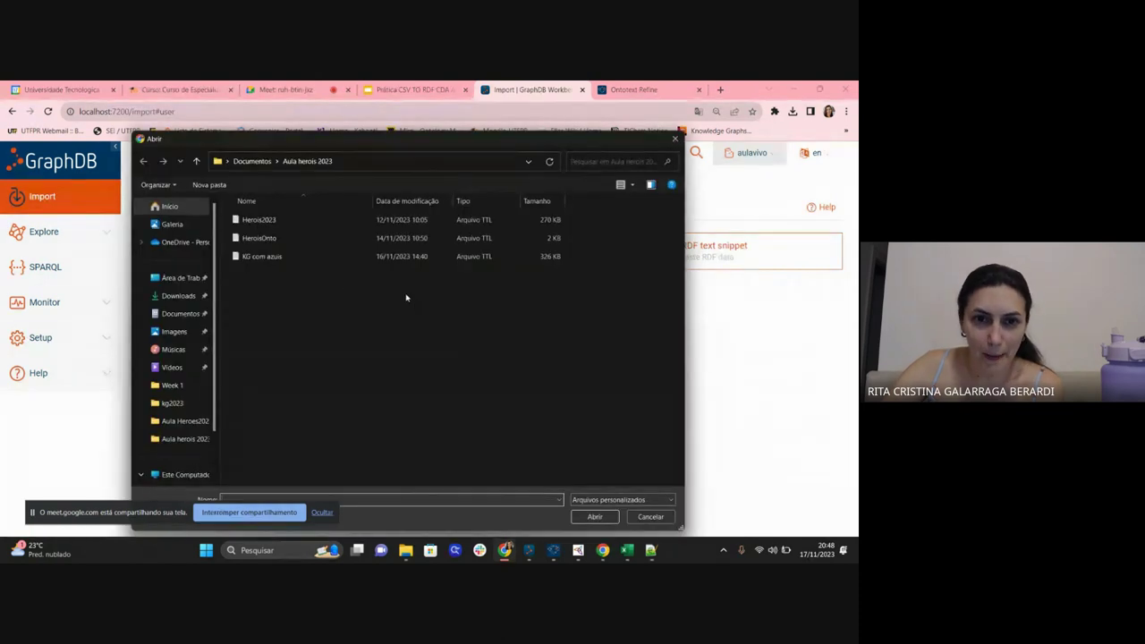
click(183, 297)
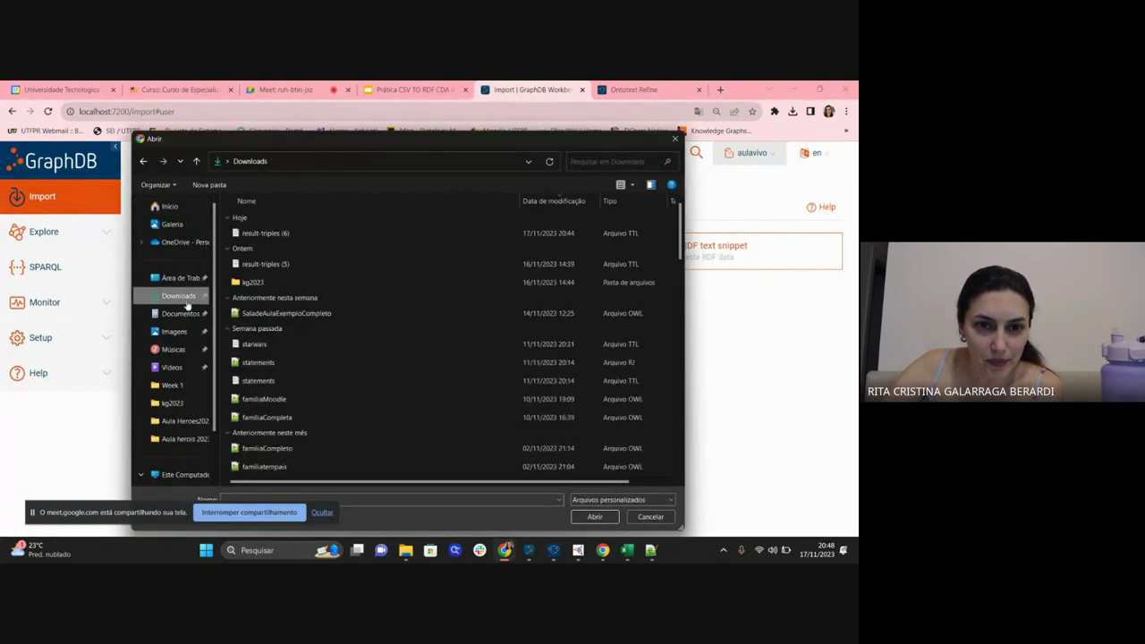
click(268, 232)
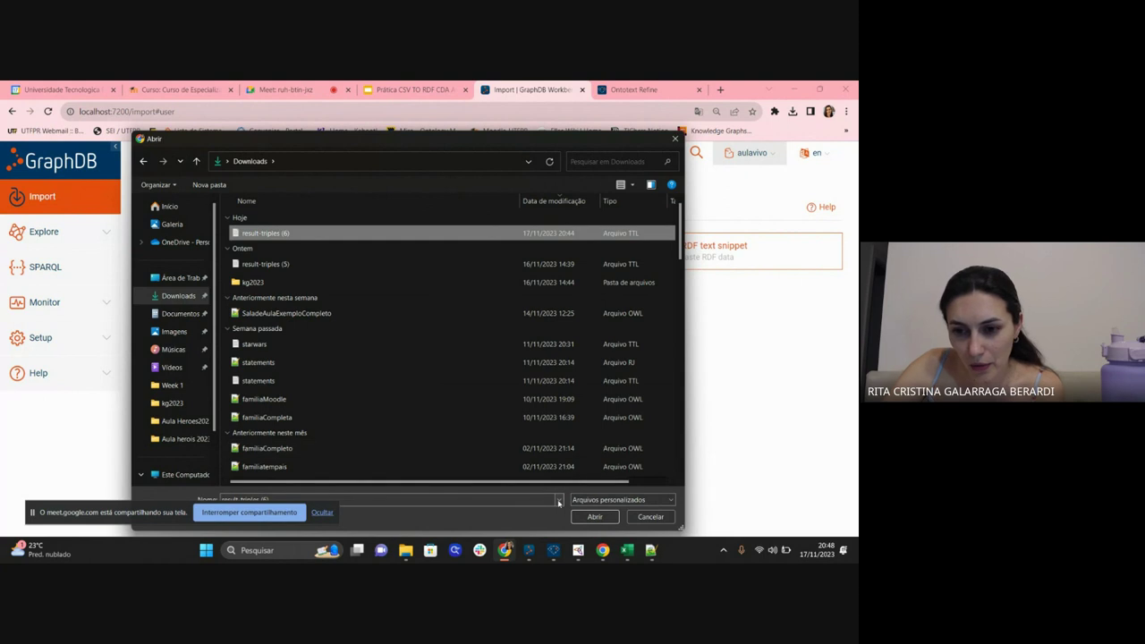
click(651, 517)
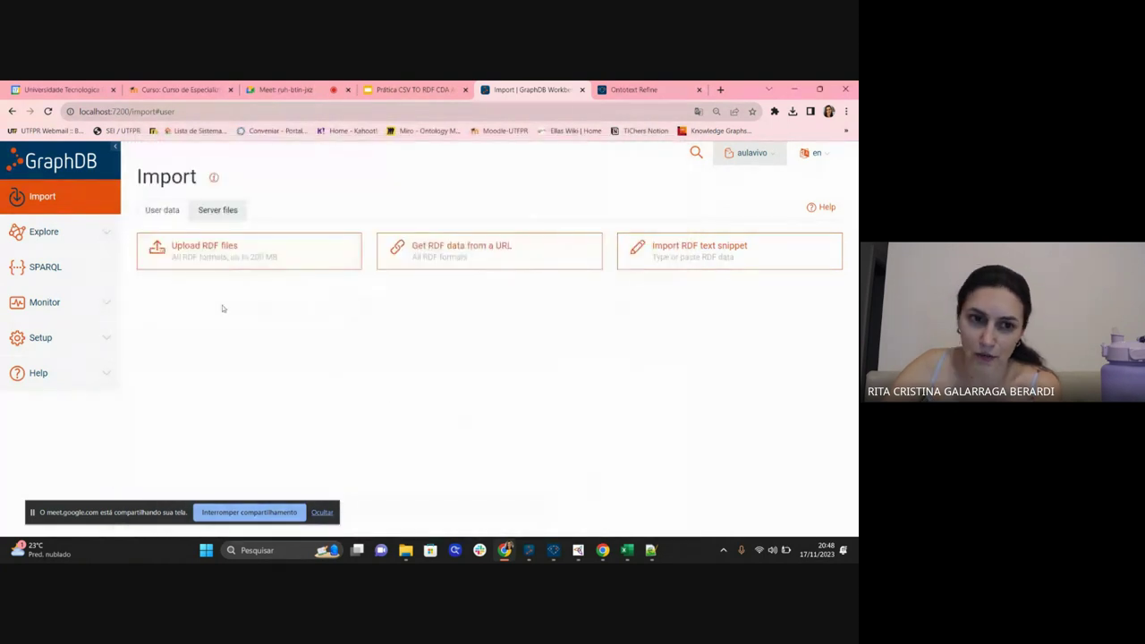
Upload the Herois2023 Turtle file from Documents > Aula herois 2023 and import it into aulavivo with the target graphs taken from data.
click(220, 256)
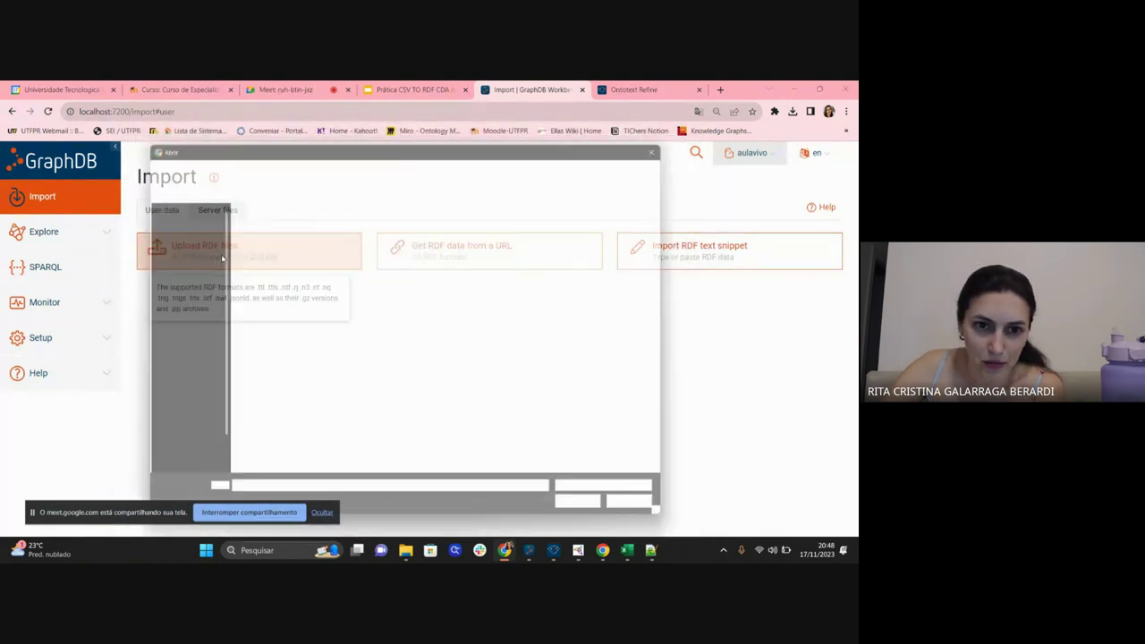
click(183, 313)
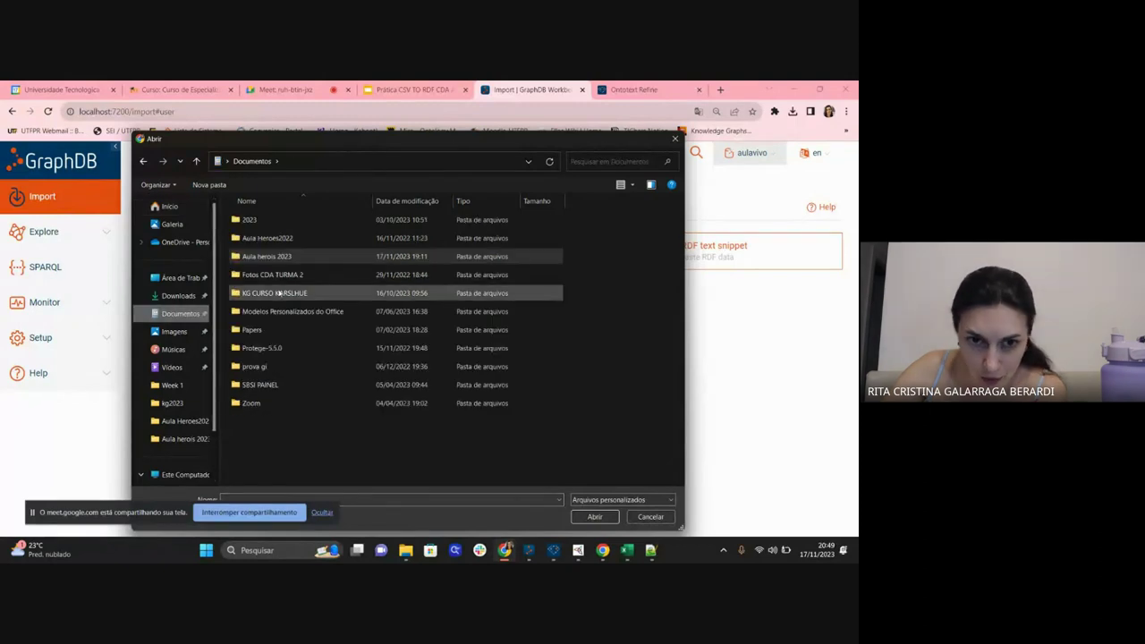
double_click(270, 241)
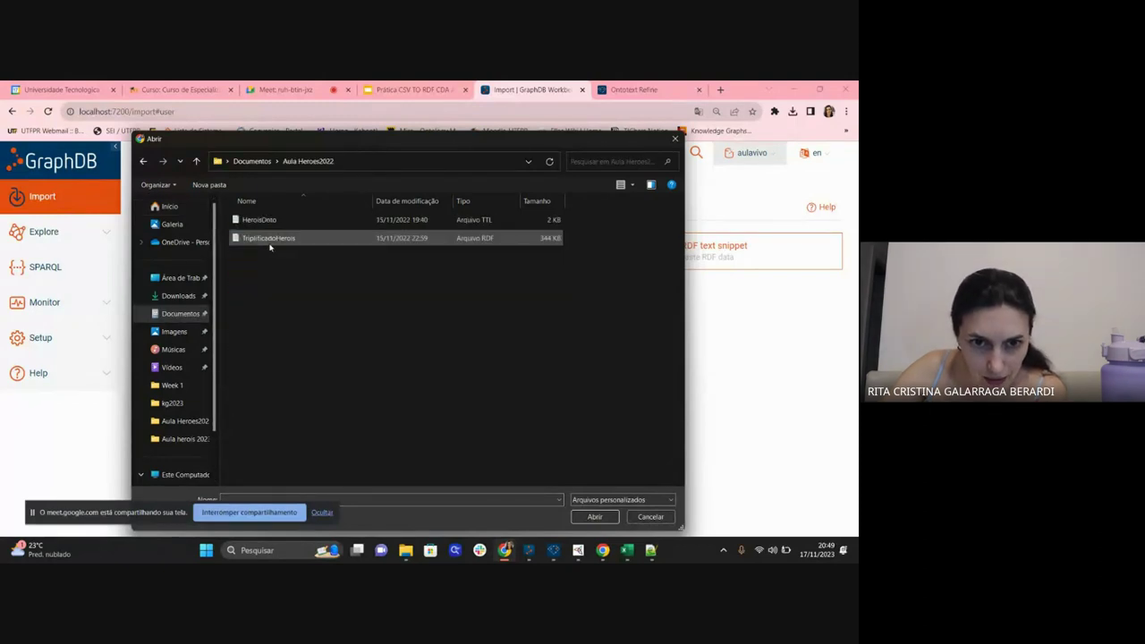
click(273, 240)
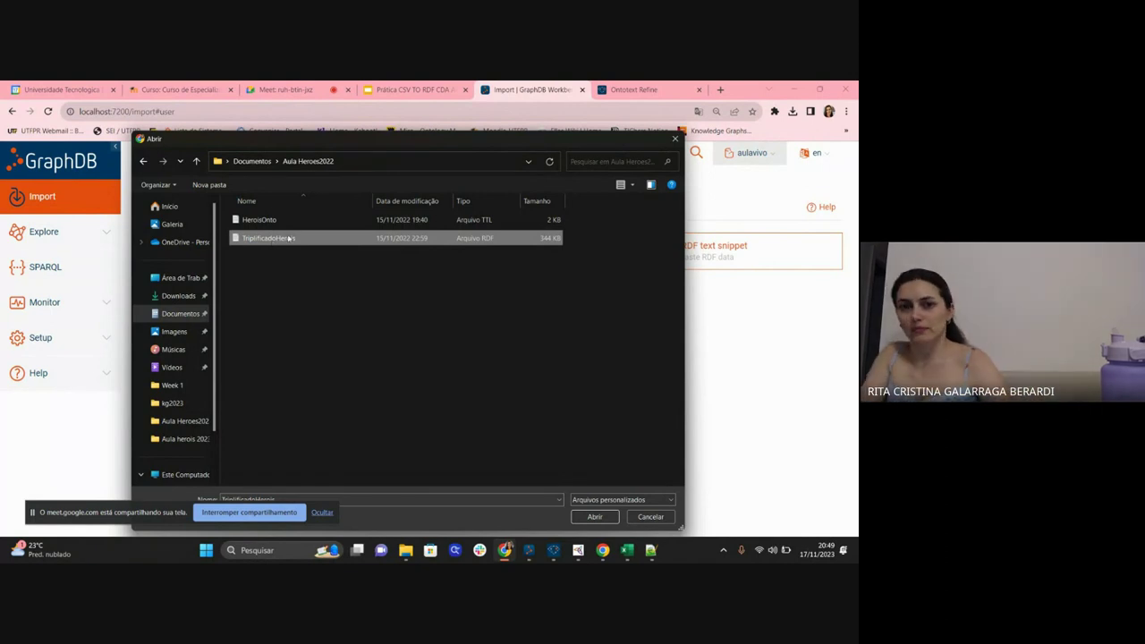
click(252, 161)
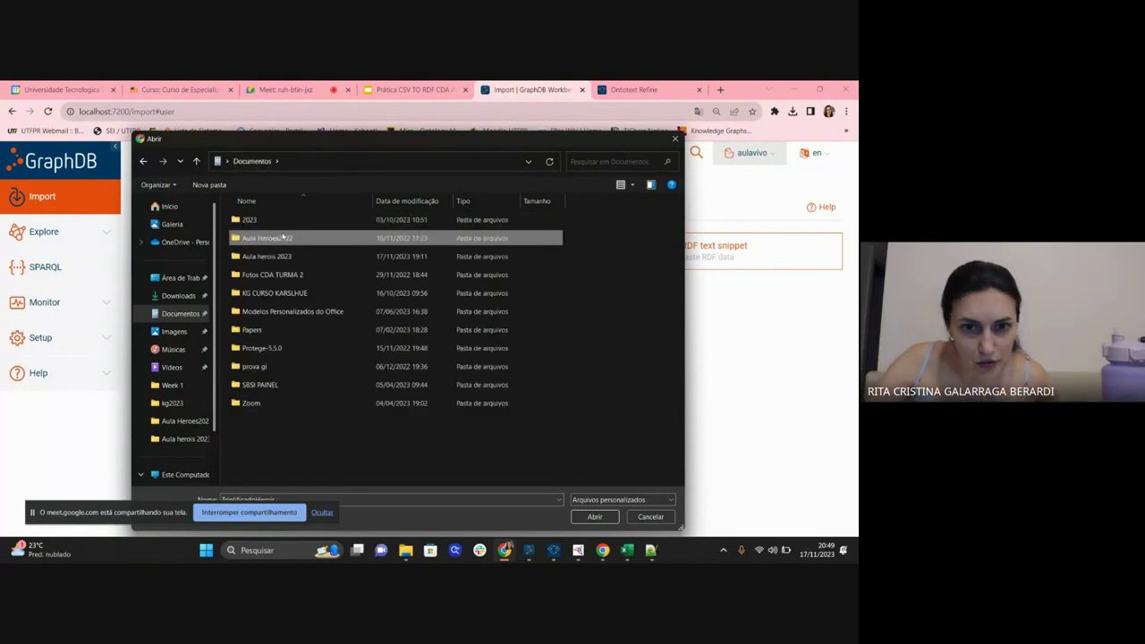
double_click(266, 257)
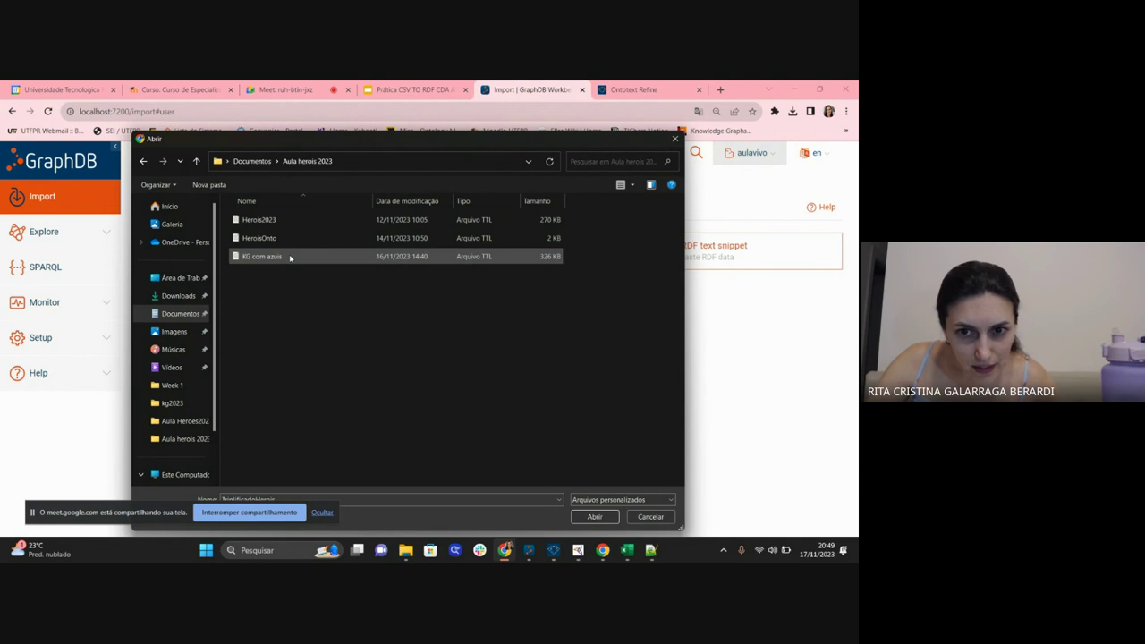
click(270, 222)
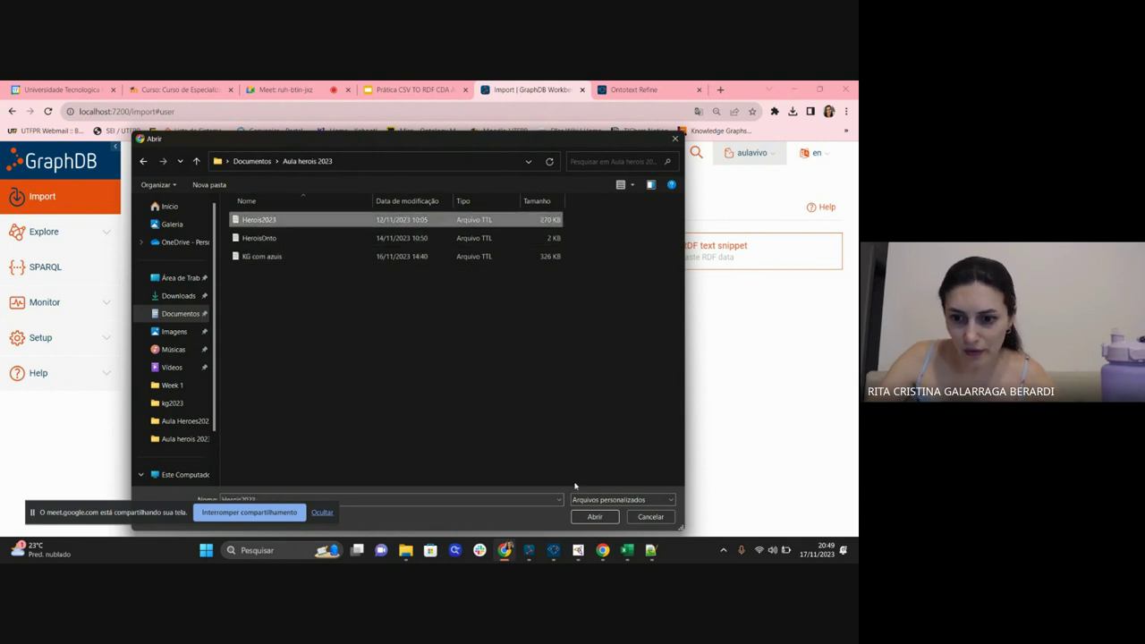
click(593, 516)
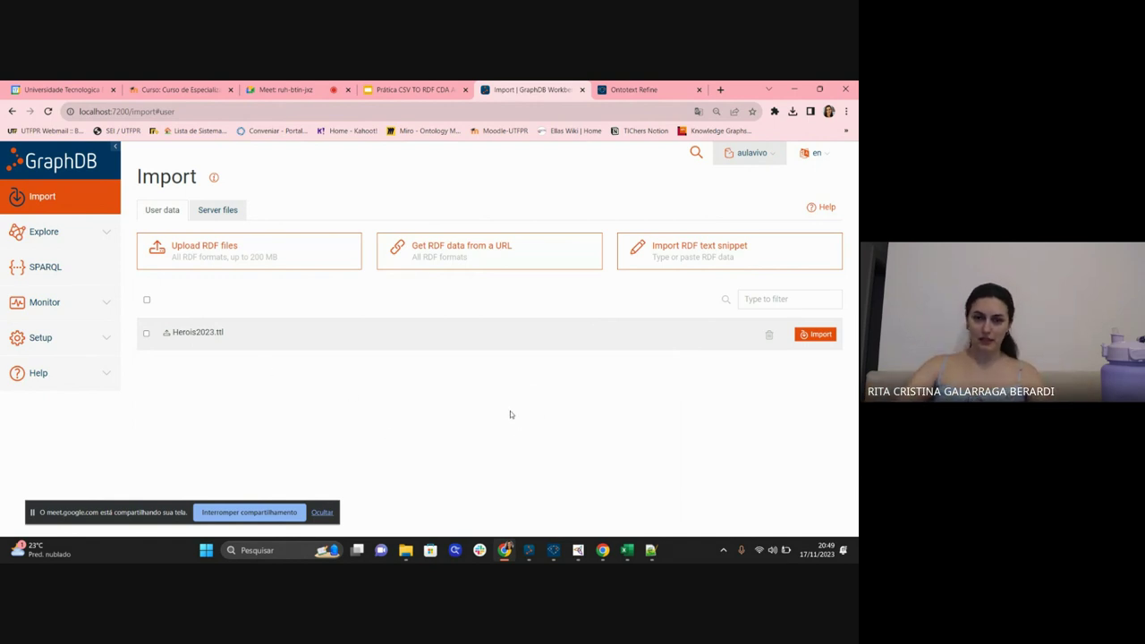
click(816, 335)
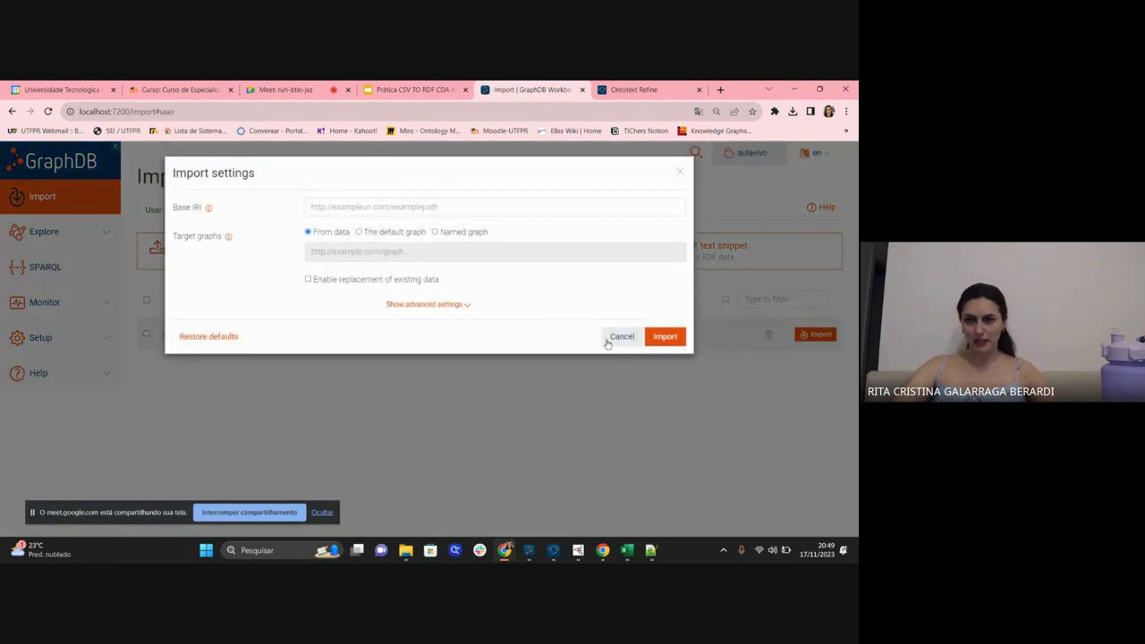
click(665, 337)
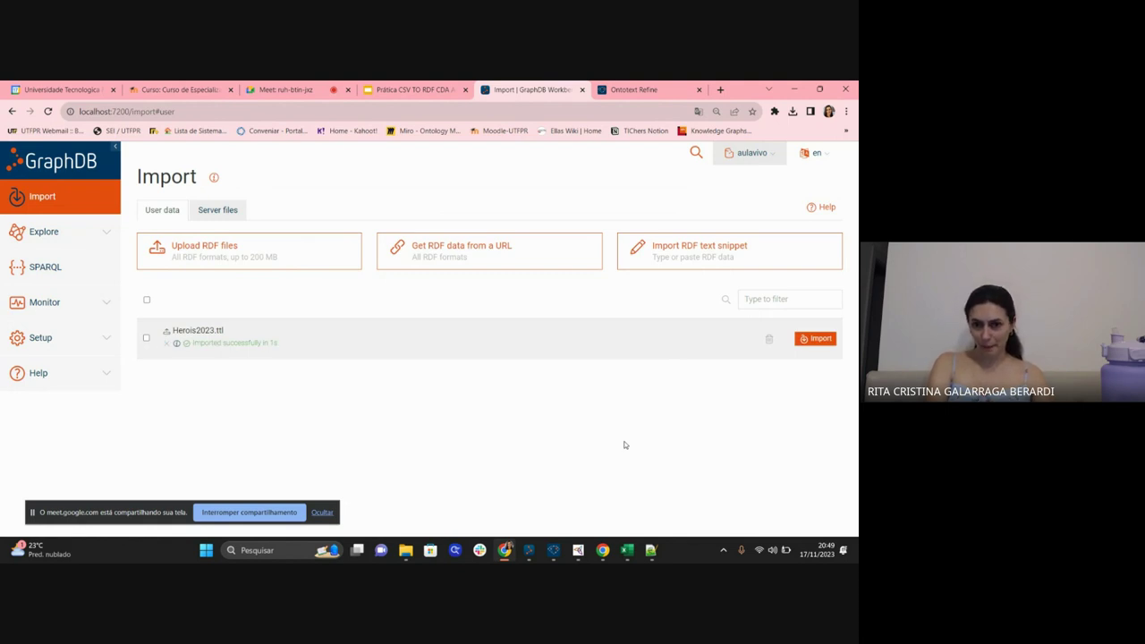
Switch to the Prática CSV TO RDF presentation in Google Slides and review the Visualização do resultado slides 27 and 28.
click(296, 86)
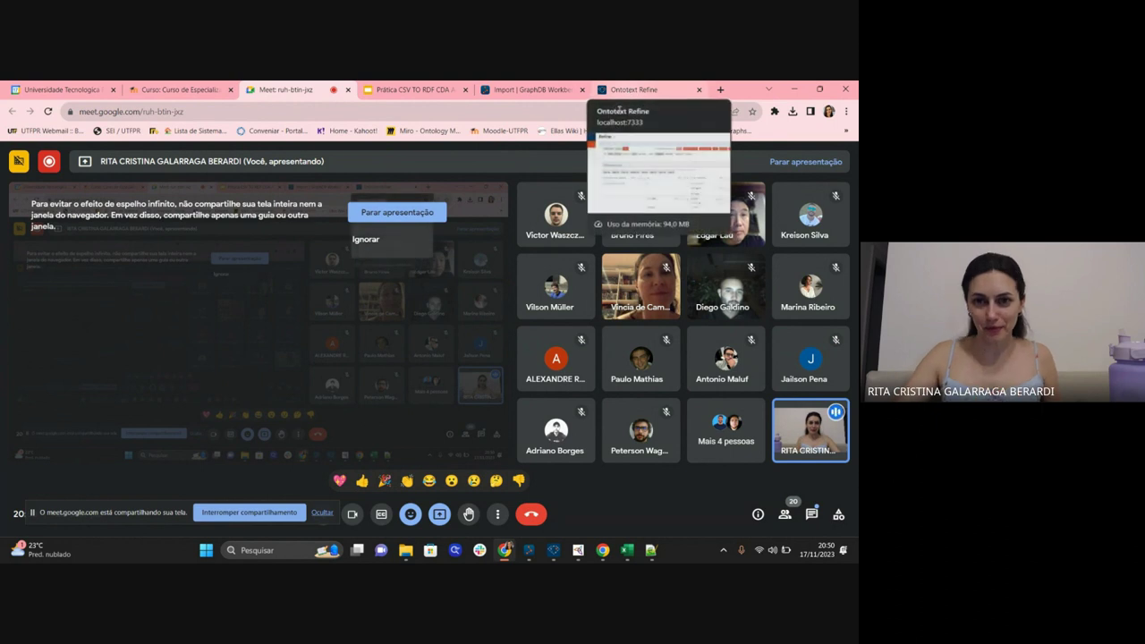
click(412, 90)
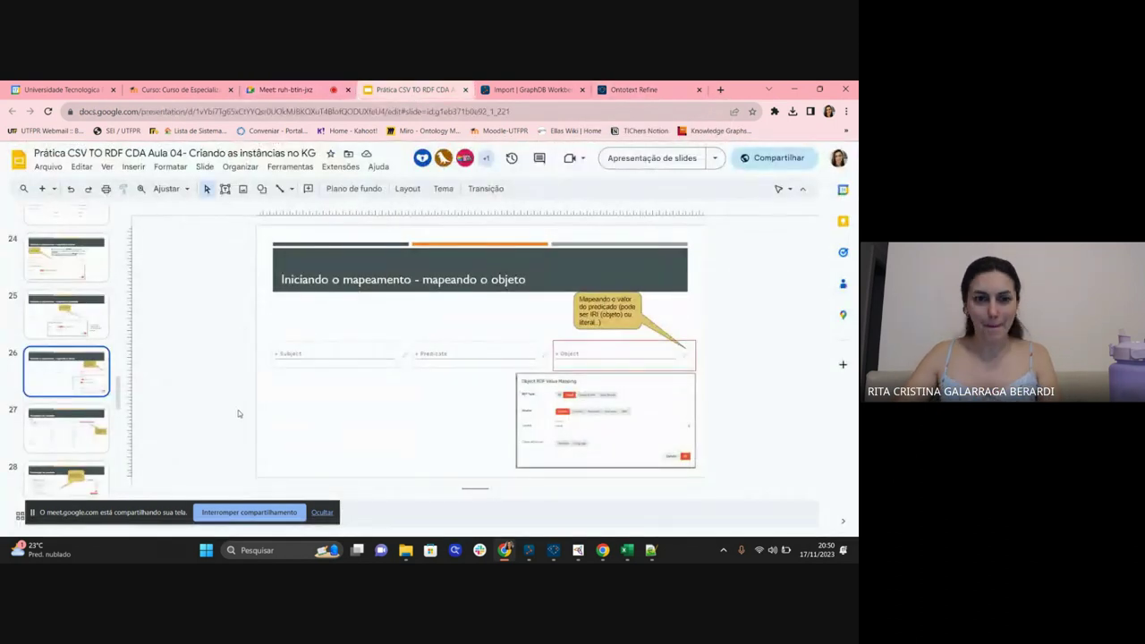
scroll(67, 376, down, 3)
click(64, 265)
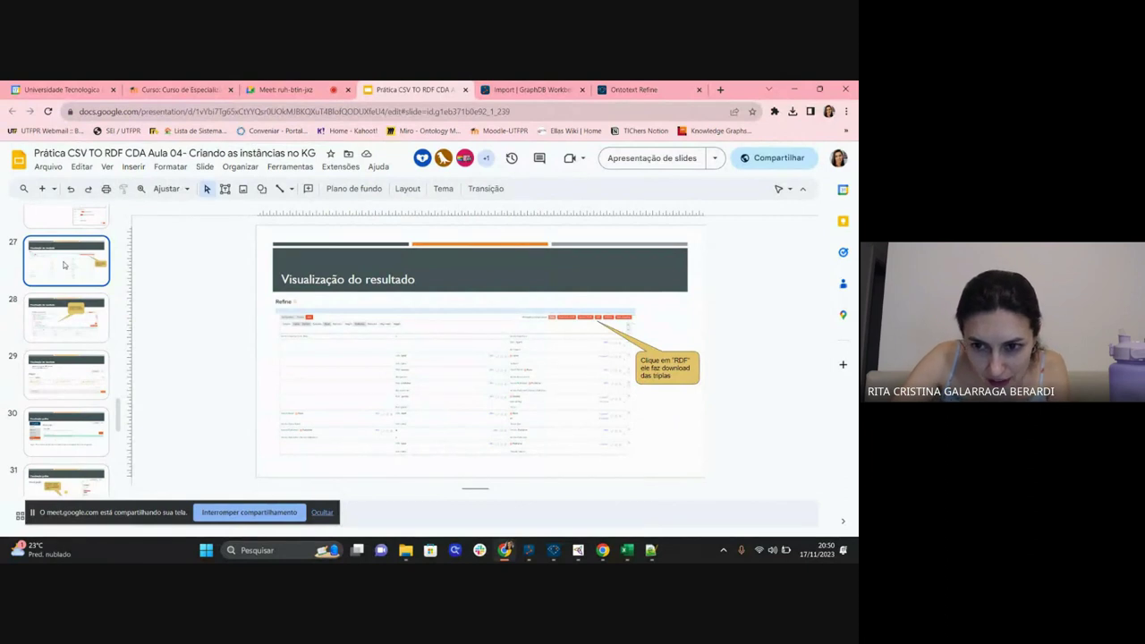
key(Down)
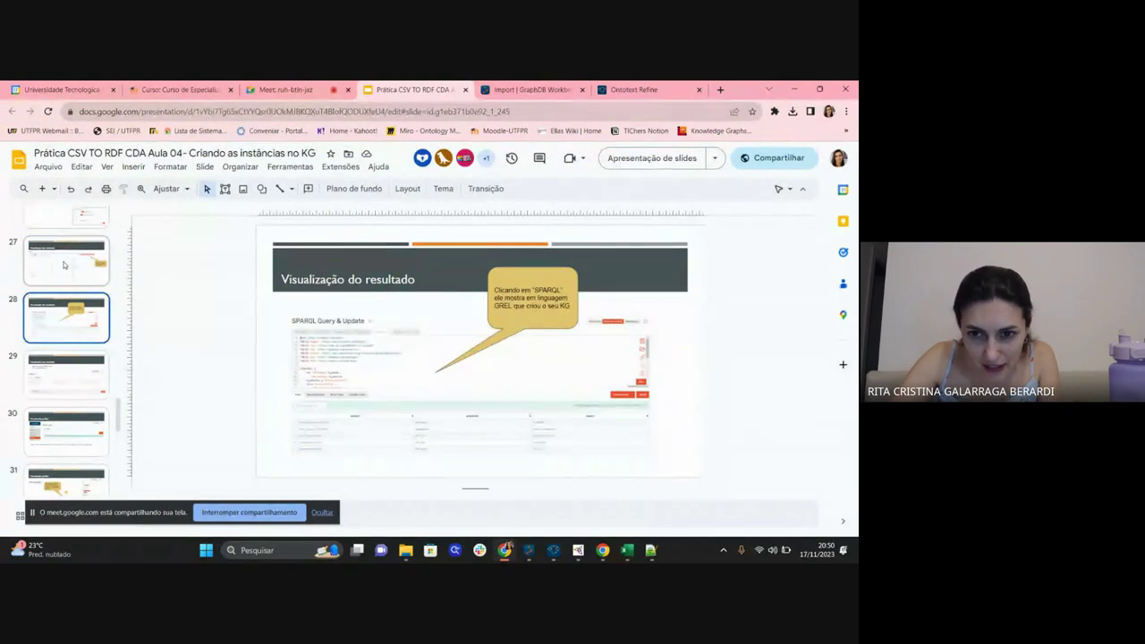
Switch to Ontotext Refine, open the mapping's generated SPARQL query in GraphDB, skim its prefixes and CONSTRUCT clause, and close that query page.
click(640, 93)
click(725, 215)
click(725, 235)
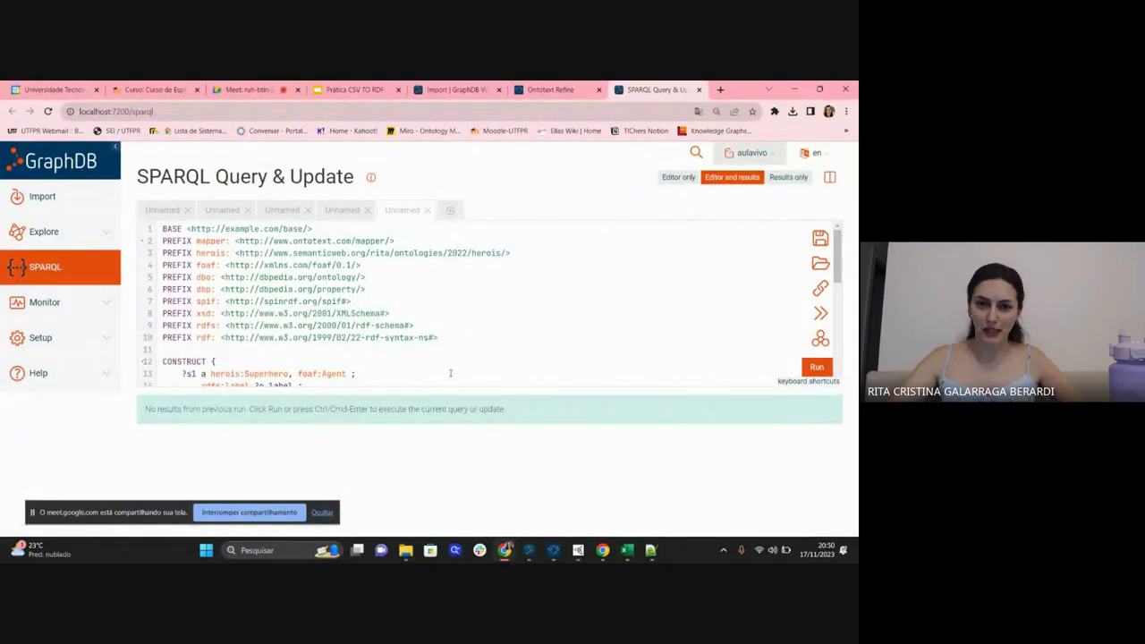
scroll(449, 373, down, 5)
scroll(457, 337, up, 5)
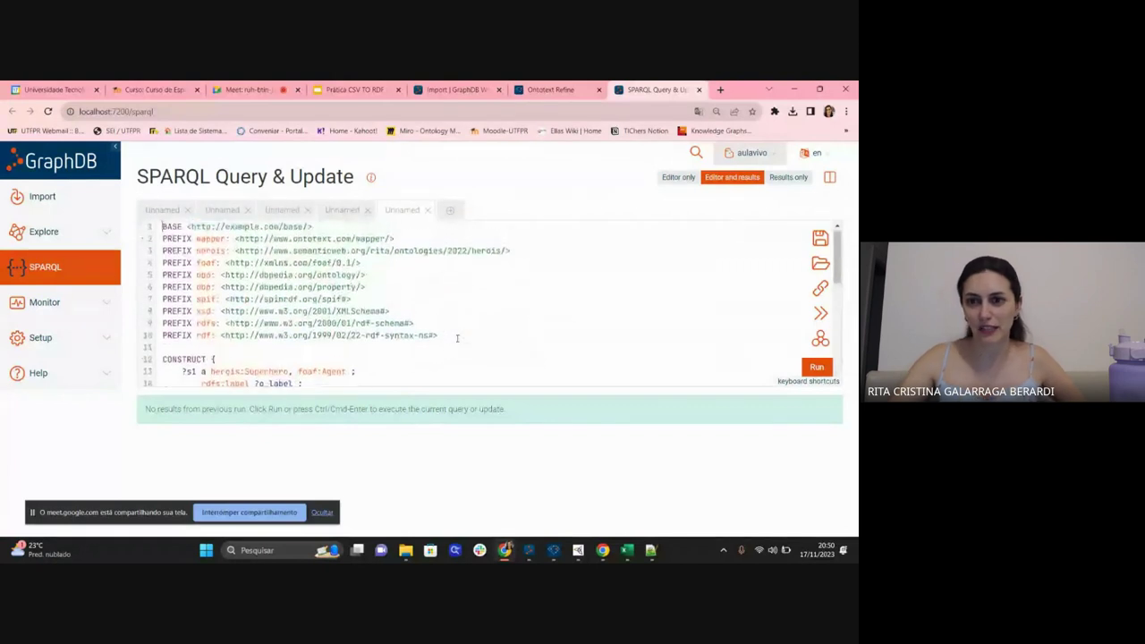
click(699, 89)
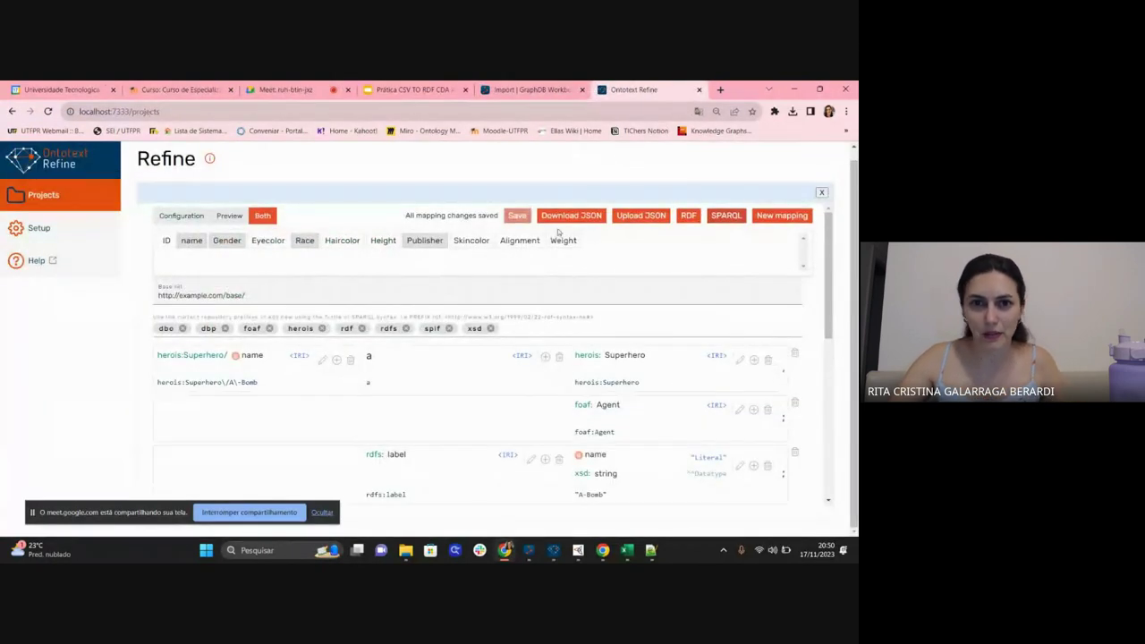
Return to the Prática CSV TO RDF presentation and review slides 29 and 30 on RDF import and graph visualisation.
click(411, 90)
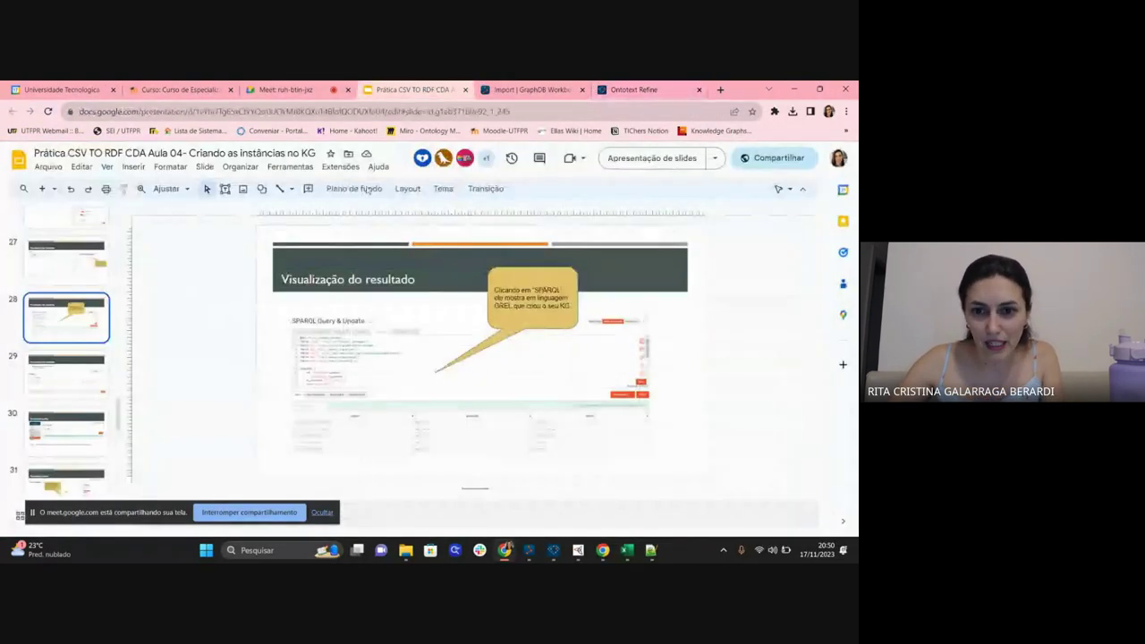
click(81, 383)
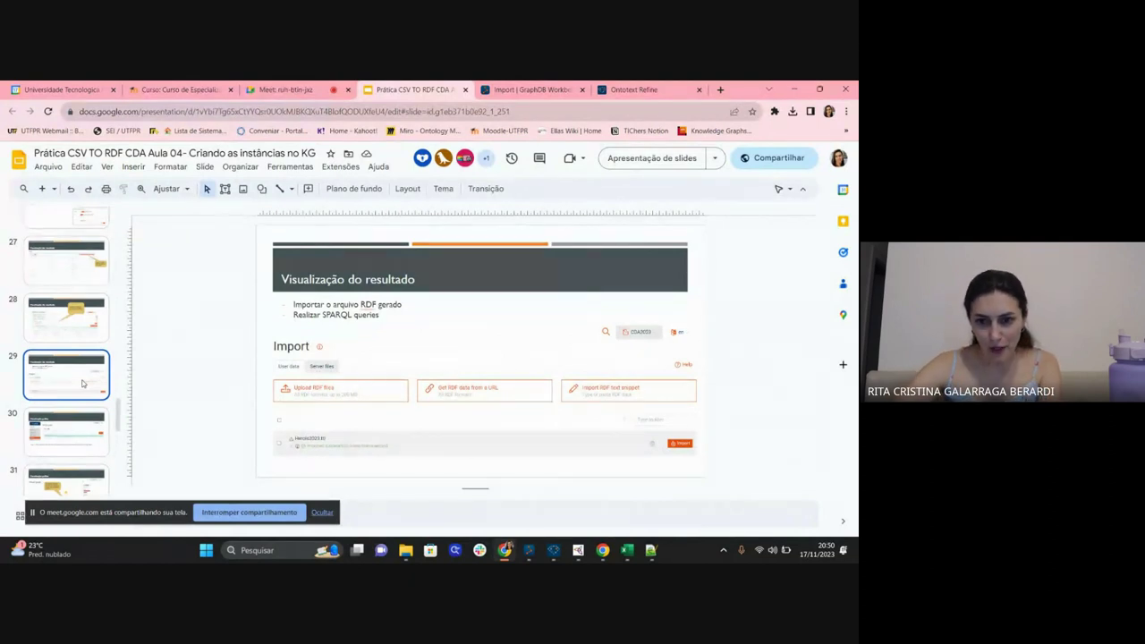
key(Down)
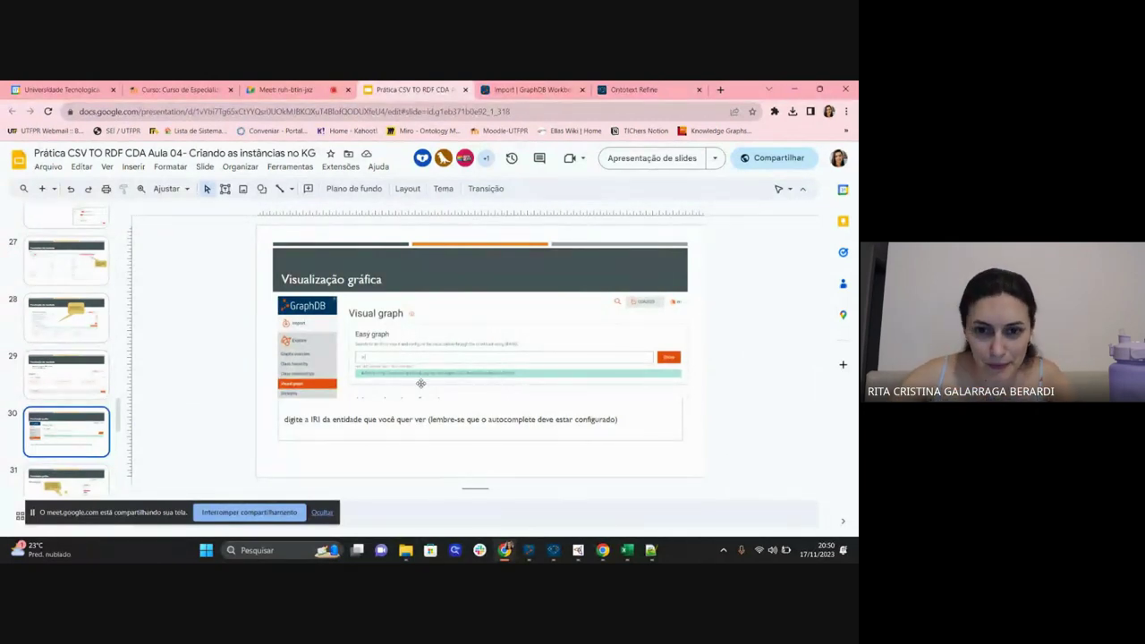
Switch to GraphDB and open the Visual graph page with its Easy graph resource search ready for input.
click(532, 89)
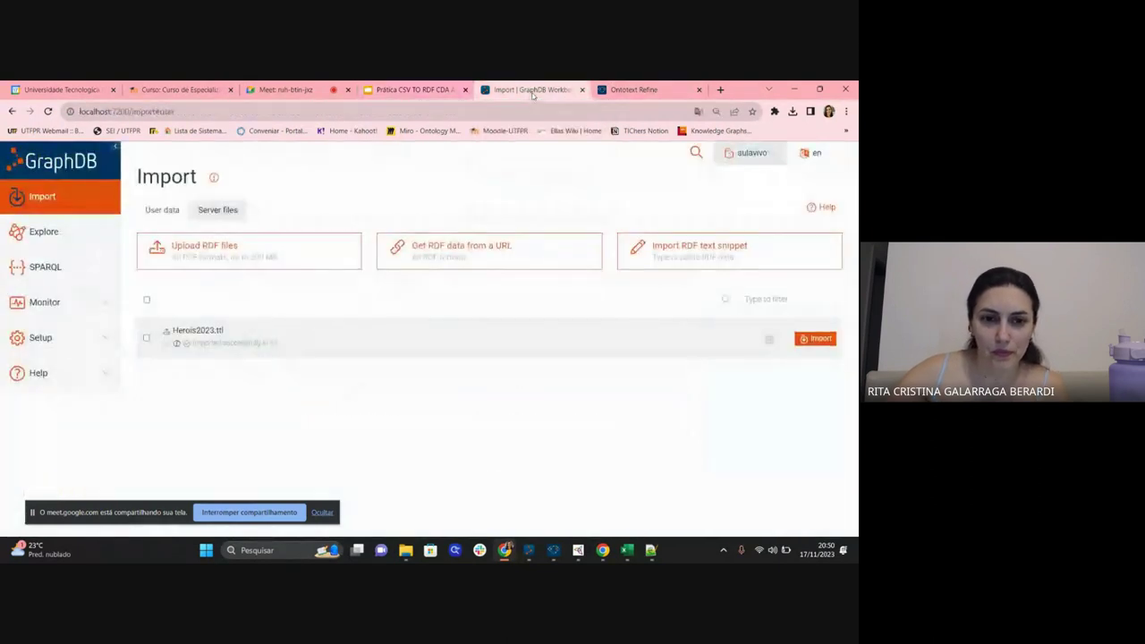
click(54, 239)
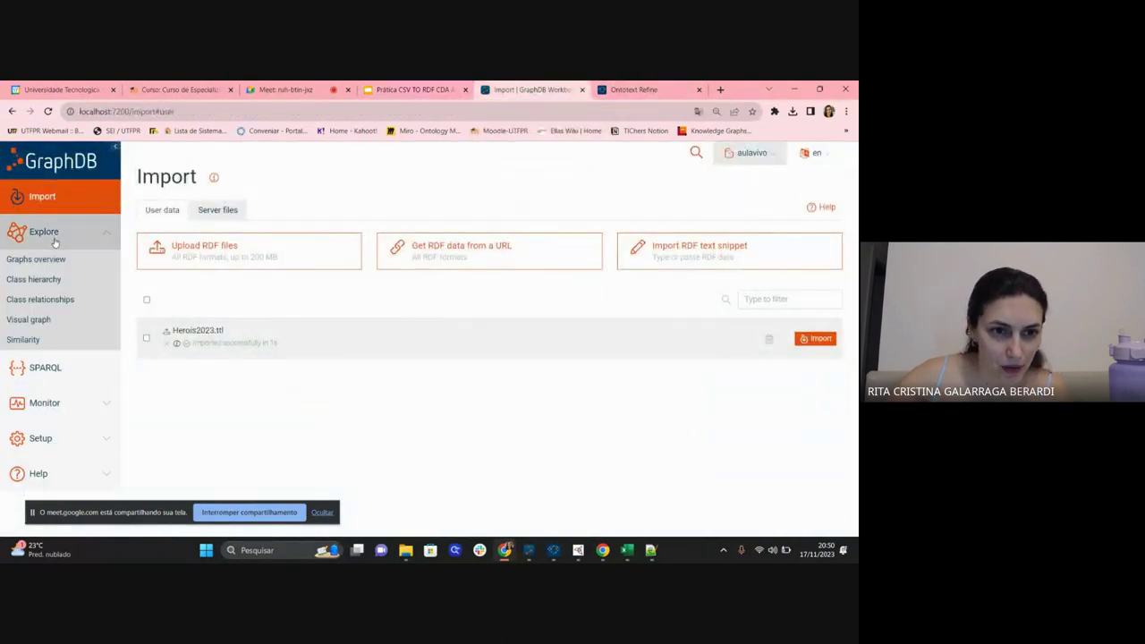
click(63, 320)
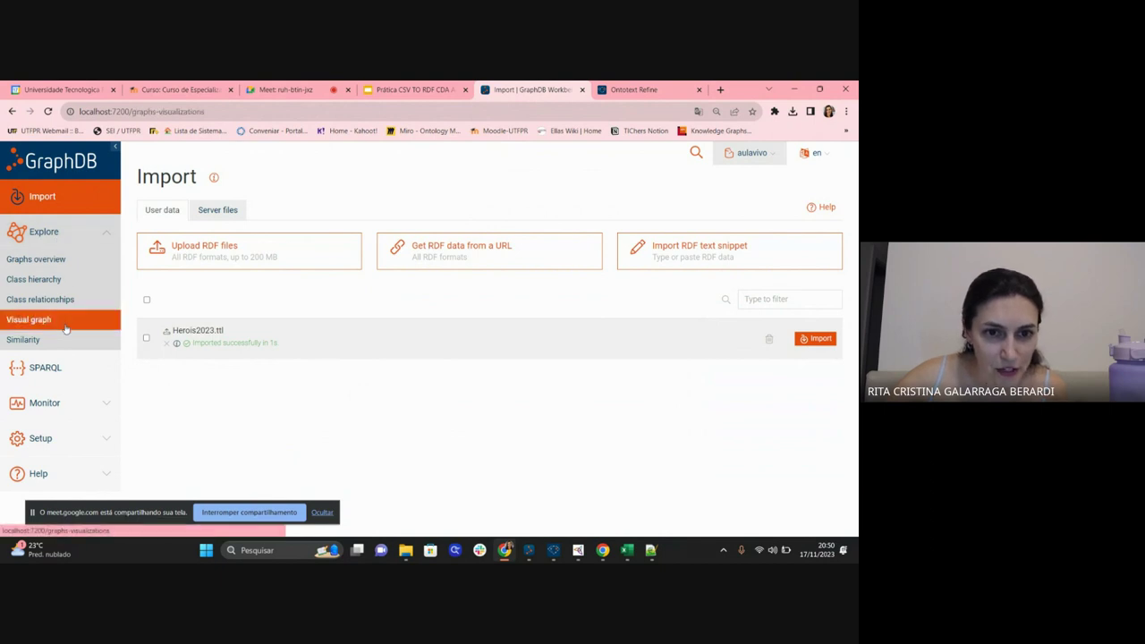
click(278, 267)
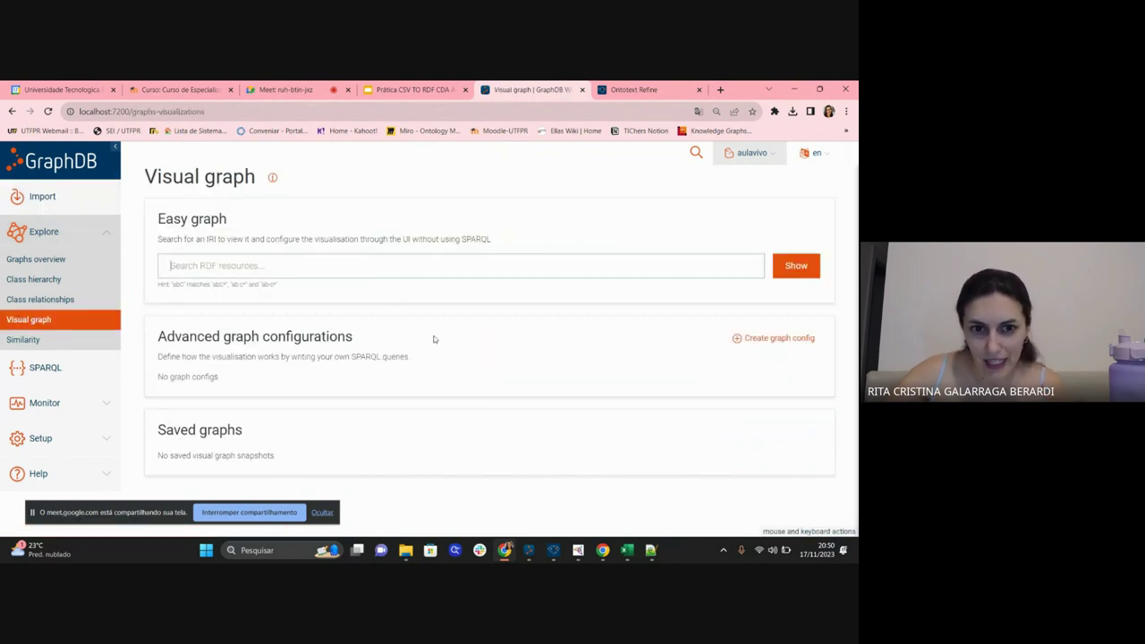
Copy the A-Bomb subject IRI on line 11 of result-triples (6).ttl in Notepad++ and return to GraphDB in the browser.
click(650, 550)
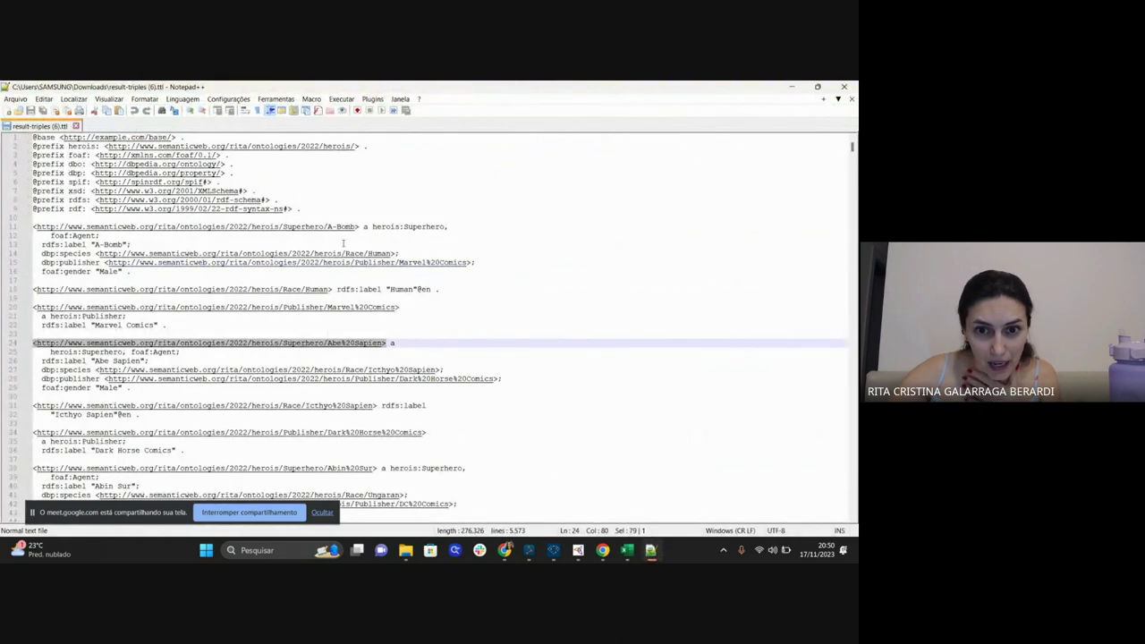
drag(362, 228, 33, 227)
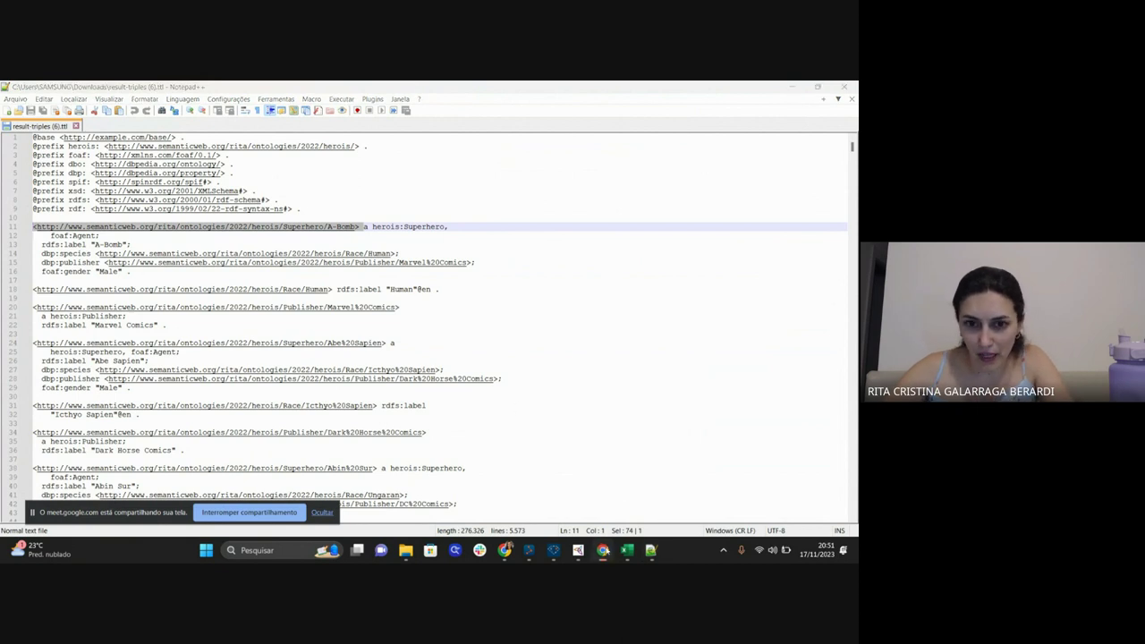
click(601, 550)
click(507, 552)
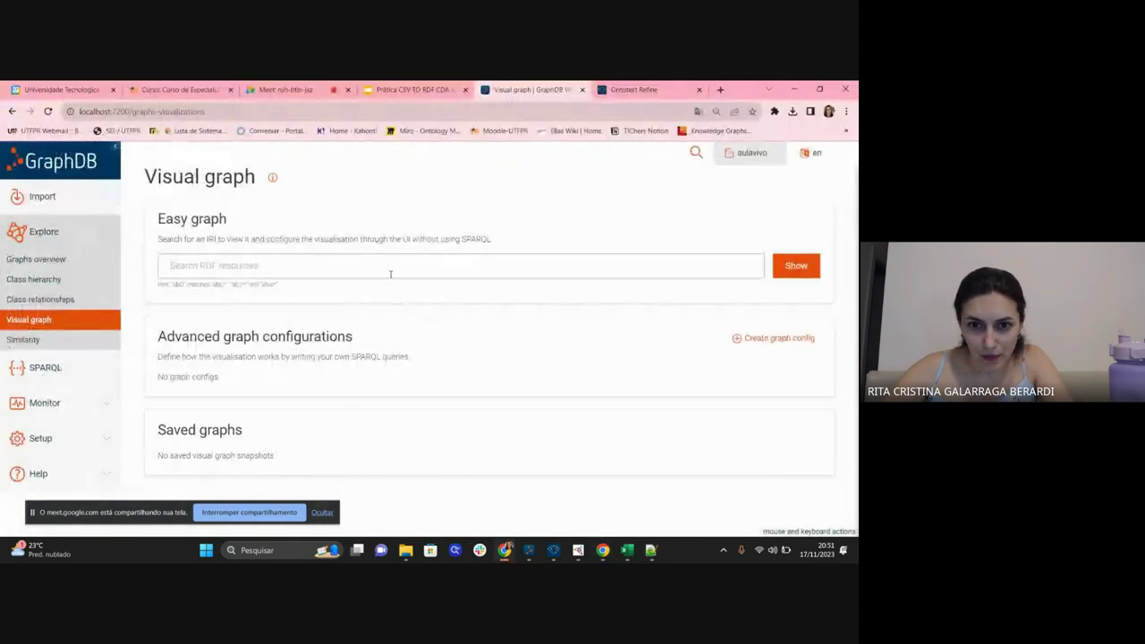
text(http://www.semanticweb.org/rita/ontologies/2022/heroes/Superhero#A-Bomb)
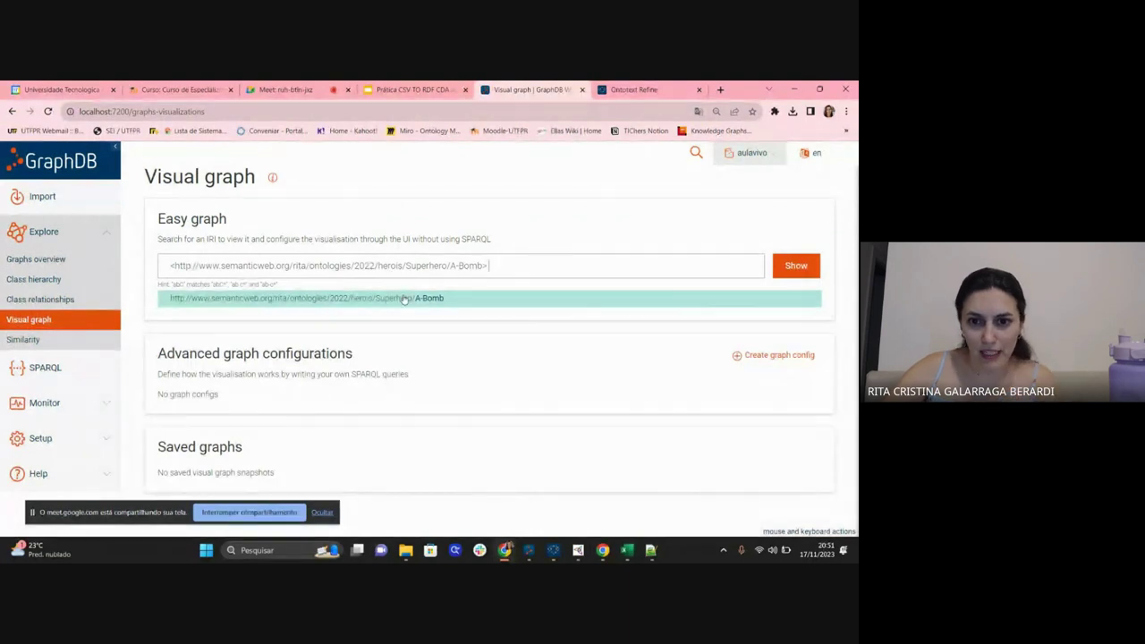
click(431, 295)
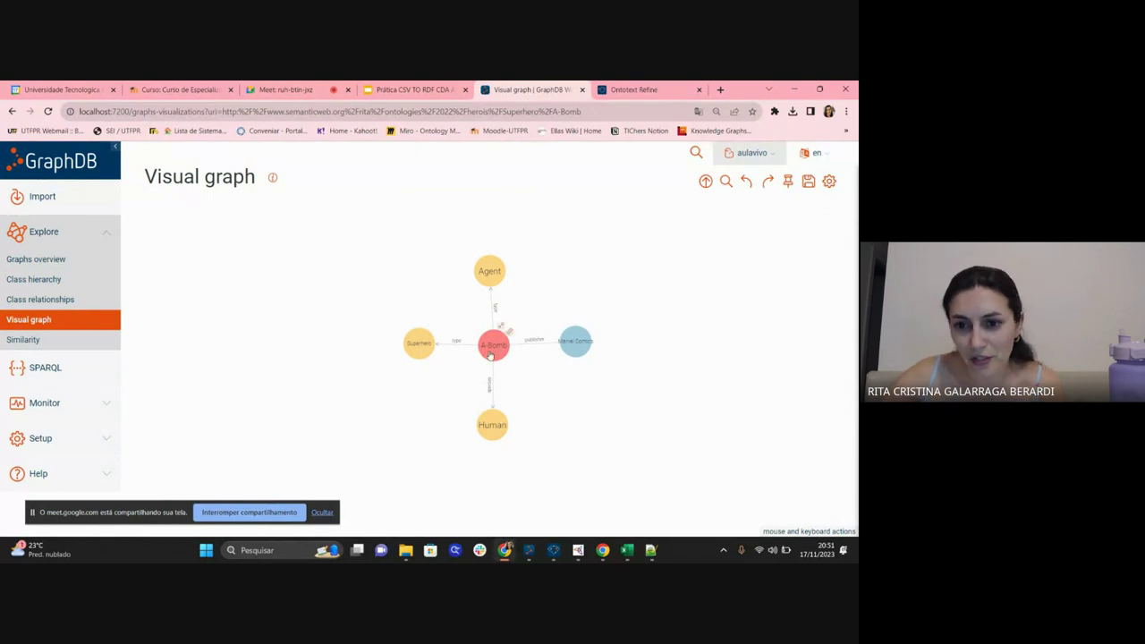
mouse_move(490, 356)
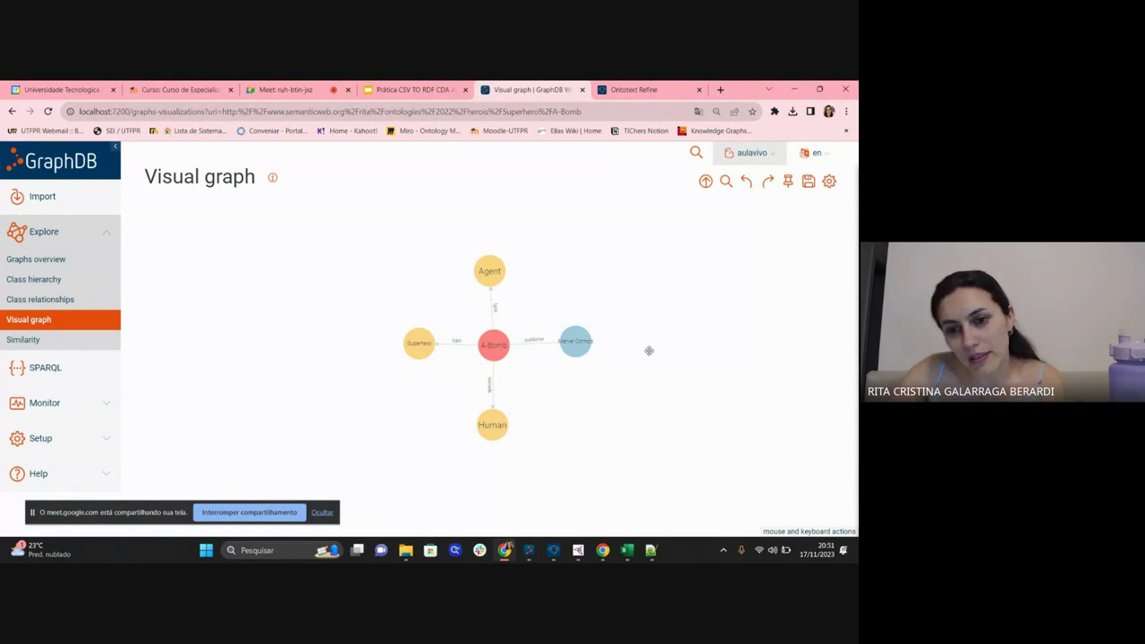
click(500, 356)
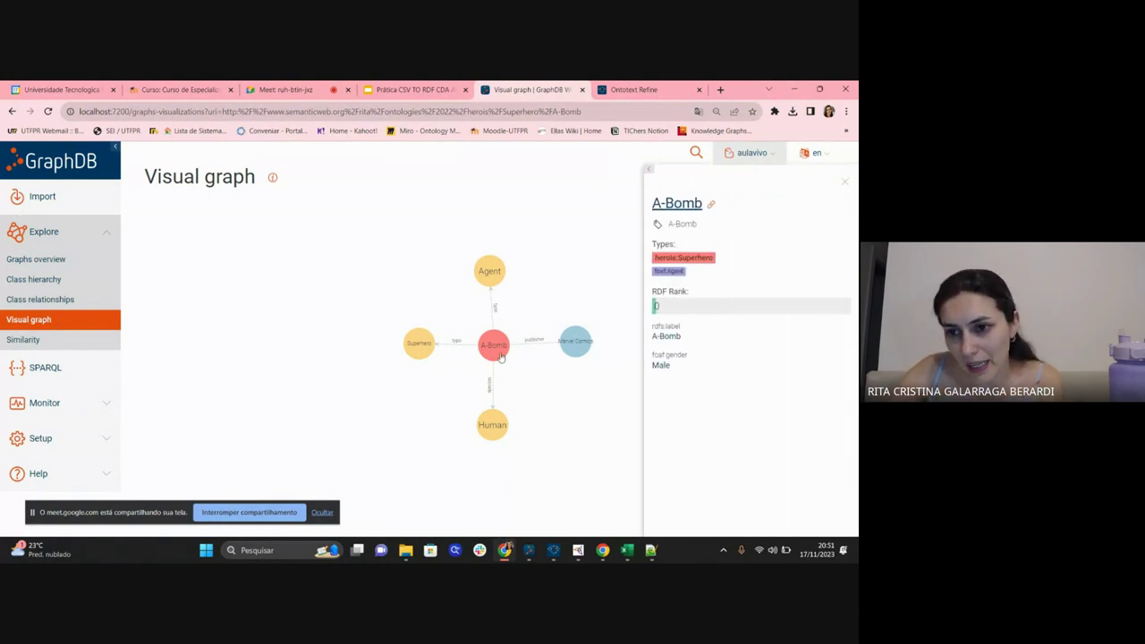
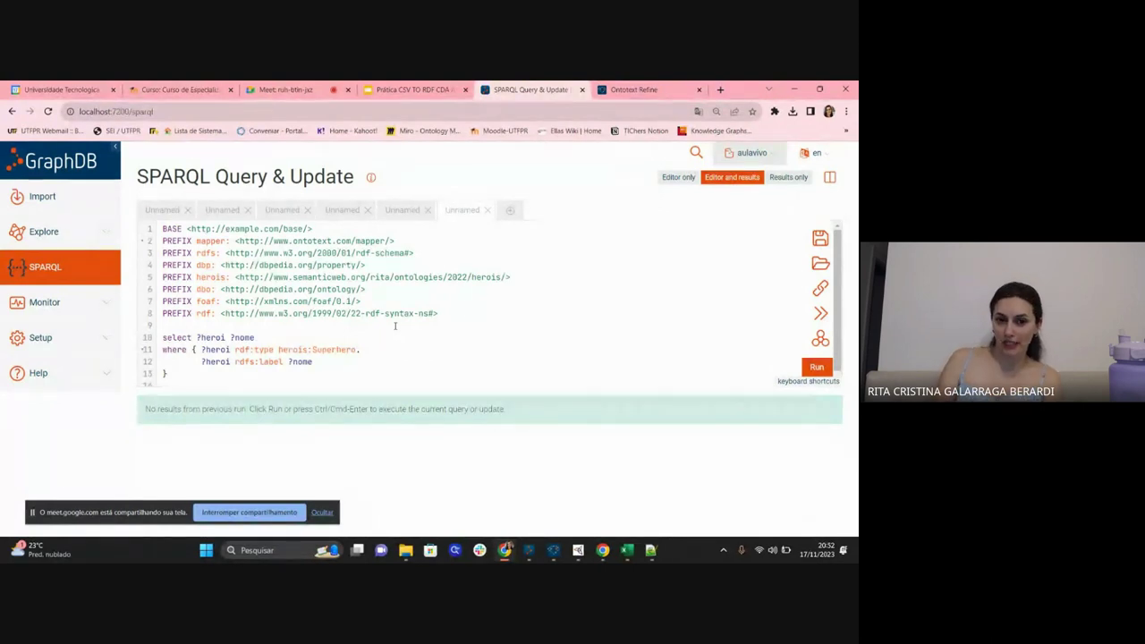
Switch to the presentation, find slide 18, Arquivo de mapping original, and examine the rdfs:label link between Superhero and name.
click(411, 89)
scroll(81, 341, up, 5)
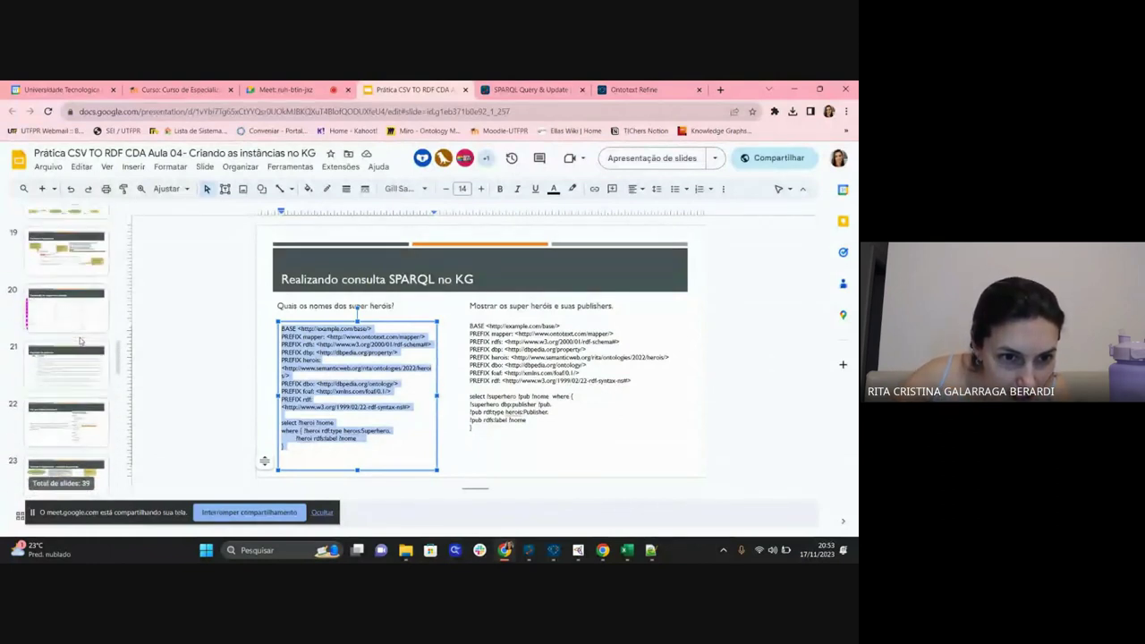
scroll(79, 341, up, 6)
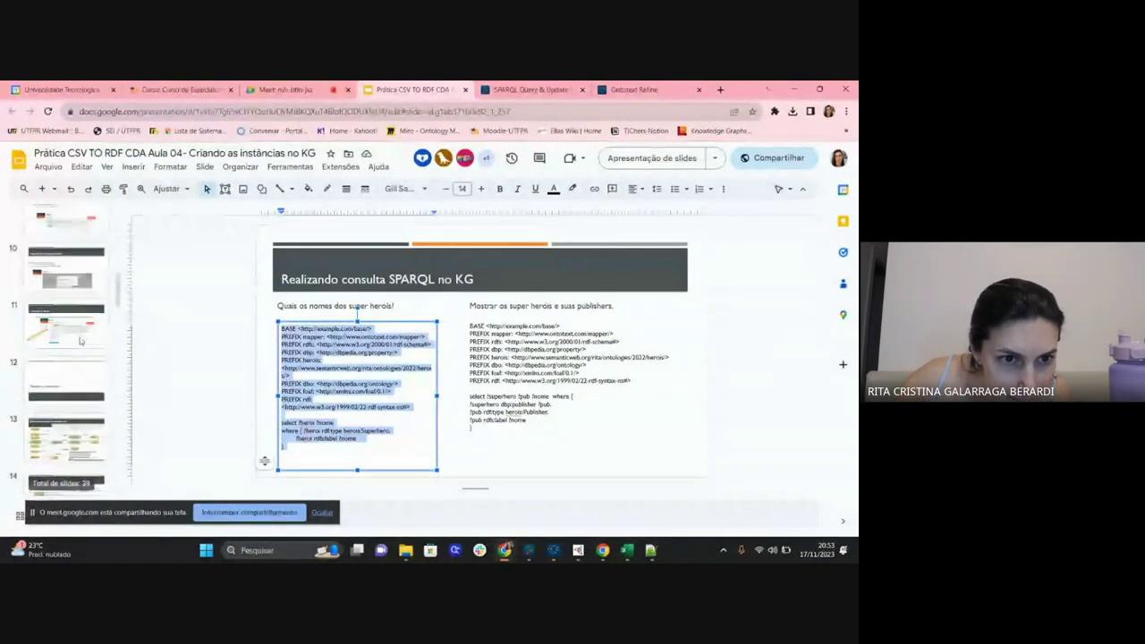
scroll(79, 340, up, 2)
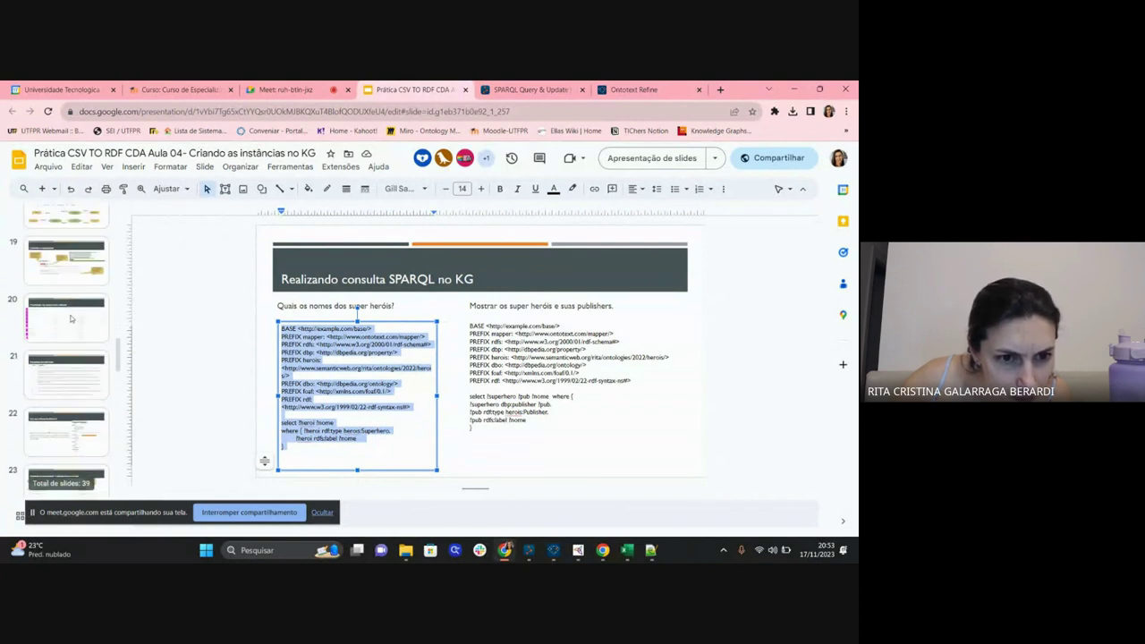
scroll(71, 318, down, 5)
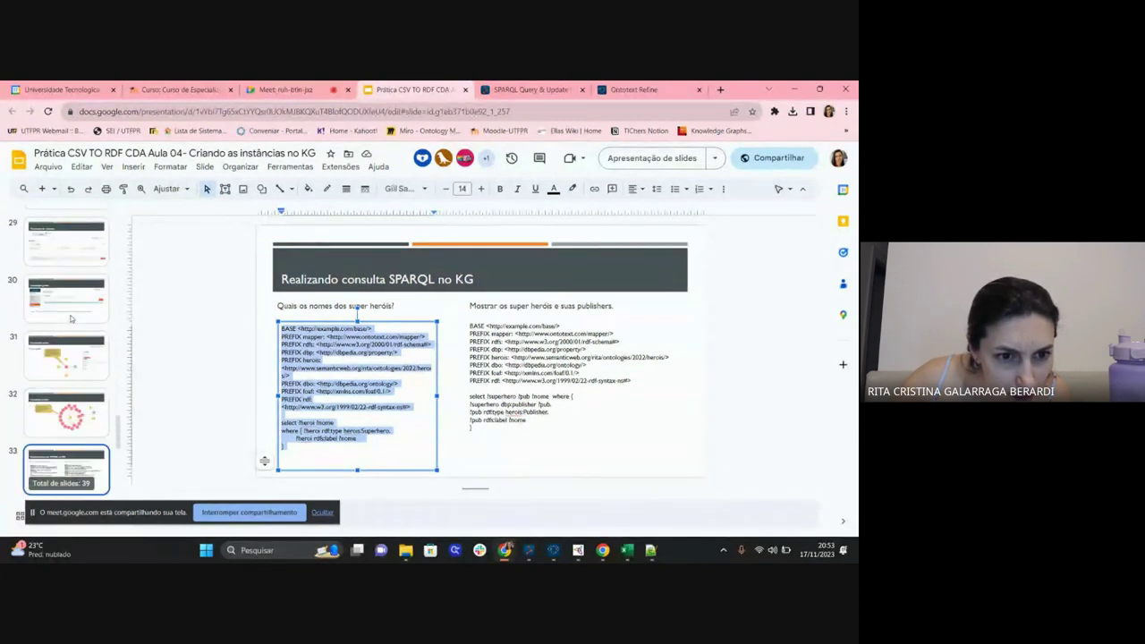
scroll(71, 318, down, 1)
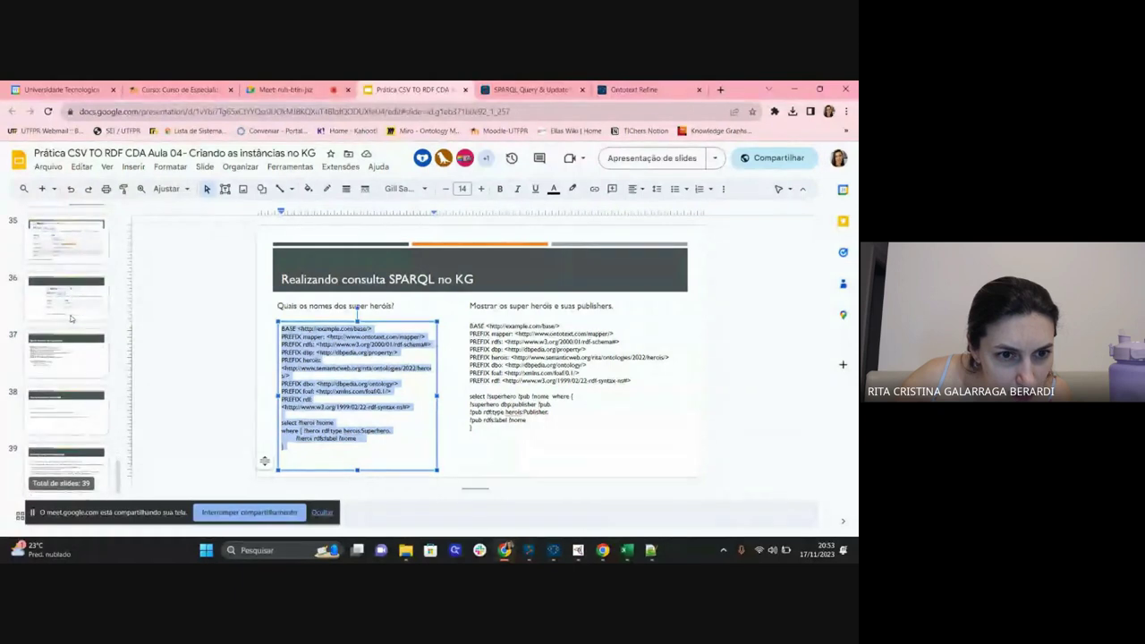
scroll(71, 318, up, 2)
scroll(71, 318, up, 2)
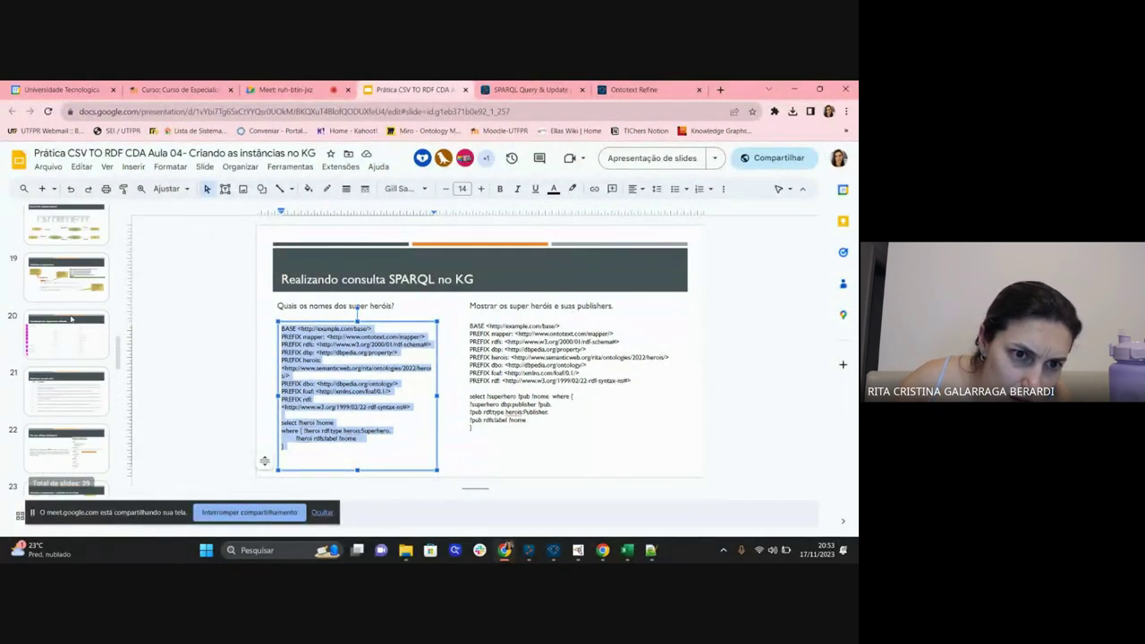
scroll(71, 318, up, 1)
click(67, 248)
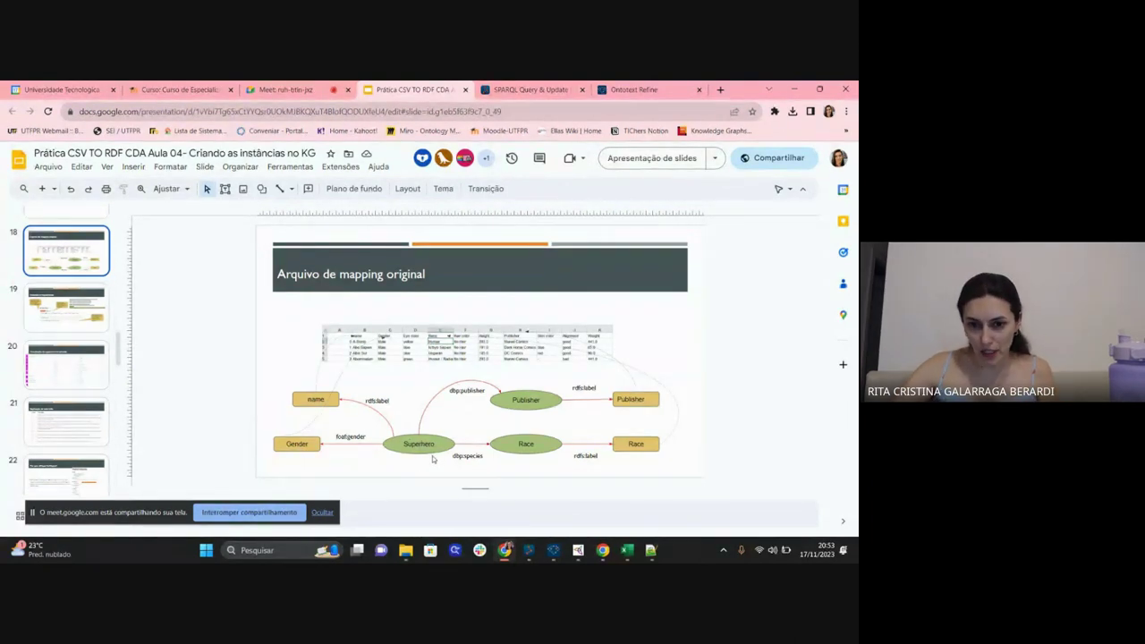
click(376, 401)
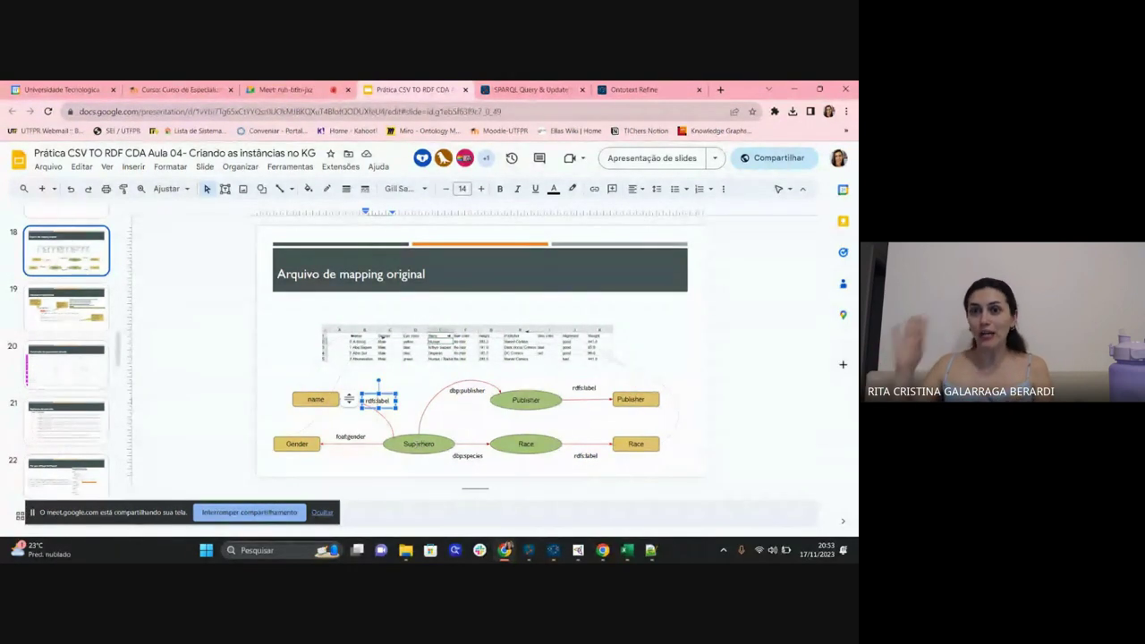
Switch back to GraphDB's SPARQL query and highlight the ?heroi and ?nome variables, the herois:Superhero type, and the label pattern's subject.
click(528, 89)
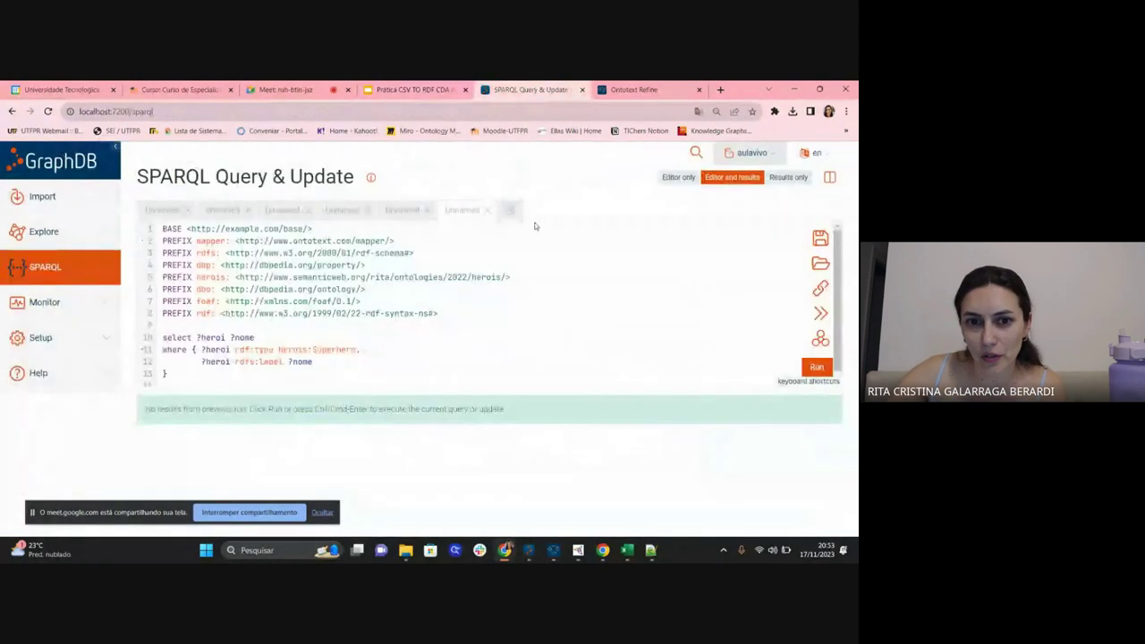
click(196, 337)
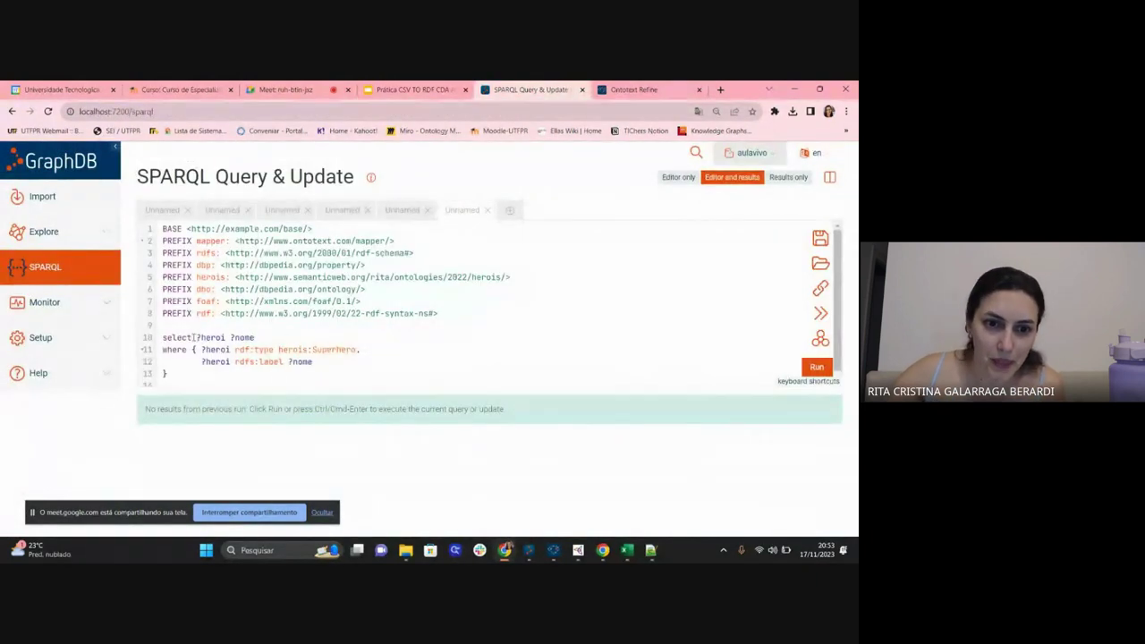
drag(196, 337, 258, 336)
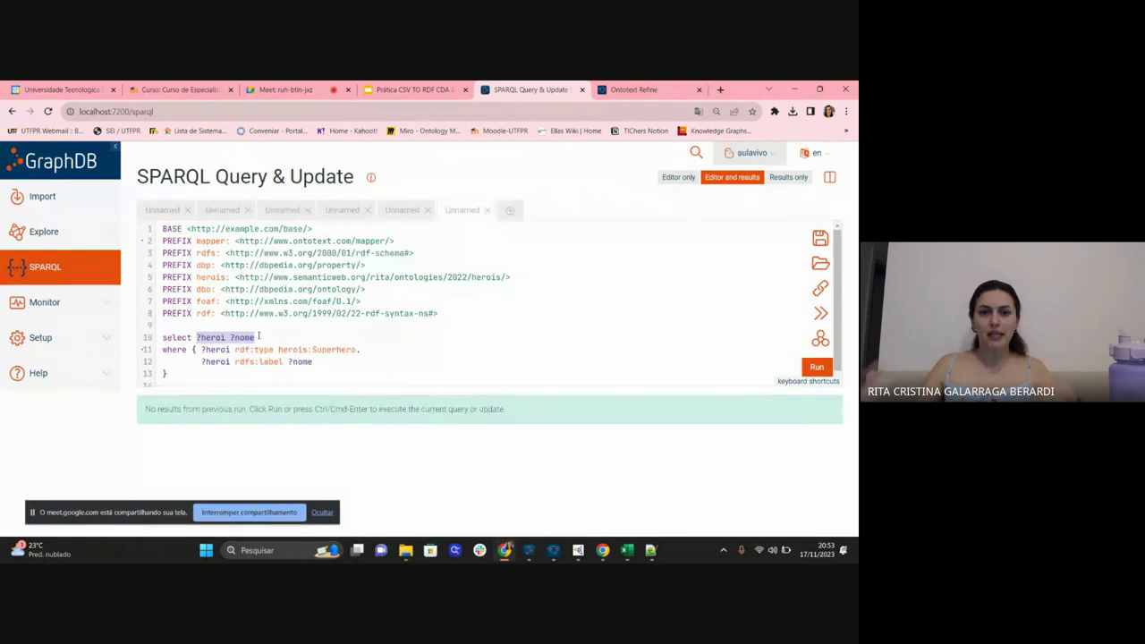
double_click(215, 350)
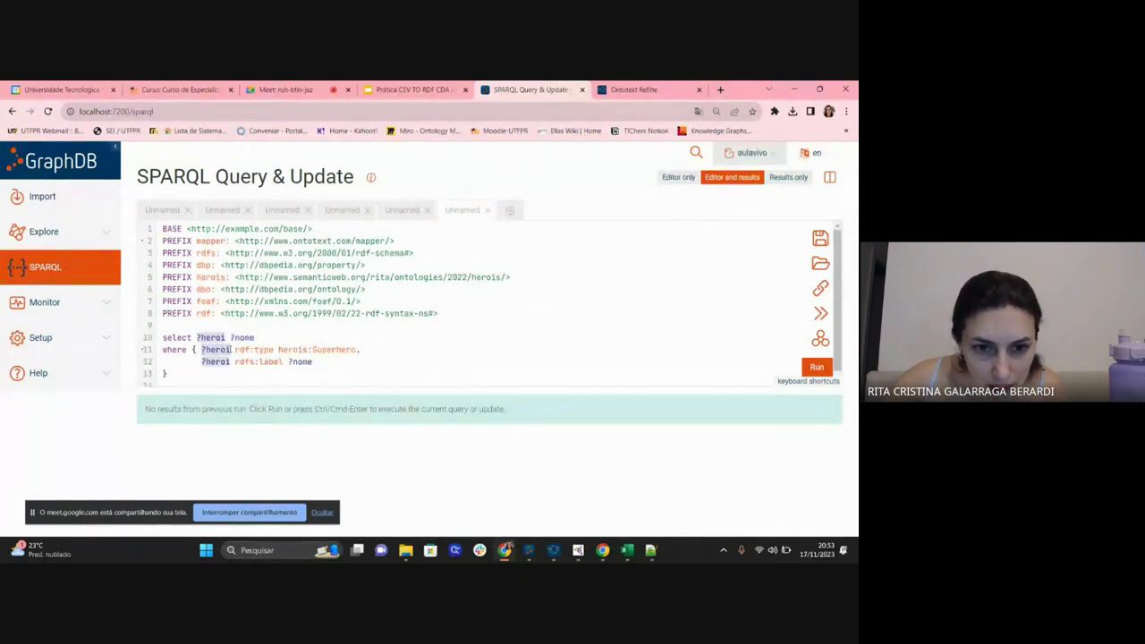
drag(234, 350, 364, 350)
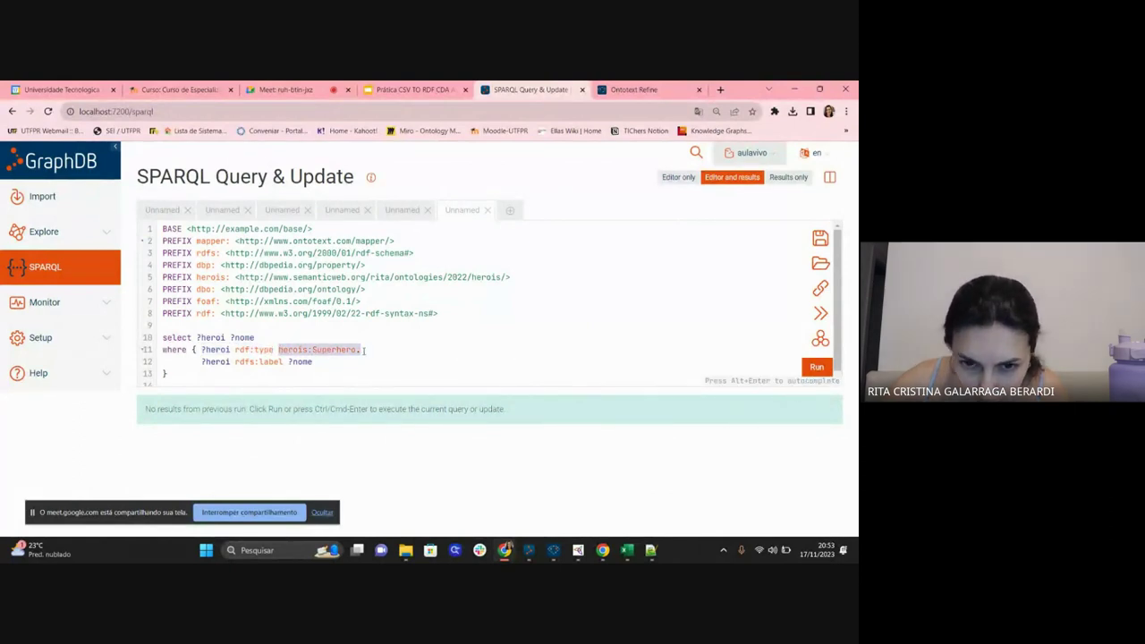
click(363, 350)
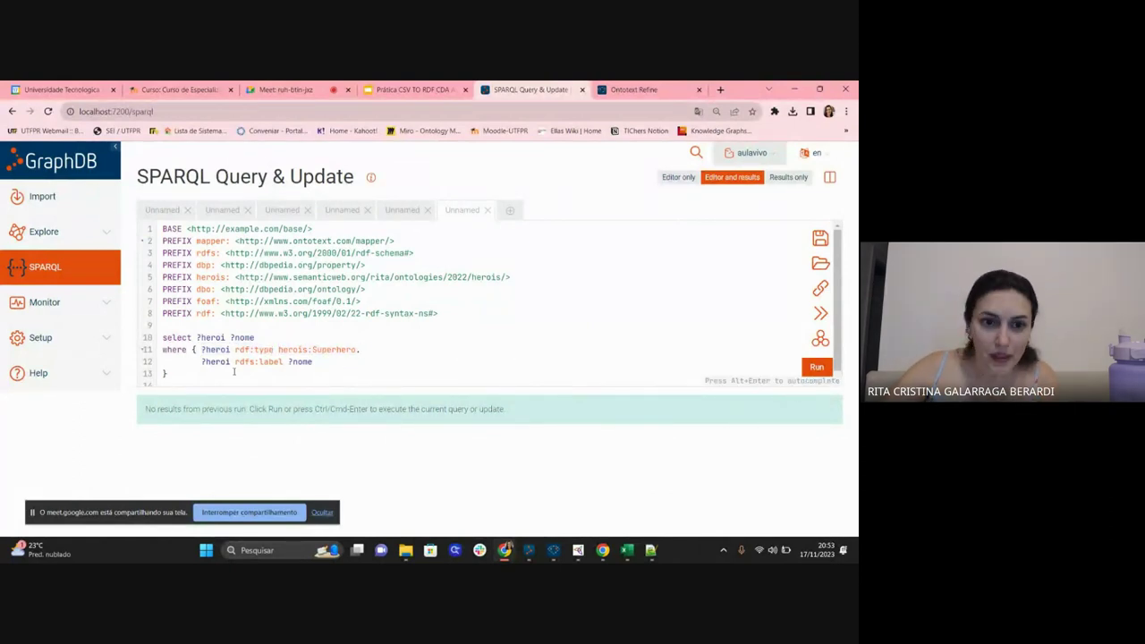
drag(201, 362, 234, 361)
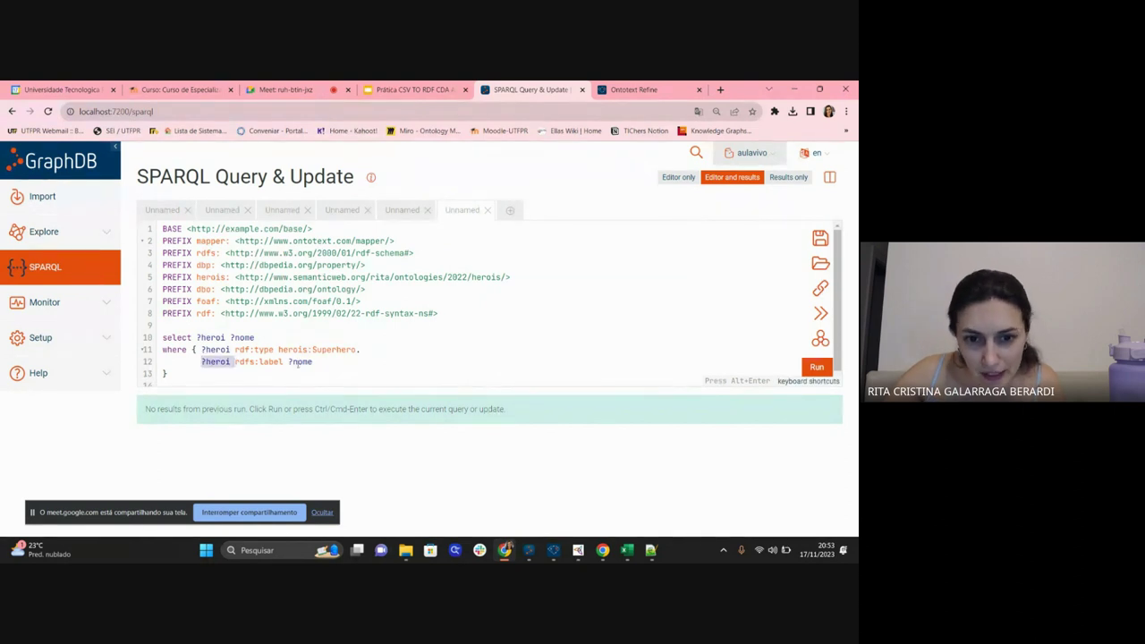
Run the superhero names query on aulavivo and examine the heroi and nome results table.
click(816, 367)
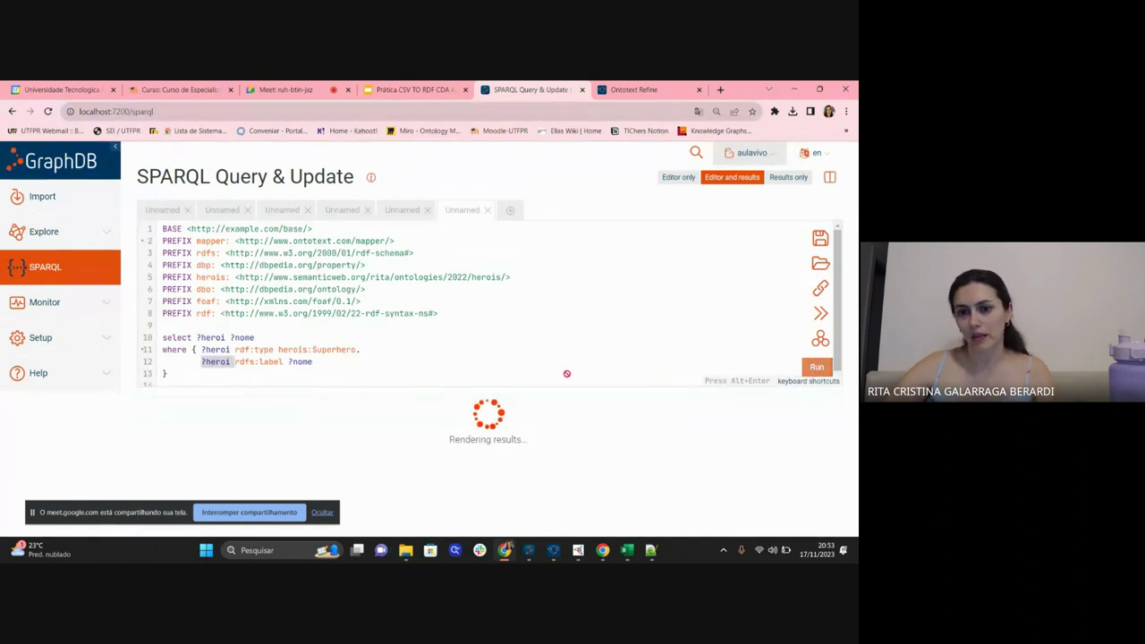
scroll(516, 318, down, 3)
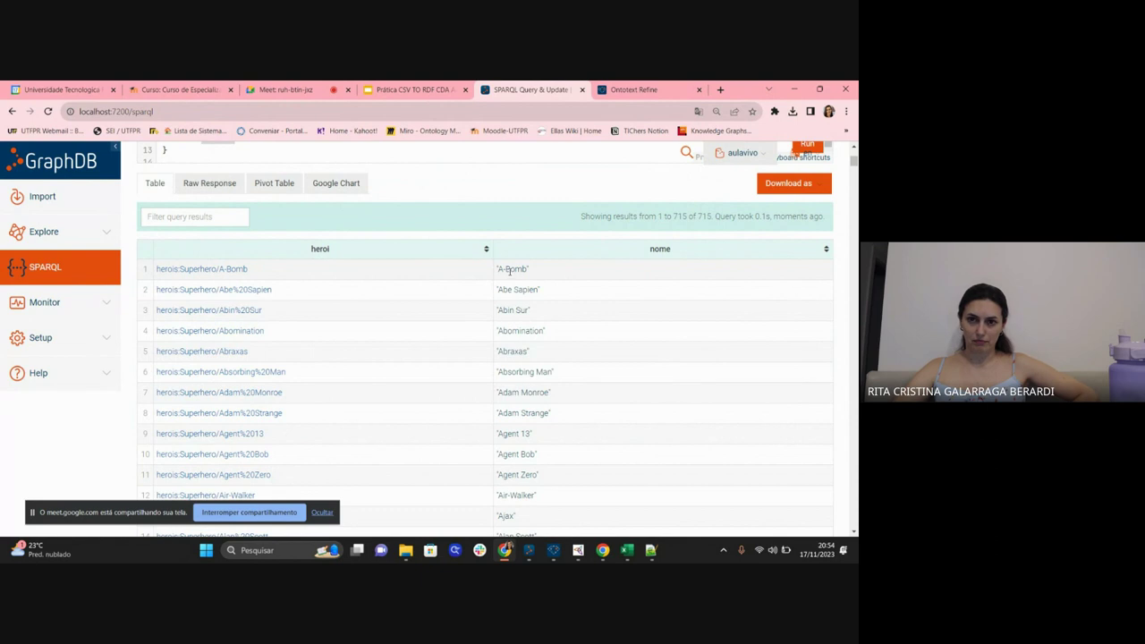
Scan the superhero names results, return to the query, and highlight the localhost:7200/sparql address.
scroll(514, 322, down, 10)
scroll(522, 366, up, 10)
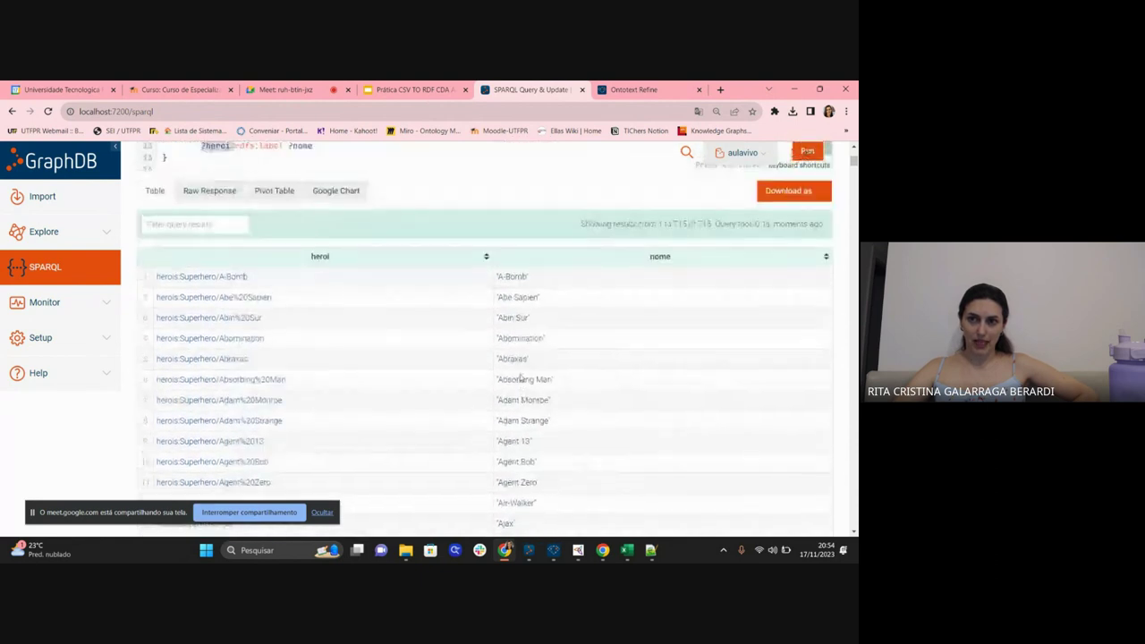
scroll(522, 379, up, 3)
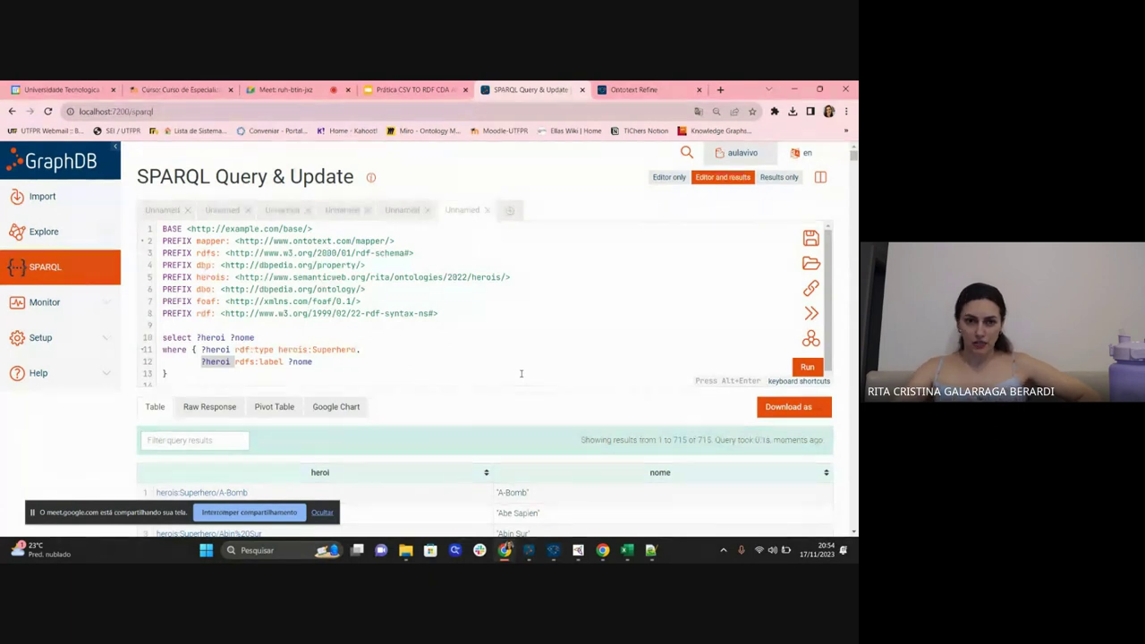
click(158, 112)
drag(158, 112, 77, 112)
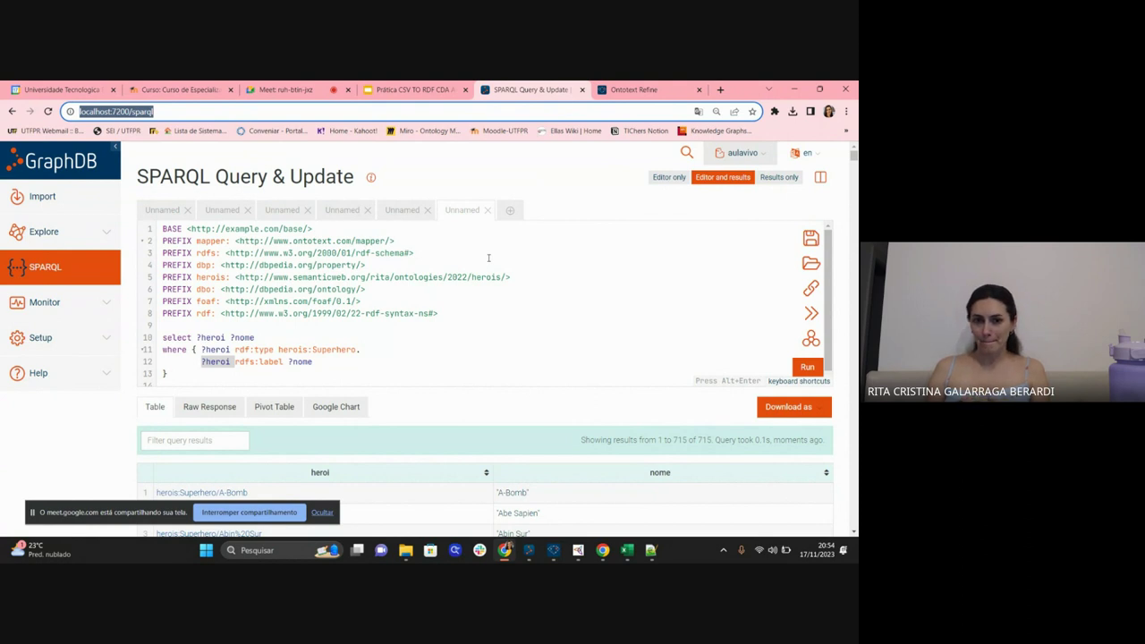
Switch to the presentation and copy the "Mostrar os super heróis e suas publishers" query from slide 33.
click(411, 90)
scroll(75, 380, down, 12)
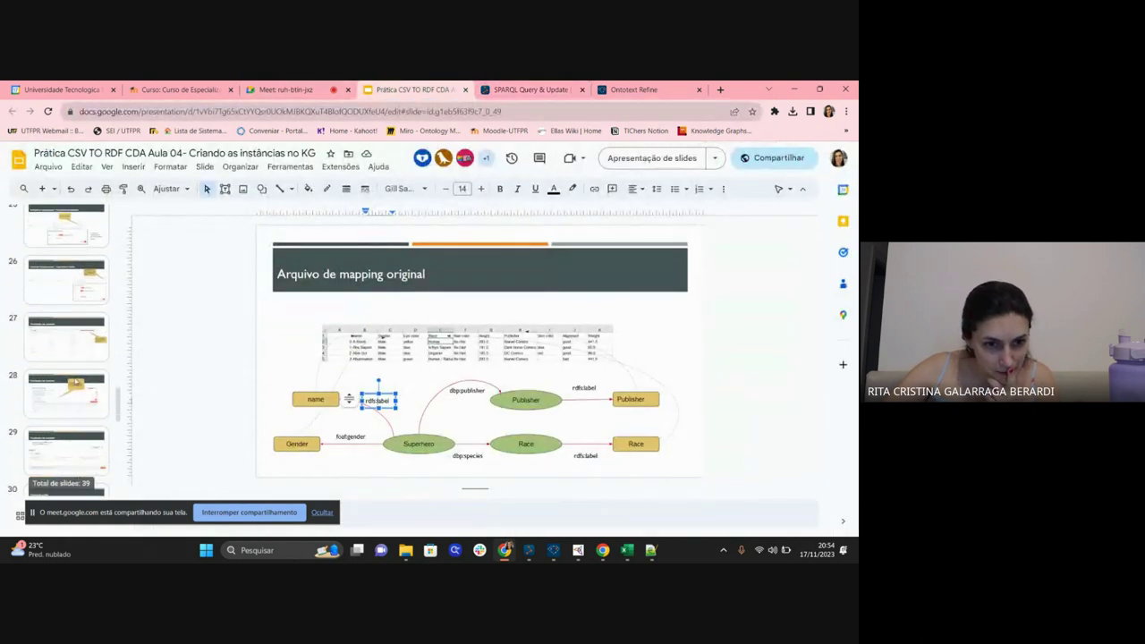
scroll(75, 380, down, 5)
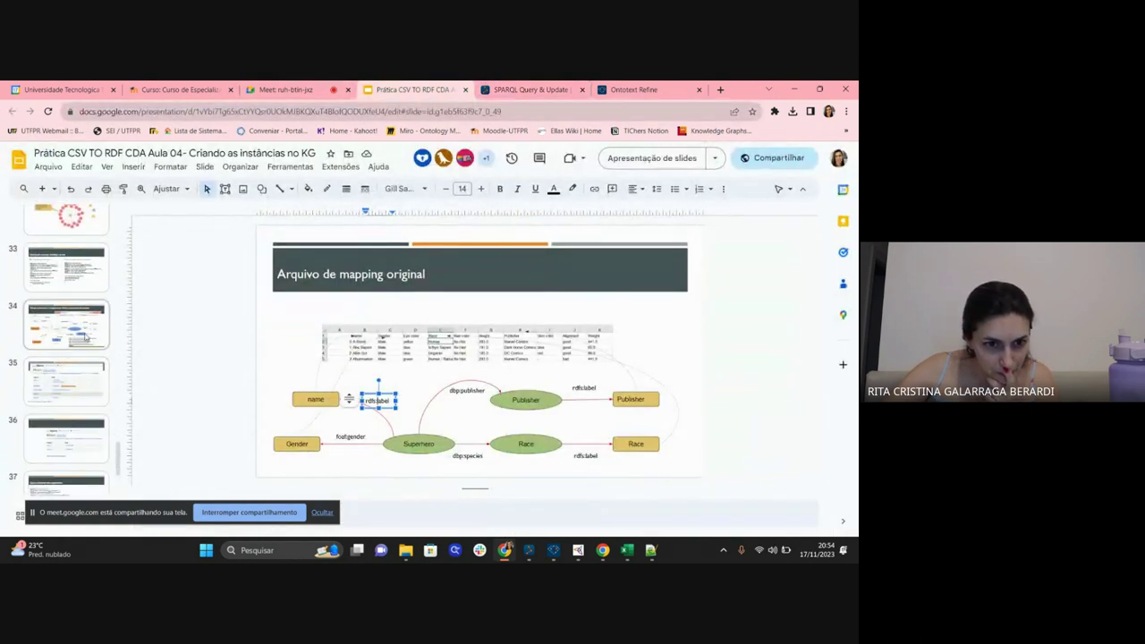
click(80, 282)
click(542, 349)
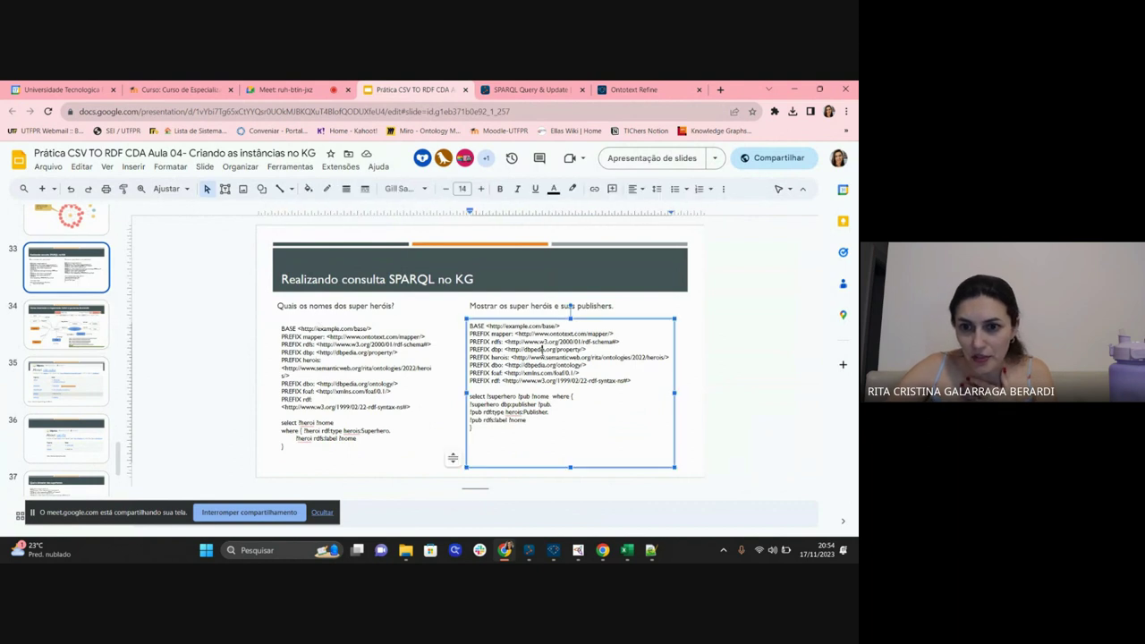
drag(474, 428, 462, 318)
key(ctrl+c)
Switch back to GraphDB and replace the default query in a new query tab with the copied superhero publishers query.
click(531, 90)
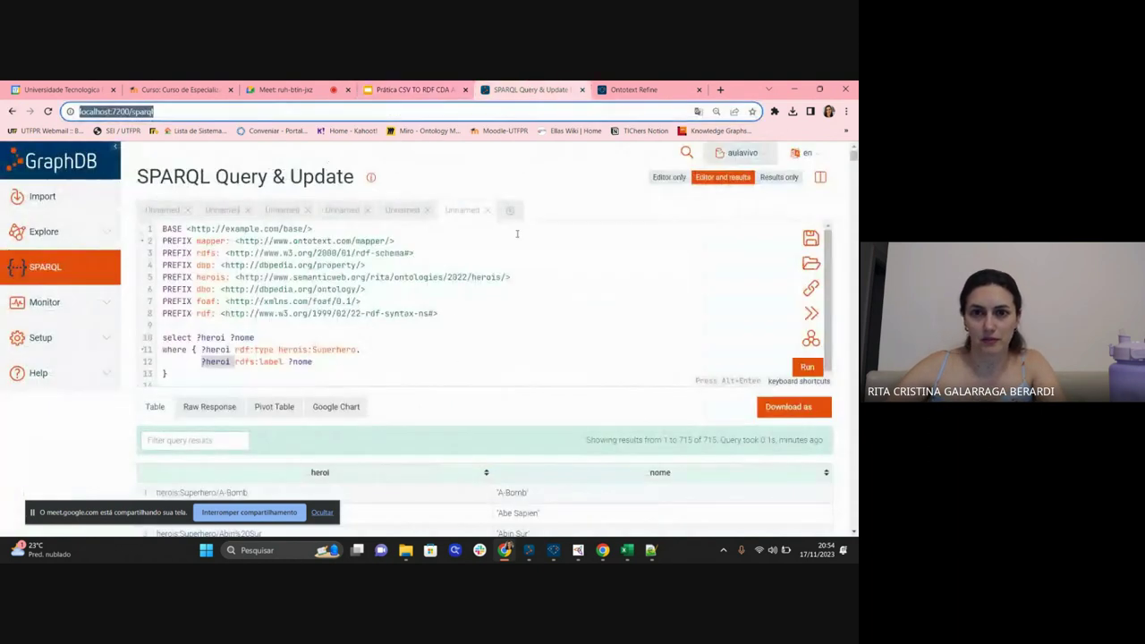
click(525, 211)
drag(224, 253, 158, 229)
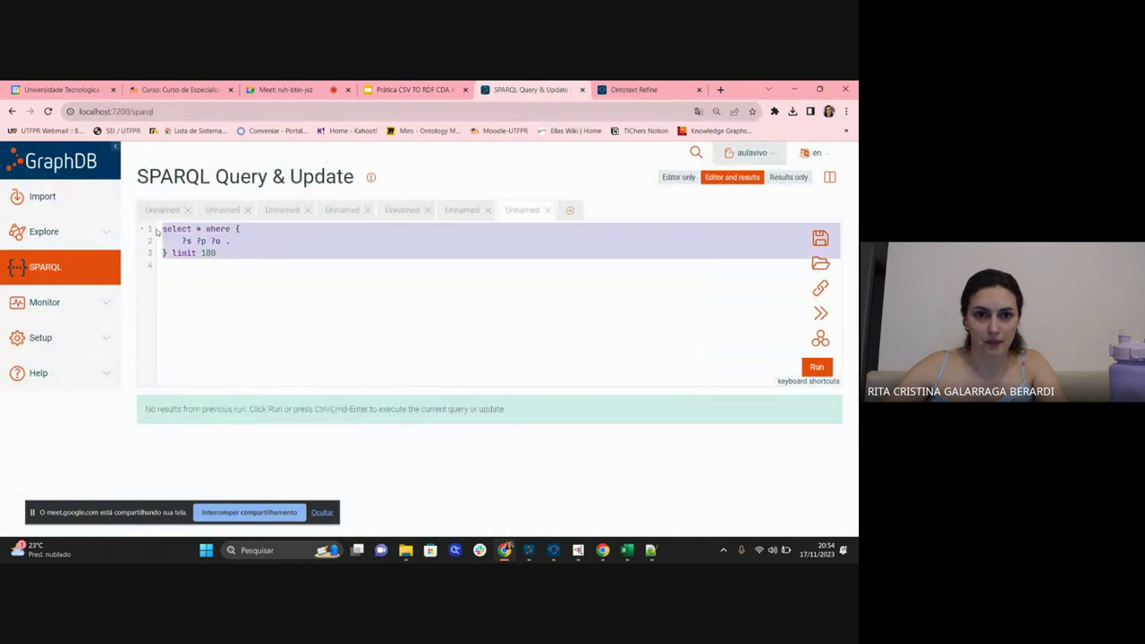
key(ctrl+v)
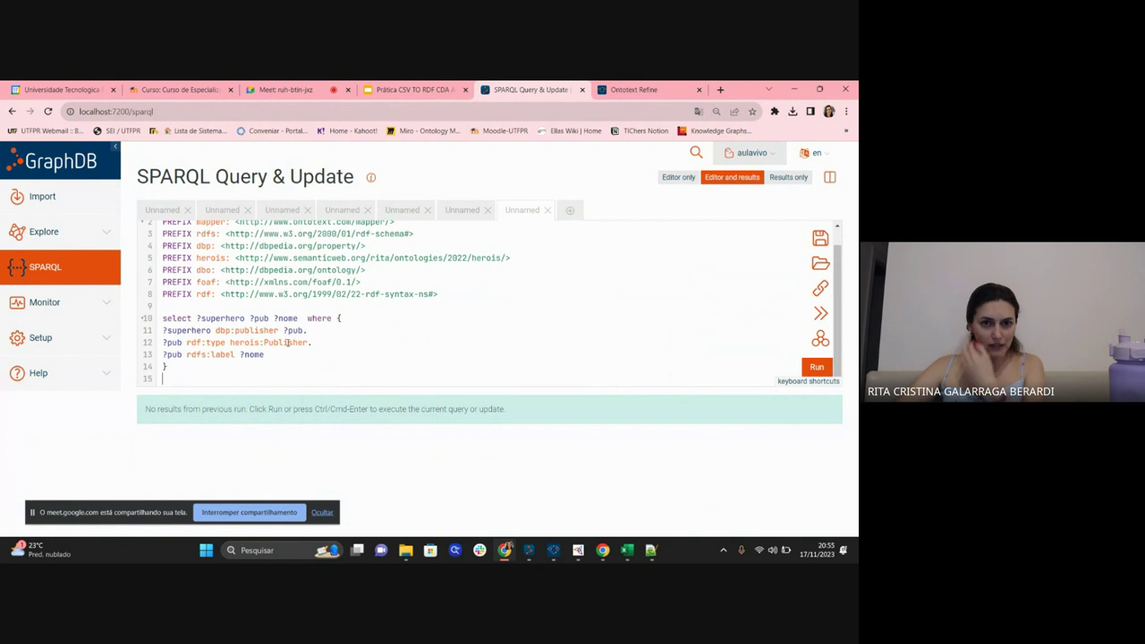
Highlight the ?superhero subject, dbp:publisher property, ?pub variable and herois:Publisher type pattern in the query.
double_click(202, 331)
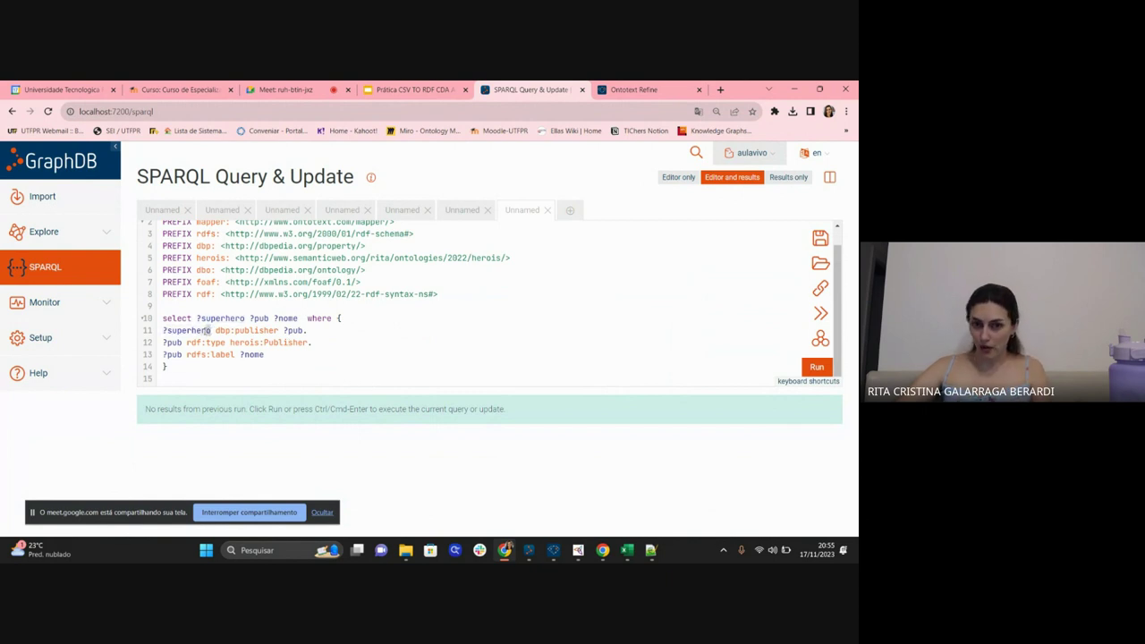
drag(211, 331, 162, 331)
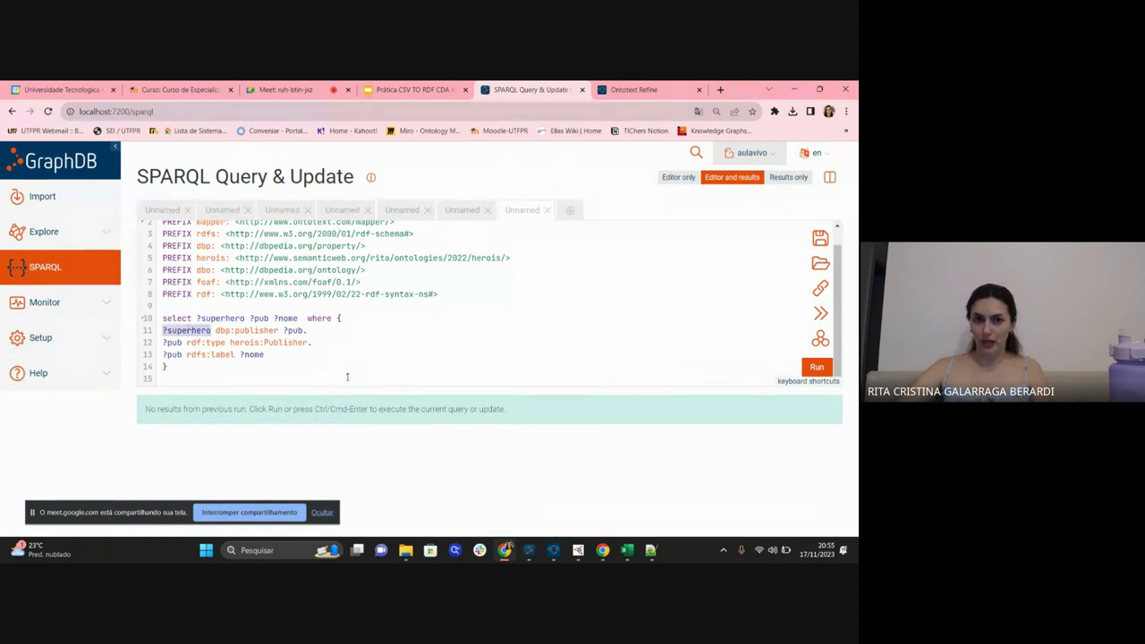
drag(279, 331, 214, 331)
drag(305, 331, 283, 331)
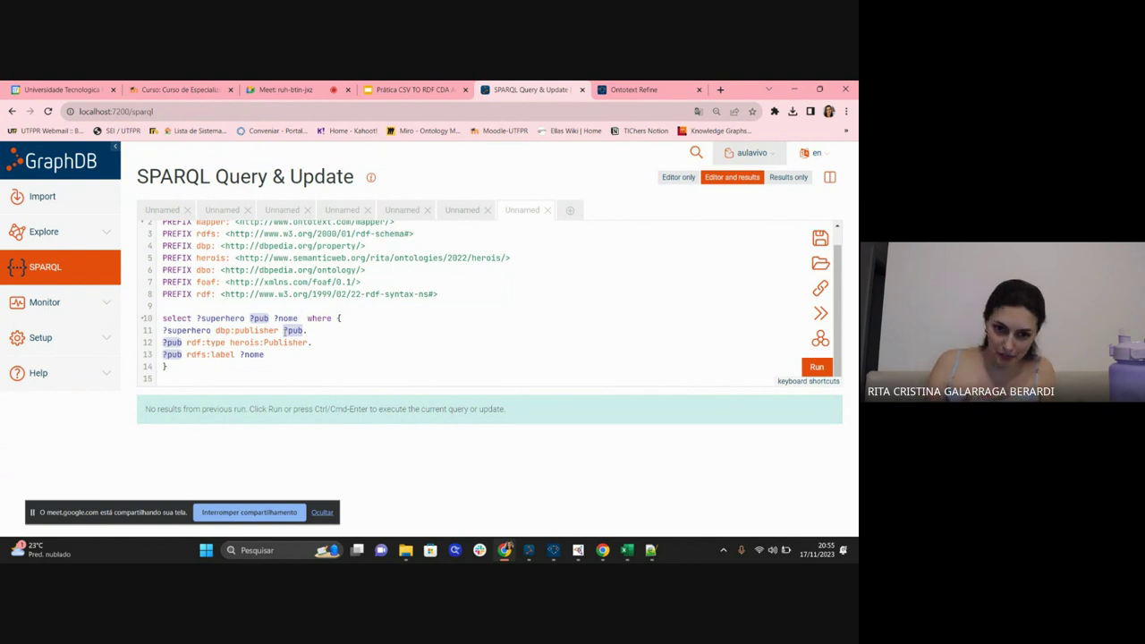
click(230, 343)
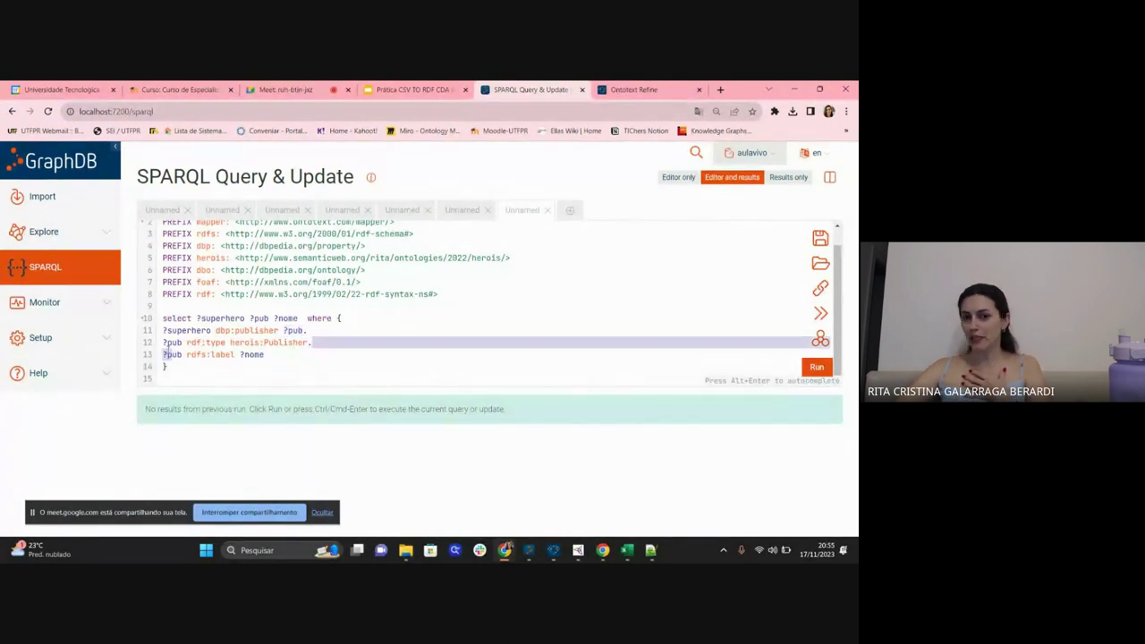
drag(313, 343, 160, 347)
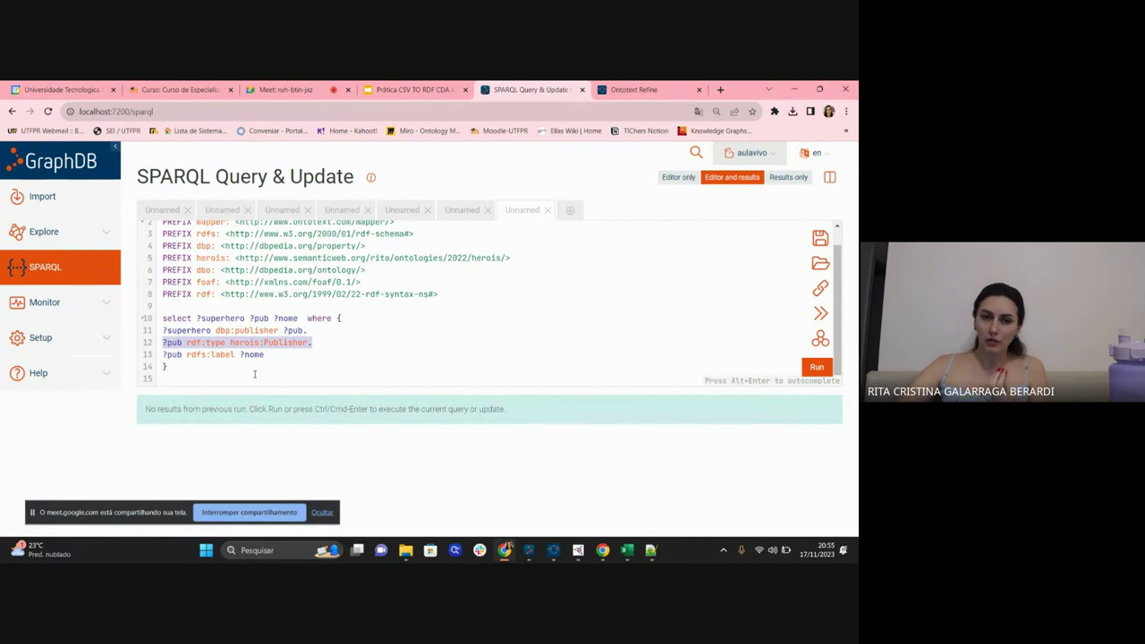
Run the superhero publishers query on aulavivo and examine the superhero, pub and nome columns.
click(816, 367)
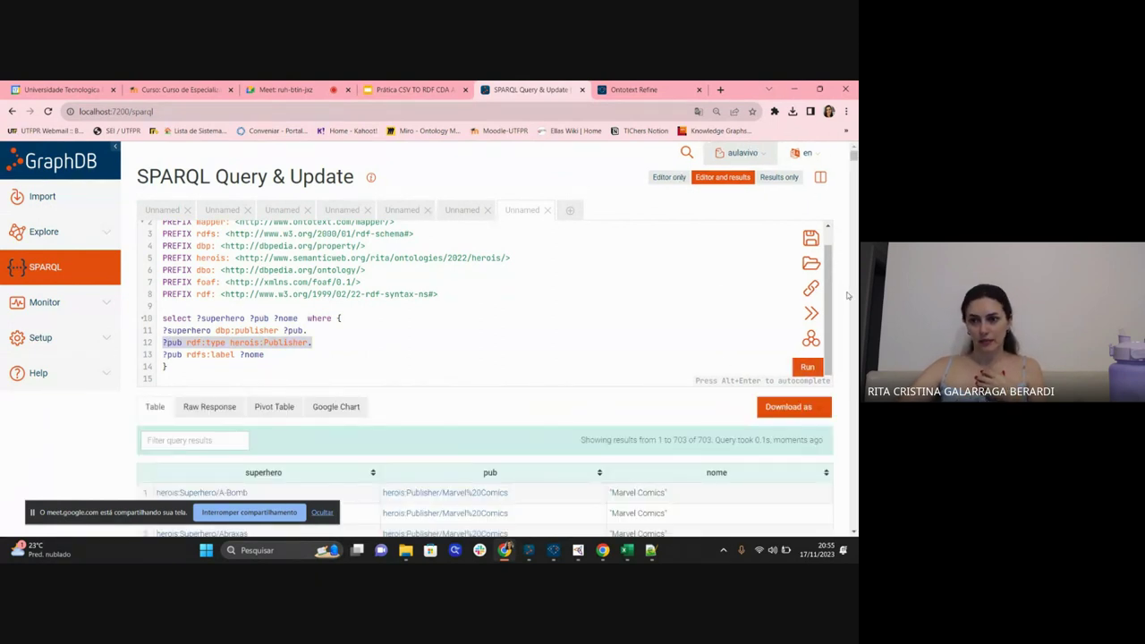
scroll(442, 455, down, 2)
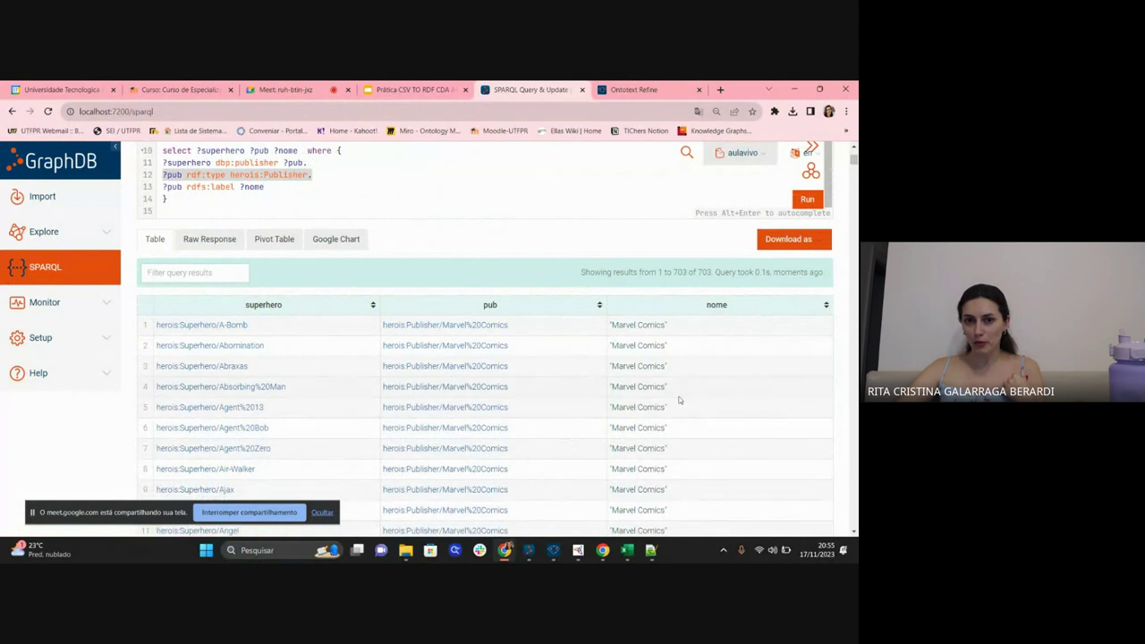
scroll(426, 223, up, 1)
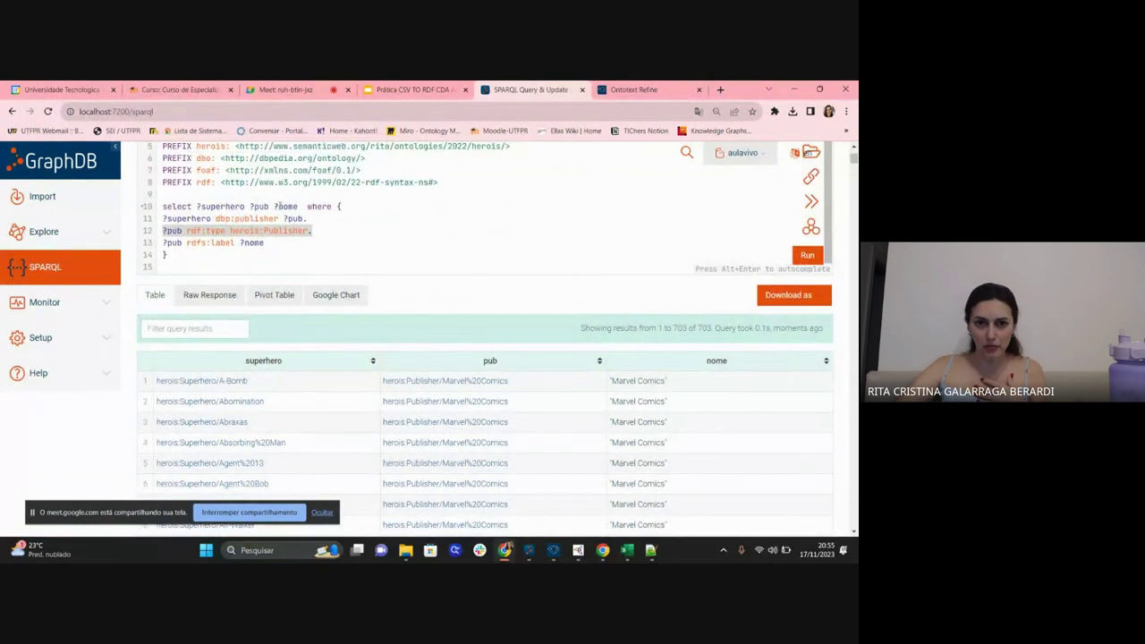
Remove ?pub from the select clause, rerun the query, and look through the superhero and nome results.
click(266, 206)
key(BackSpace)
key(BackSpace)
key(BackSpace)
key(BackSpace)
key(BackSpace)
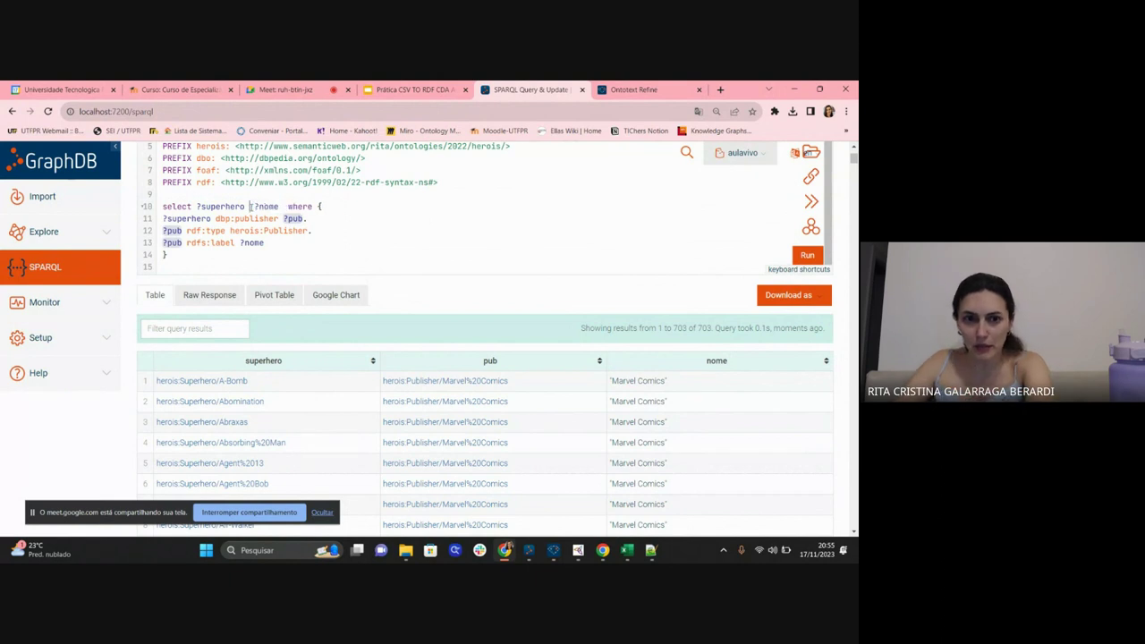
click(807, 256)
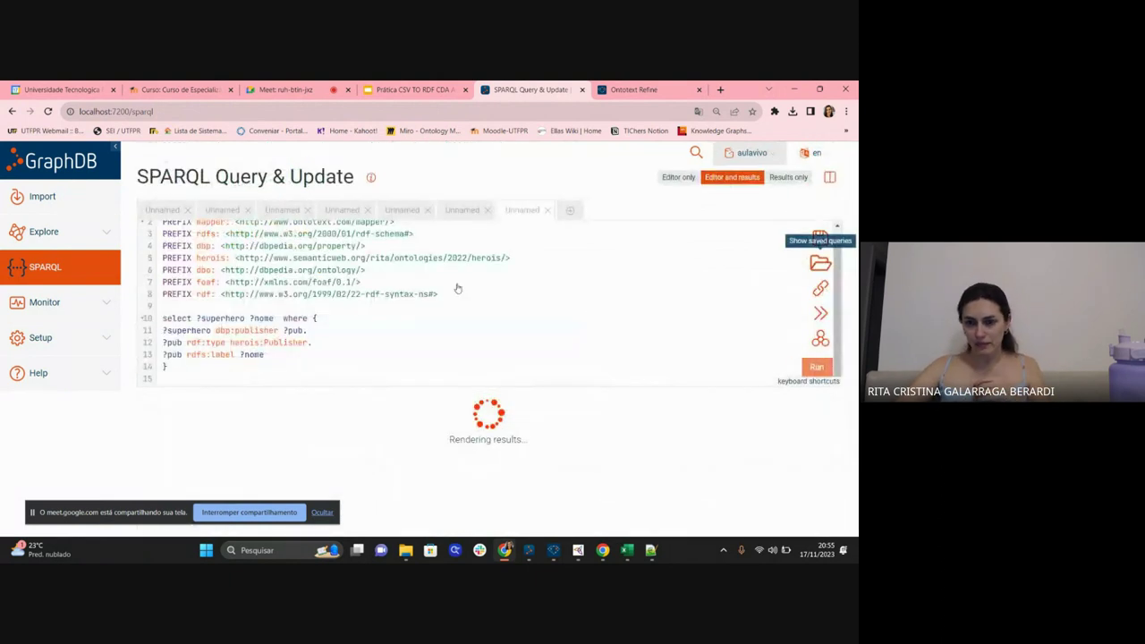
scroll(532, 400, down, 3)
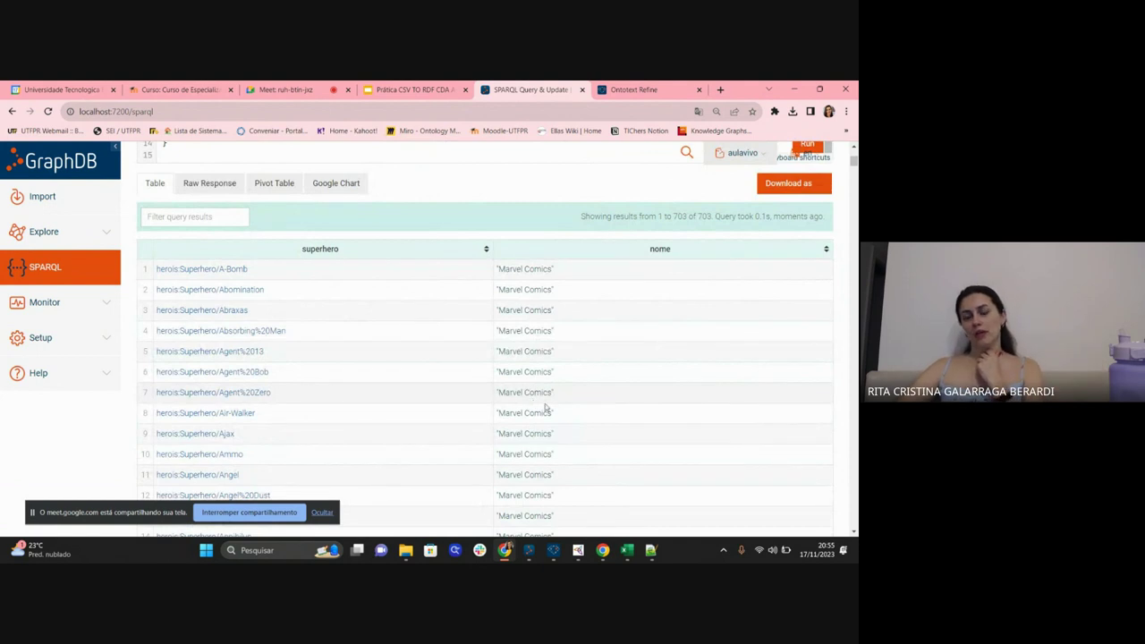
scroll(532, 400, down, 10)
scroll(550, 407, up, 8)
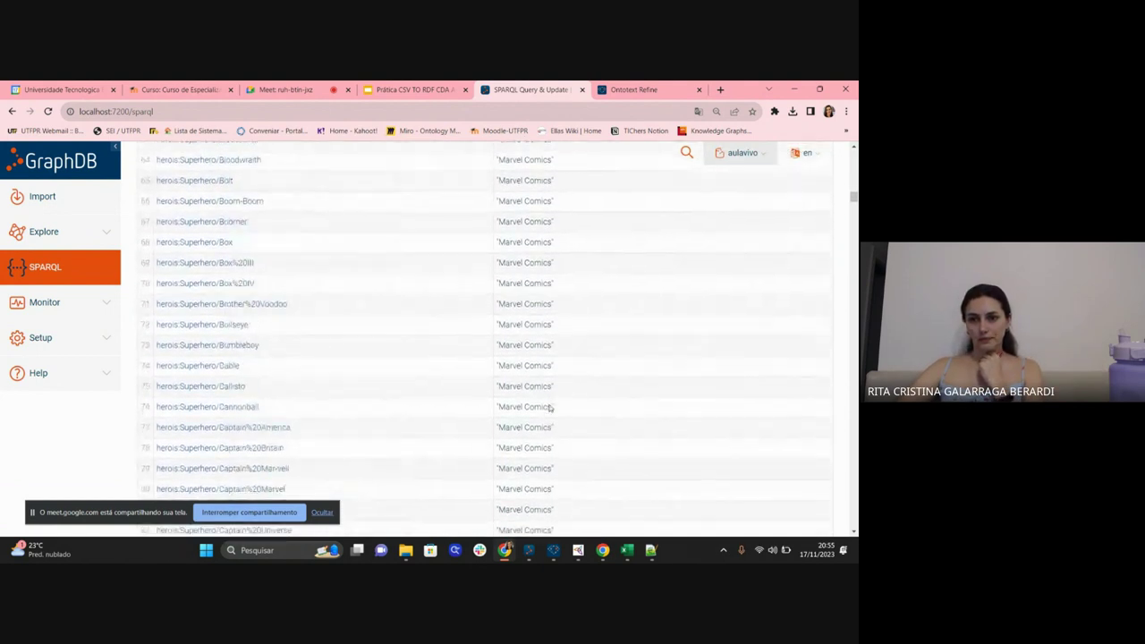
scroll(557, 403, up, 6)
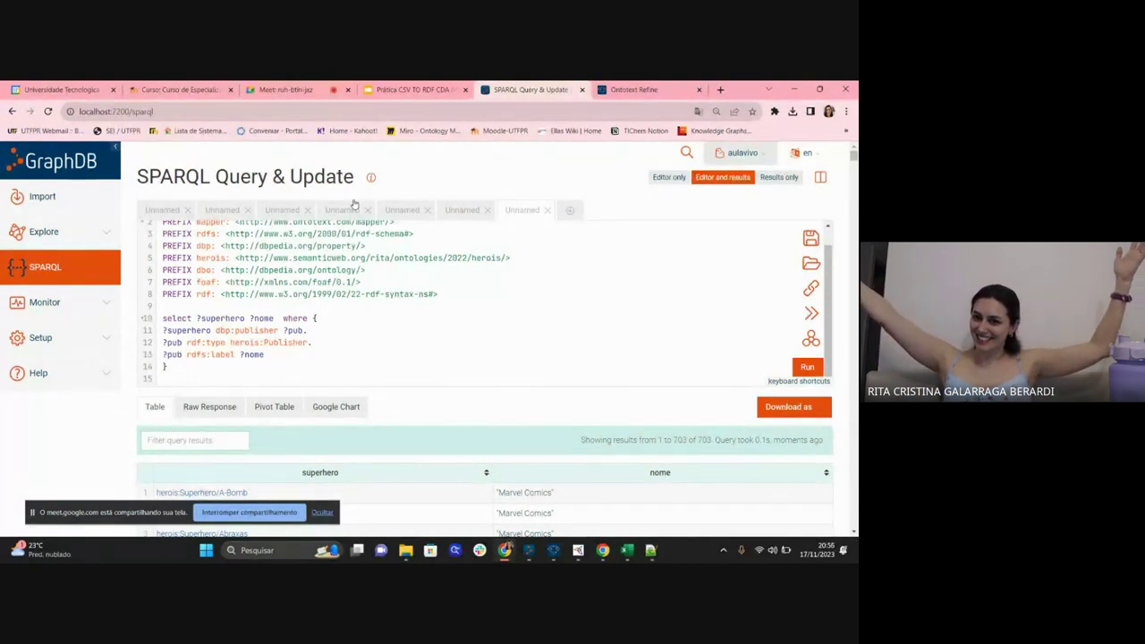
Check the Meet call, switch to Ontotext Refine, and highlight the full definition of the mapping's herois prefix.
click(270, 89)
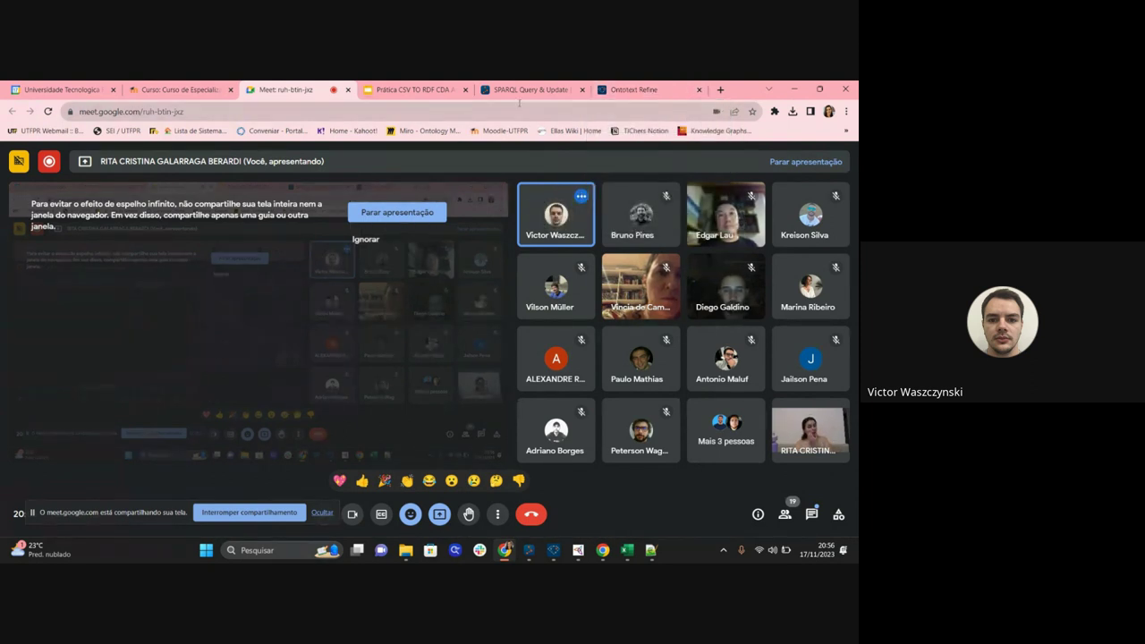
click(643, 90)
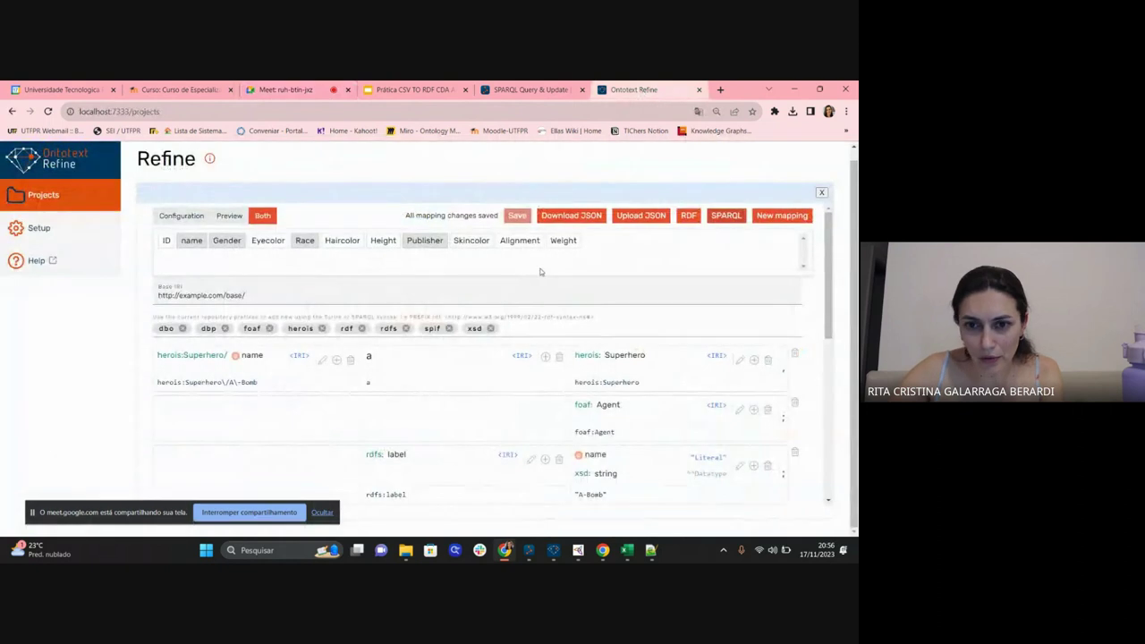
click(304, 329)
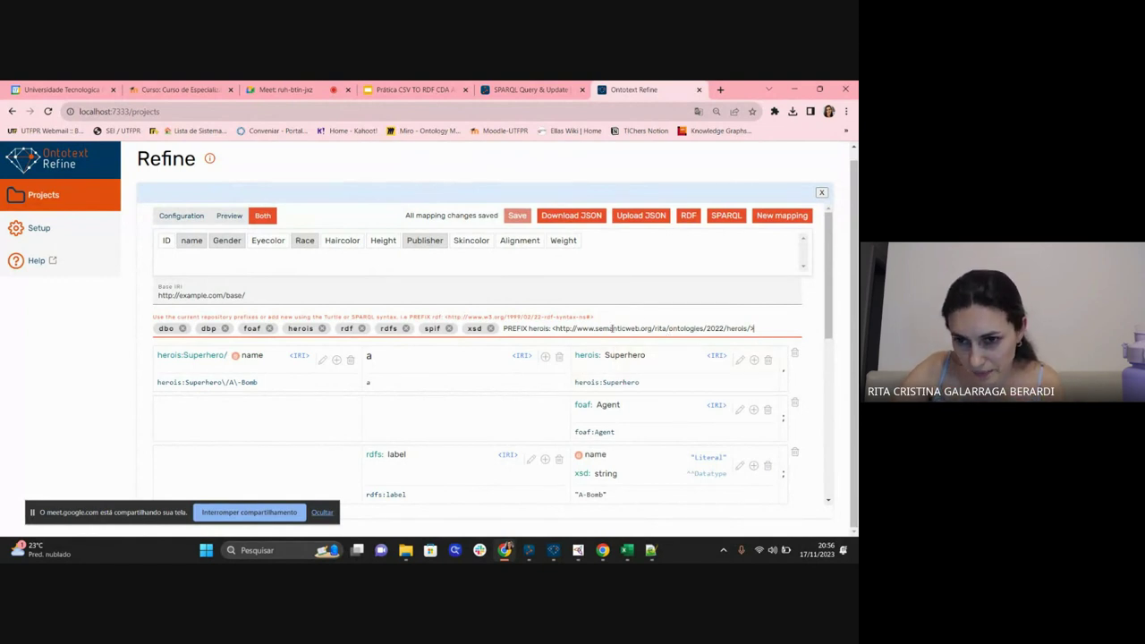
drag(503, 328, 756, 330)
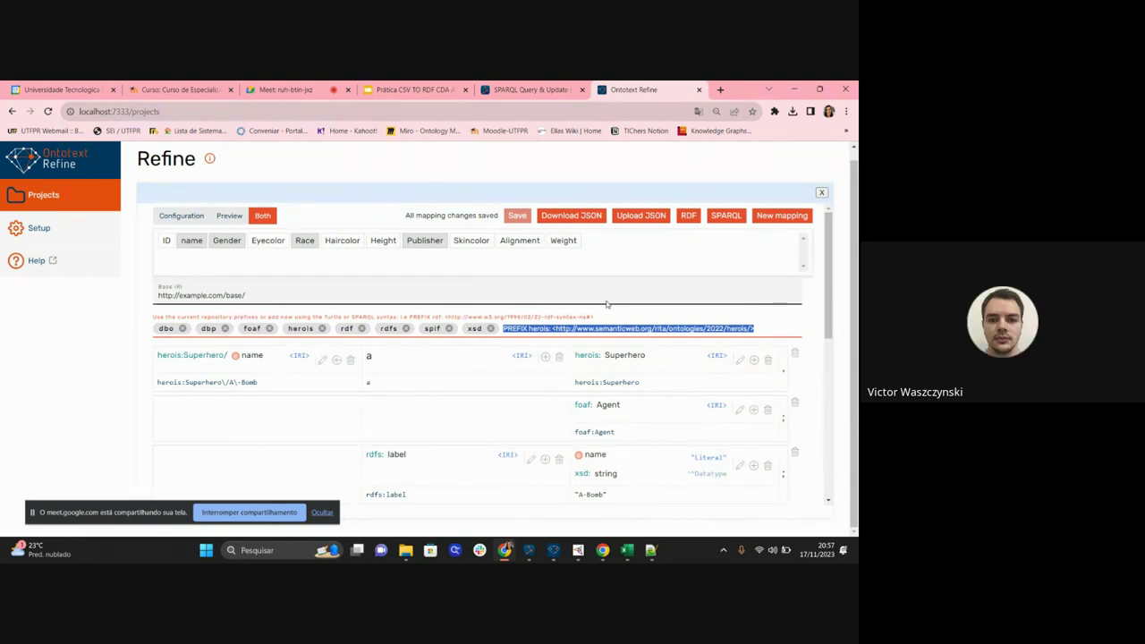
click(762, 328)
drag(762, 328, 504, 328)
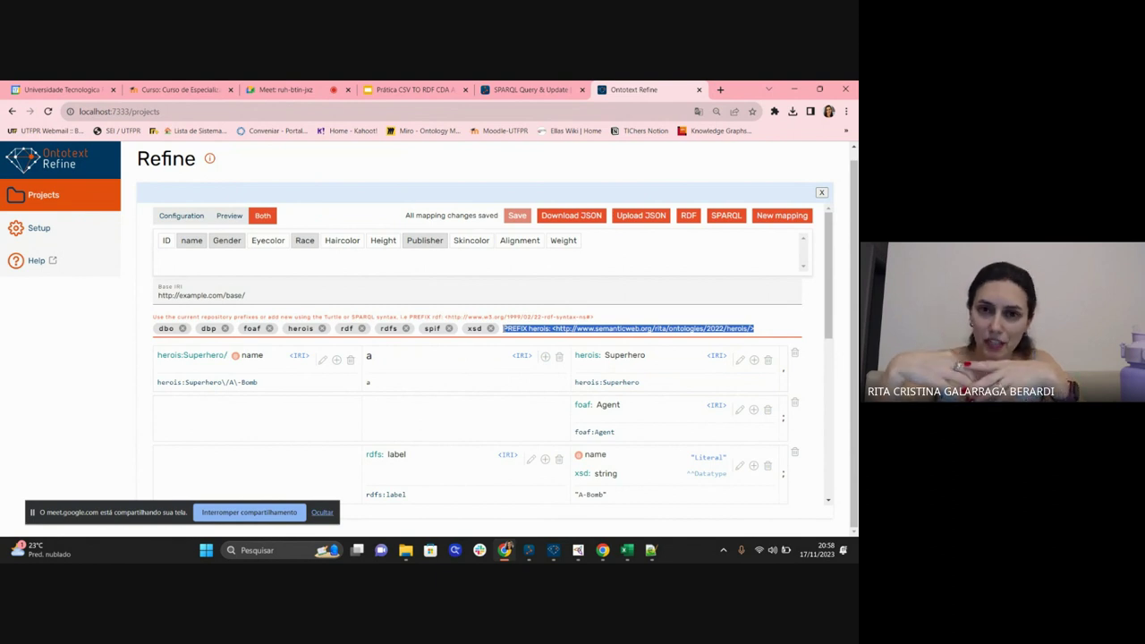
Switch back to GraphDB, view the imported Herois2023.ttl file and the graphs overview, and return to the SPARQL query.
click(509, 90)
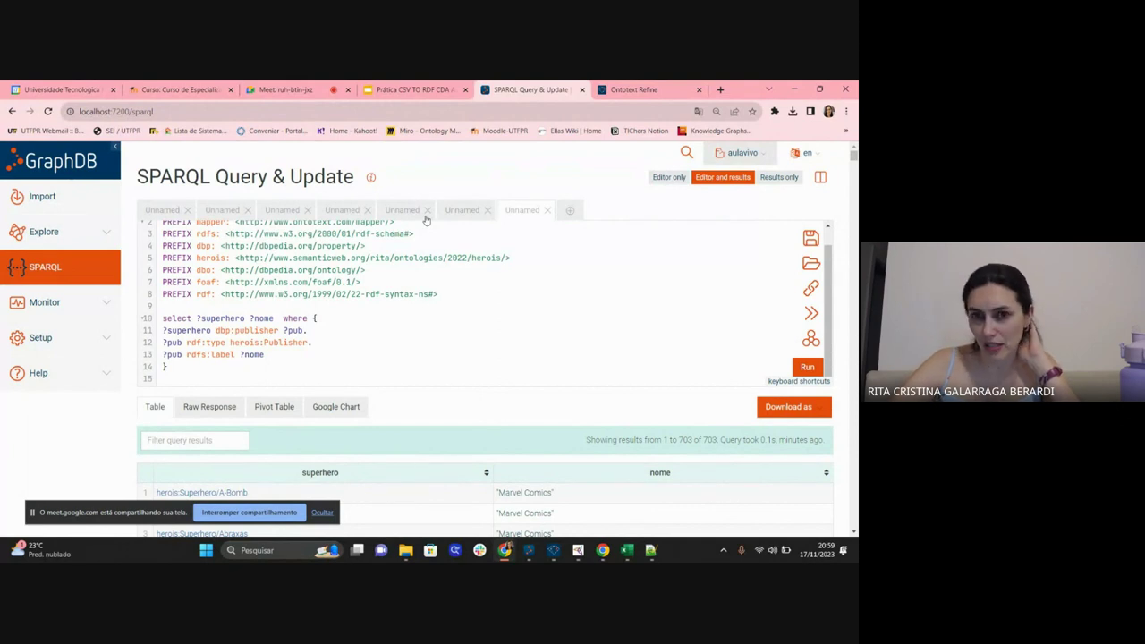
click(259, 88)
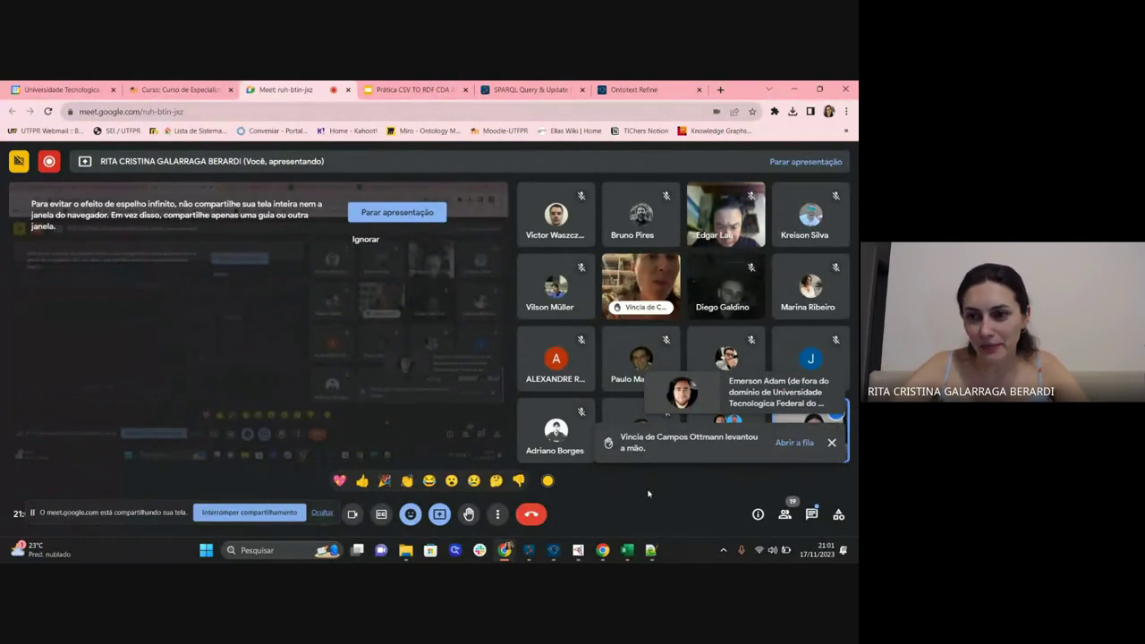
click(490, 90)
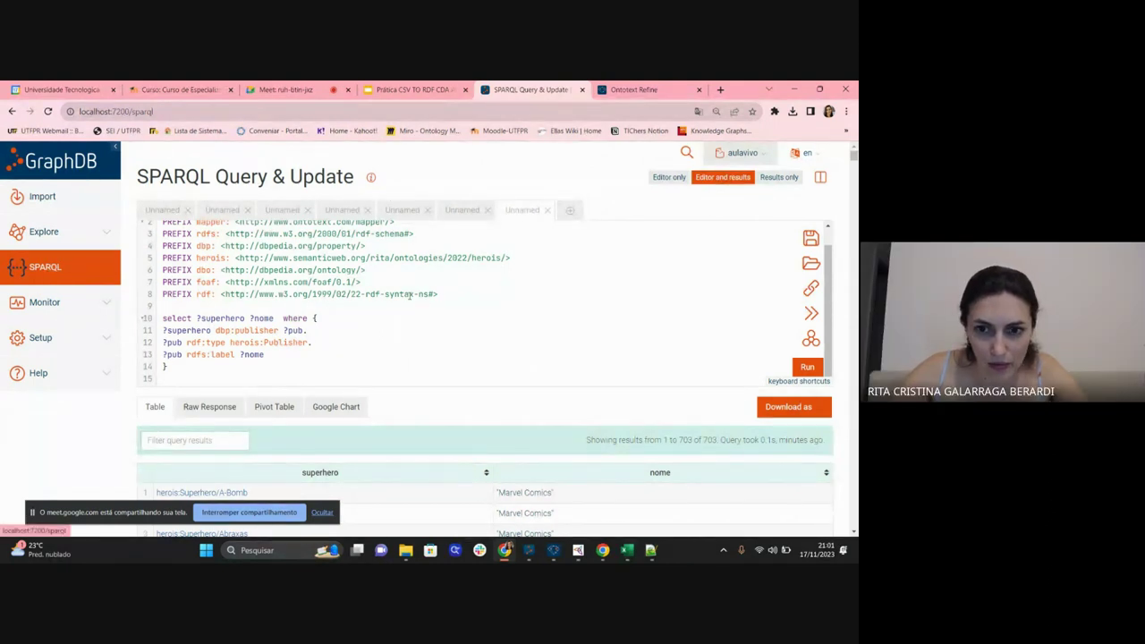
click(67, 196)
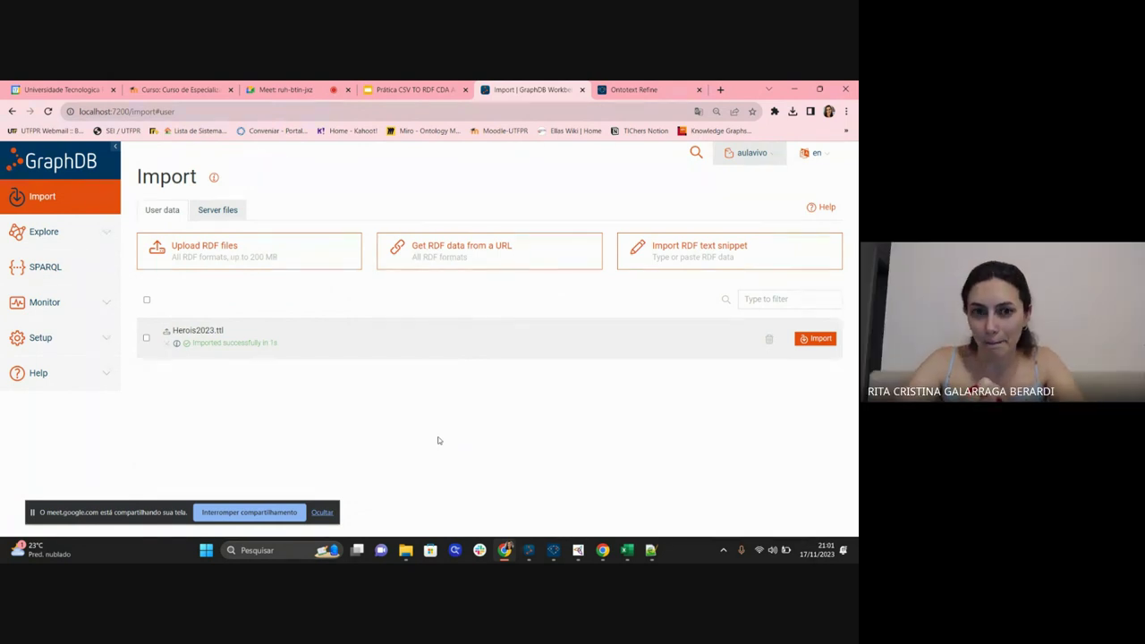
click(71, 277)
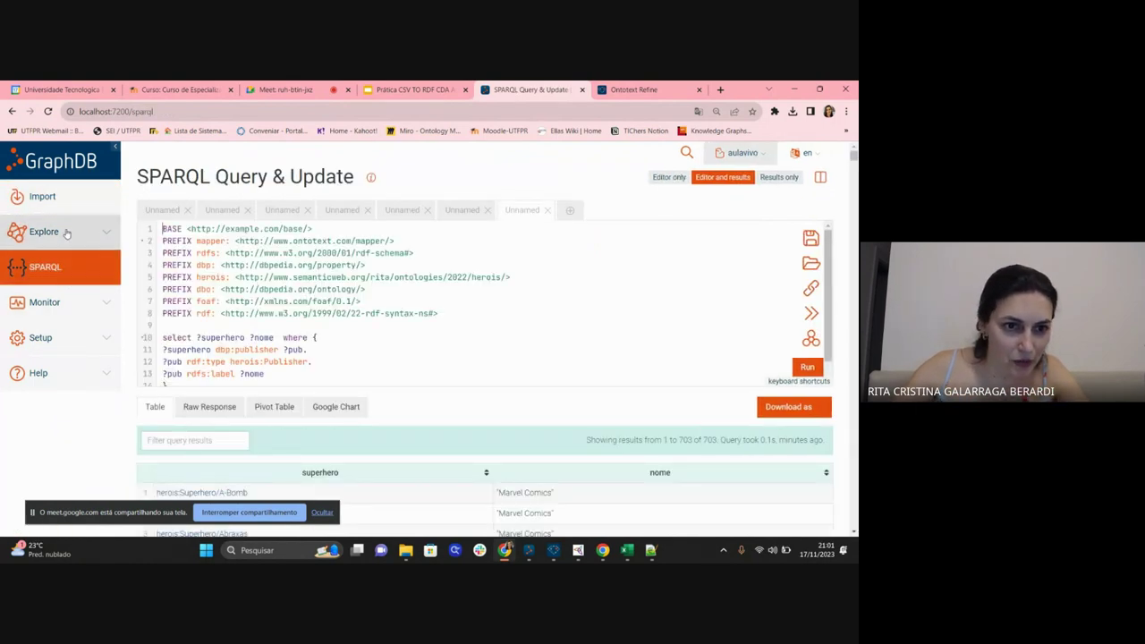
click(68, 233)
click(54, 258)
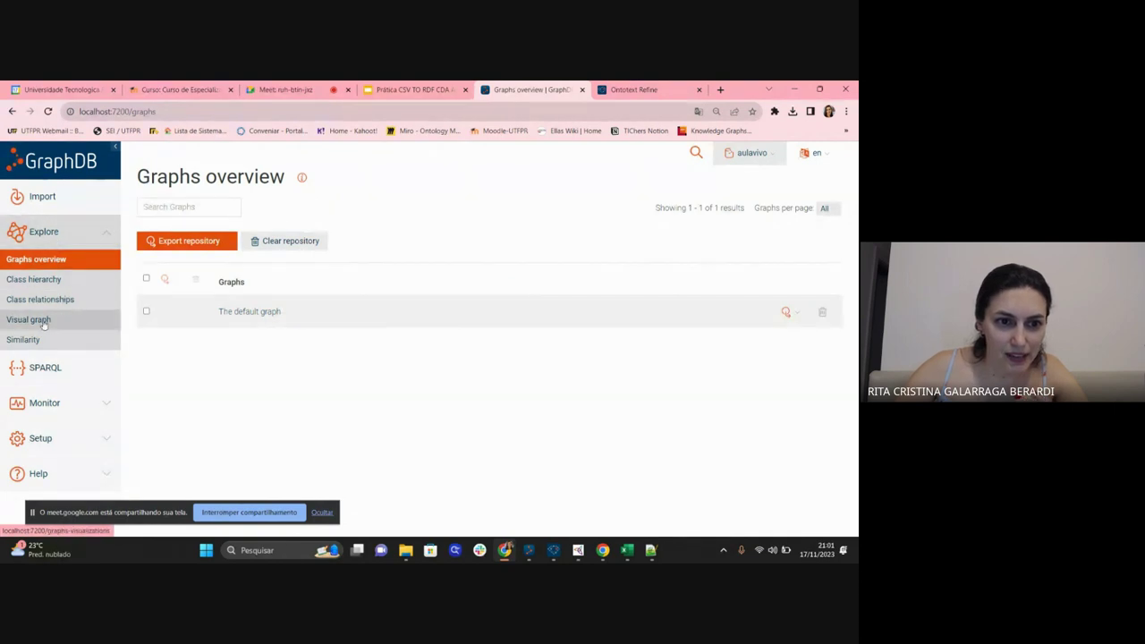
click(44, 368)
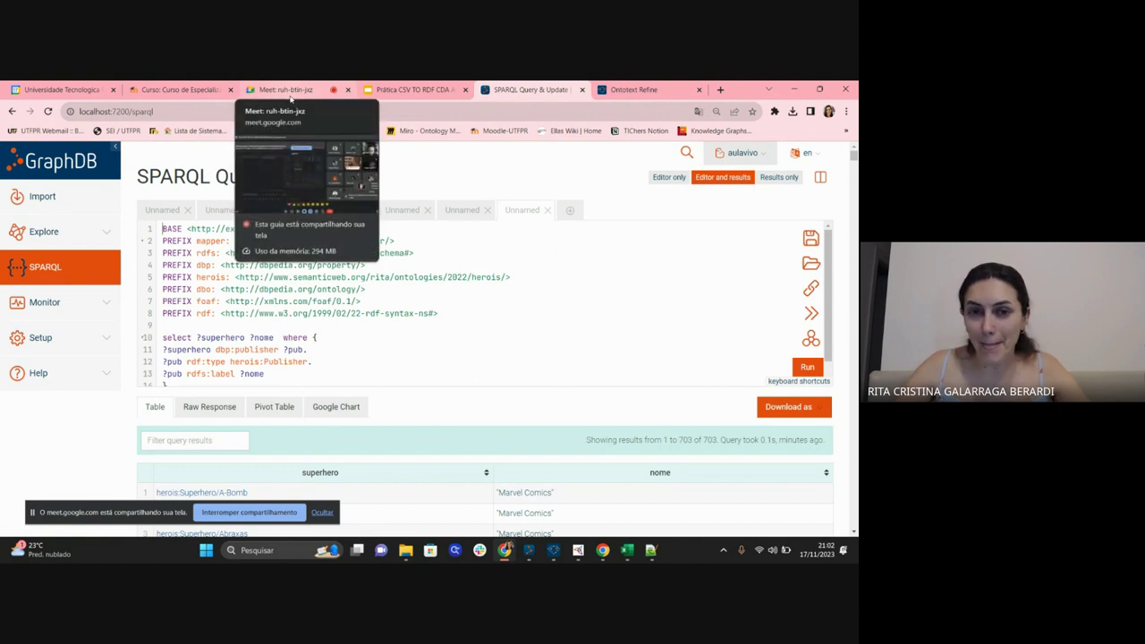
Switch to the class slides and view slide 34, "Vamos incrementar o mapeamento: Incluir o que temos de amarelo".
click(411, 89)
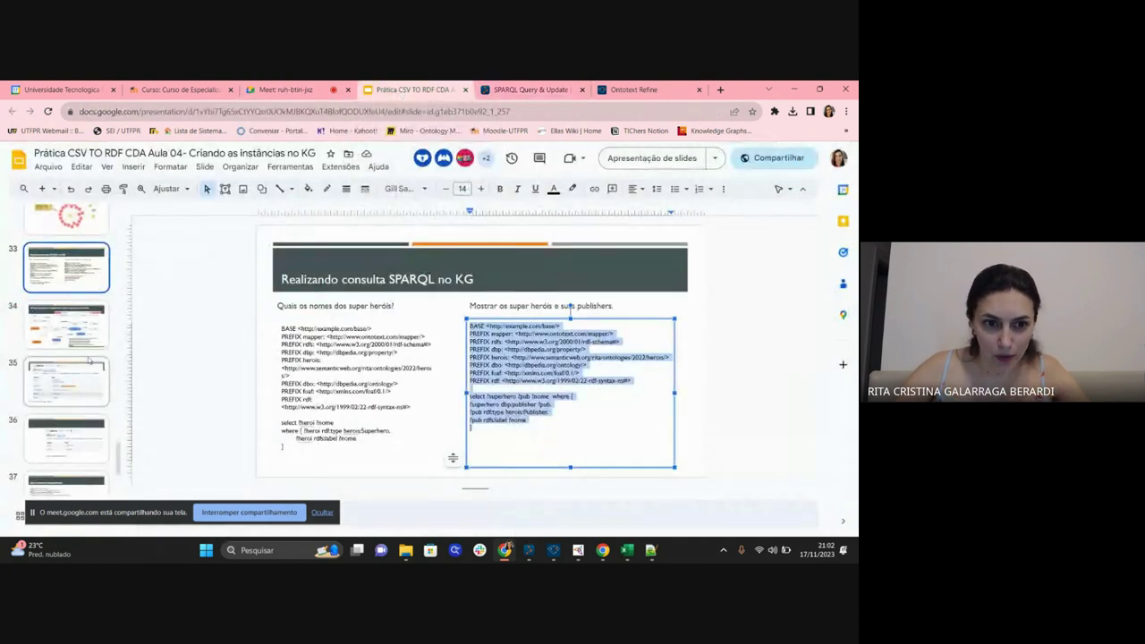
scroll(89, 366, down, 1)
scroll(88, 366, down, 2)
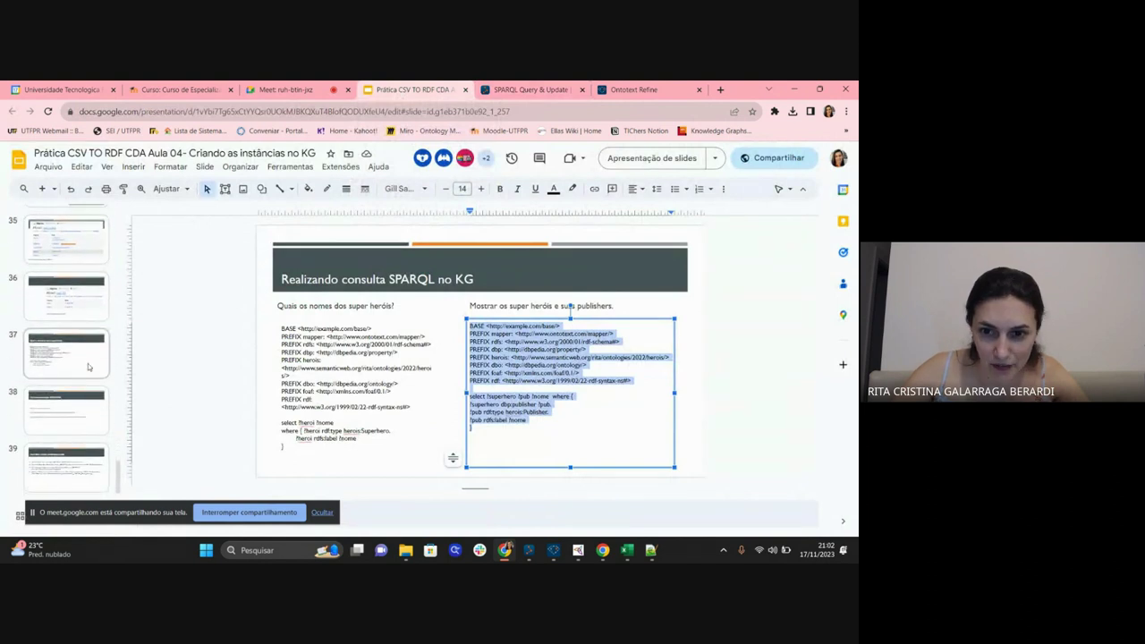
scroll(79, 269, up, 1)
click(77, 248)
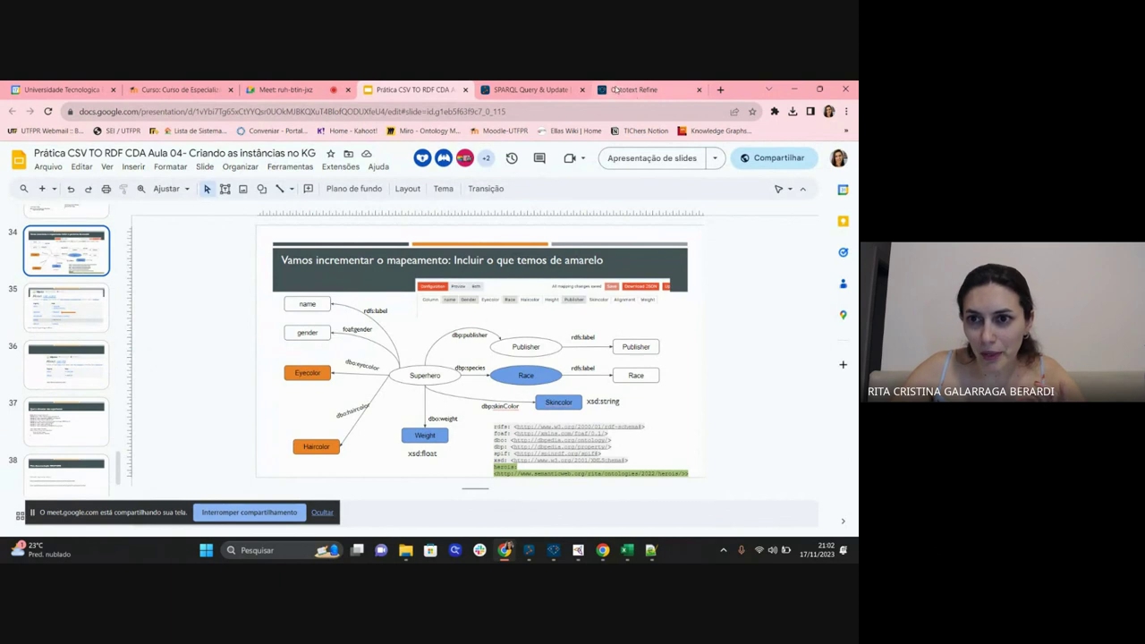
Switch to Ontotext Refine and look through the RDF mapping from the Superhero triples down to the Publisher triples.
click(635, 90)
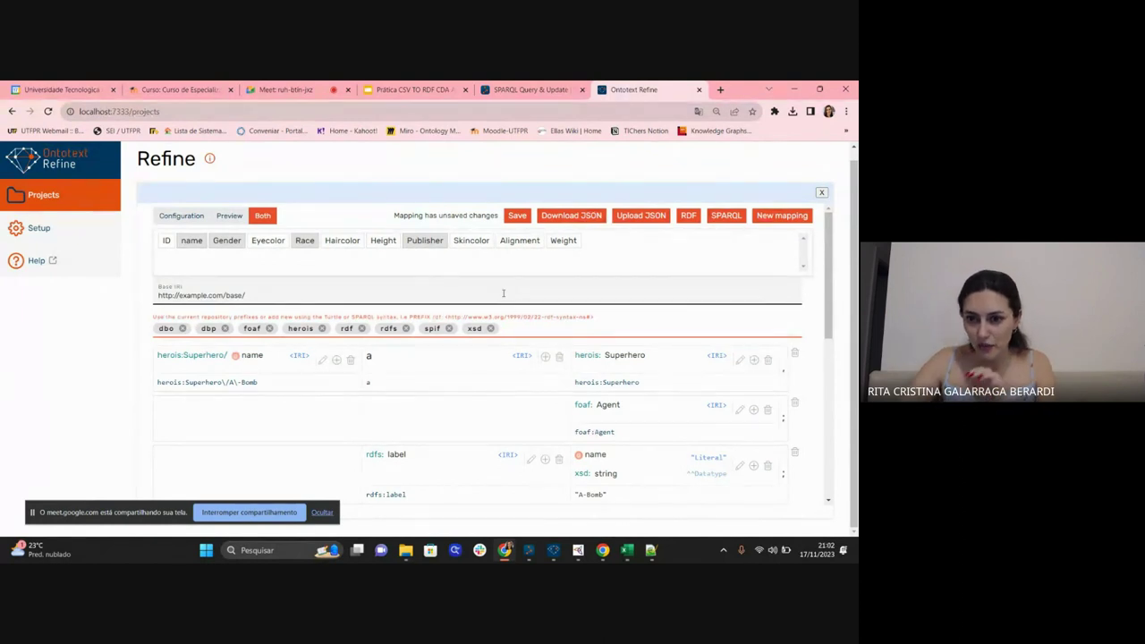
scroll(503, 293, down, 10)
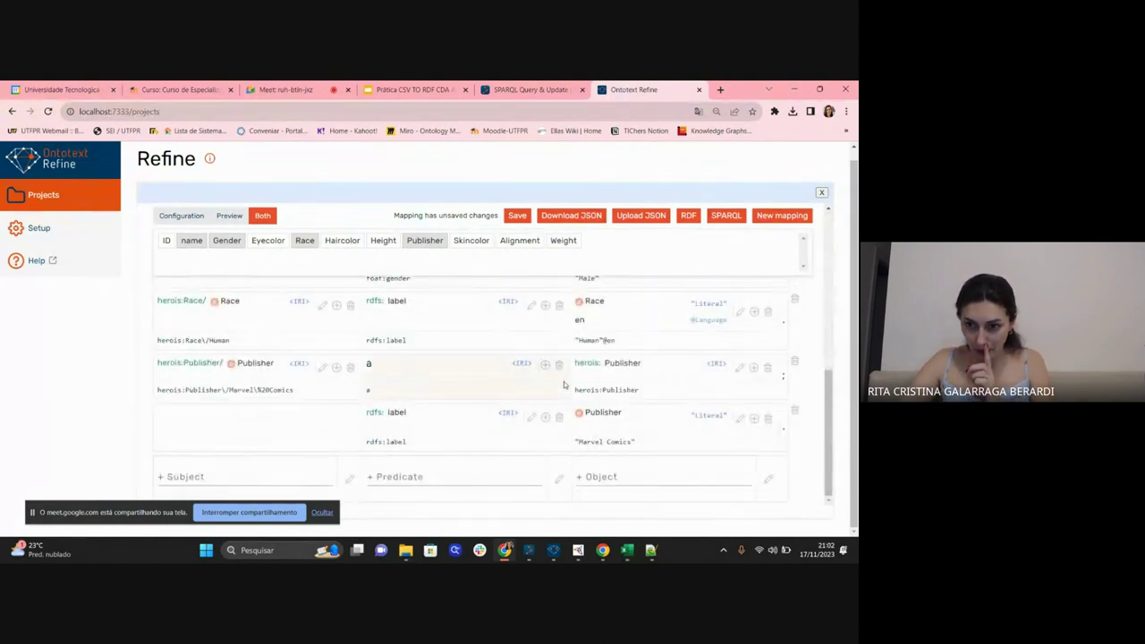
scroll(563, 384, up, 10)
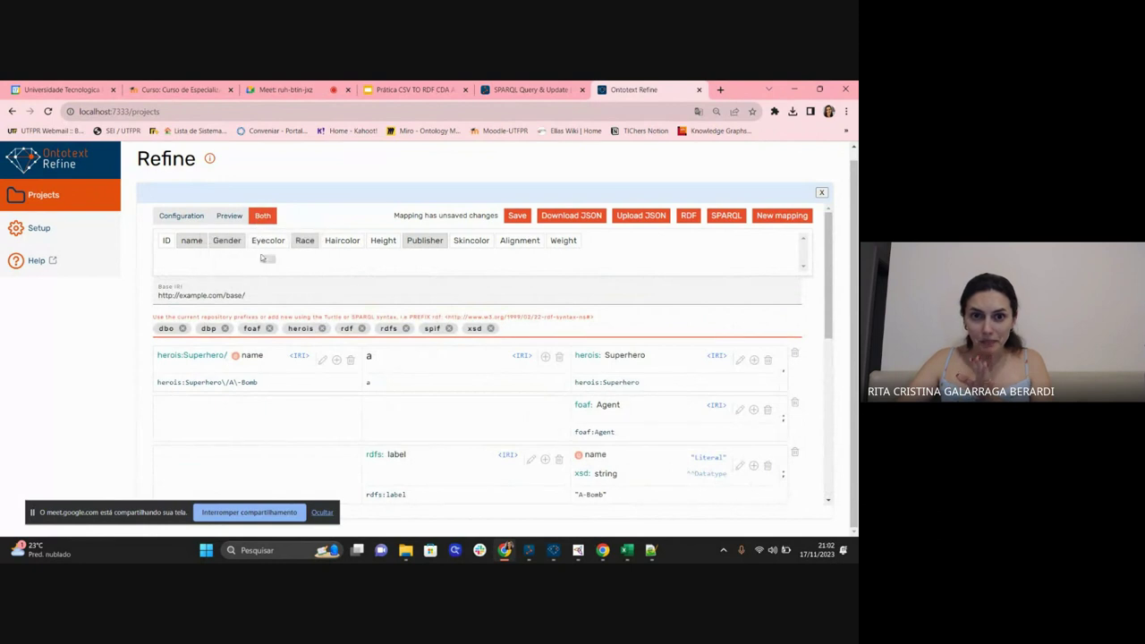
Check the Meet call, return to Ontotext Refine, and examine the mapping's prefixes and its species, publisher, gender, Race and Publisher triples.
click(284, 90)
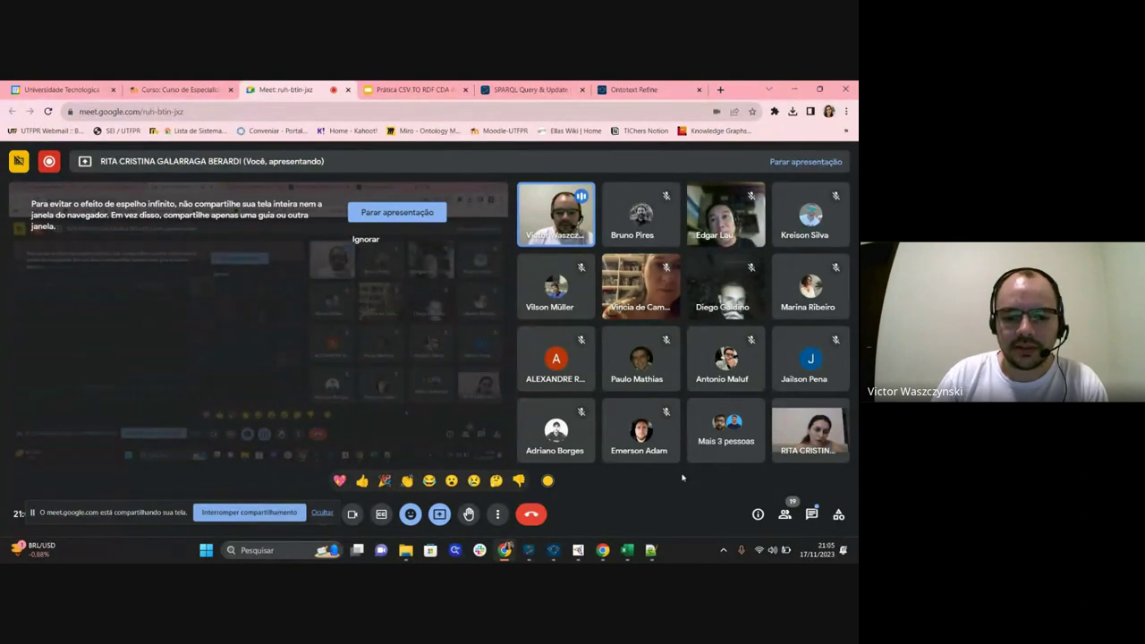
click(631, 90)
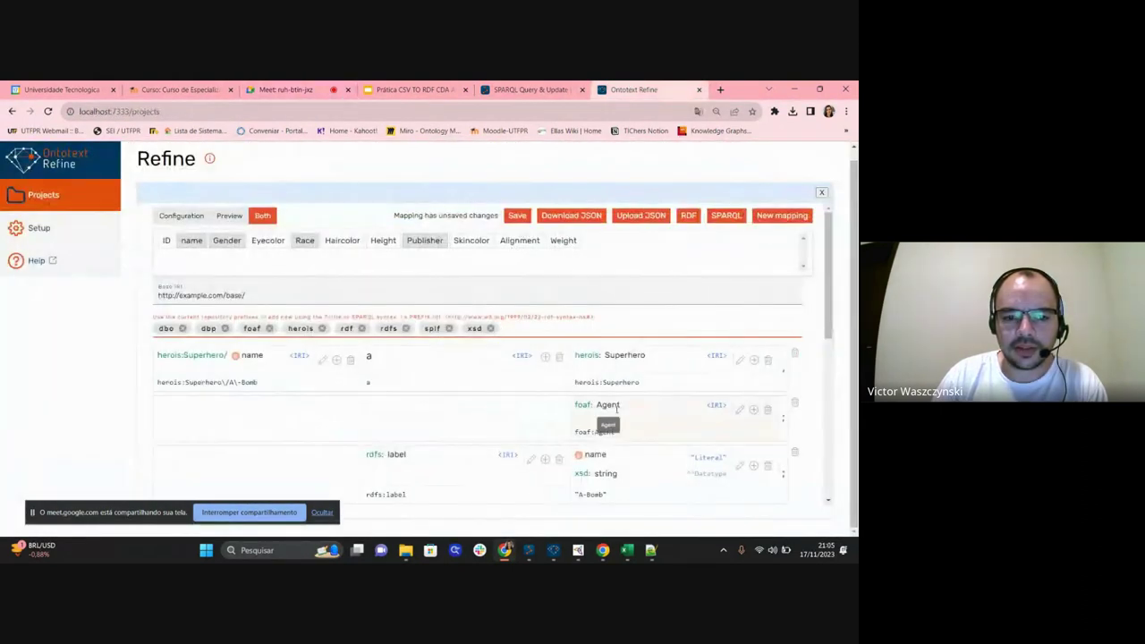
scroll(598, 420, down, 2)
scroll(593, 347, up, 2)
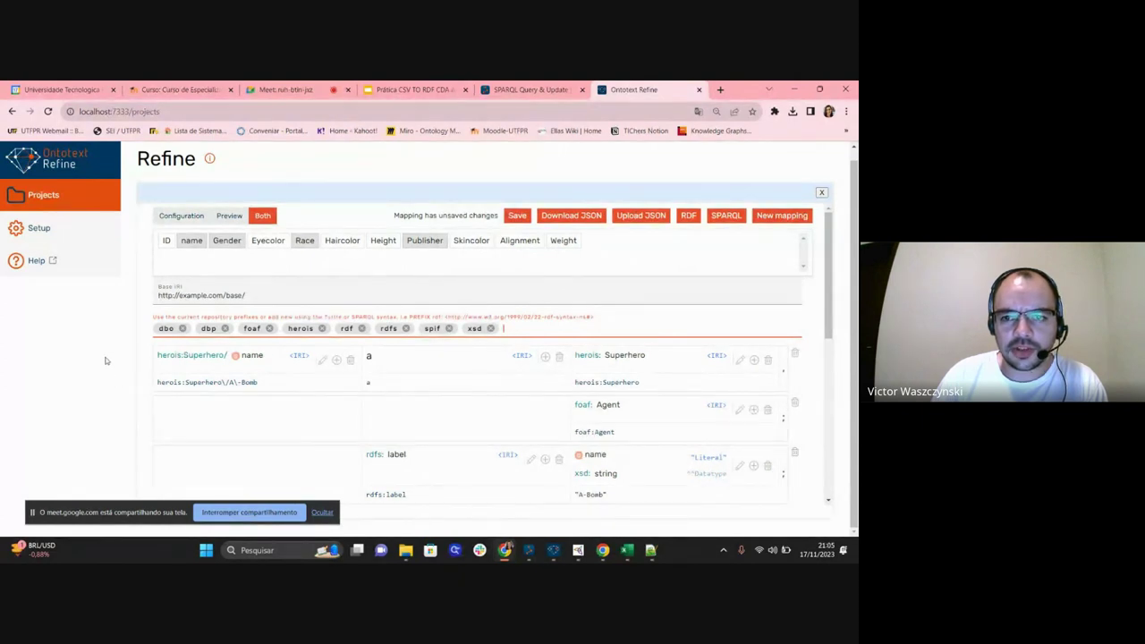
scroll(193, 357, down, 6)
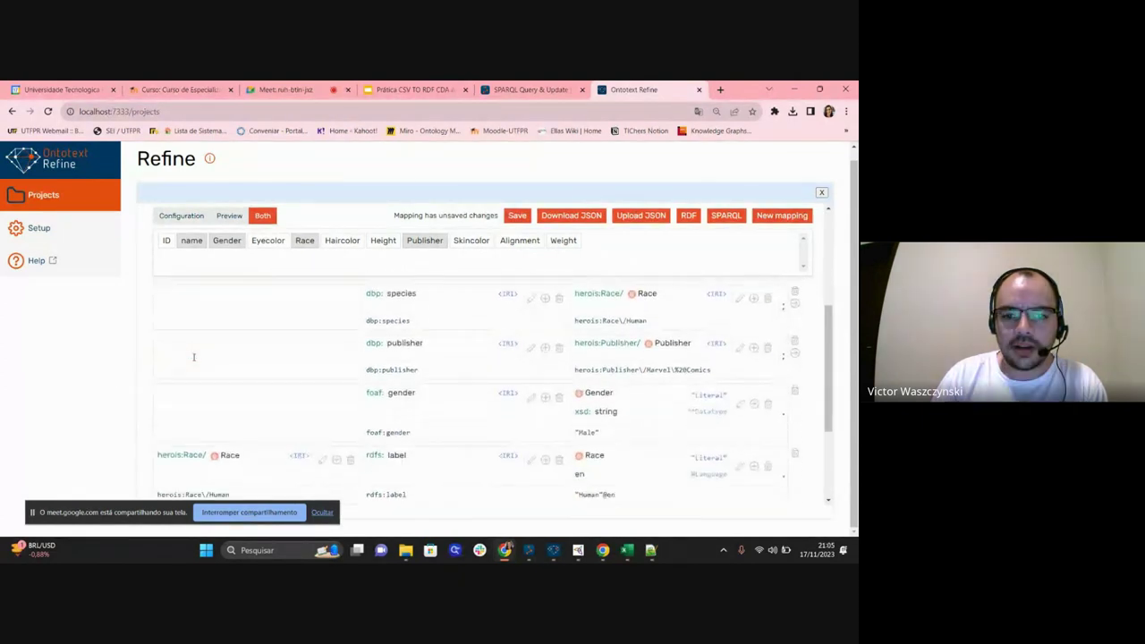
scroll(193, 356, down, 2)
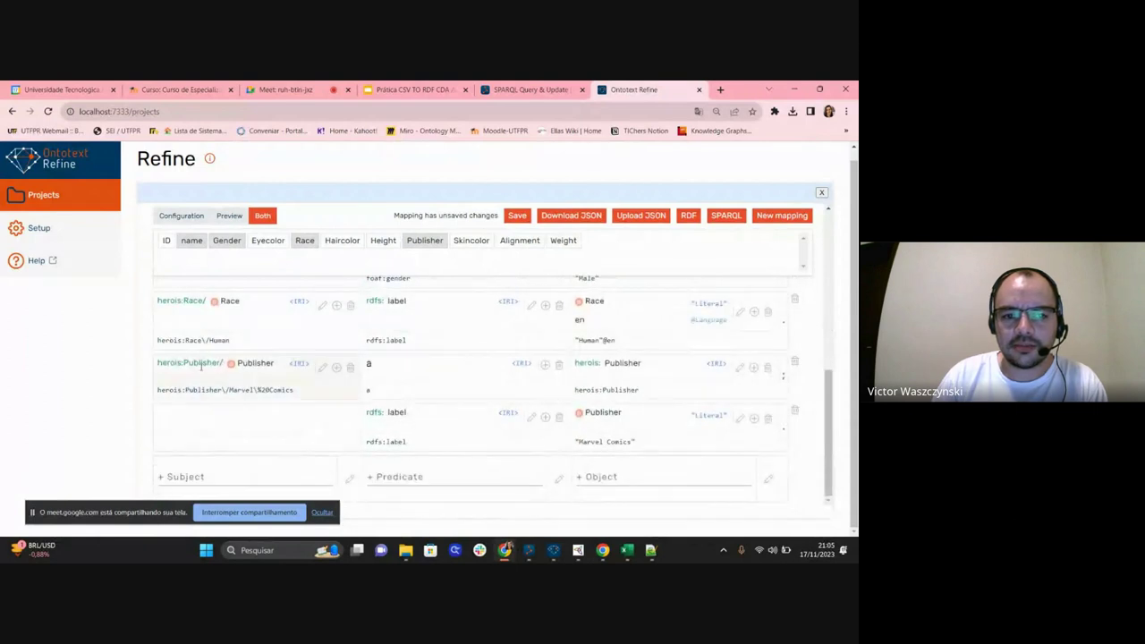
scroll(345, 419, up, 2)
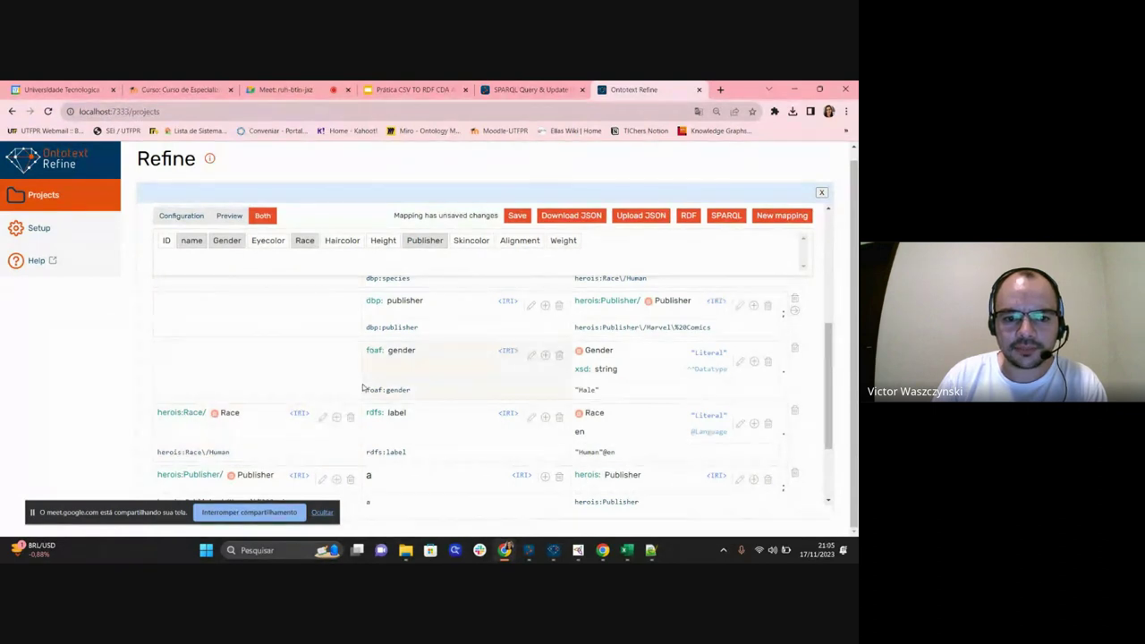
scroll(363, 386, up, 2)
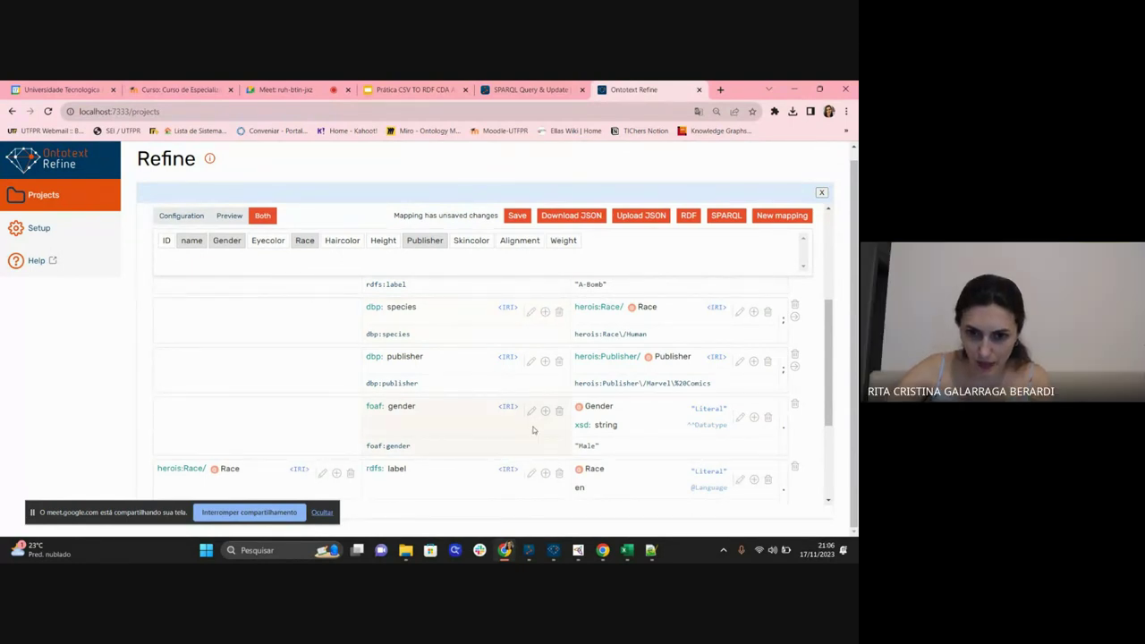
scroll(496, 382, up, 1)
scroll(497, 381, up, 2)
scroll(496, 382, down, 3)
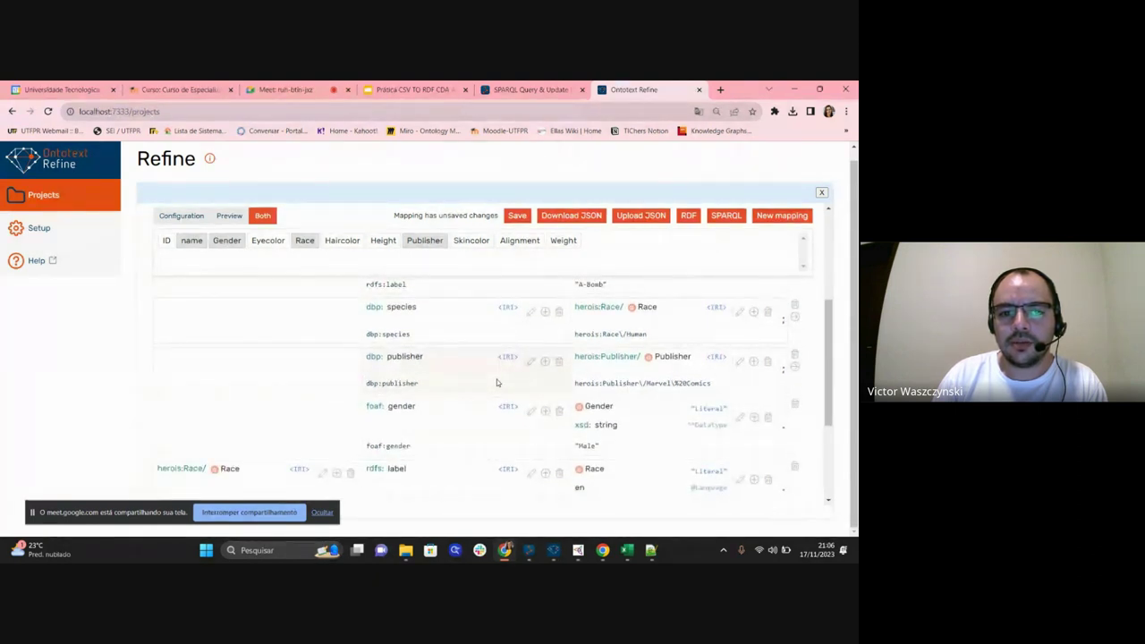
scroll(497, 379, up, 3)
scroll(496, 382, up, 2)
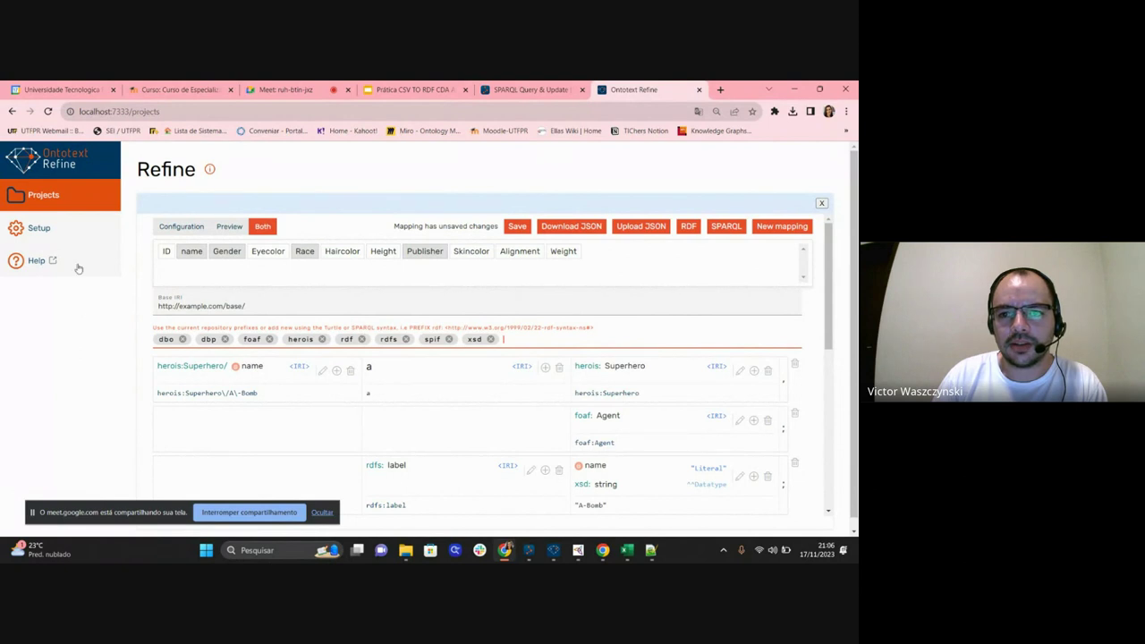
View Refine's GraphDB connection settings and reopen the RDF mapping of the heroisAoVivo project.
click(42, 229)
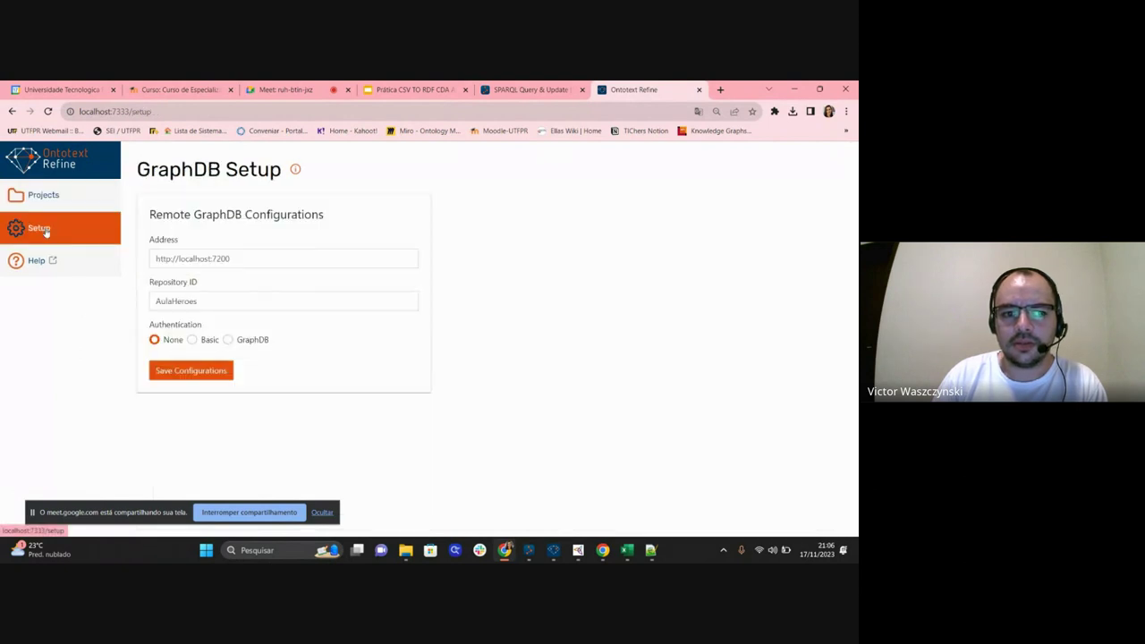
click(43, 196)
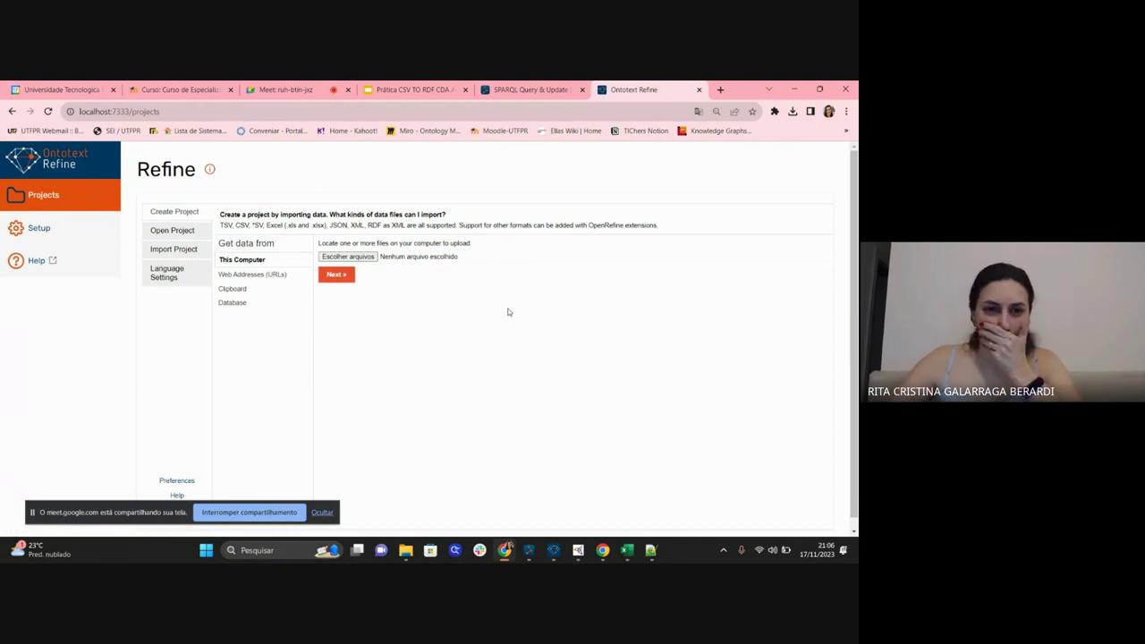
click(172, 234)
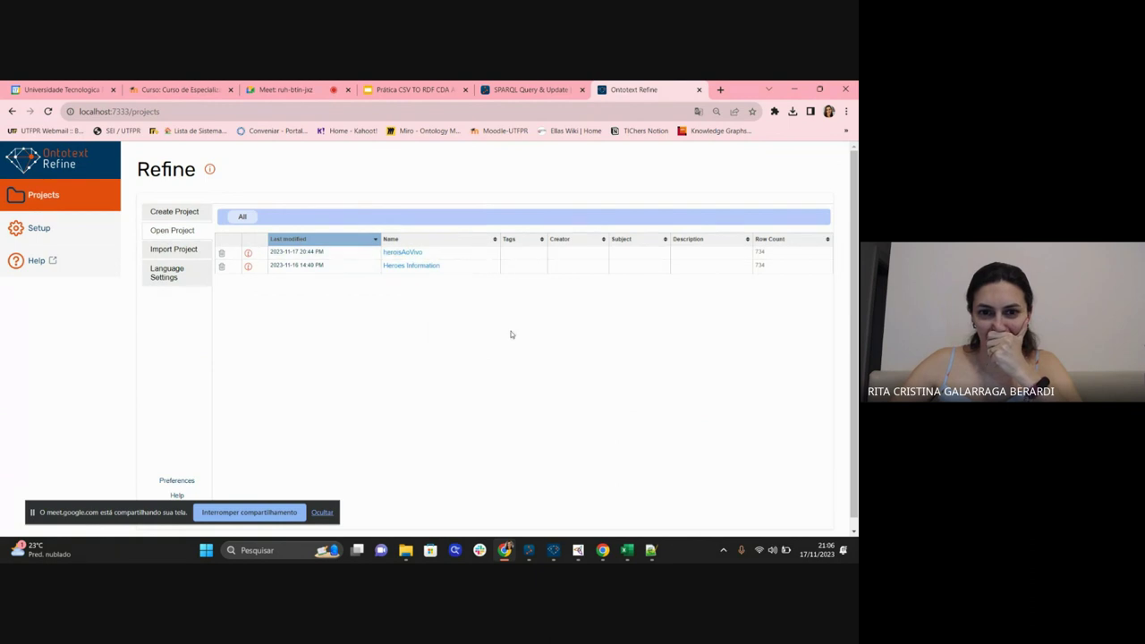
click(406, 252)
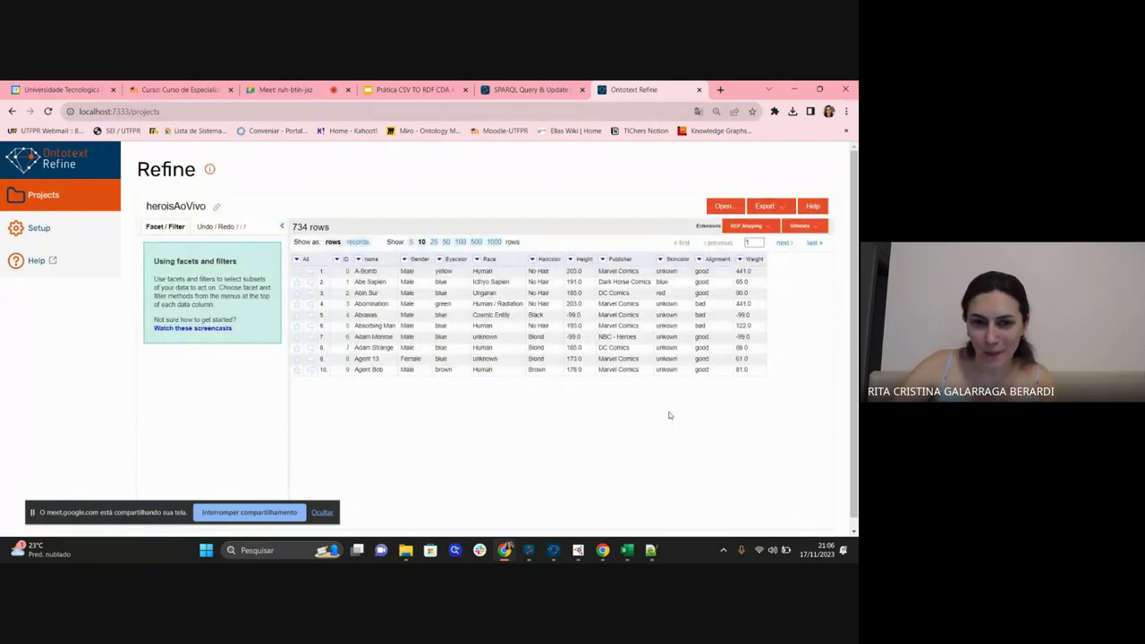
click(749, 227)
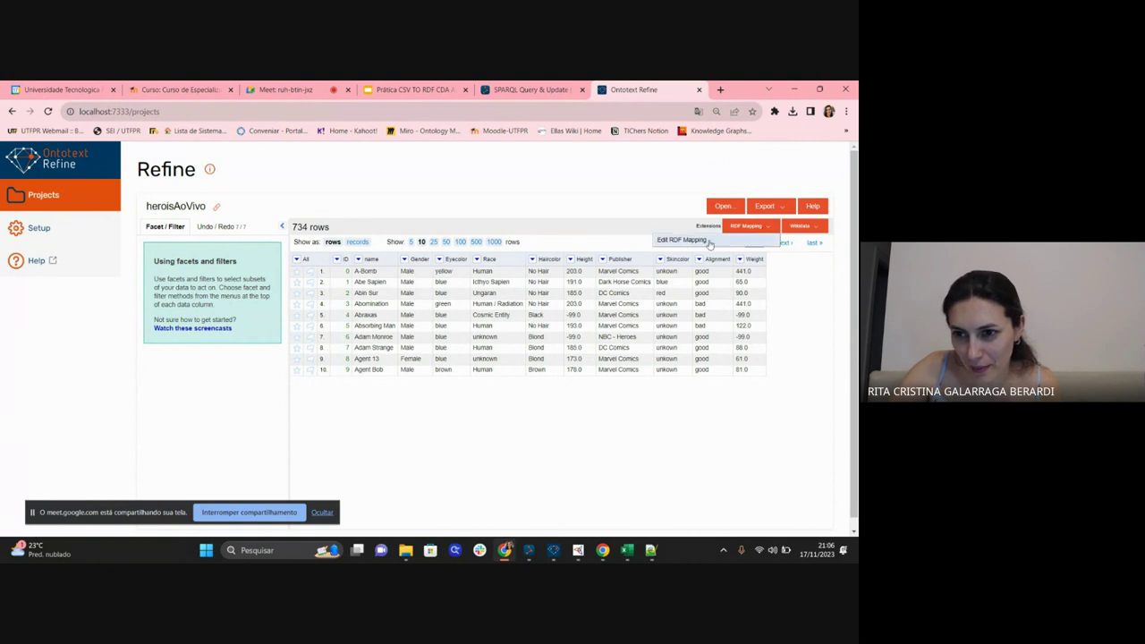
click(680, 241)
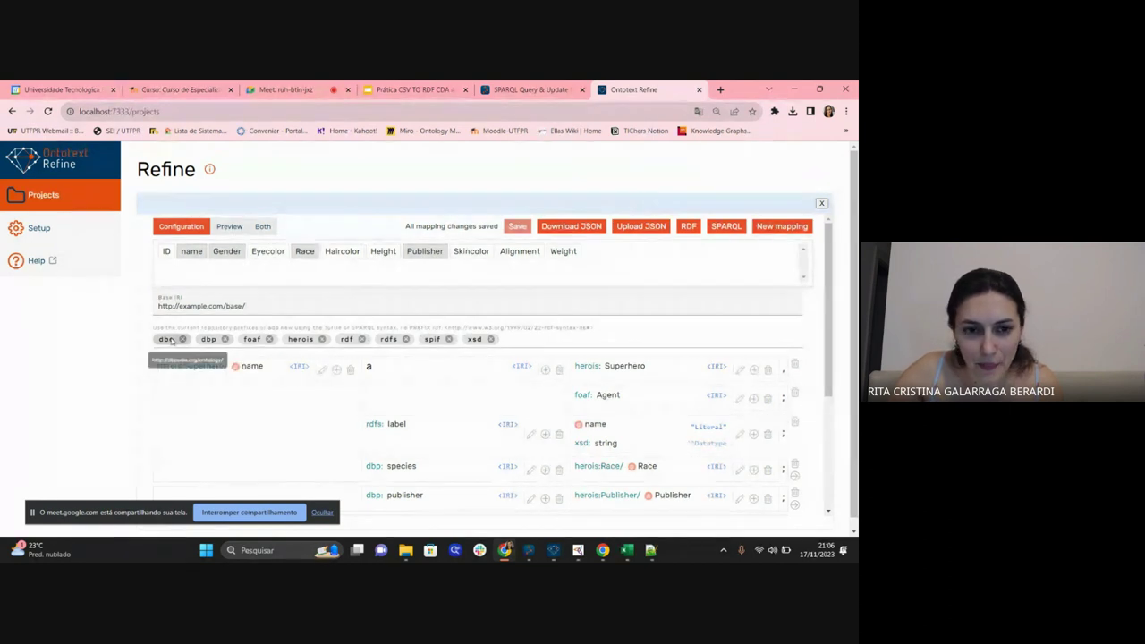
Show the full definition of the mapping's spif prefix, highlight it, and clear it from the prefix entry.
drag(855, 260, 856, 324)
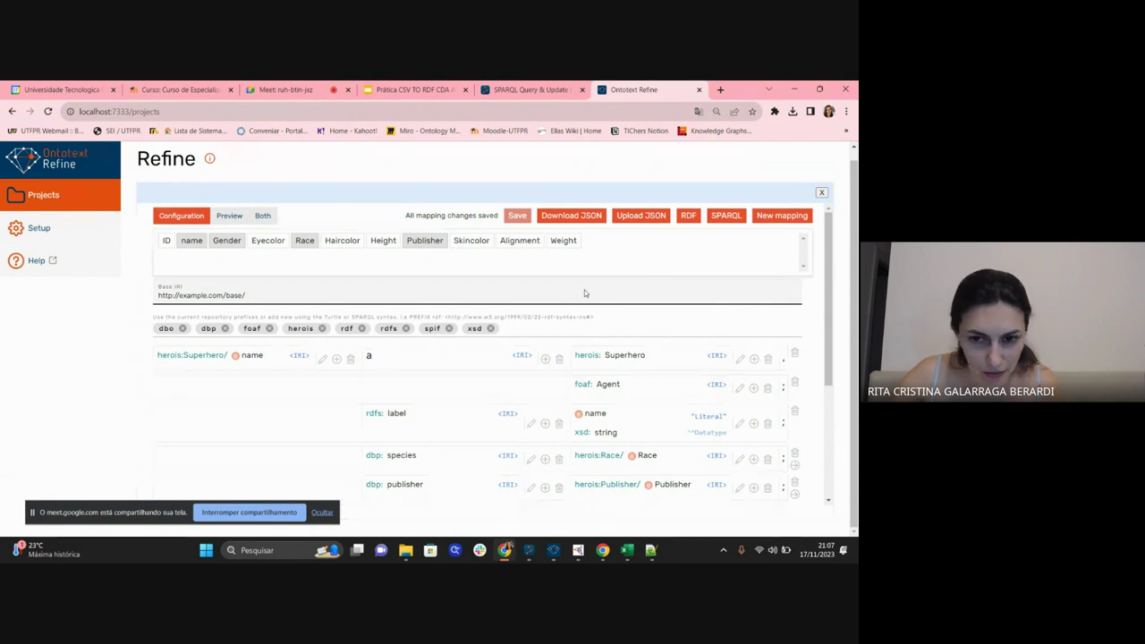
click(433, 329)
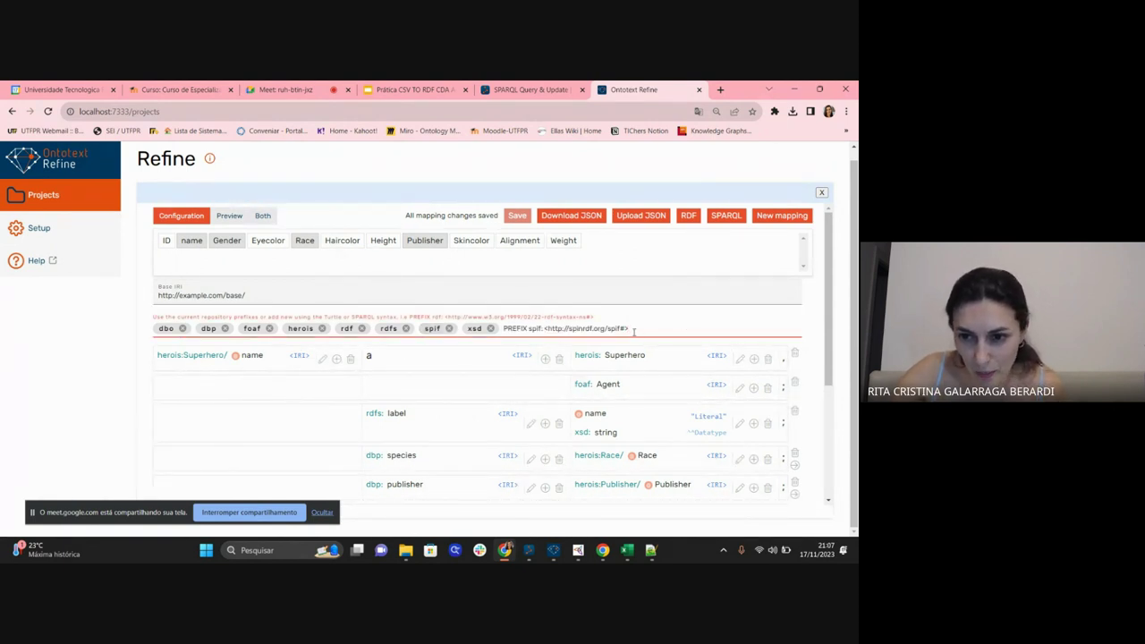
drag(632, 329, 503, 331)
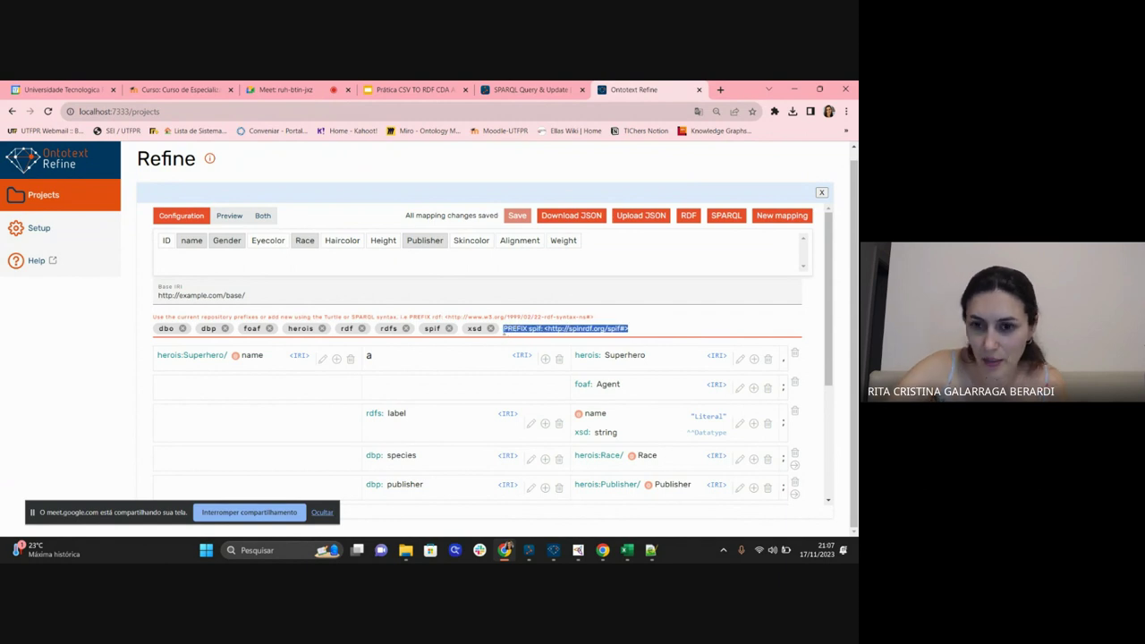
key(BackSpace)
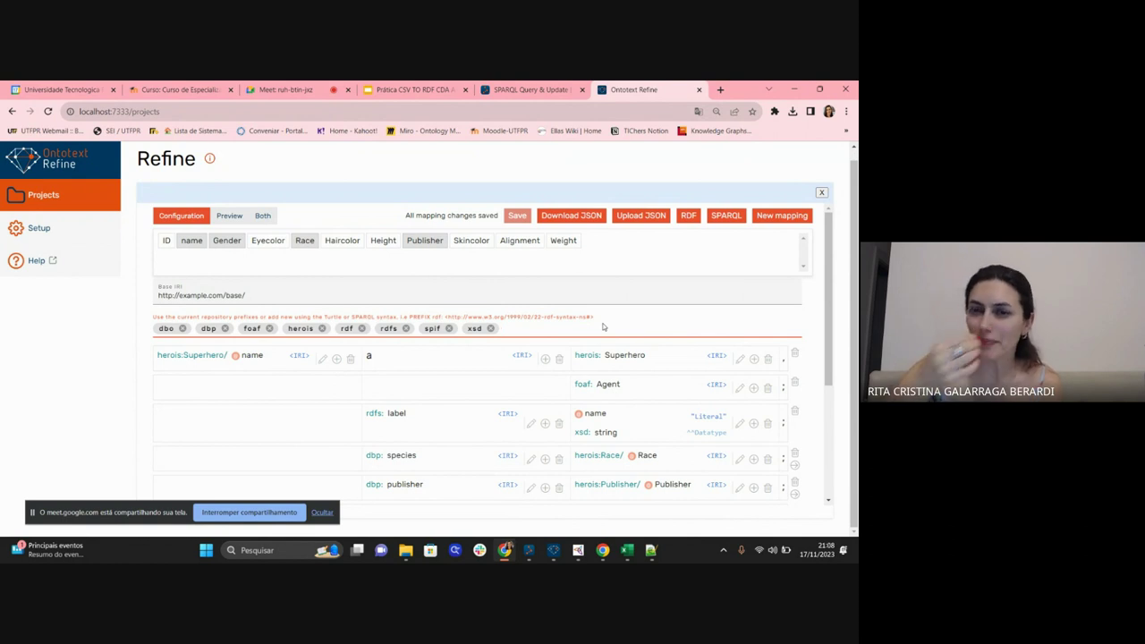
Compare the superhero query in GraphDB with the Ontotext Refine mapping and check the Meet call.
click(512, 93)
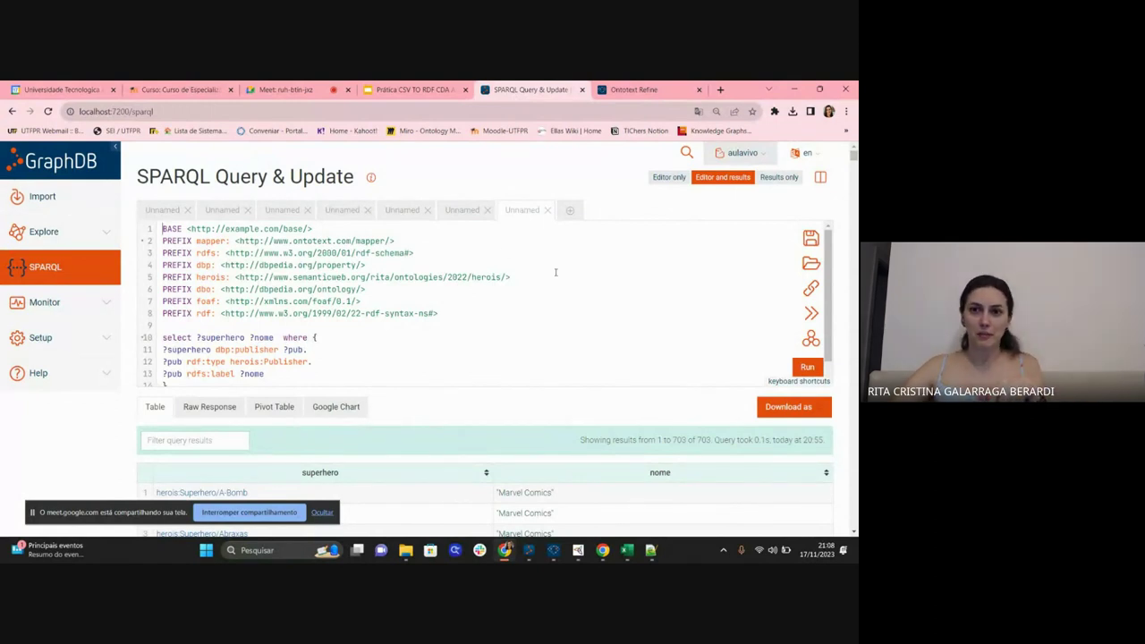
click(638, 93)
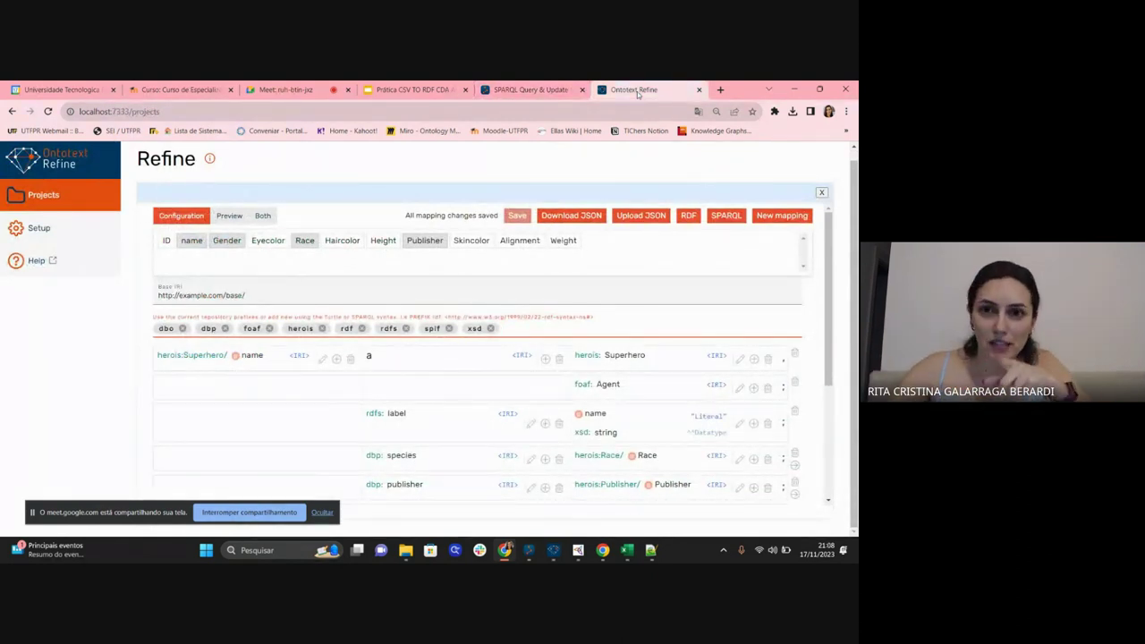
click(528, 93)
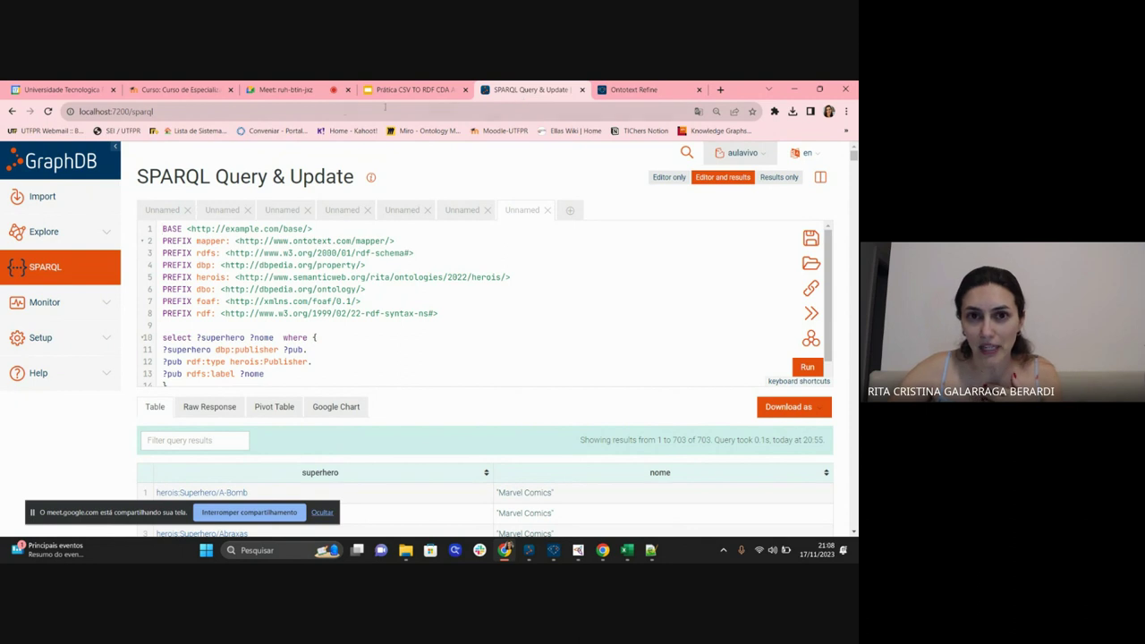
click(307, 91)
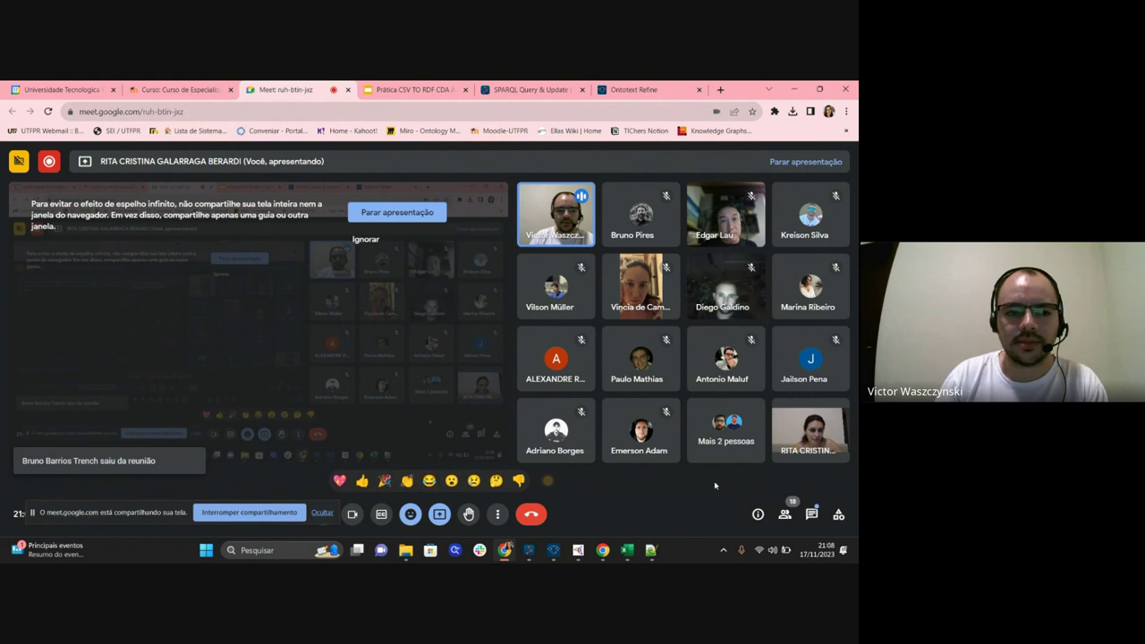
Return to GraphDB, view the imported Herois2023.ttl file, and go back to the Meet call.
click(522, 90)
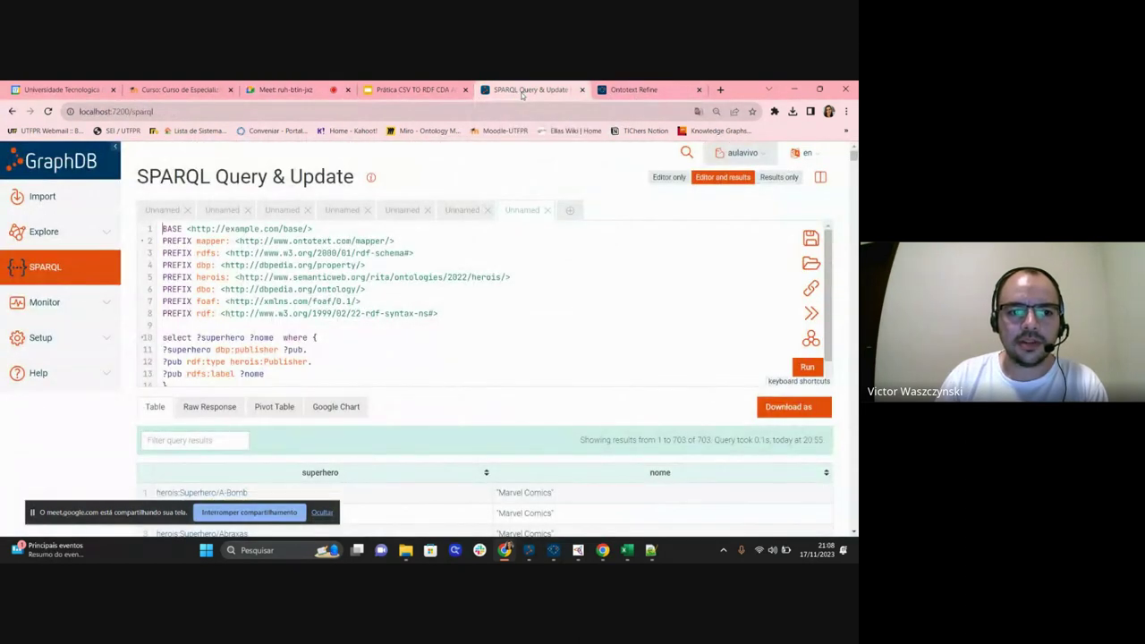
click(42, 196)
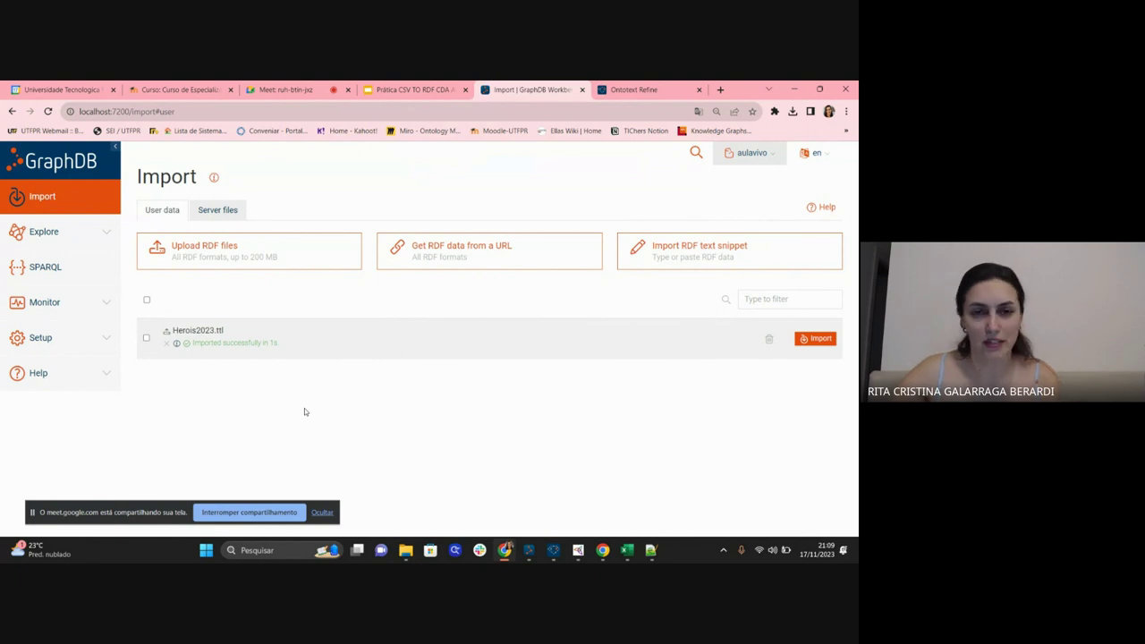
click(280, 89)
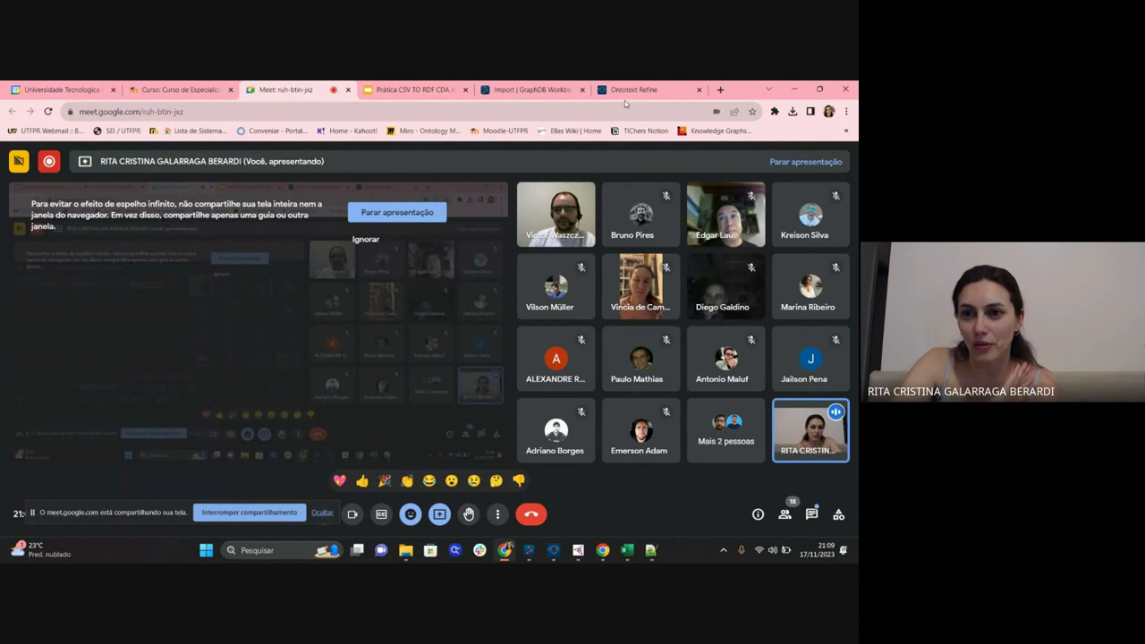
Switch to GraphDB and review the namespace prefixes and their IRIs defined for the aulavivo repository.
click(530, 90)
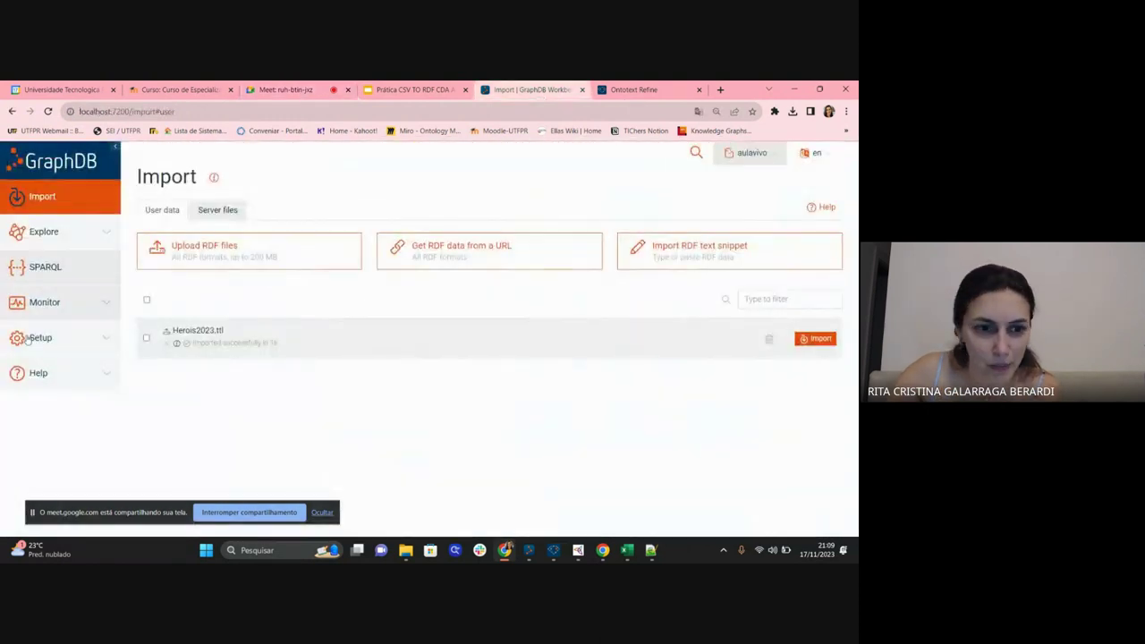
click(110, 338)
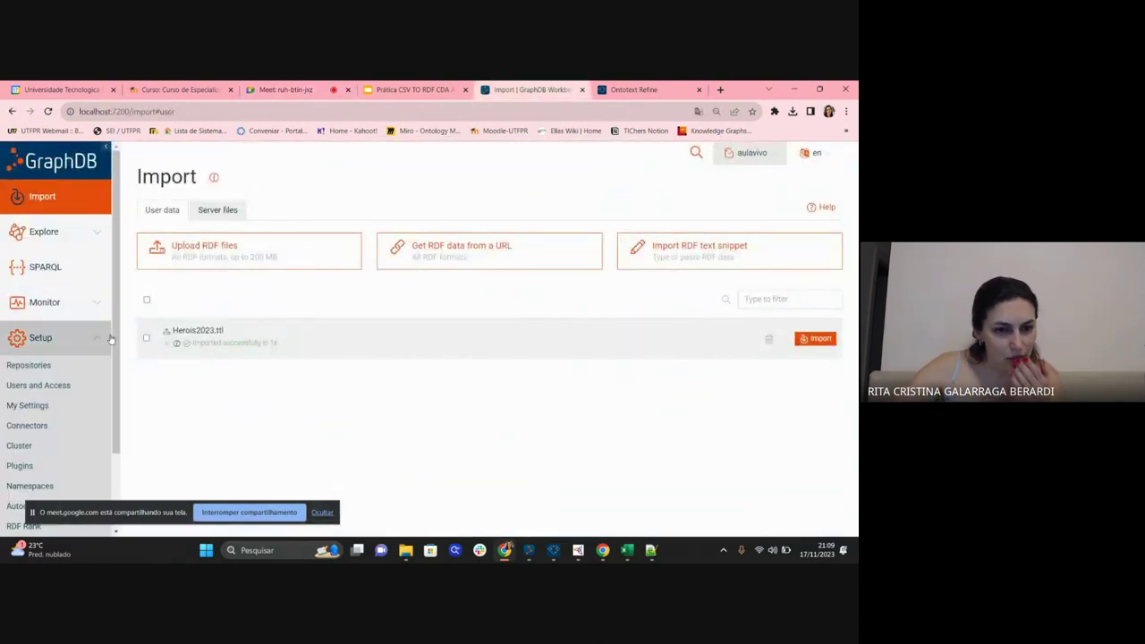
scroll(71, 376, down, 2)
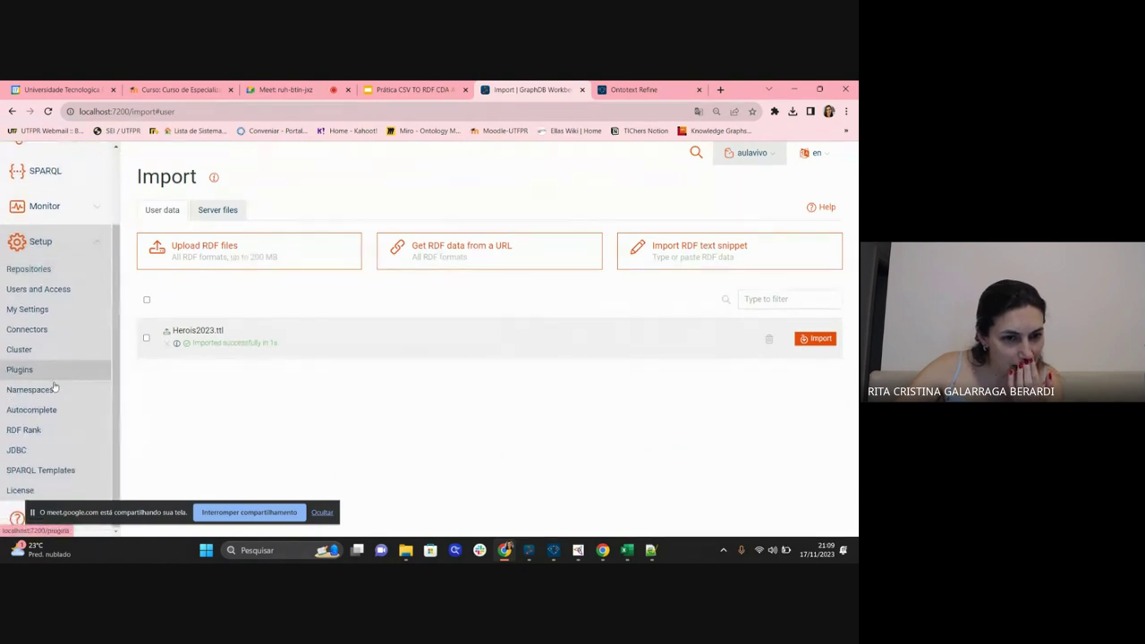
click(49, 391)
scroll(395, 354, down, 2)
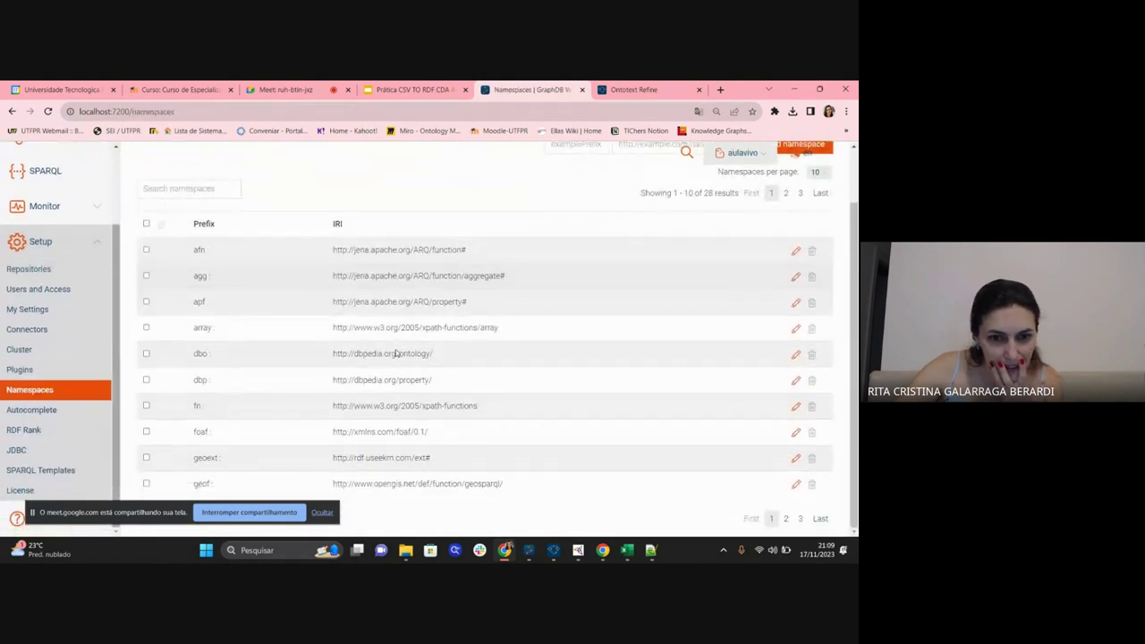
scroll(395, 354, up, 2)
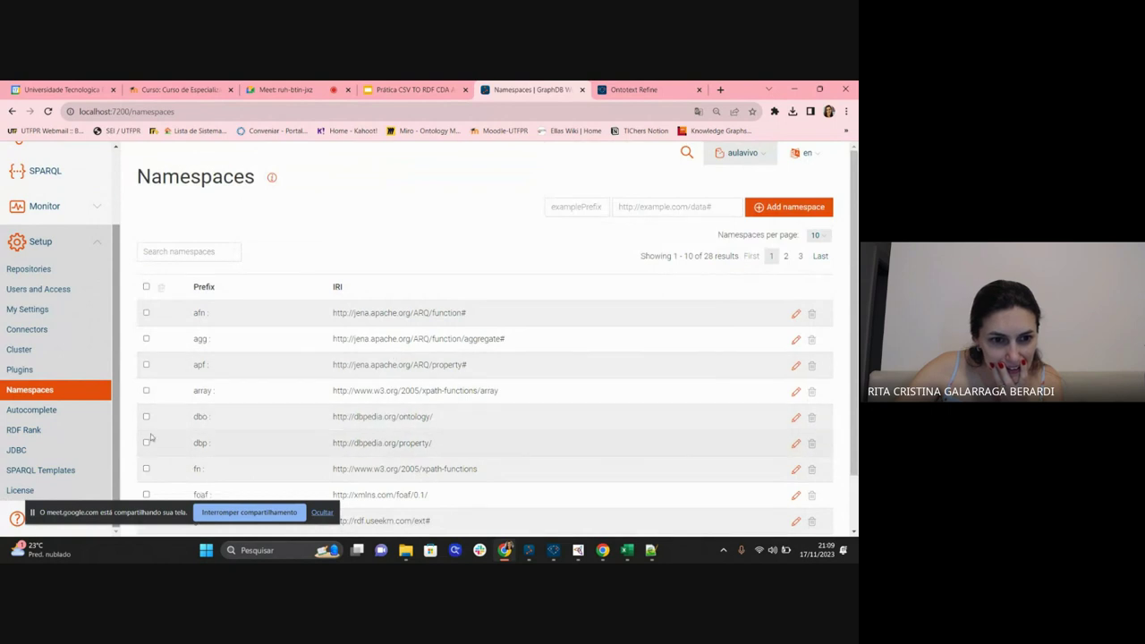
View GraphDB's RDF Rank and Import pages, check the mapping in Ontotext Refine, and return to the Meet call.
click(54, 429)
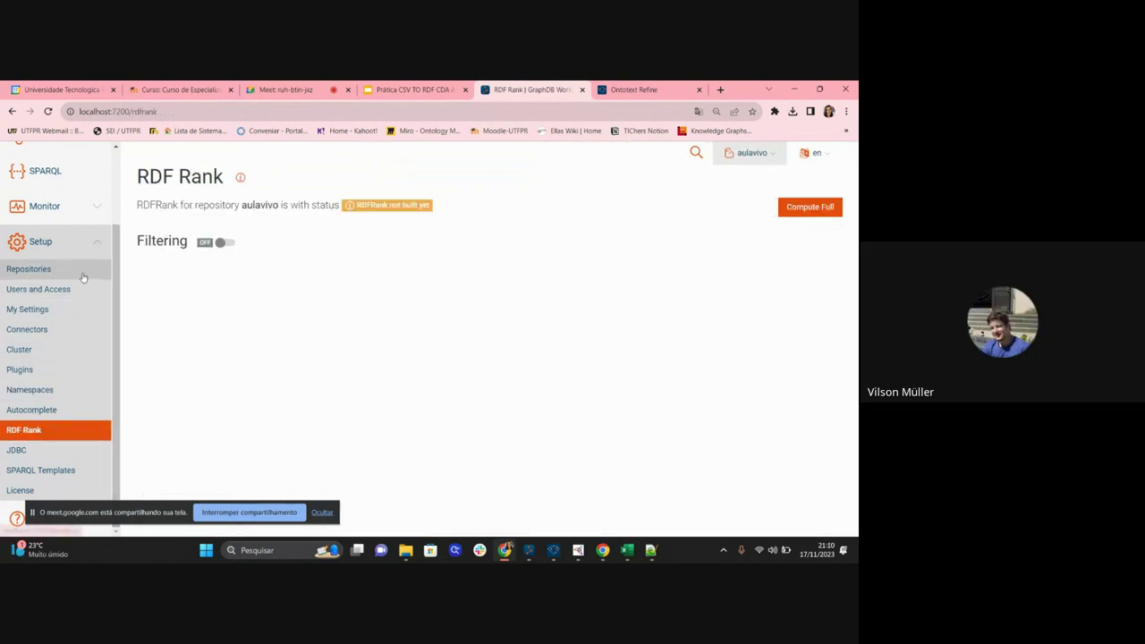
scroll(92, 336, up, 2)
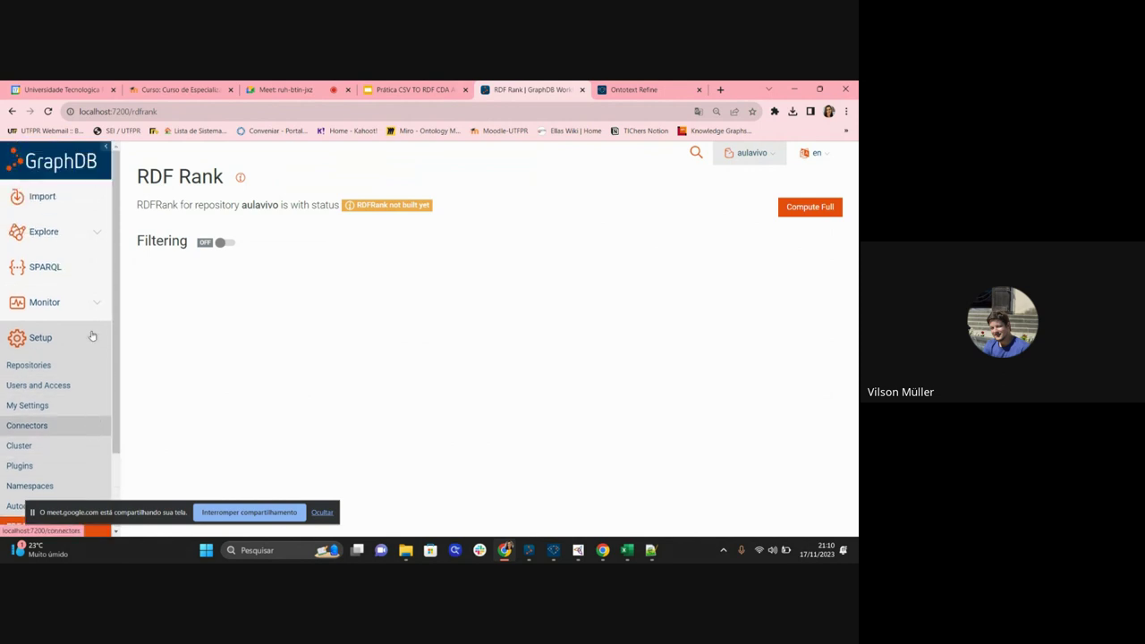
click(40, 195)
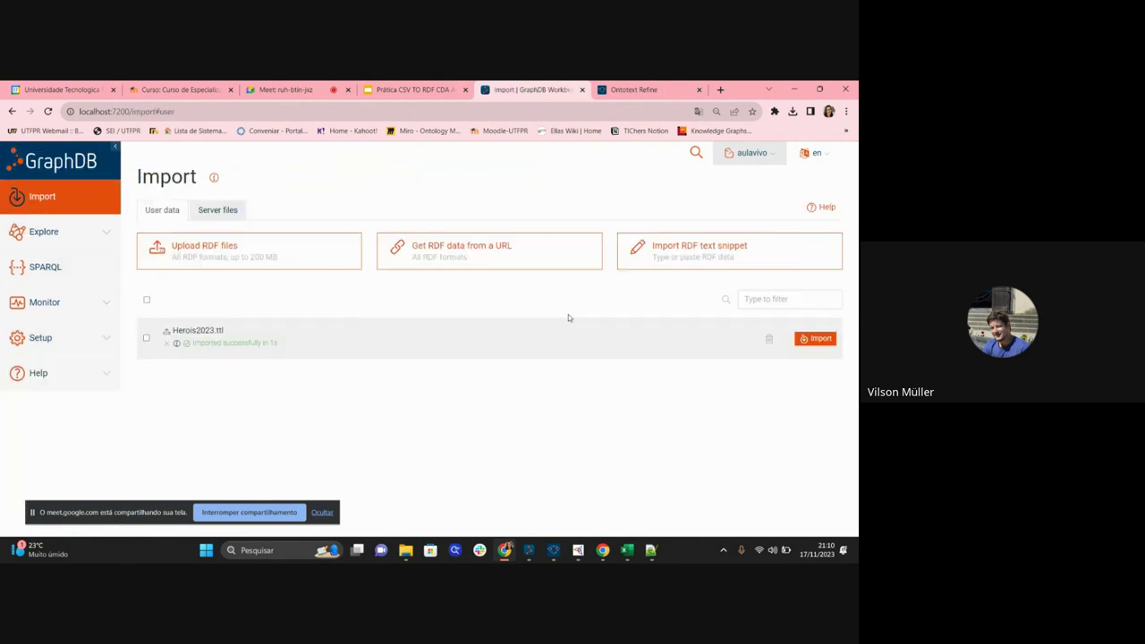
click(622, 90)
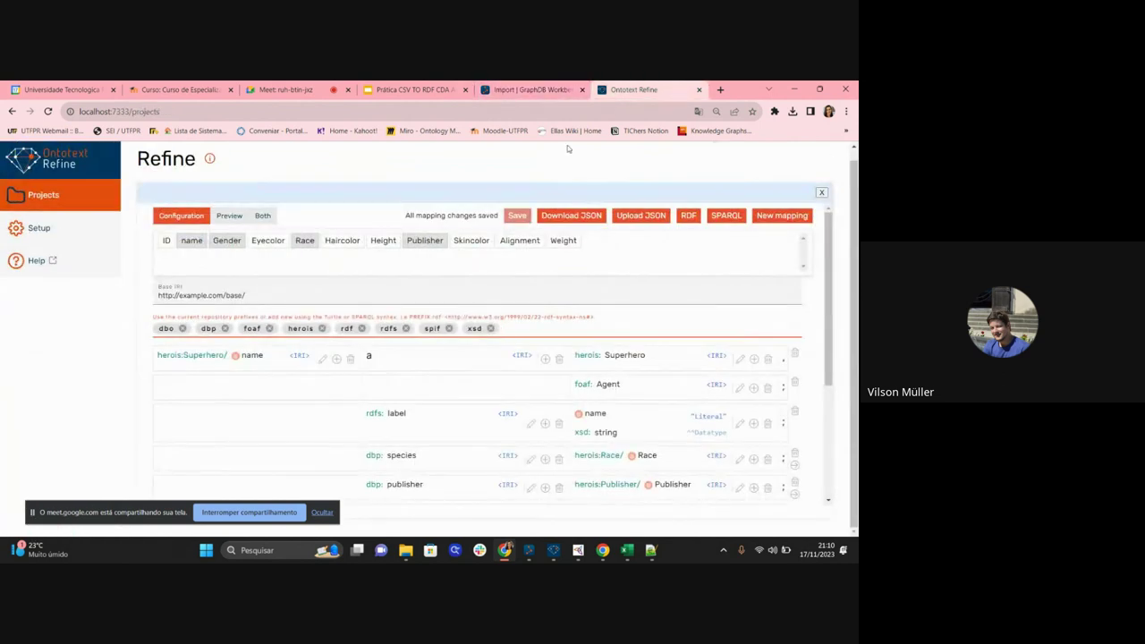
mouse_move(284, 91)
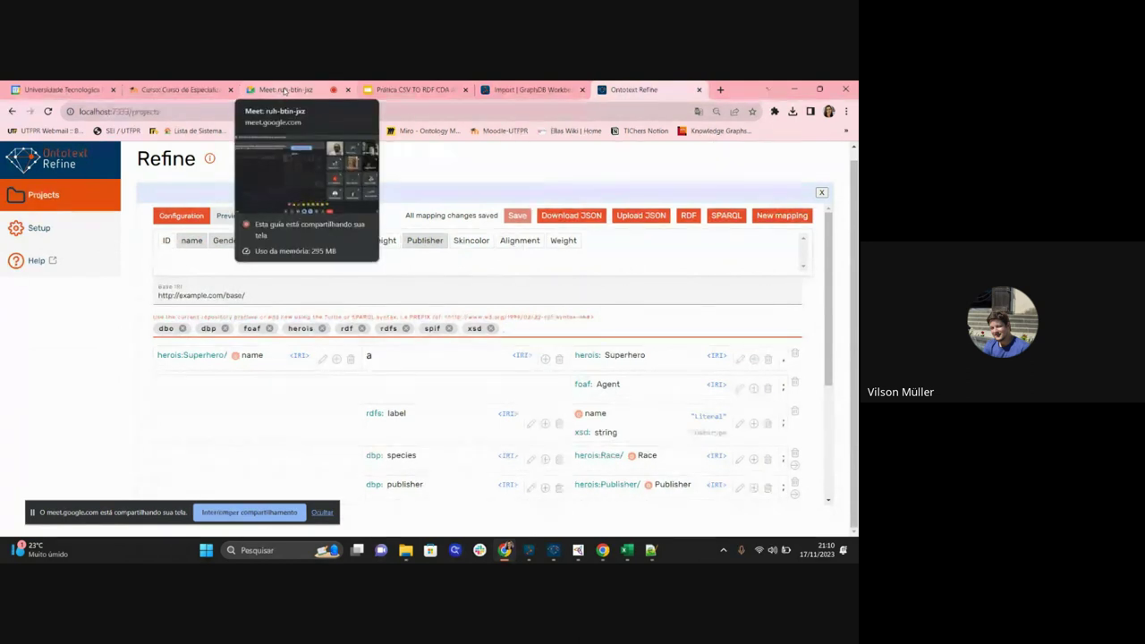
click(284, 92)
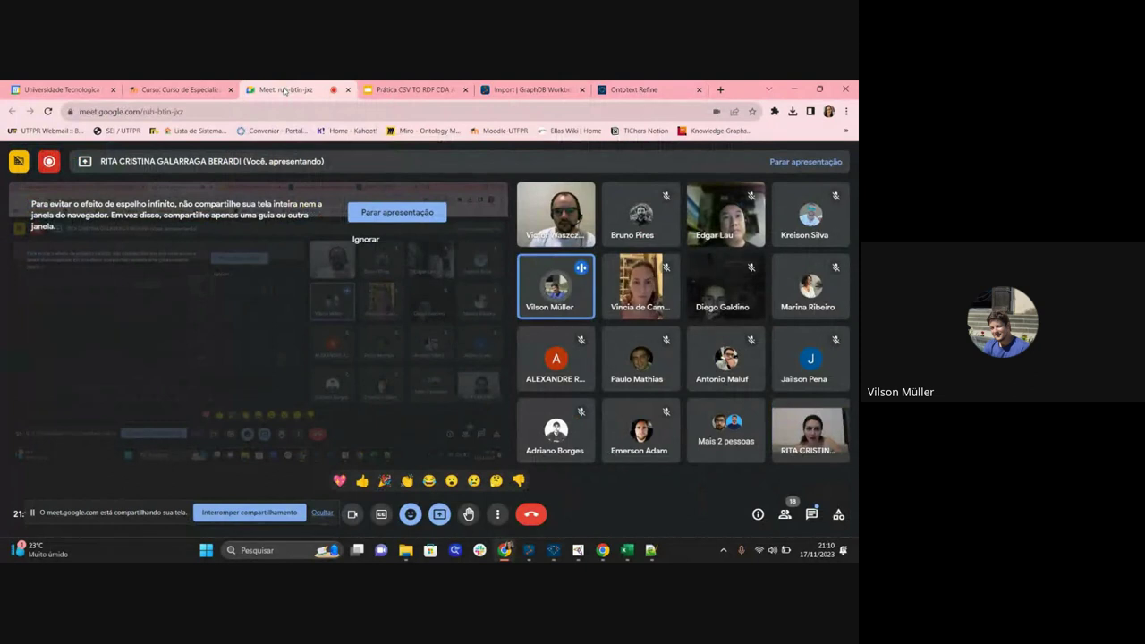